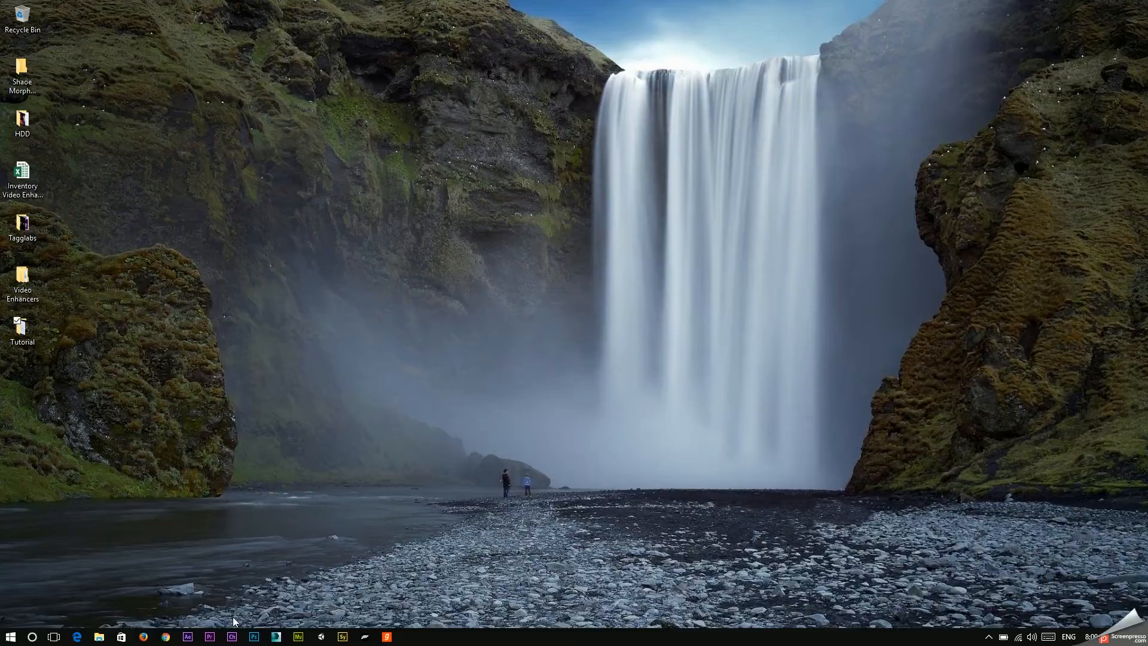
Step: Launch Adobe Premiere Pro
click(211, 637)
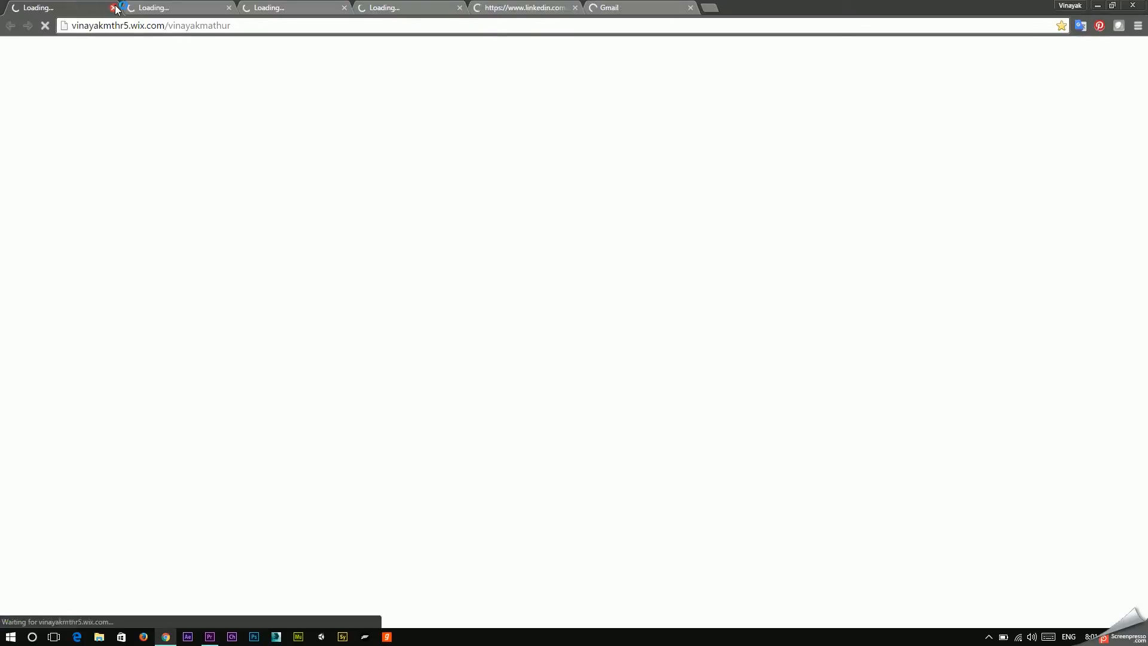
Step: Close all browser tabs except Gmail in Chrome and load enhanceurvideo.in in the remaining tab
click(114, 7)
click(114, 7)
click(114, 7)
click(114, 7)
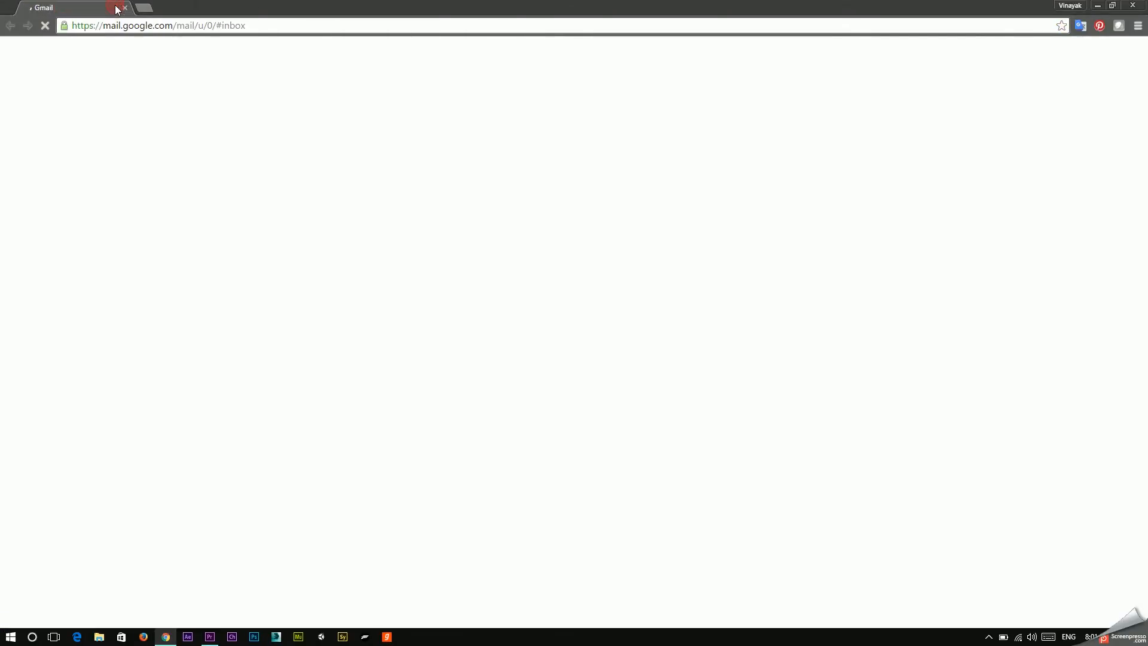
click(112, 25)
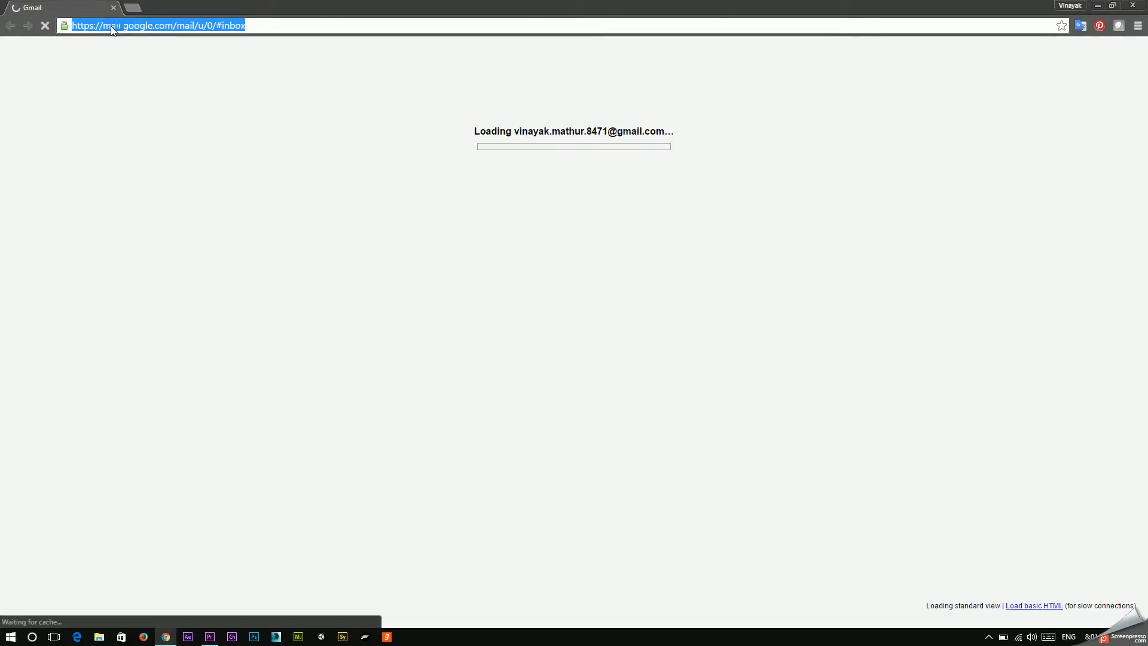
text(enhancervideo.in)
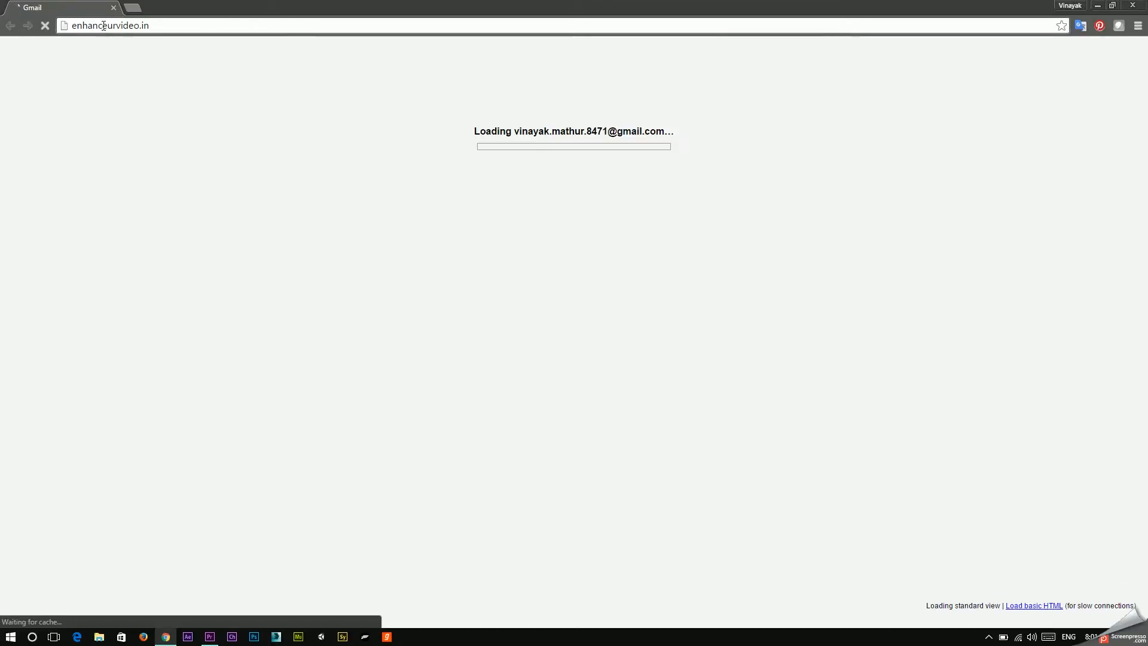
key(Return)
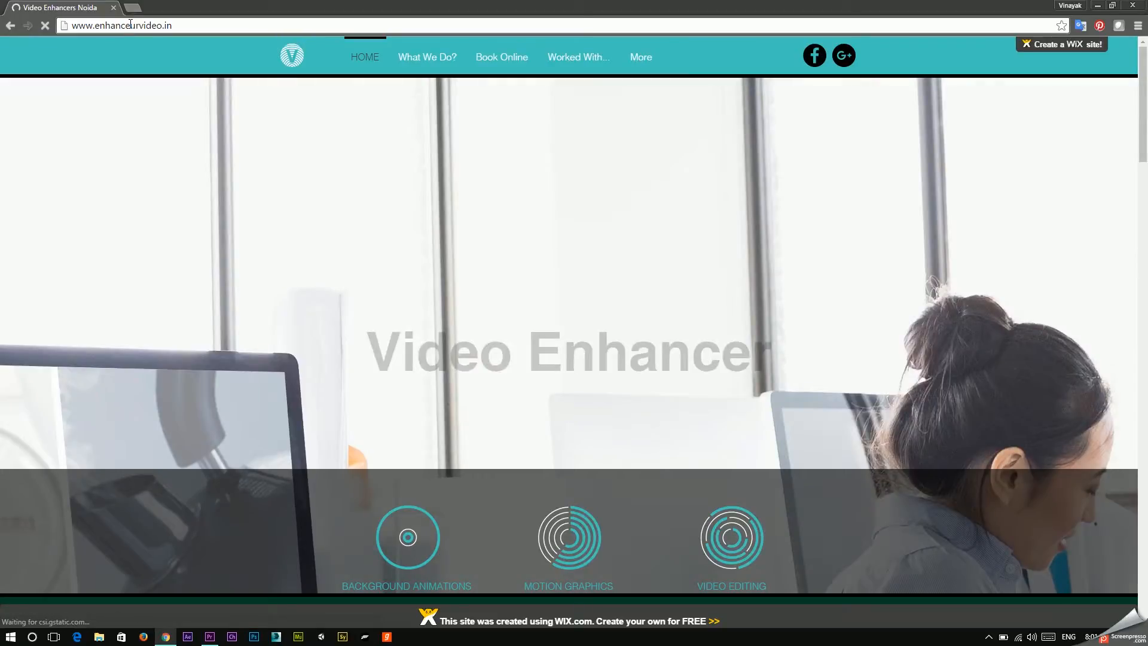
Step: Open the What We Do? page, dismiss the mailing-list pop-up, and look through the services, About Us and contact sections
click(422, 55)
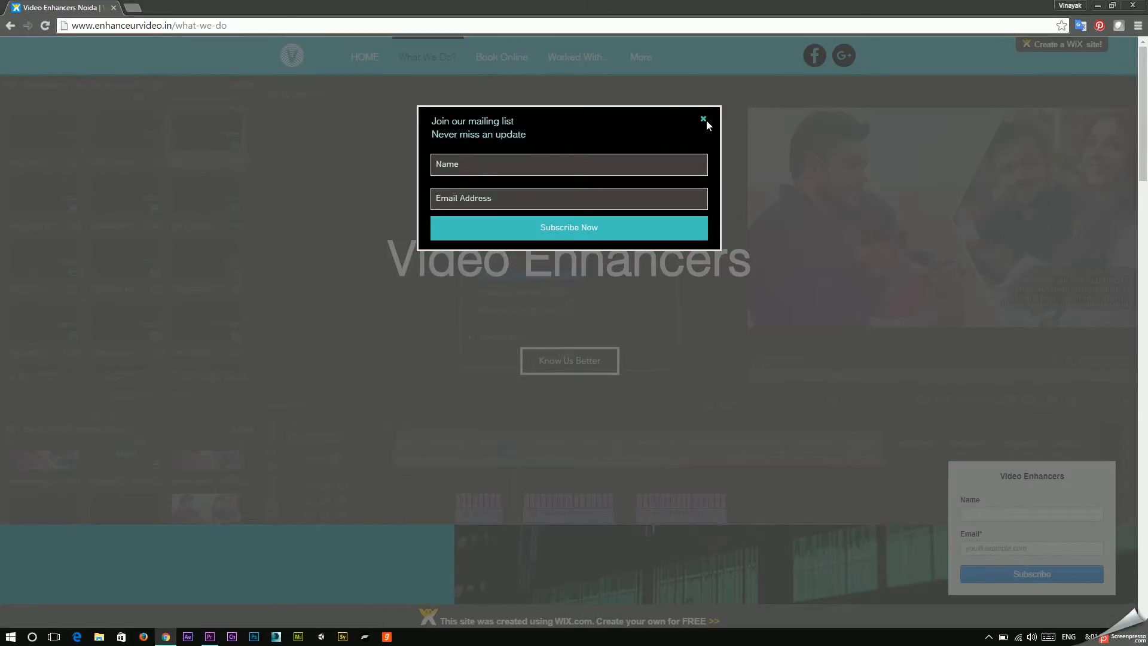
click(703, 120)
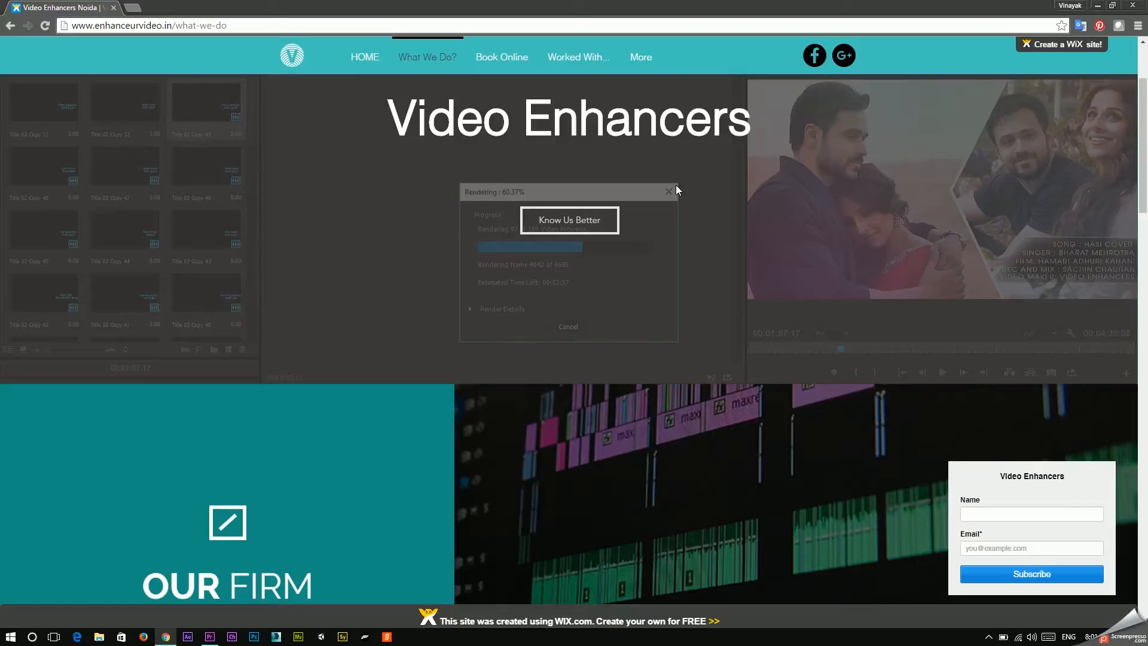
scroll(675, 190, down, 10)
scroll(453, 207, up, 3)
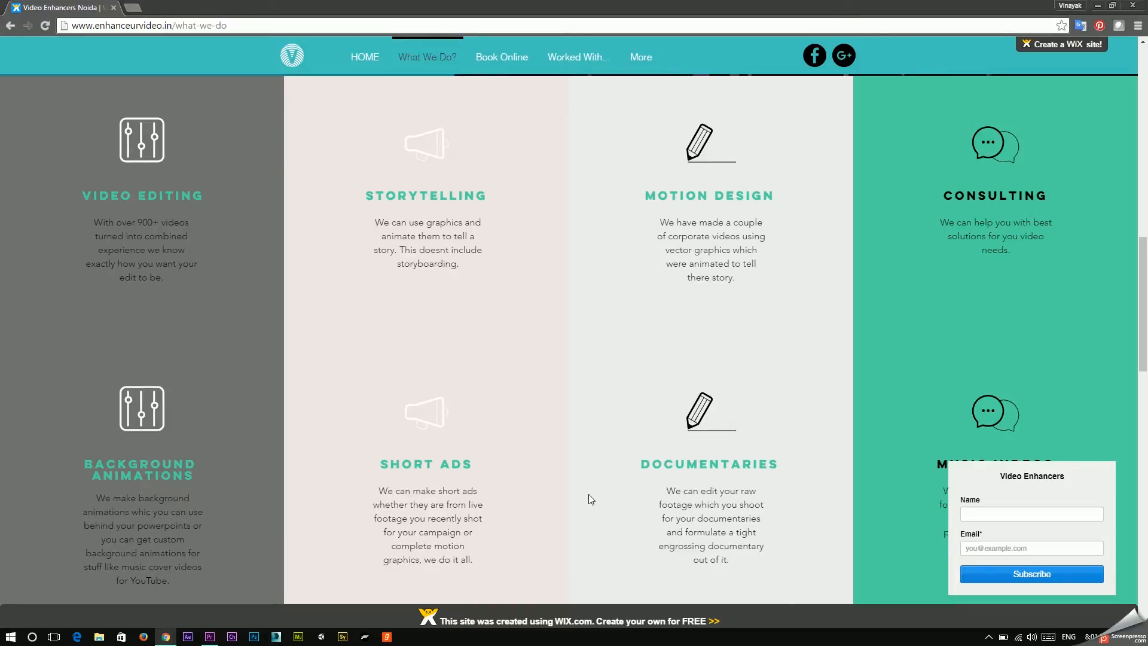
scroll(572, 483, down, 3)
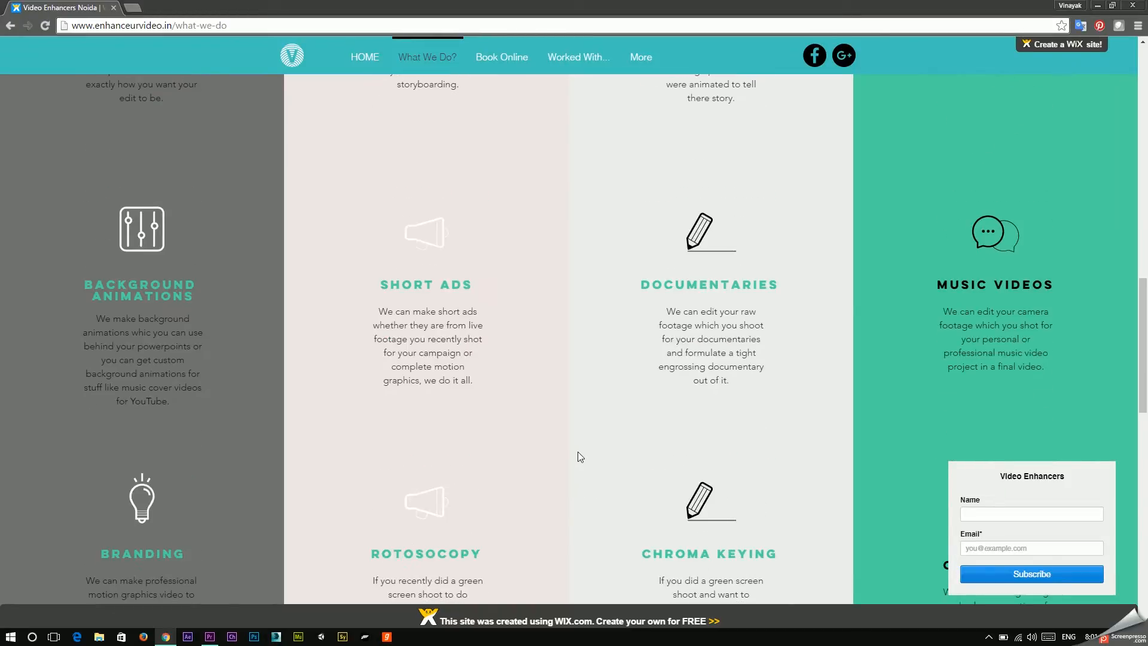
scroll(580, 442, down, 4)
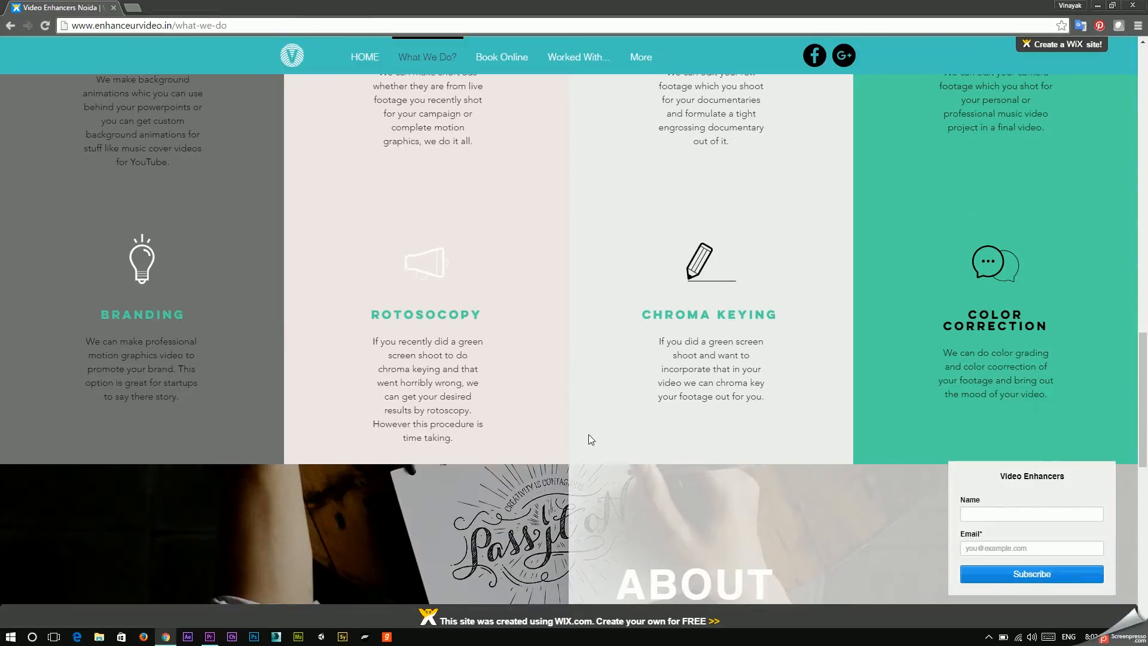
scroll(591, 439, down, 1)
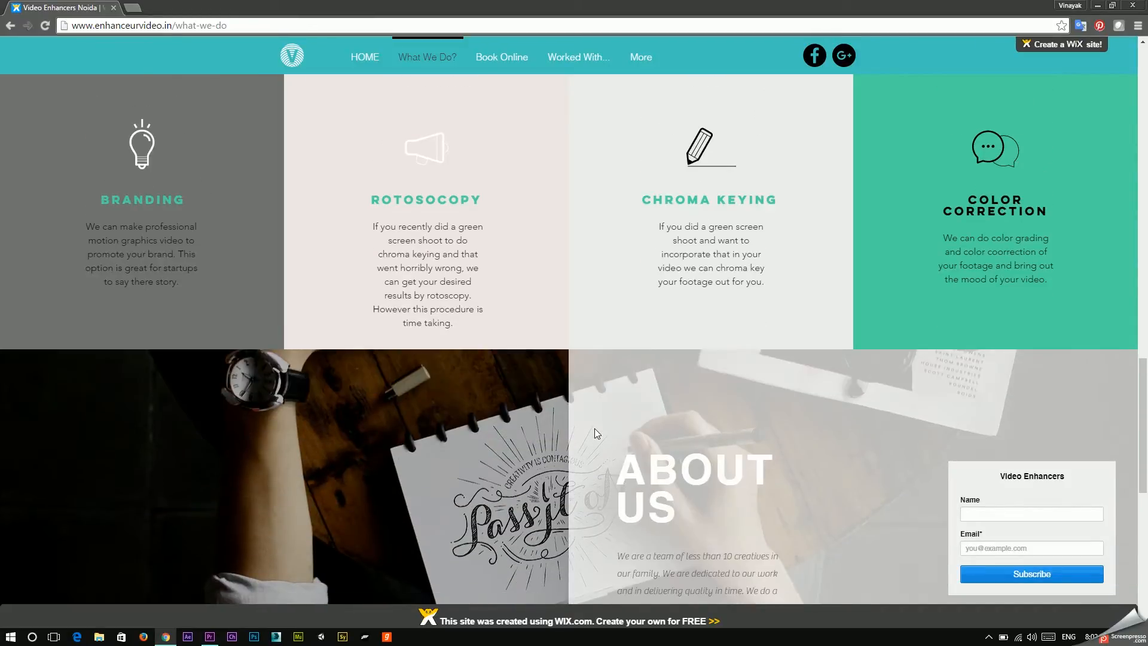
scroll(594, 428, up, 2)
scroll(595, 426, down, 13)
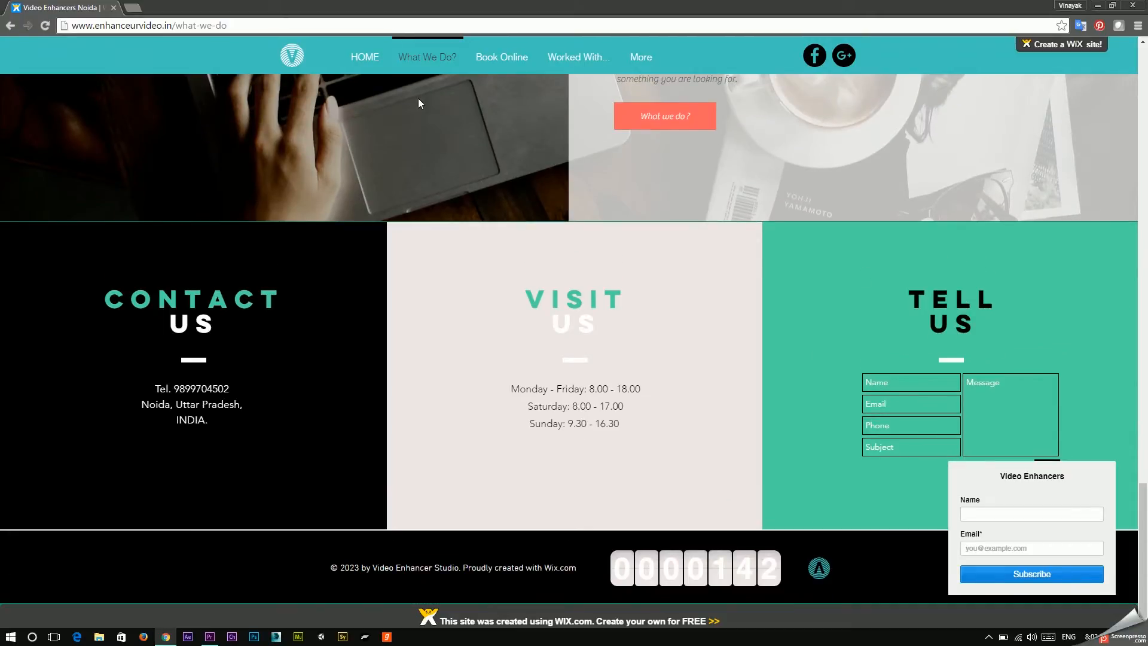
scroll(428, 80, up, 5)
scroll(428, 80, up, 10)
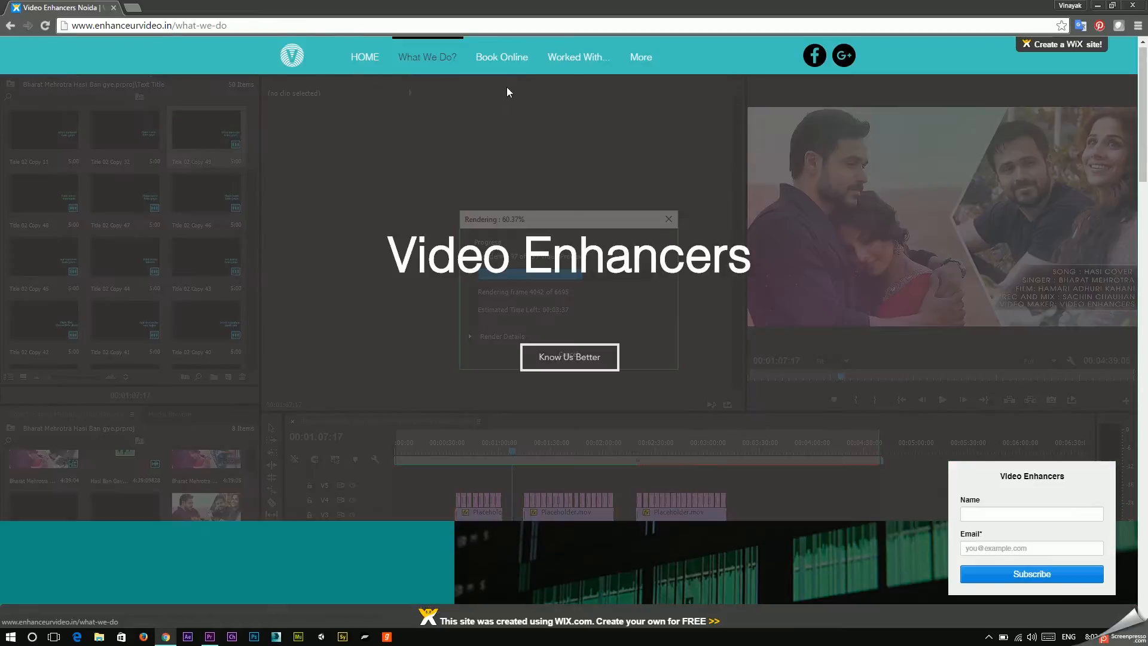
Step: Open the purchase page of the flickering-diamonds animation under Background Animations and examine its description, price and other colors
mouse_move(504, 70)
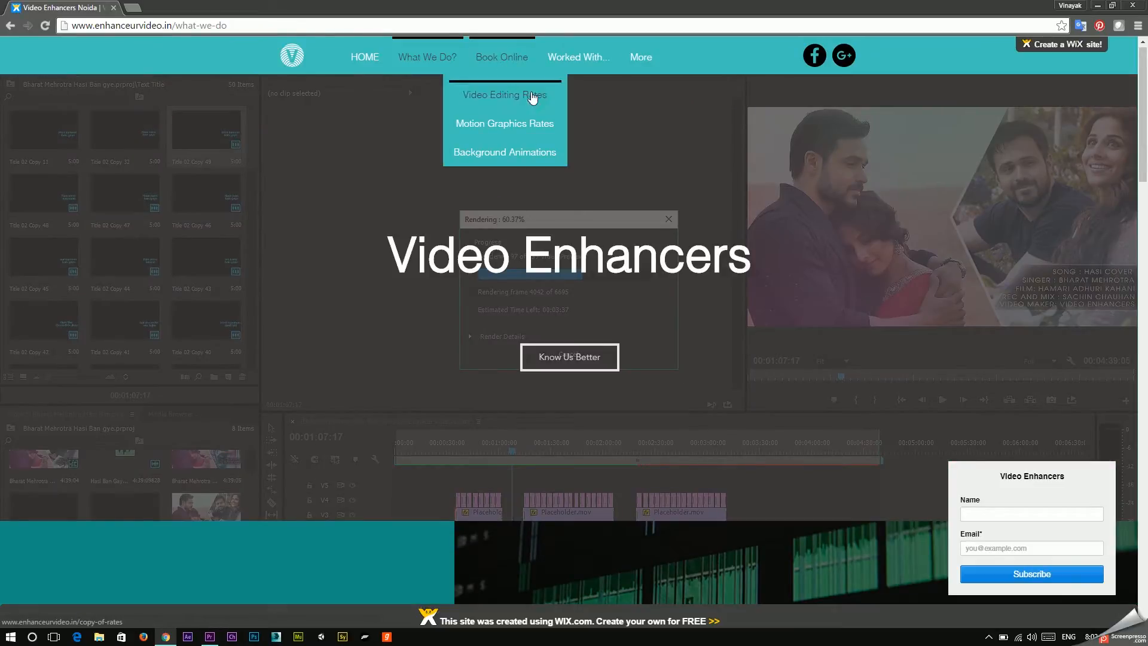
click(508, 157)
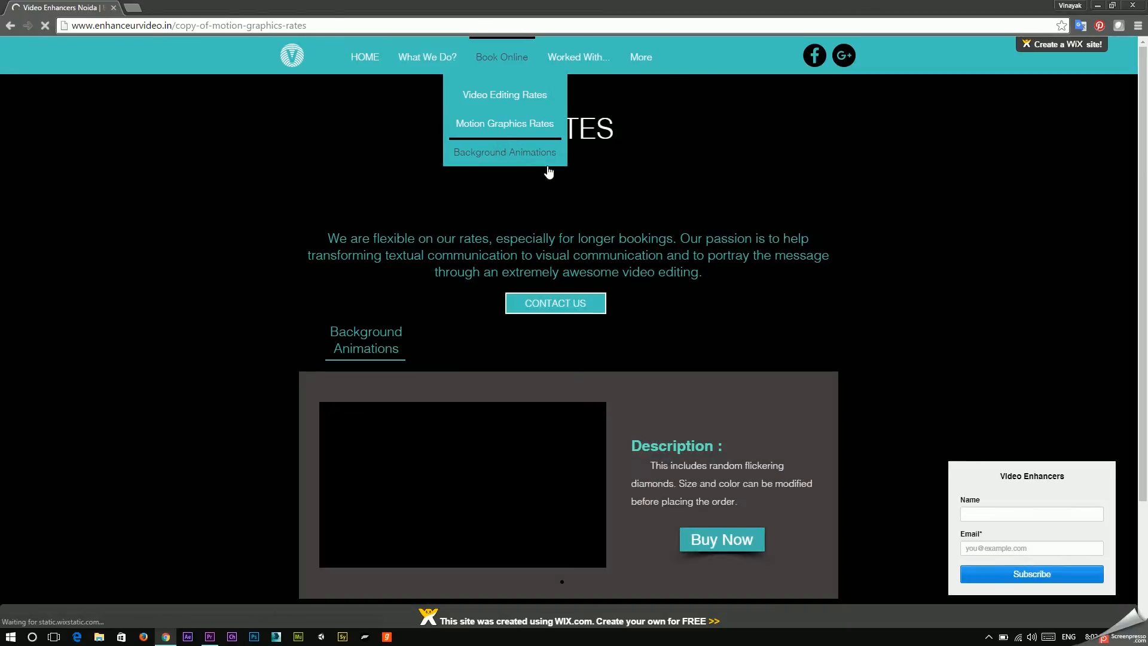
scroll(694, 198, down, 1)
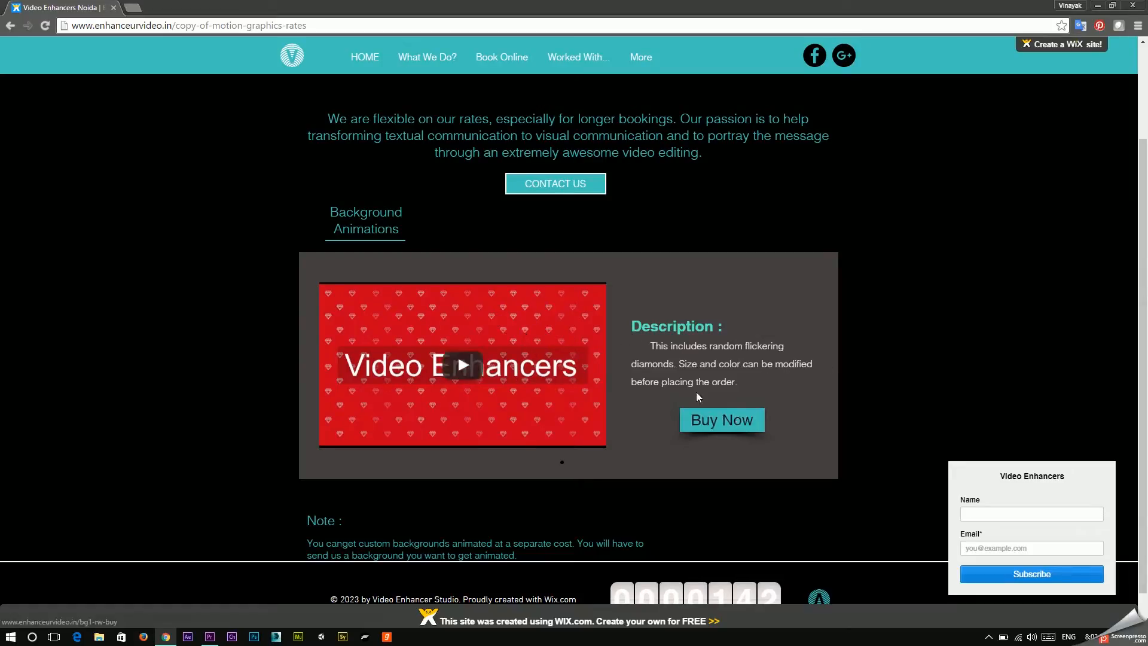
click(728, 425)
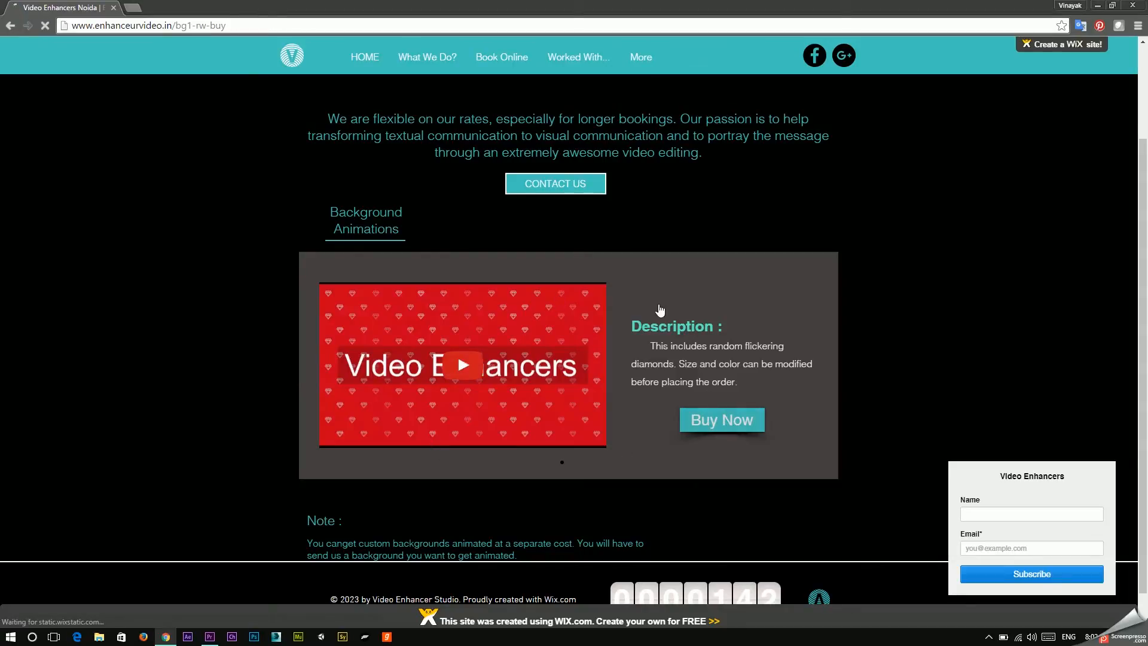
scroll(653, 328, down, 10)
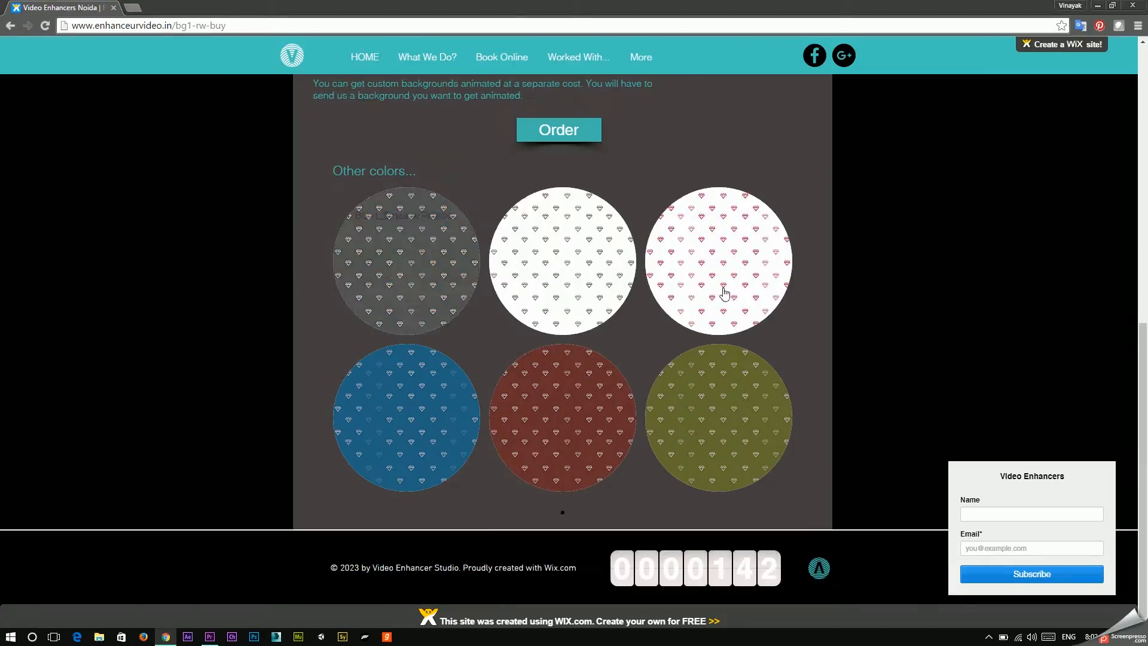
scroll(466, 254, up, 5)
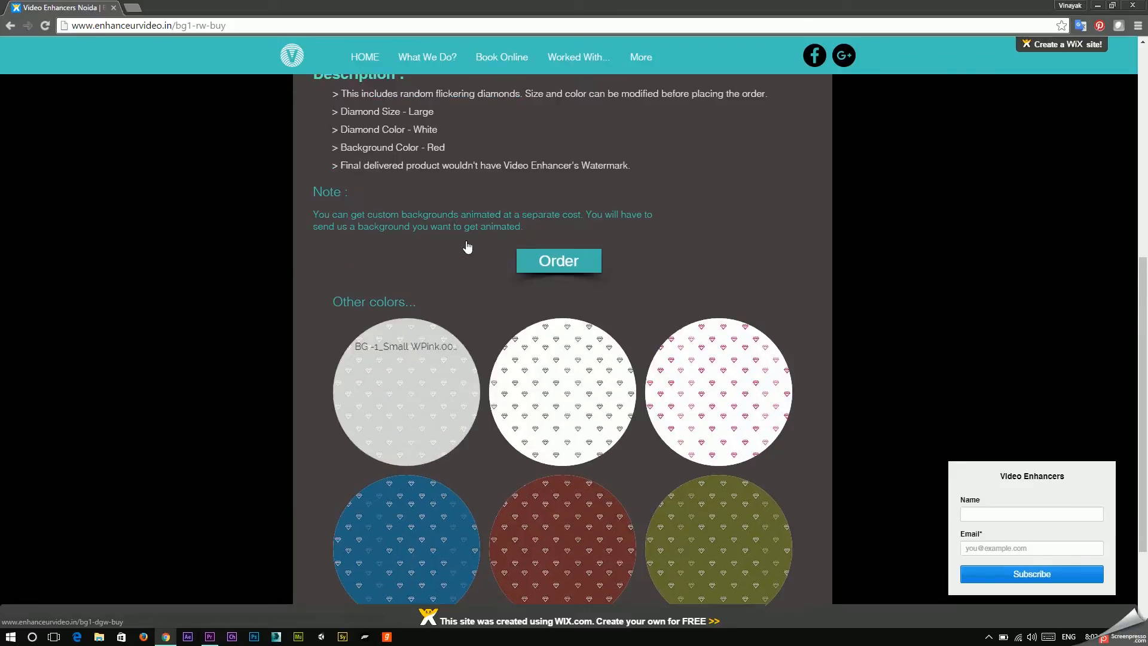
scroll(292, 249, up, 3)
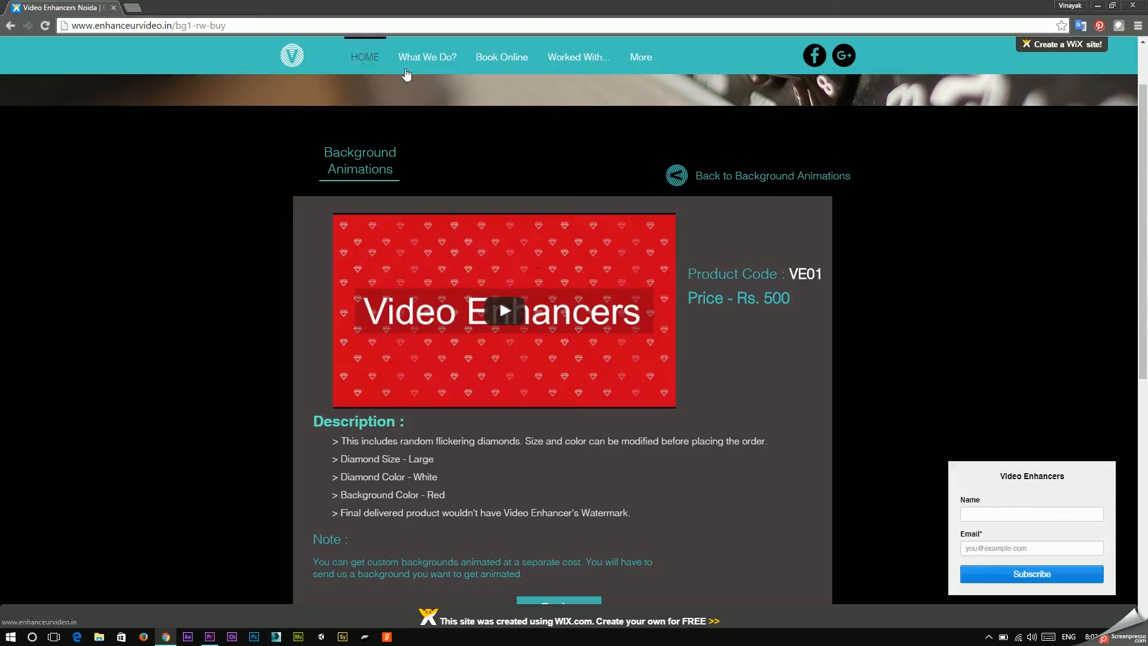
Step: Return to the home page and examine its subscription form and the sections down to the footer
mouse_move(477, 87)
click(374, 56)
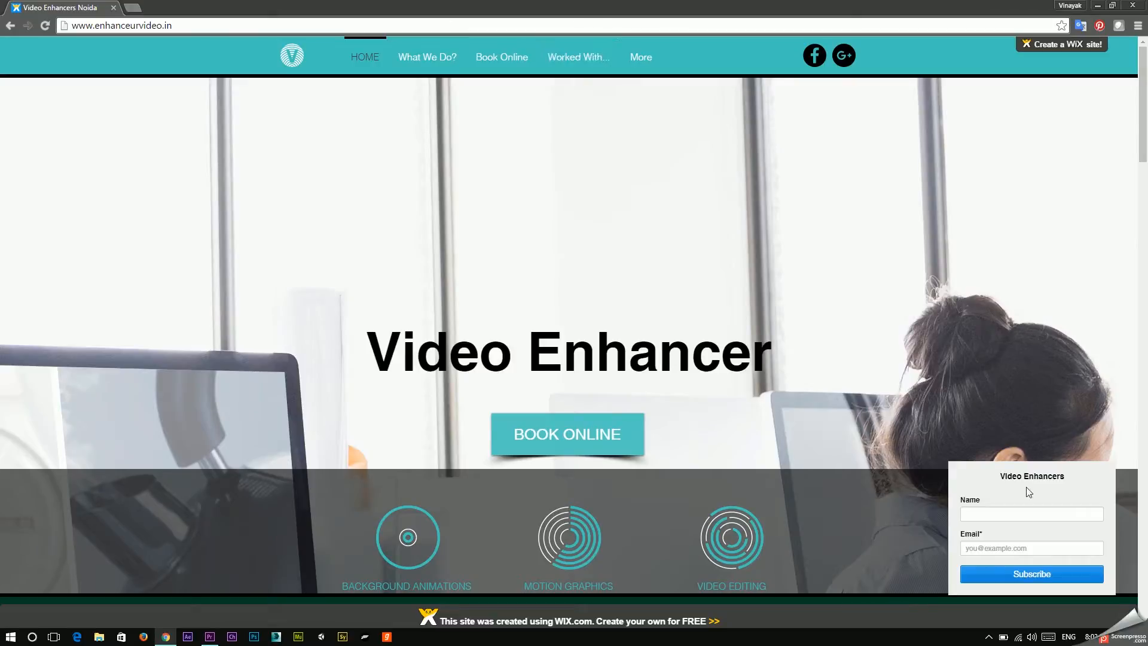
click(984, 511)
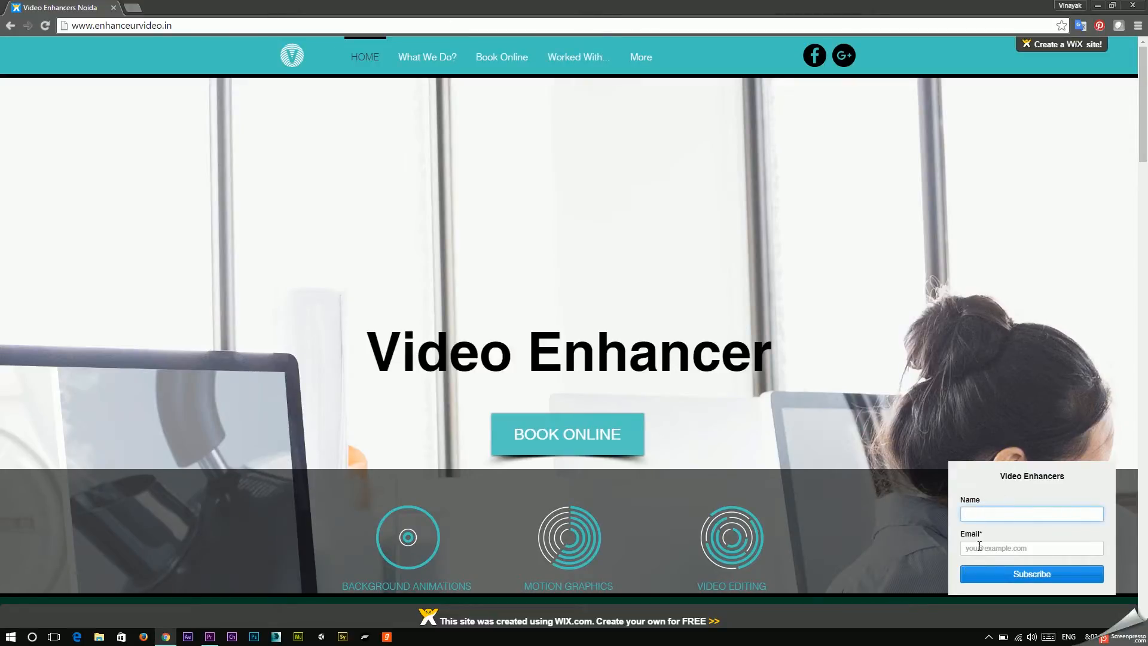
click(977, 547)
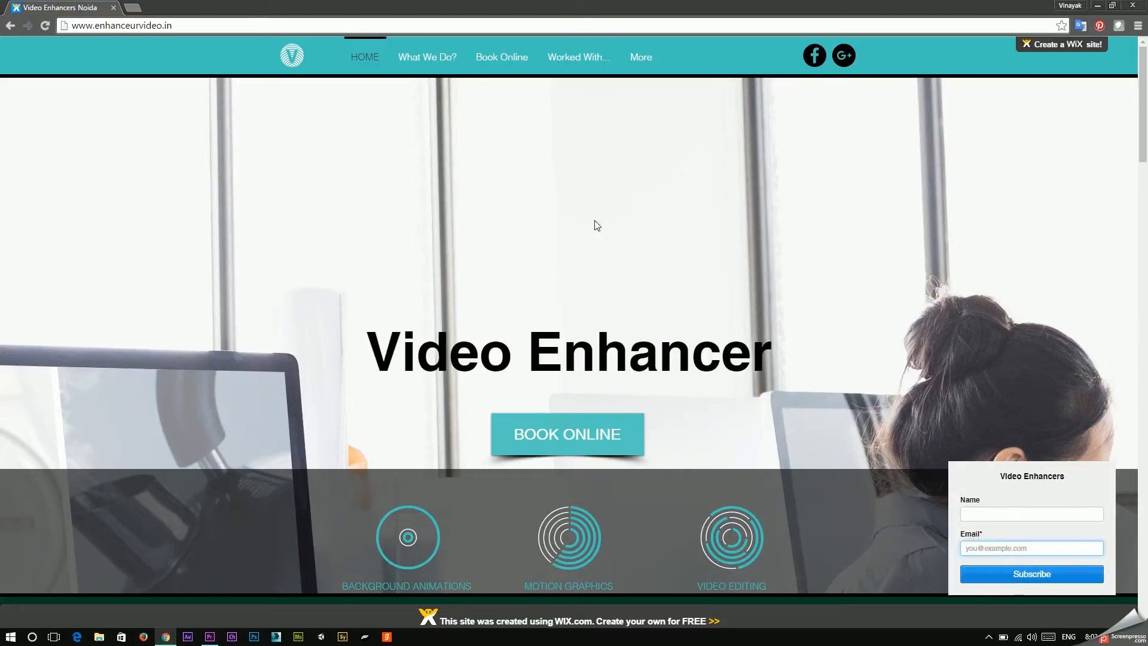
scroll(522, 222, down, 5)
scroll(331, 307, down, 15)
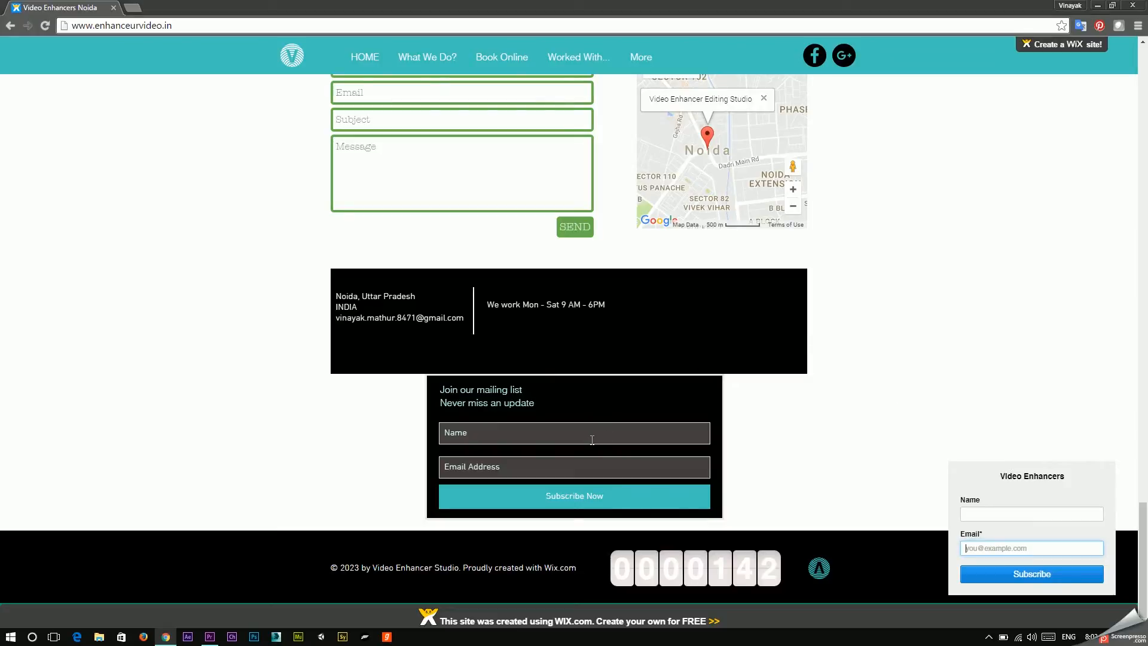
scroll(592, 440, up, 20)
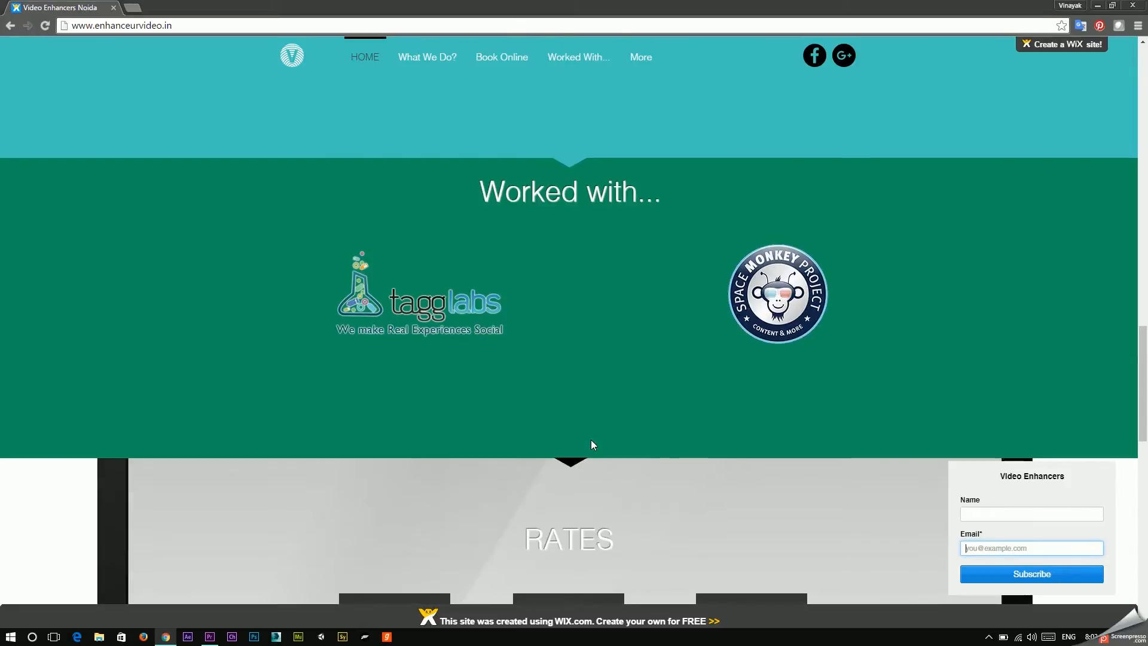
scroll(591, 439, up, 6)
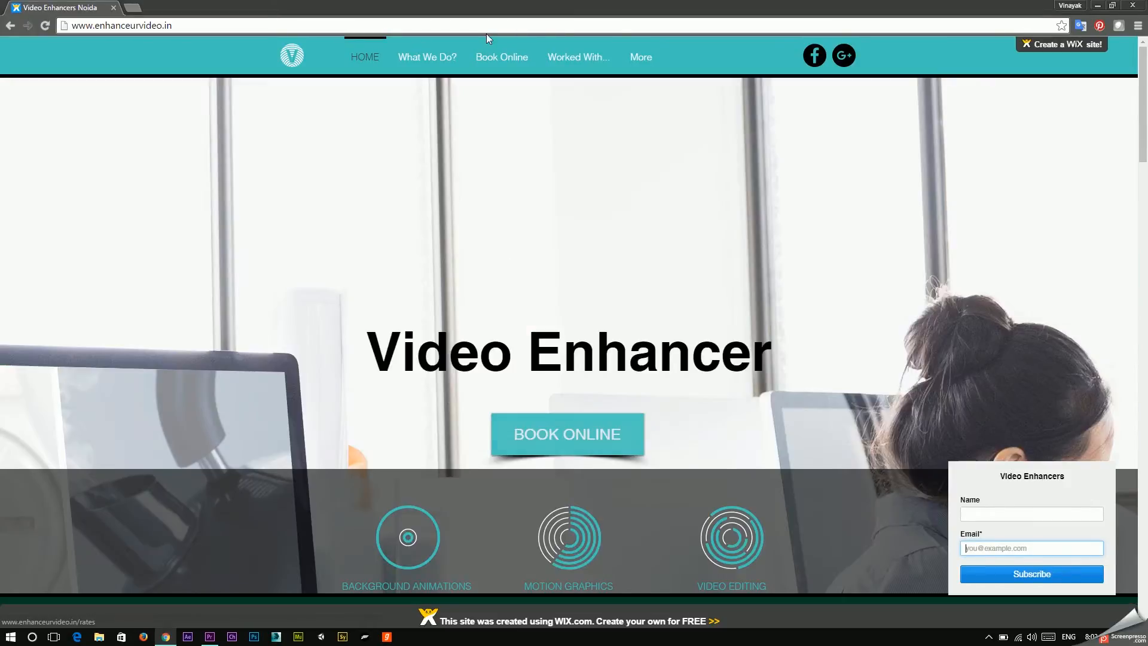
Step: View the Worked With page, return to the home page, and look at the Book Online options
click(575, 58)
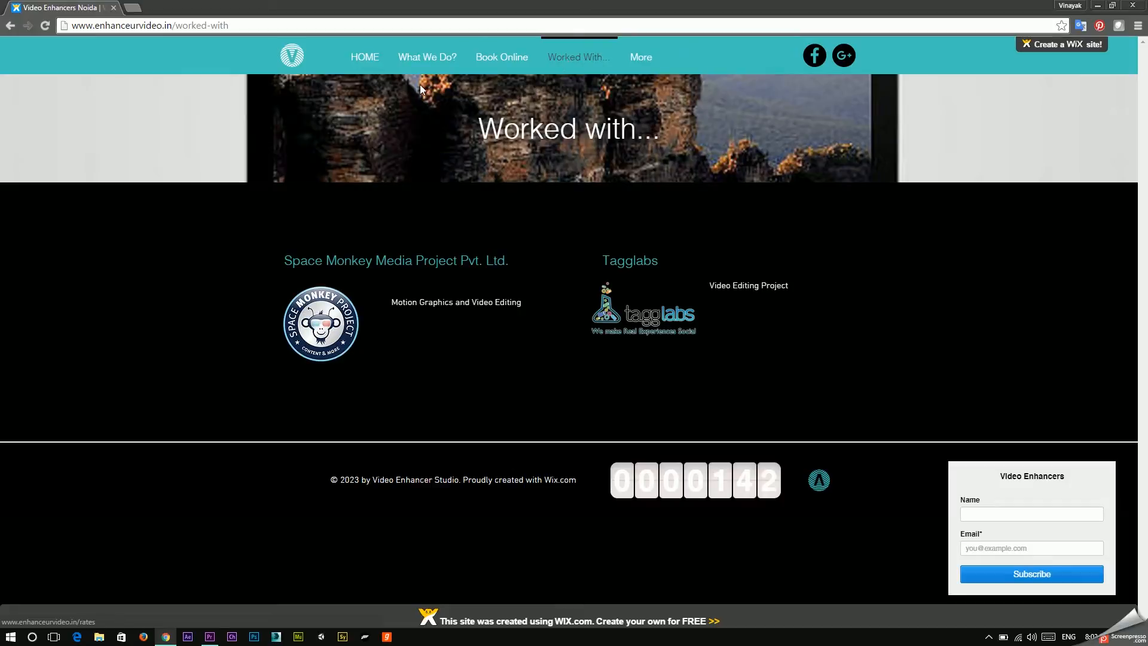
click(373, 60)
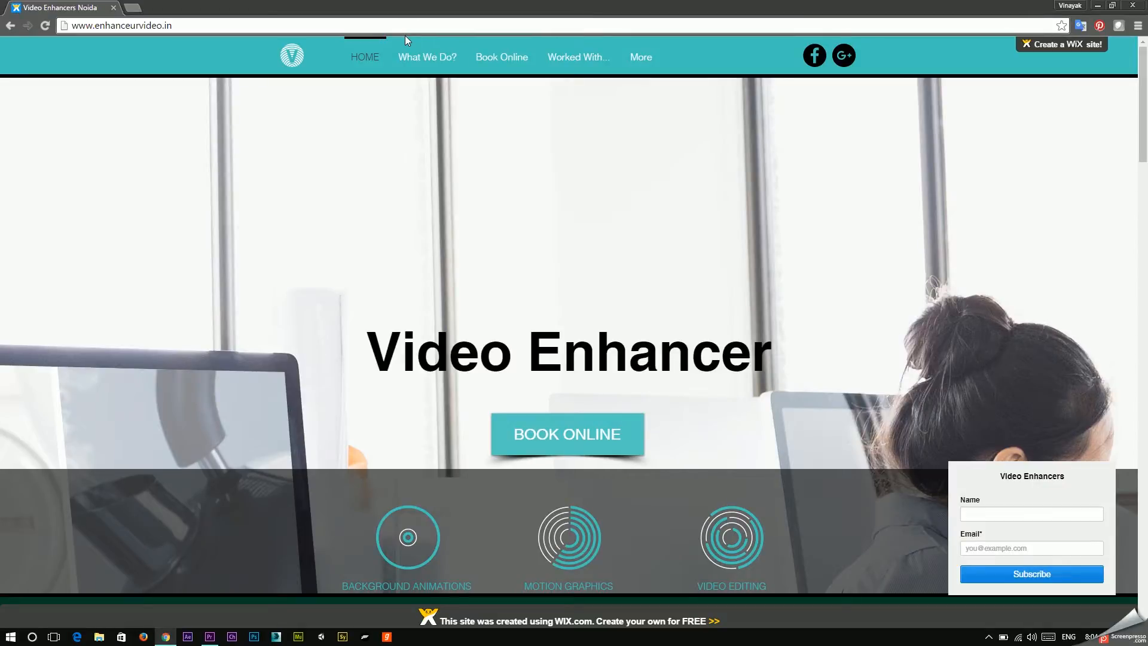
mouse_move(490, 60)
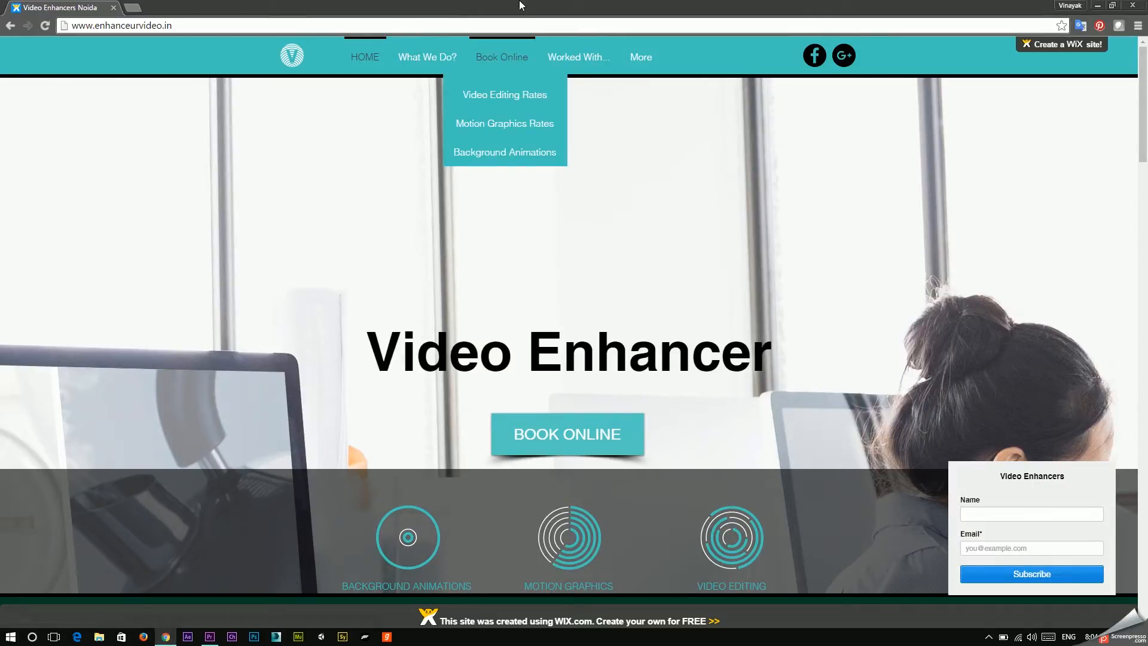
Step: Reopen the What We Do? page and look over the firm introduction, service descriptions and contact details again
click(413, 60)
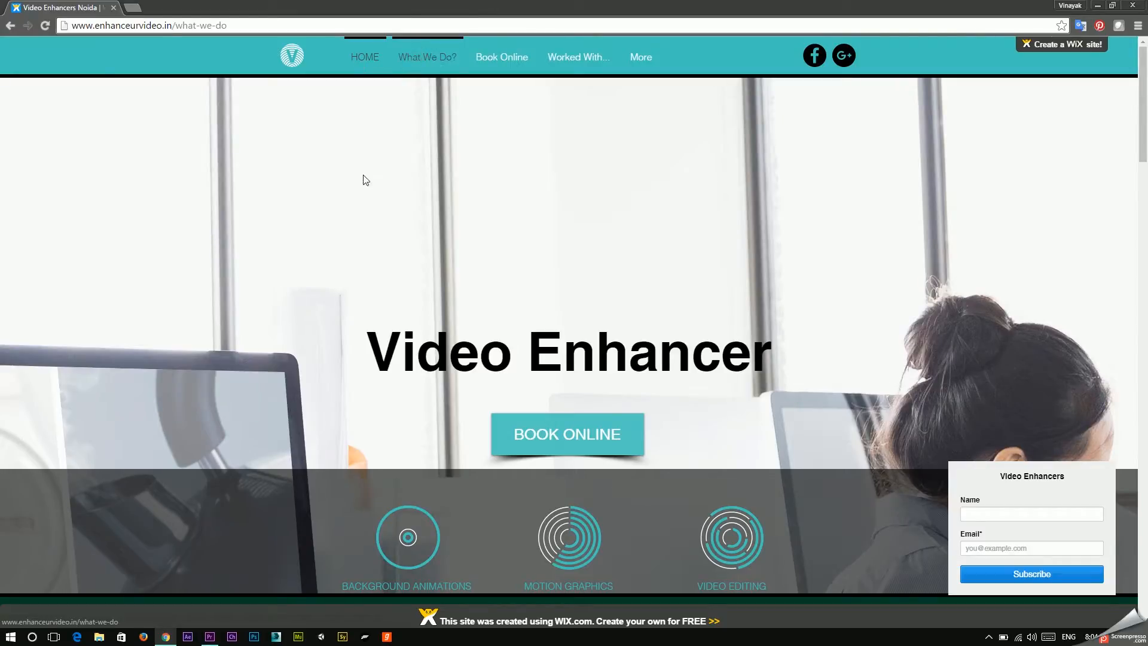
scroll(363, 198, down, 3)
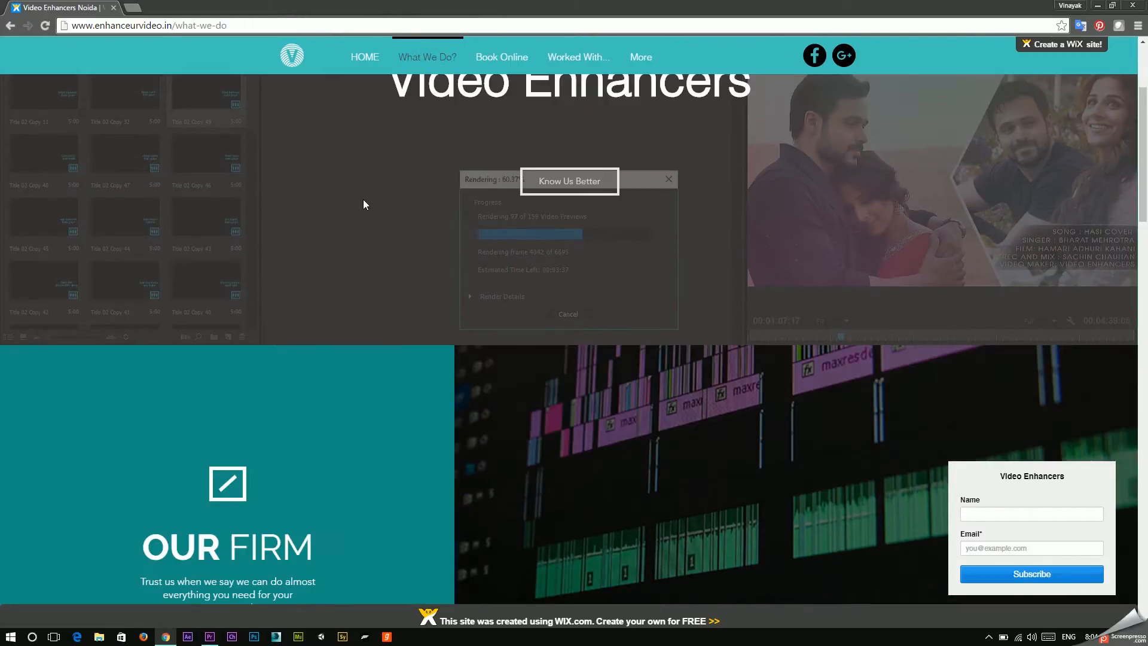
scroll(365, 204, down, 3)
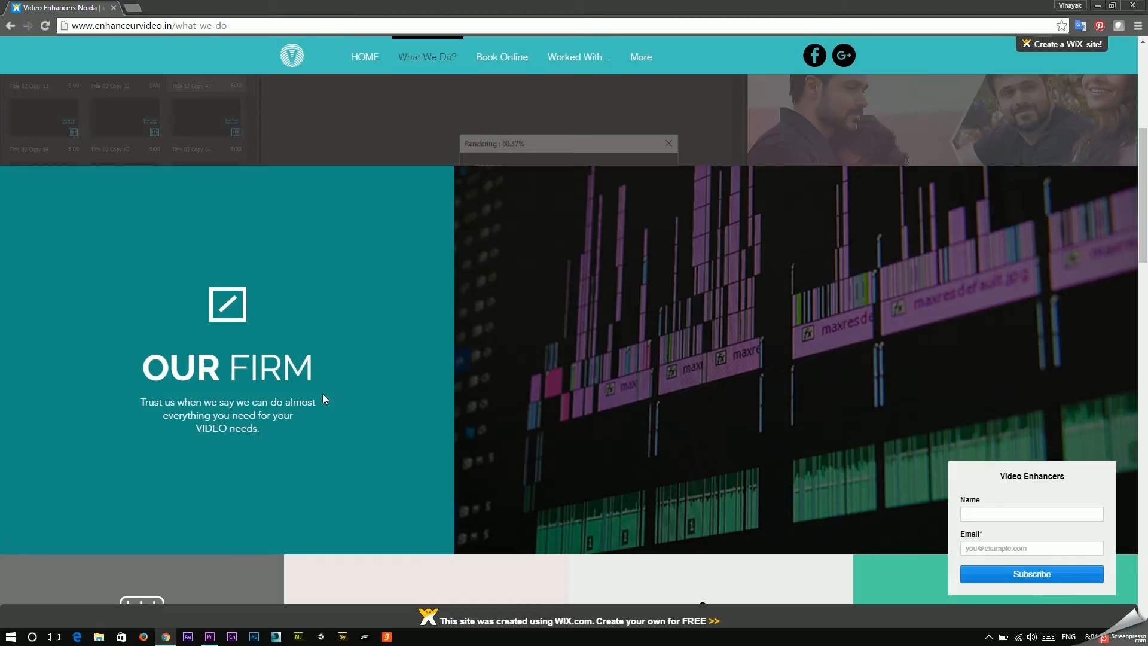
scroll(417, 205, down, 15)
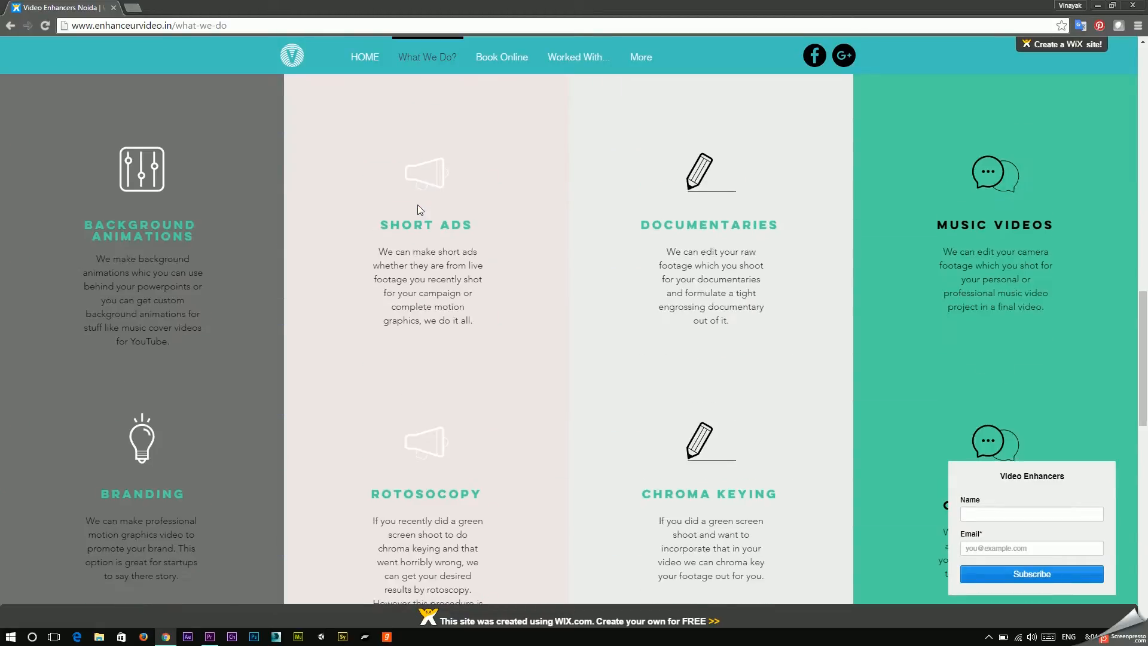
scroll(422, 195, down, 5)
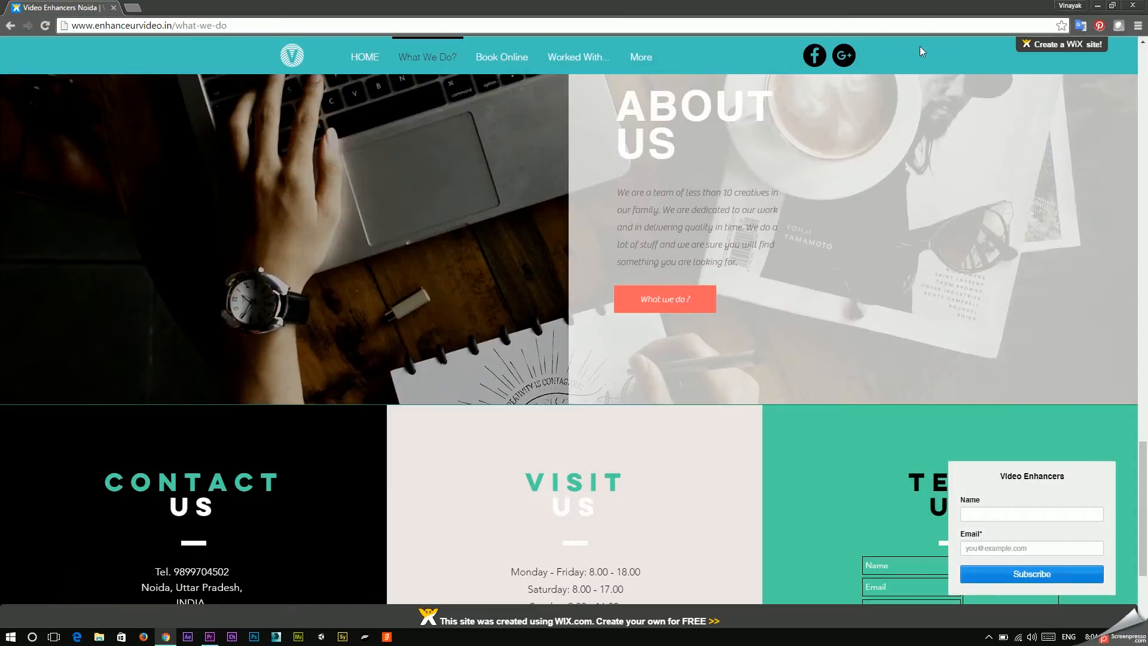
scroll(912, 128, up, 7)
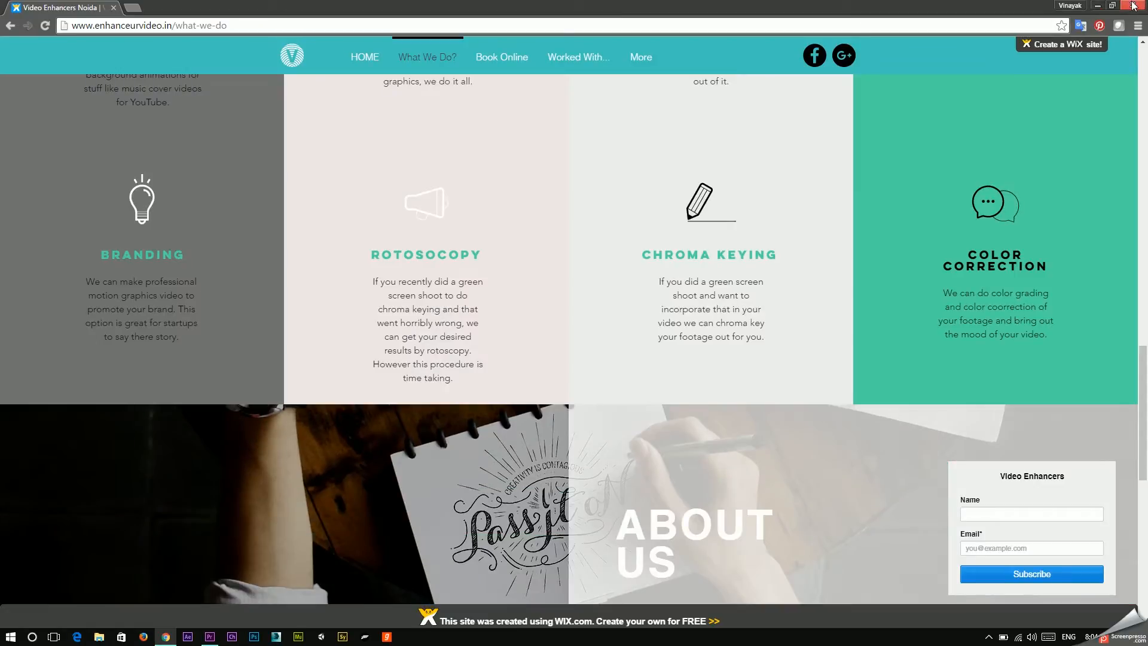
Step: Close the website, start a new project in Premiere Pro and name it Tutorial
click(1133, 6)
click(416, 225)
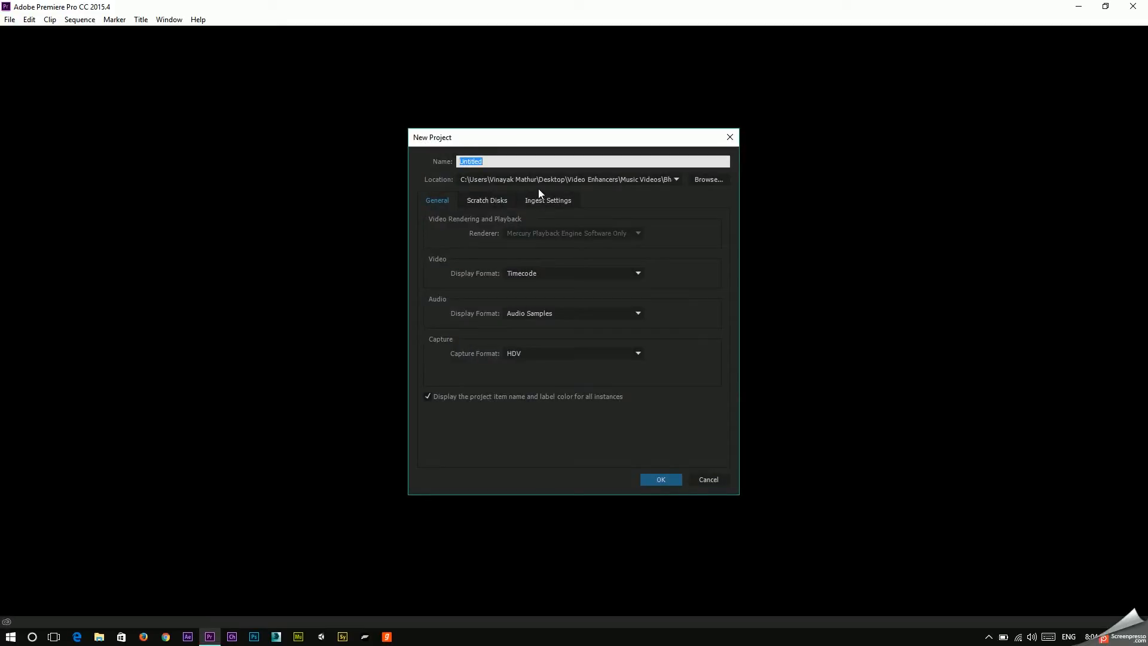
text(Tutorial)
Step: Set the project location to the Tutorial folder on the Desktop, check the capture formats keeping HDV, and create the project
click(696, 181)
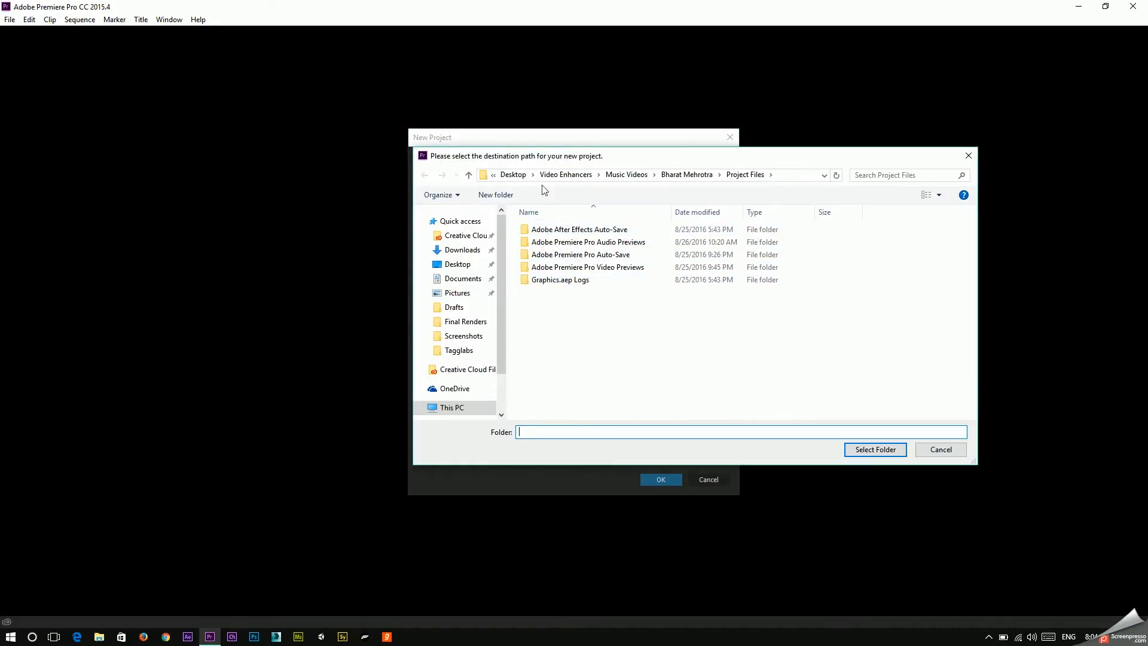
click(513, 175)
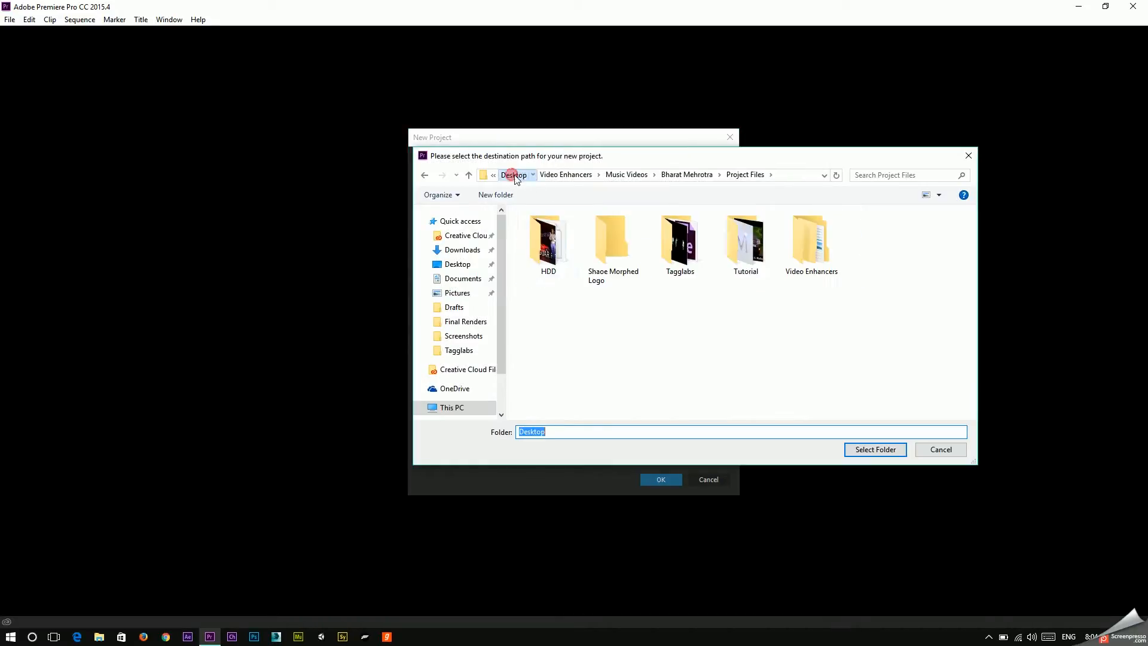
double_click(768, 251)
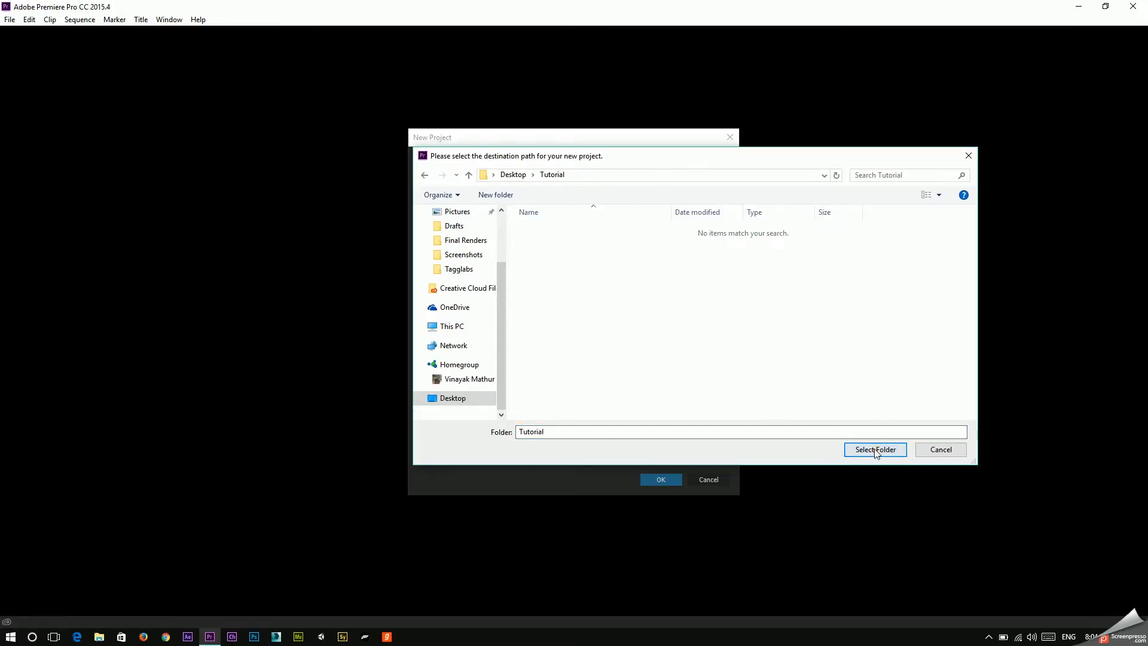
click(876, 450)
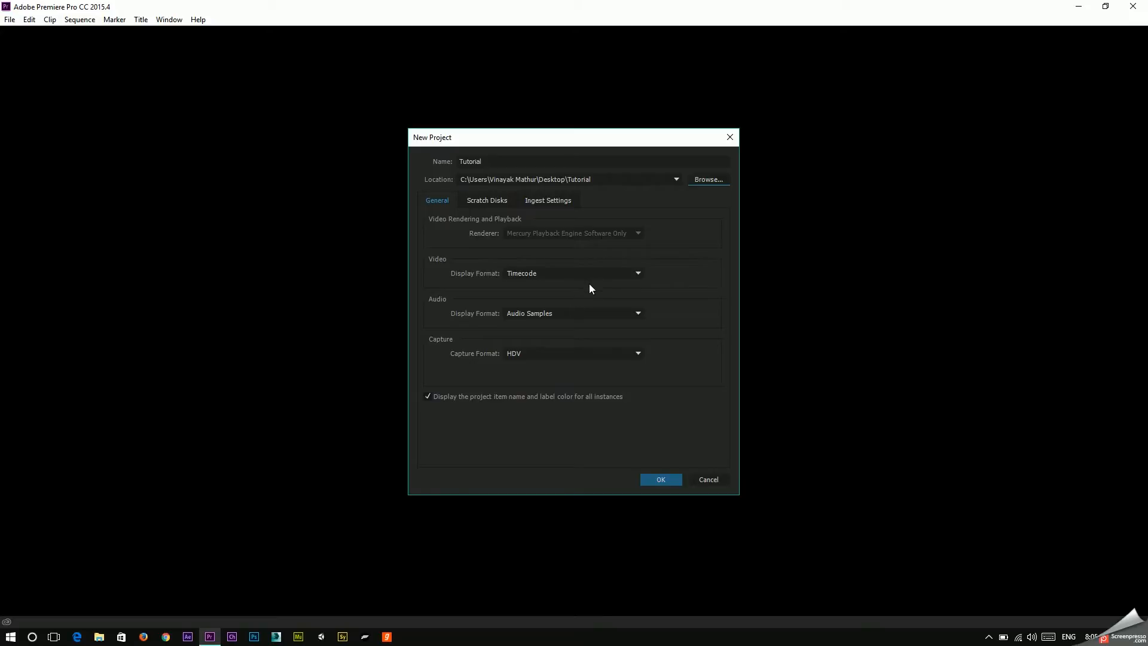
click(586, 353)
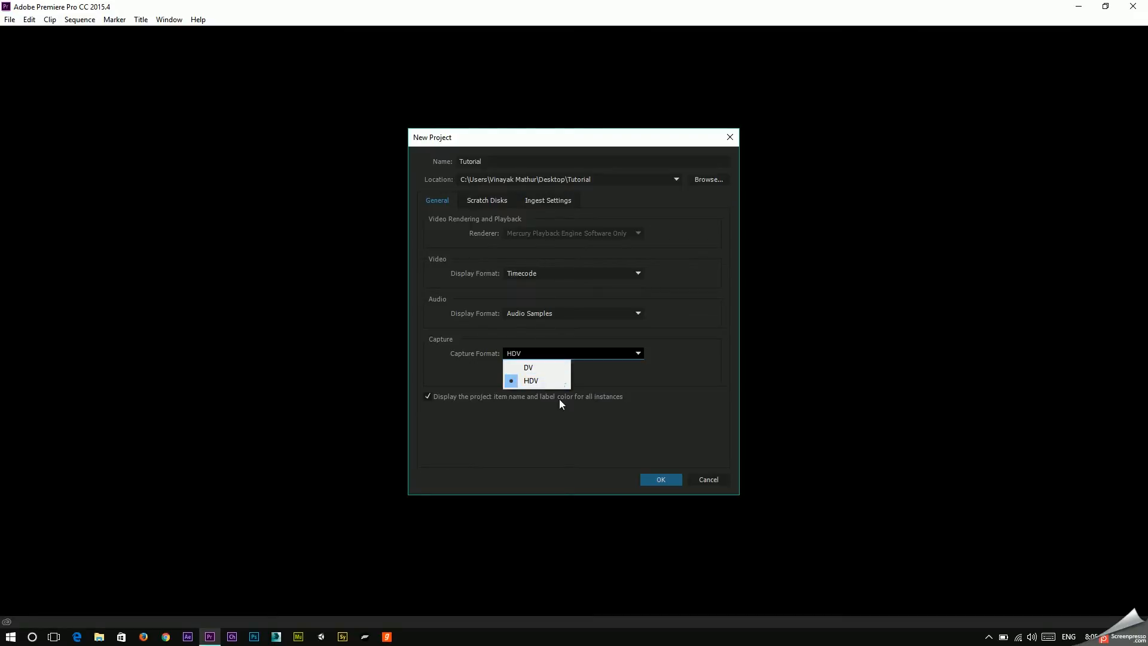
click(672, 478)
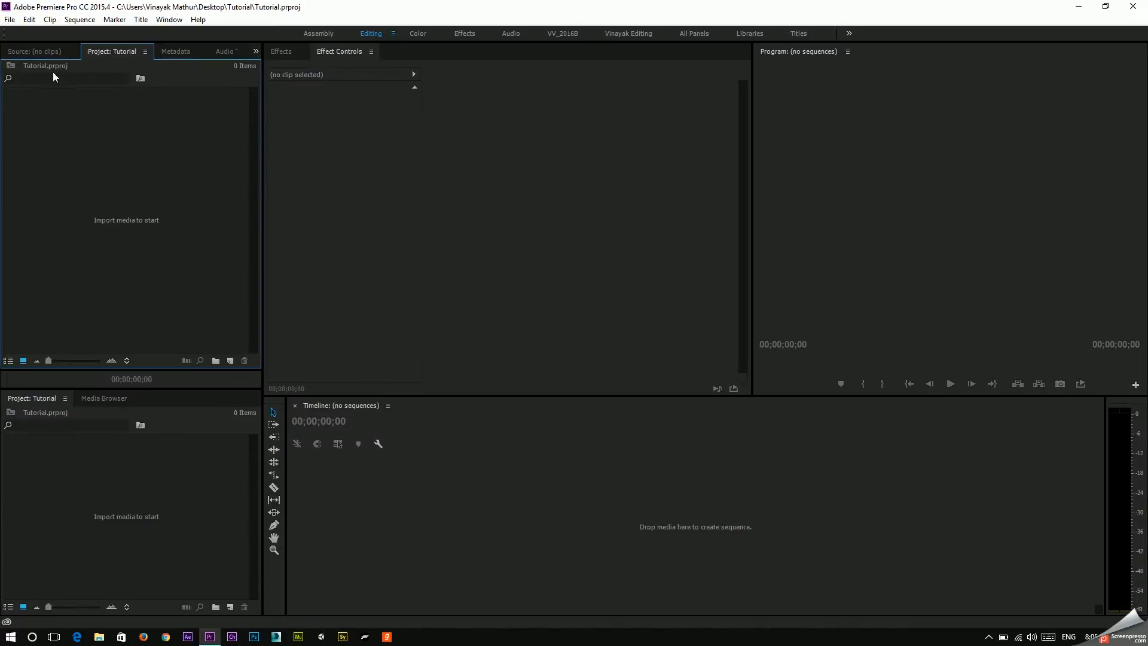
Step: View the Source monitor and Project panel in the Editing workspace, and switch to the custom editing workspace
click(37, 52)
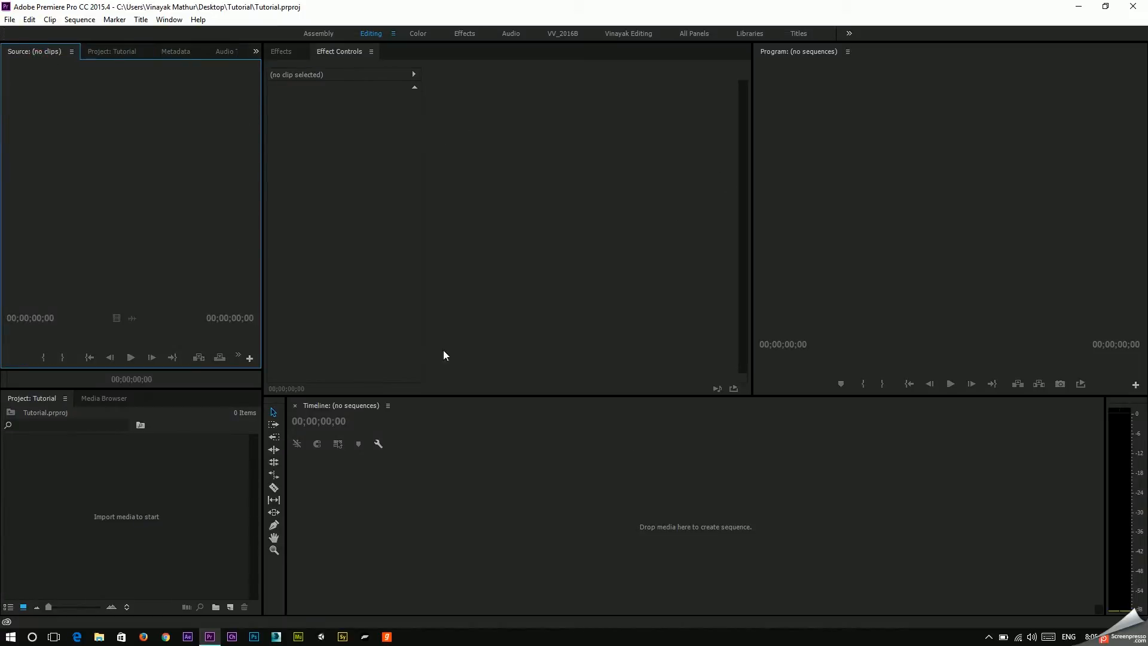
click(40, 398)
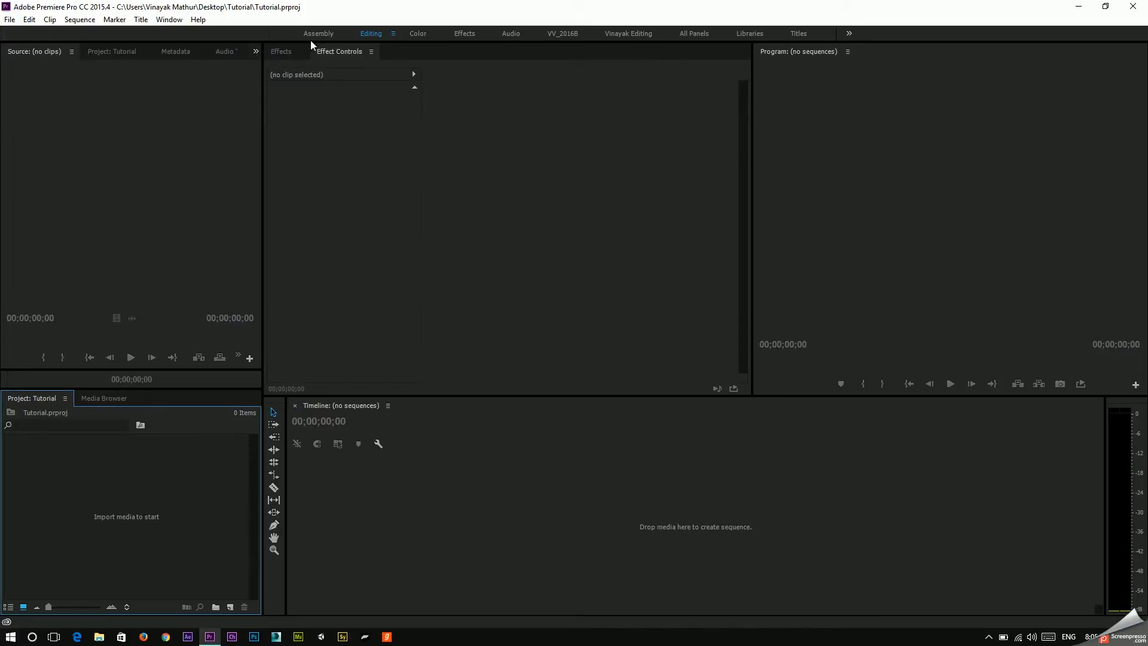
click(625, 33)
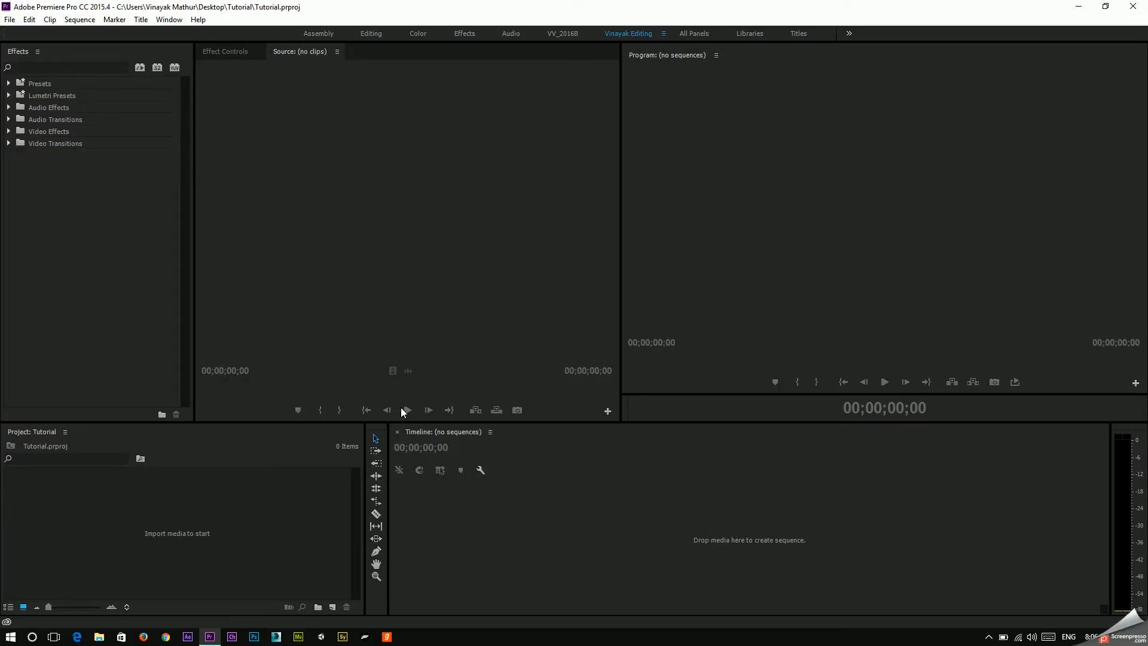
Step: Look through the workspace's Timeline, Program, Source, Effect Controls, Effects, Project and Tools panels
click(435, 431)
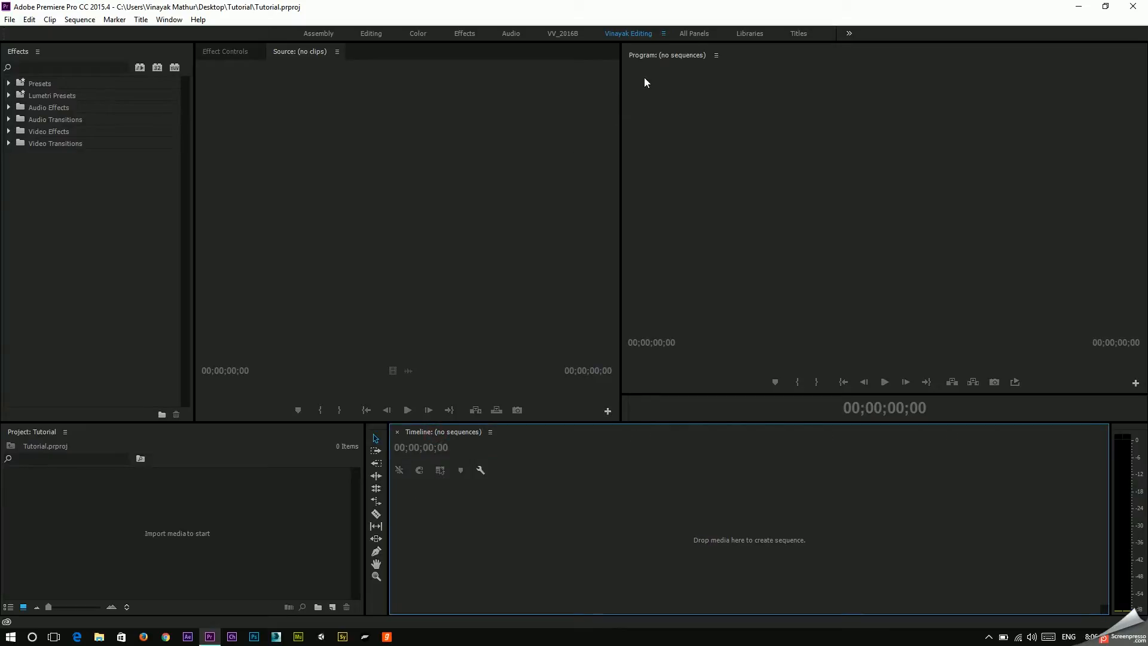
click(683, 60)
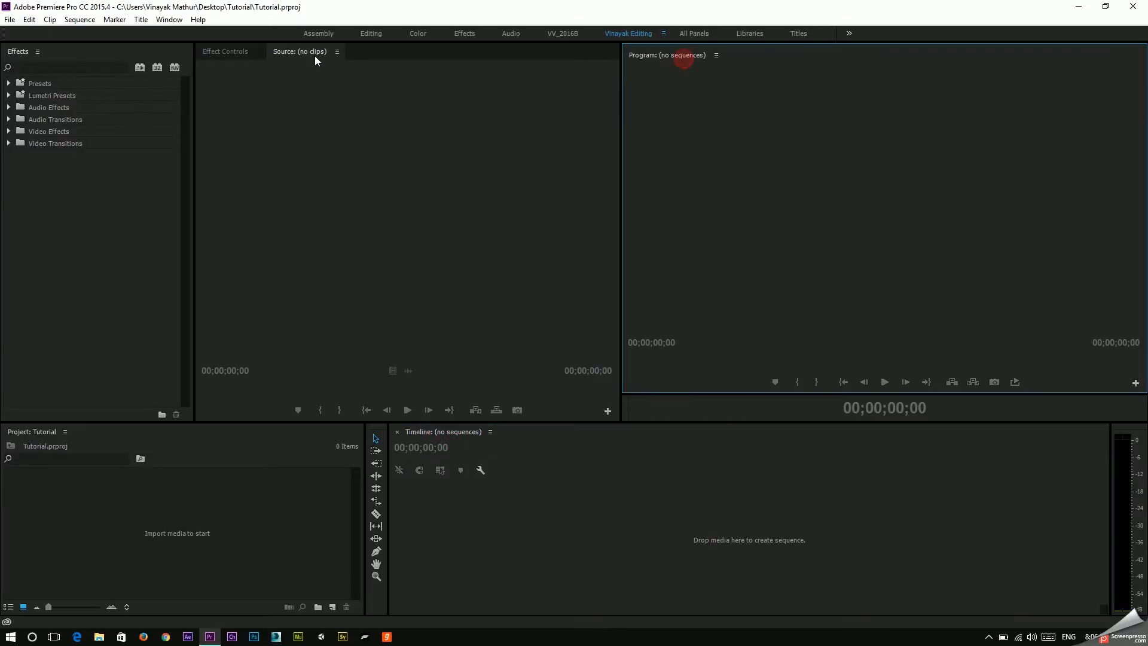
click(313, 56)
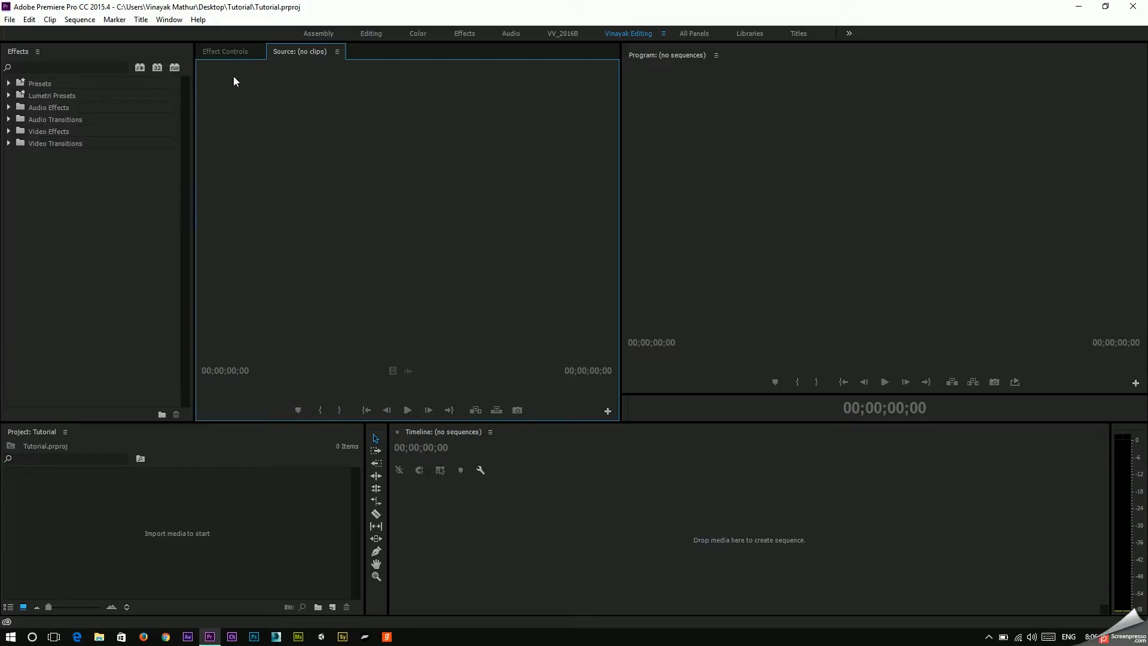
click(655, 49)
click(234, 56)
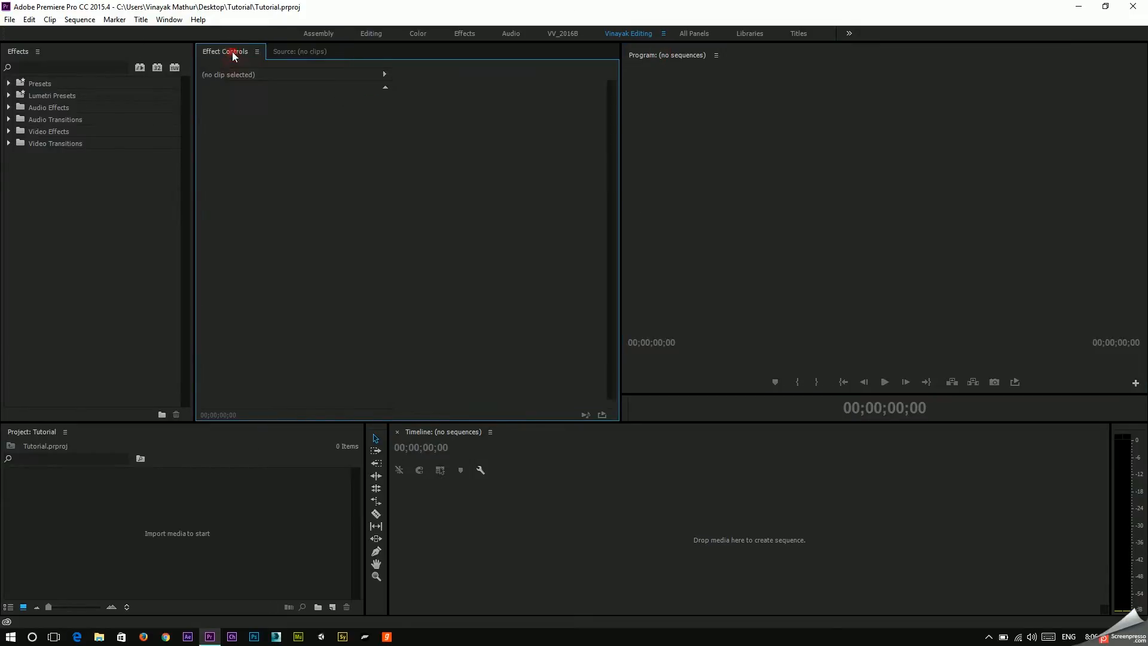
click(24, 54)
click(168, 487)
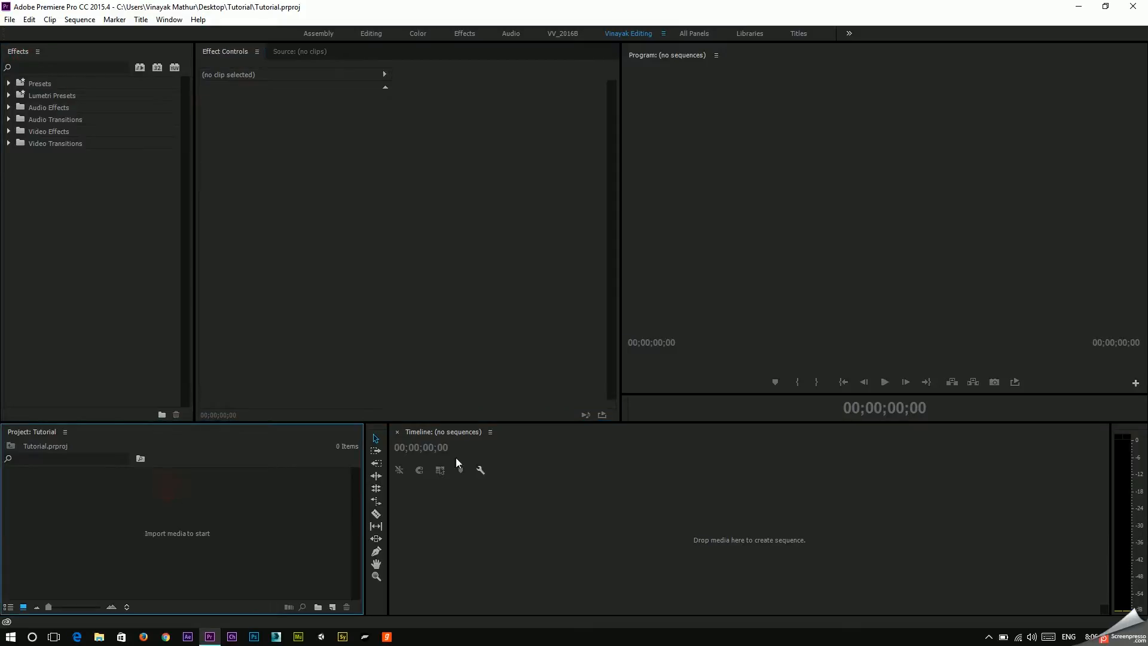
click(408, 429)
click(376, 435)
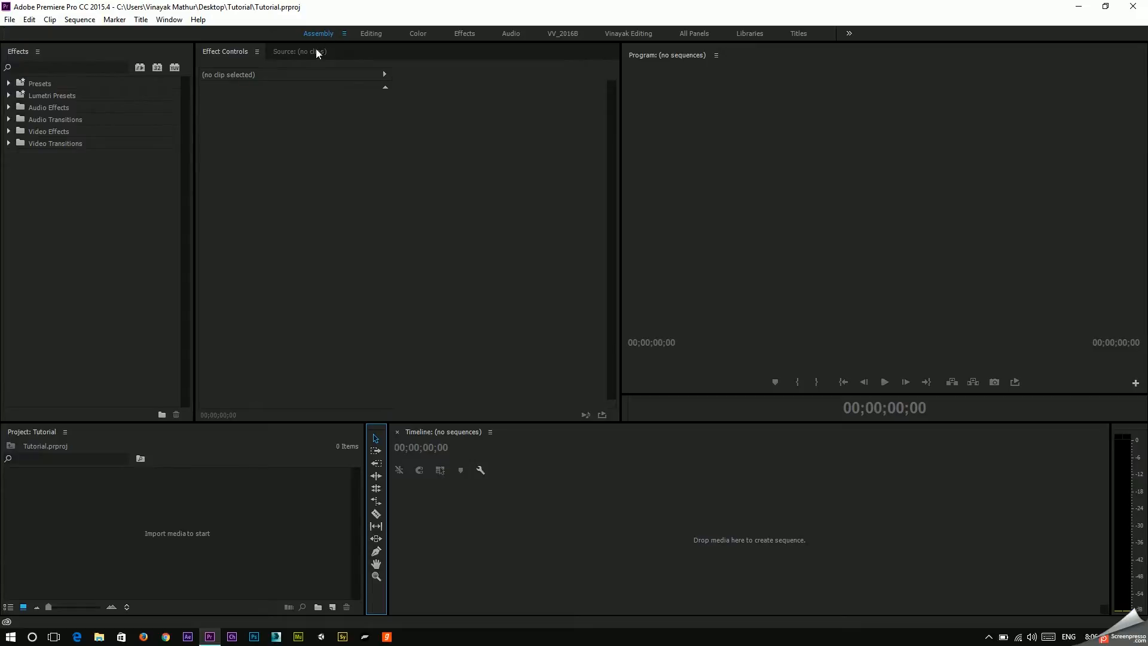
Step: Look through the Assembly workspace's Media Browser, Markers, Audio Clip Mixer, Libraries, Project and Program panels, and return to the custom editing workspace
click(104, 52)
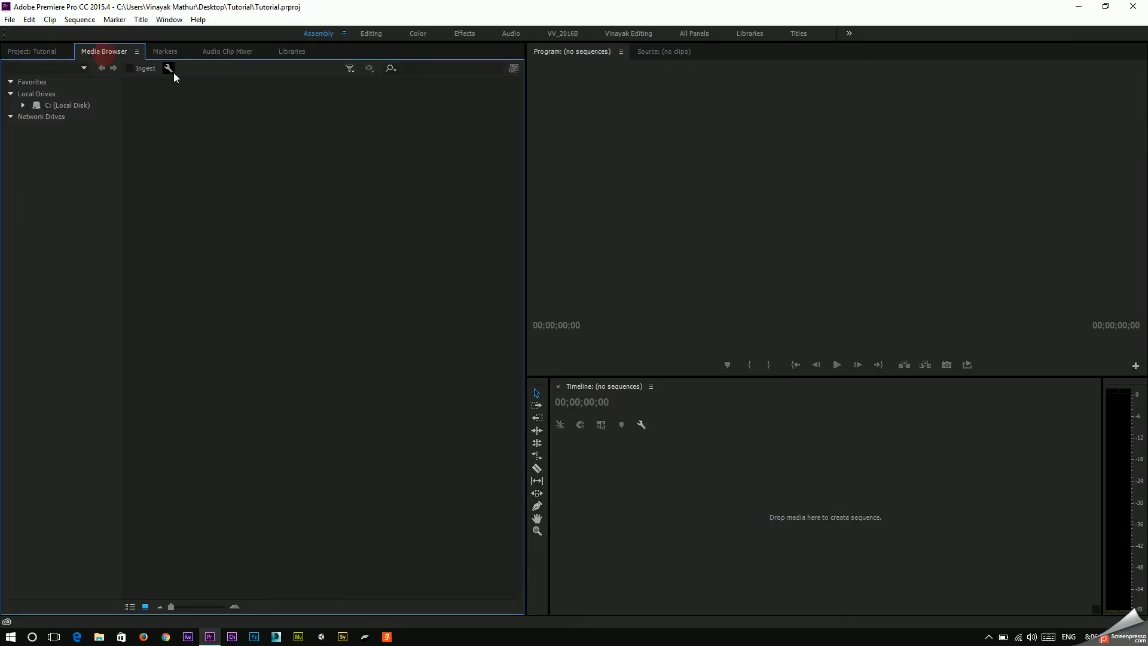
click(165, 52)
click(227, 52)
click(293, 52)
click(51, 52)
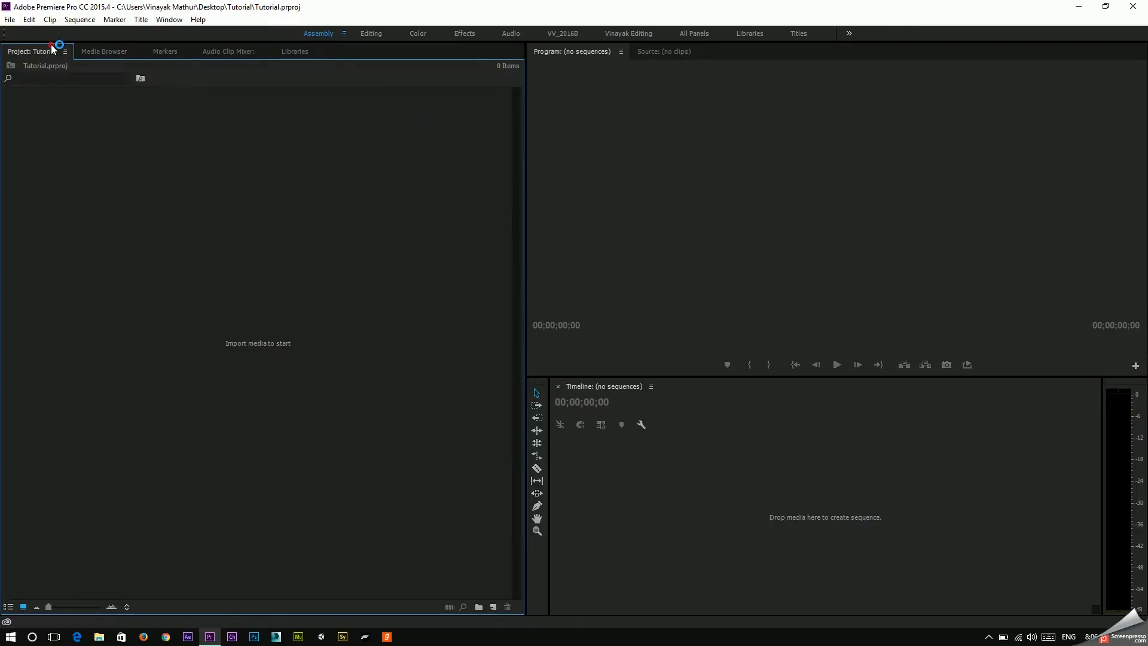
click(578, 63)
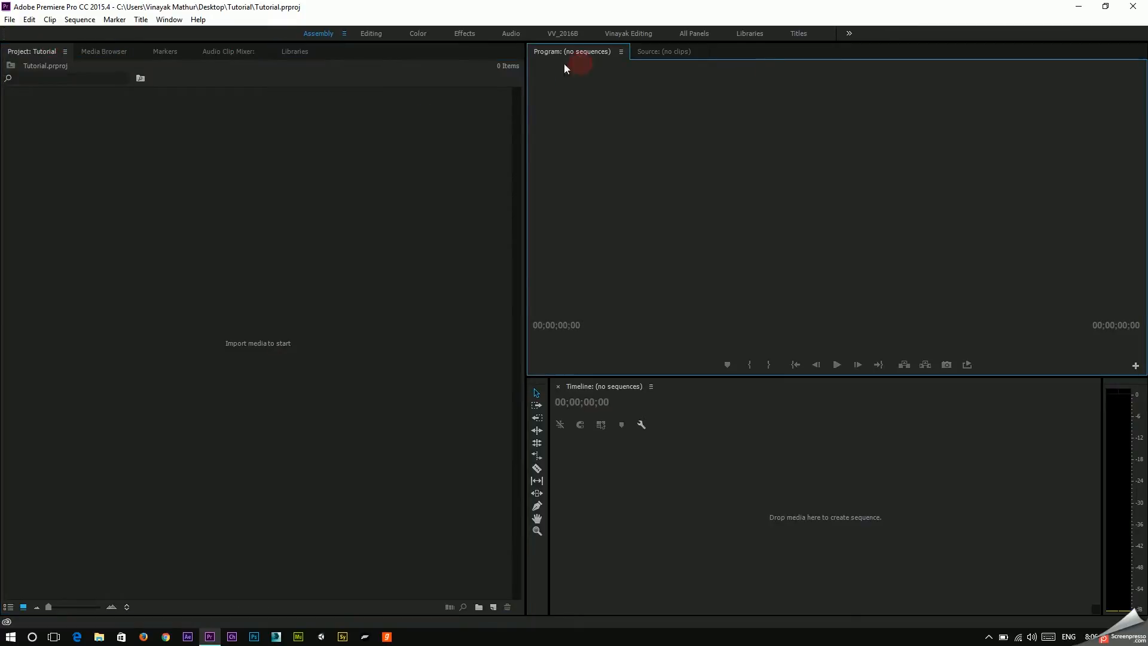
click(640, 34)
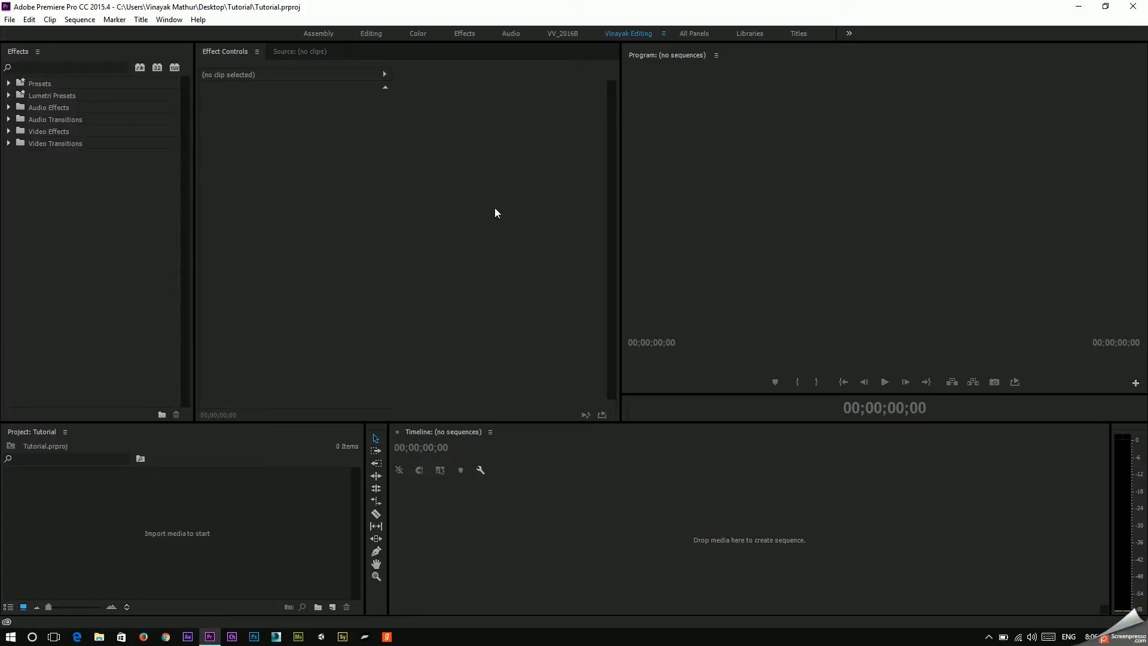
Step: Review the lists of available workspaces and panels and bring the Audio Meters panel into focus
click(179, 23)
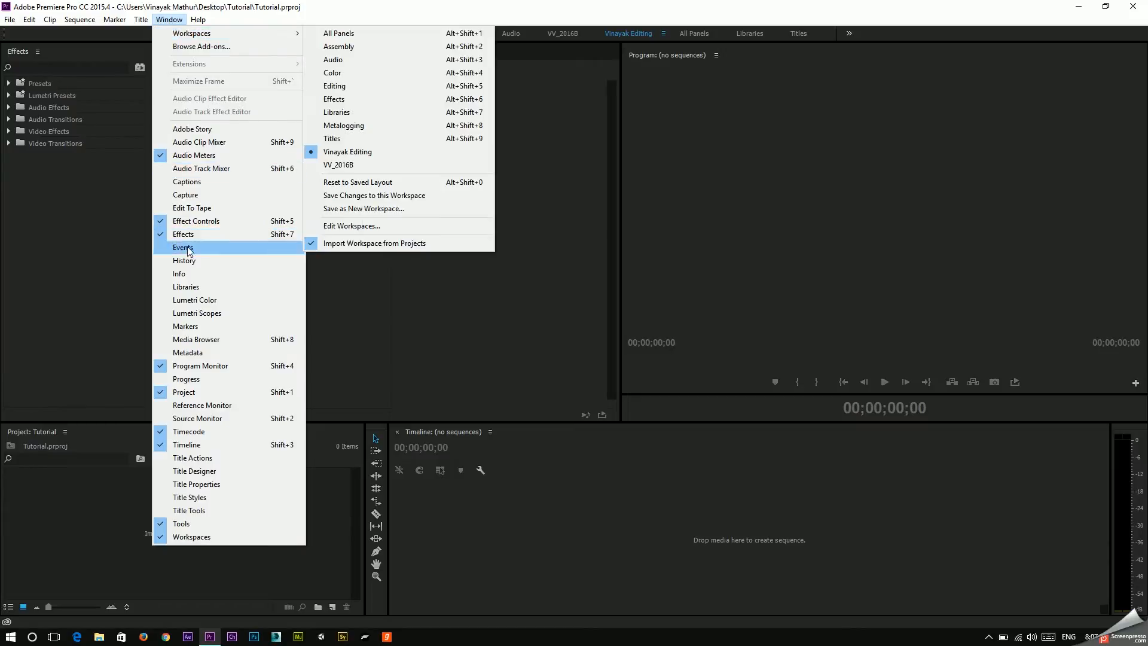
mouse_move(236, 34)
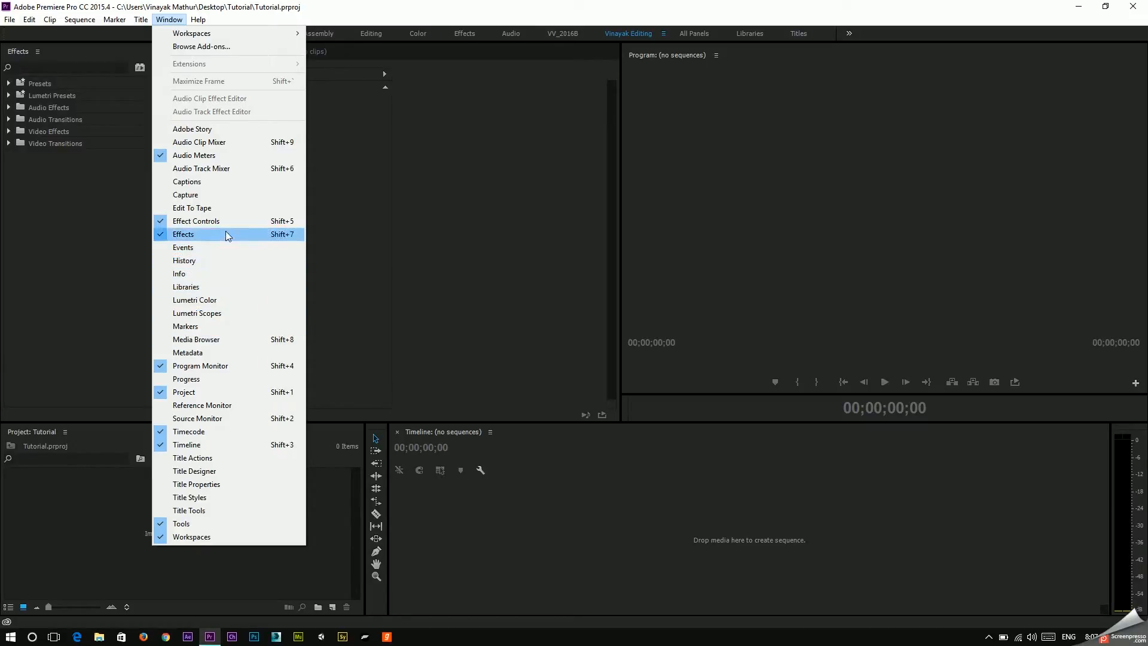
click(163, 157)
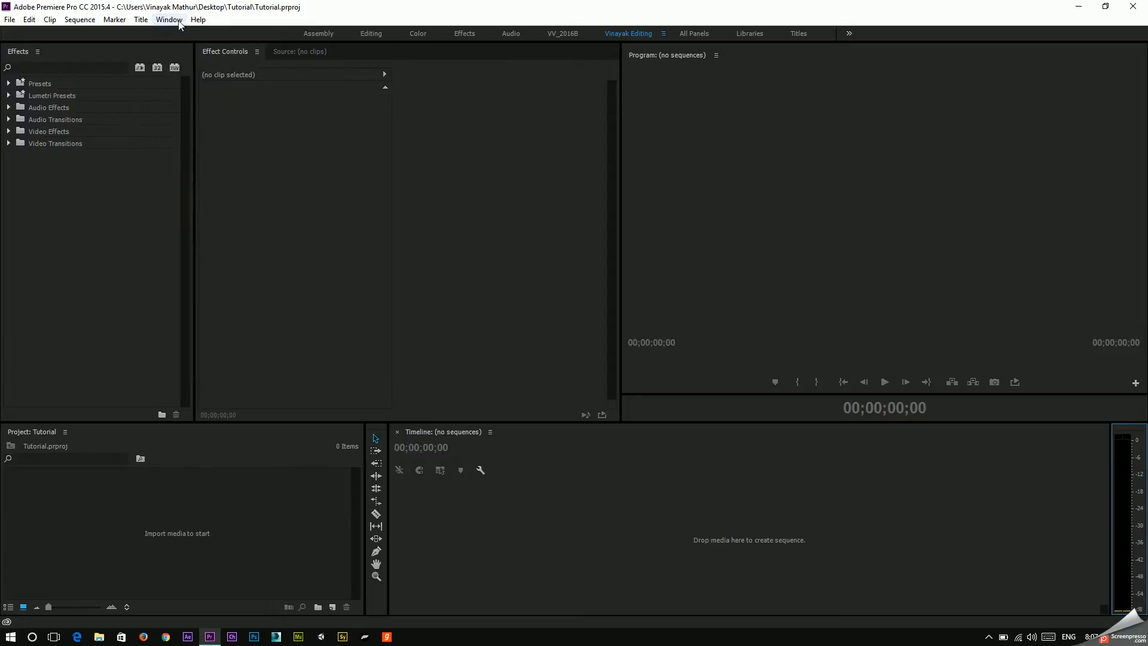
Step: Add the Lumetri Color panel to the workspace and check its entry in the list of panels
click(179, 23)
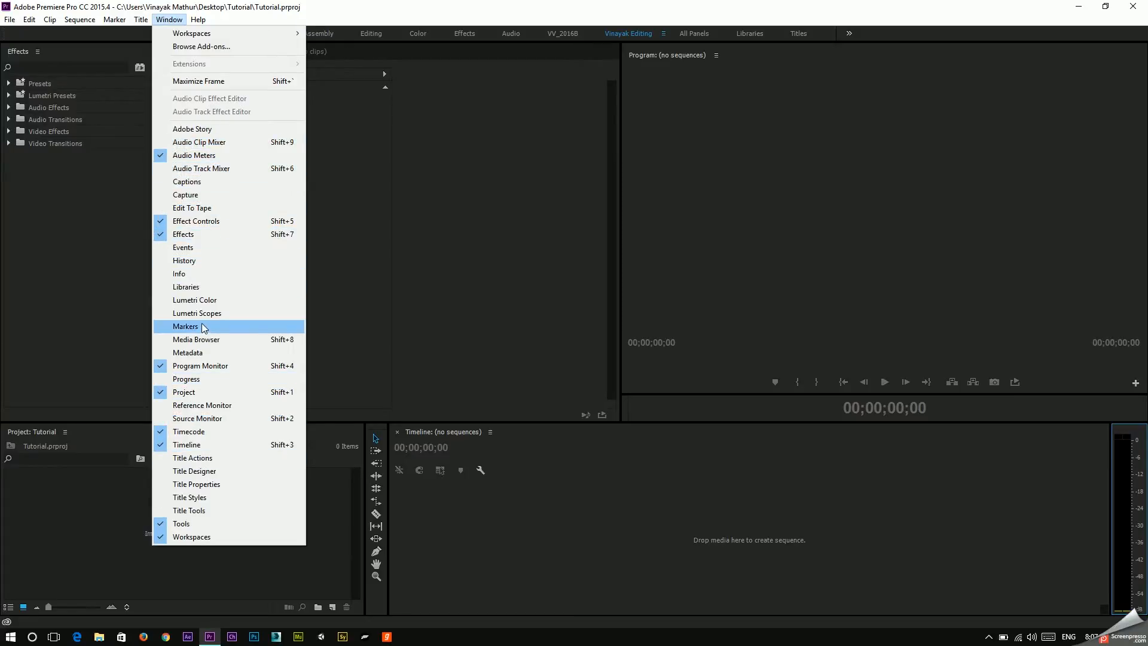
click(223, 299)
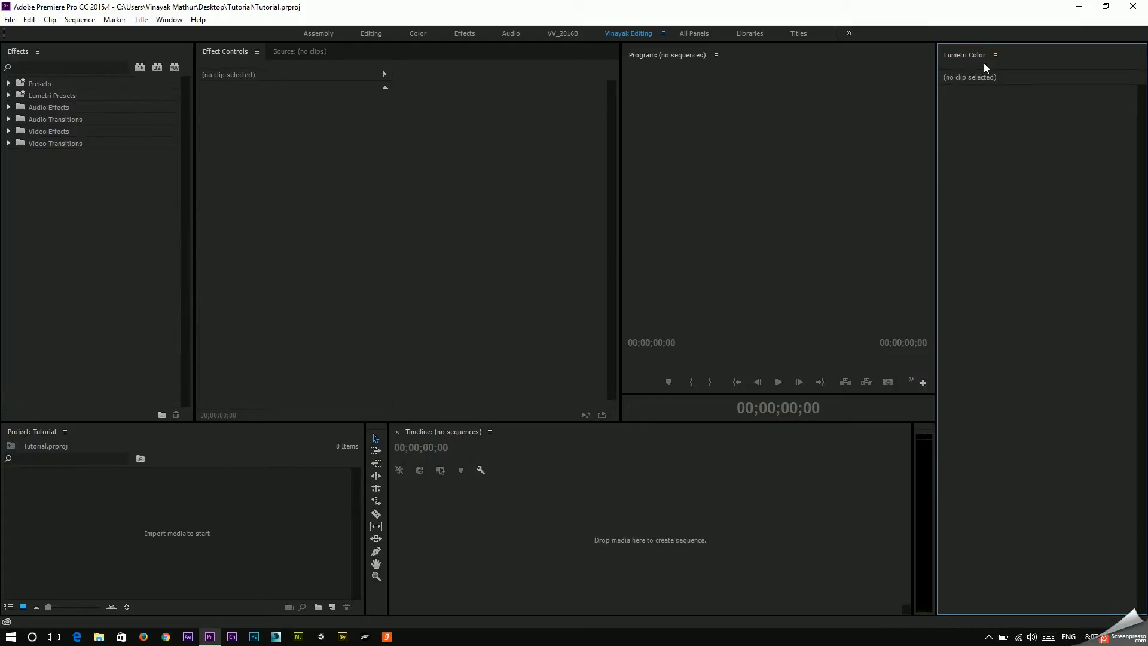
click(169, 20)
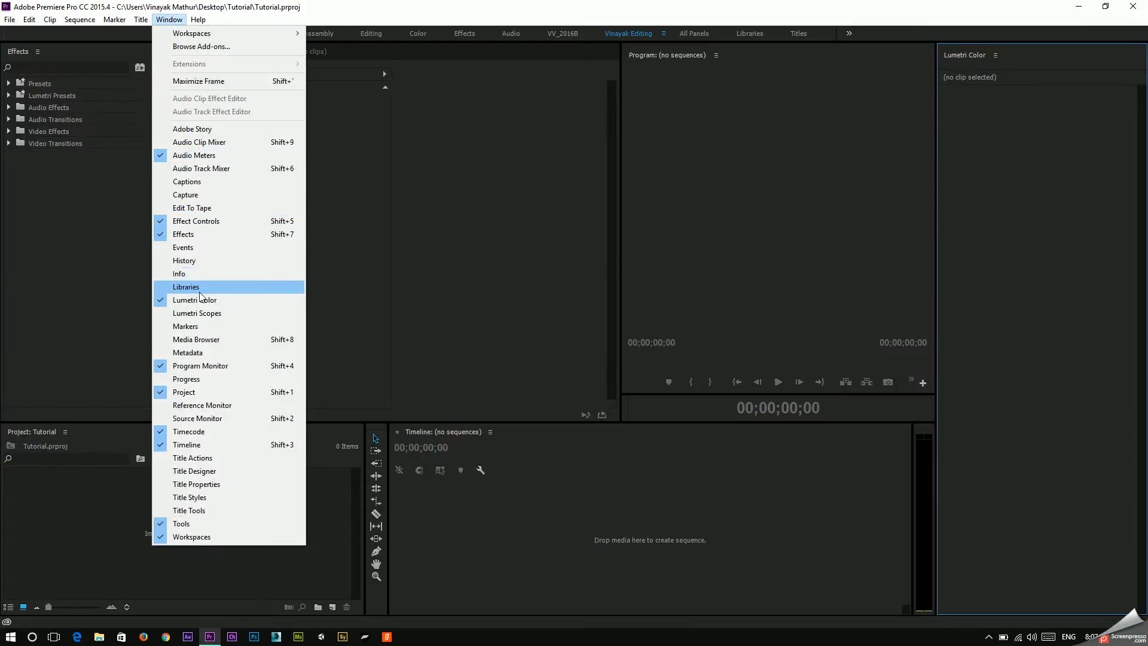
click(198, 300)
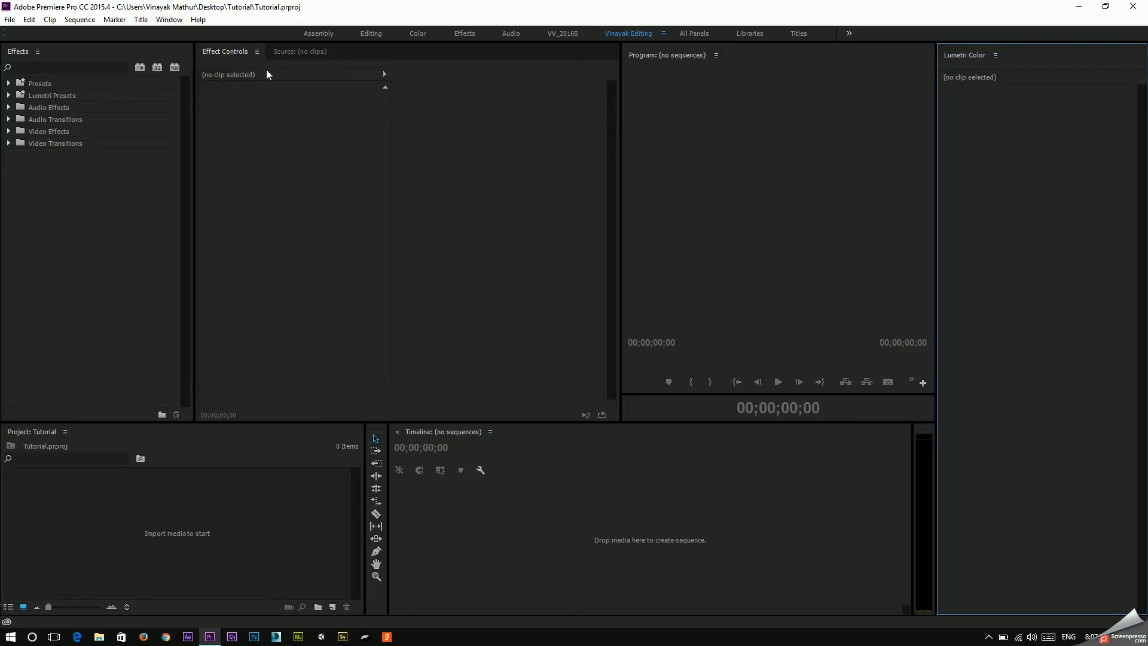
Step: Undock the Lumetri Color panel, move it over the middle of the workspace as a floating window, and close it
click(996, 57)
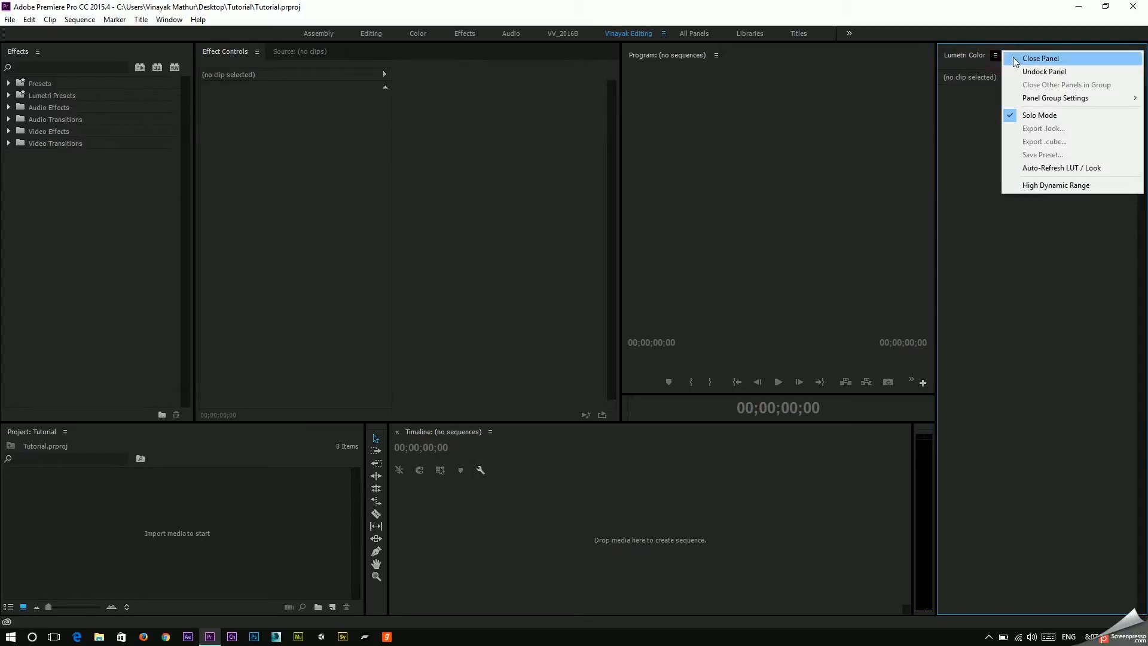
click(1076, 71)
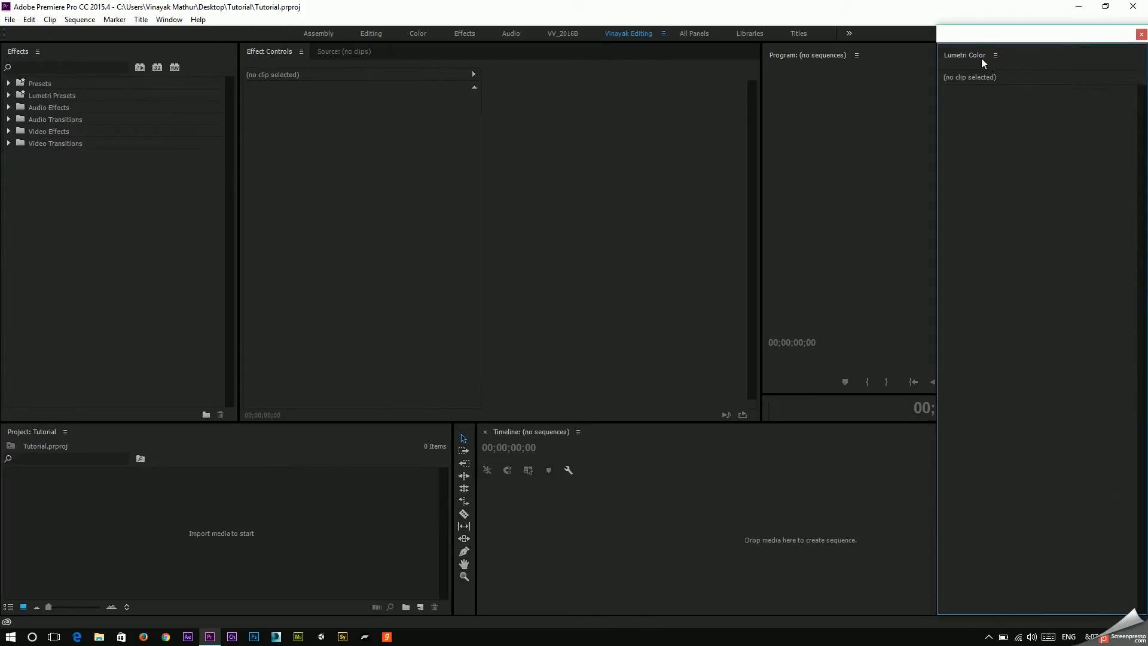
drag(972, 59, 623, 48)
mouse_move(666, 15)
mouse_down()
mouse_move(660, 31)
mouse_move(740, 18)
mouse_move(571, 35)
mouse_move(1144, 141)
mouse_move(1144, 63)
mouse_move(1012, 71)
mouse_move(606, 17)
mouse_move(645, 26)
mouse_move(638, 12)
mouse_move(681, 15)
mouse_move(597, 44)
mouse_move(665, 25)
mouse_move(623, 43)
mouse_move(645, 23)
mouse_up()
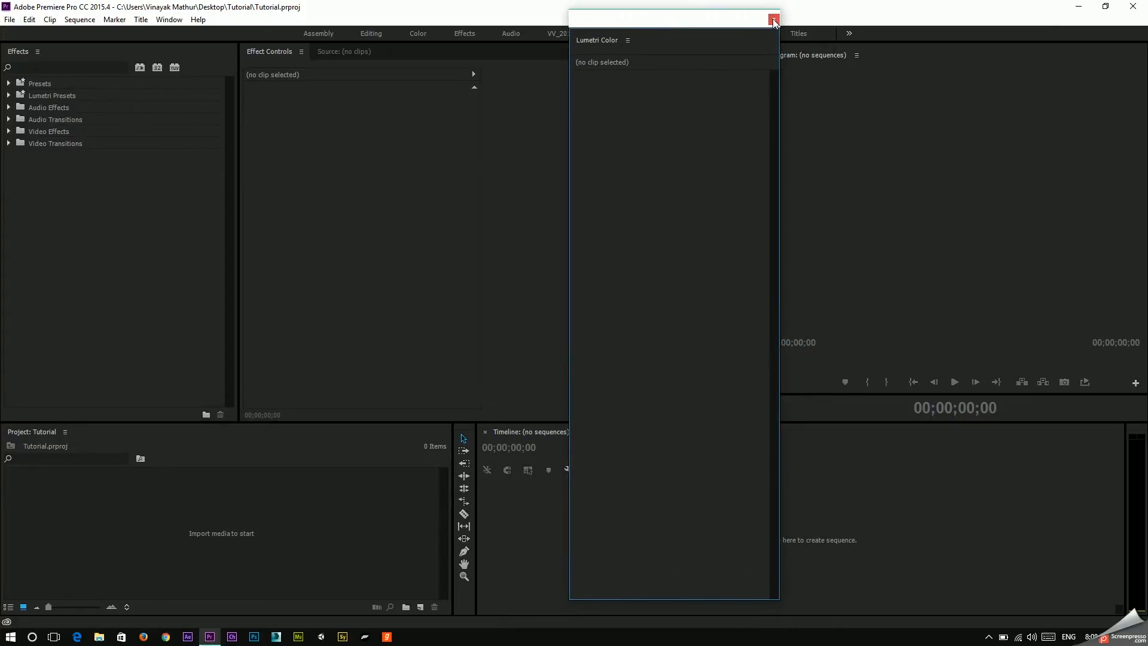
click(629, 40)
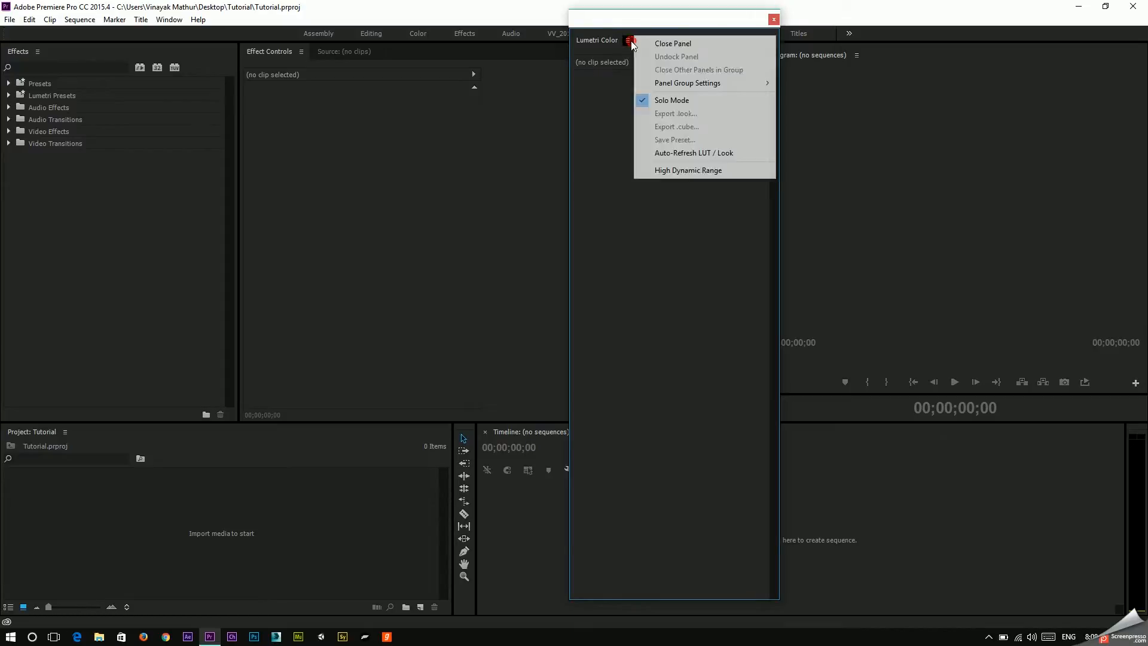
click(657, 48)
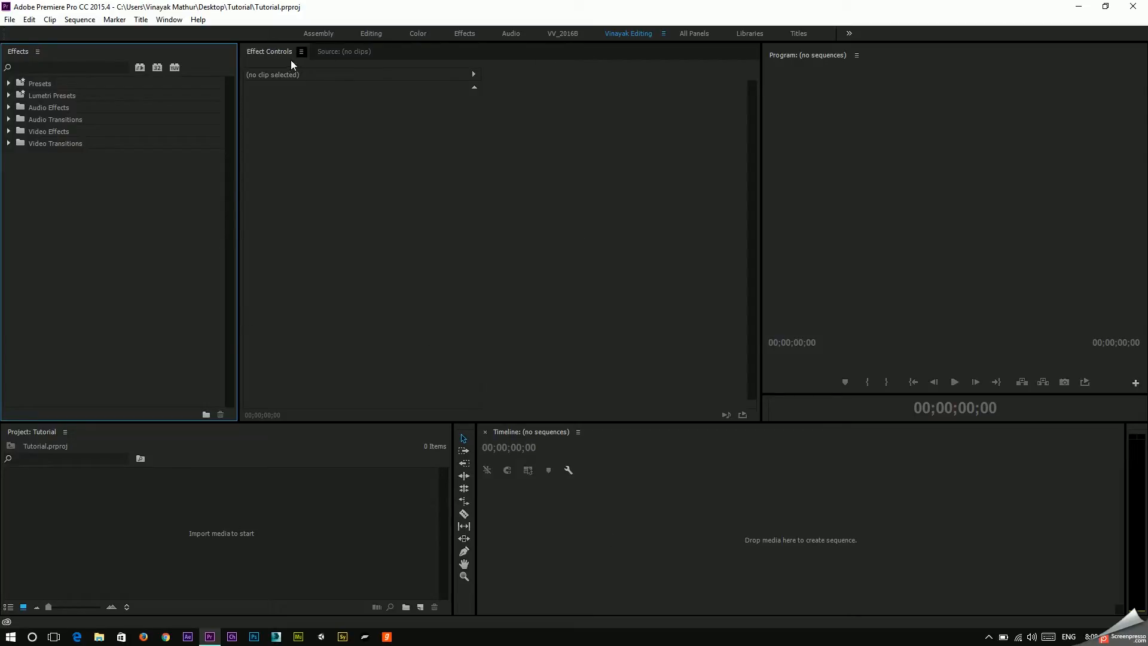
Step: Rearrange the panels: dock Effect Controls above Project, group Effects with Source, and group the Program monitor with Timeline
drag(264, 50, 235, 428)
drag(18, 51, 456, 167)
drag(803, 55, 815, 446)
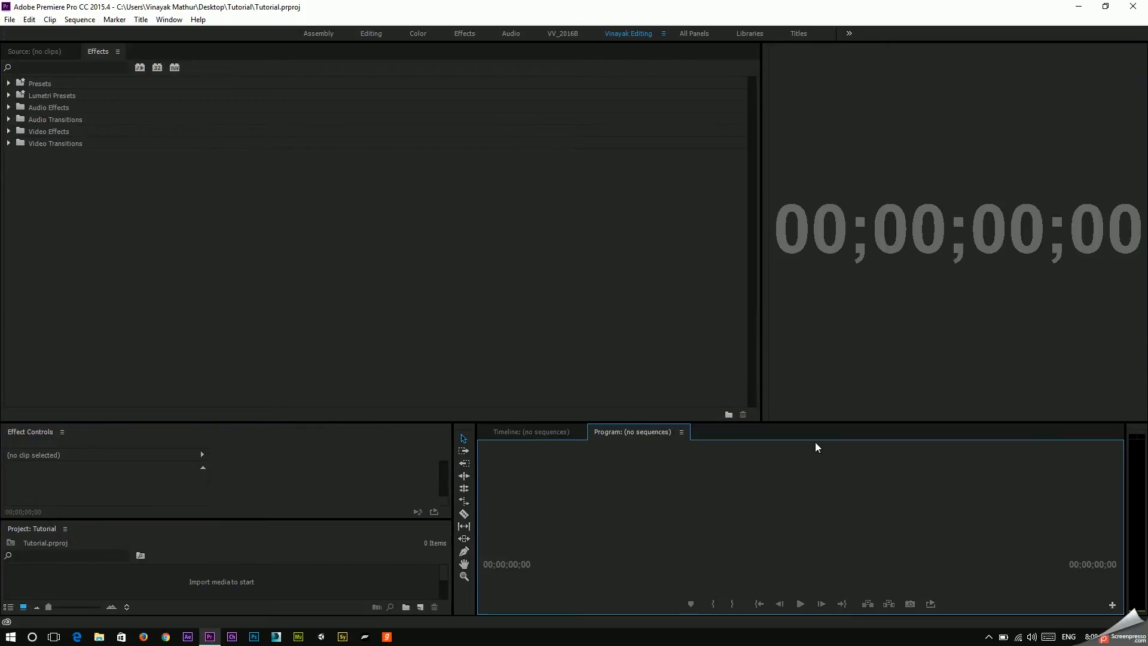
Step: Show the Timeline in its new group, focus the timecode display, and bring the Source monitor forward
click(527, 431)
click(815, 143)
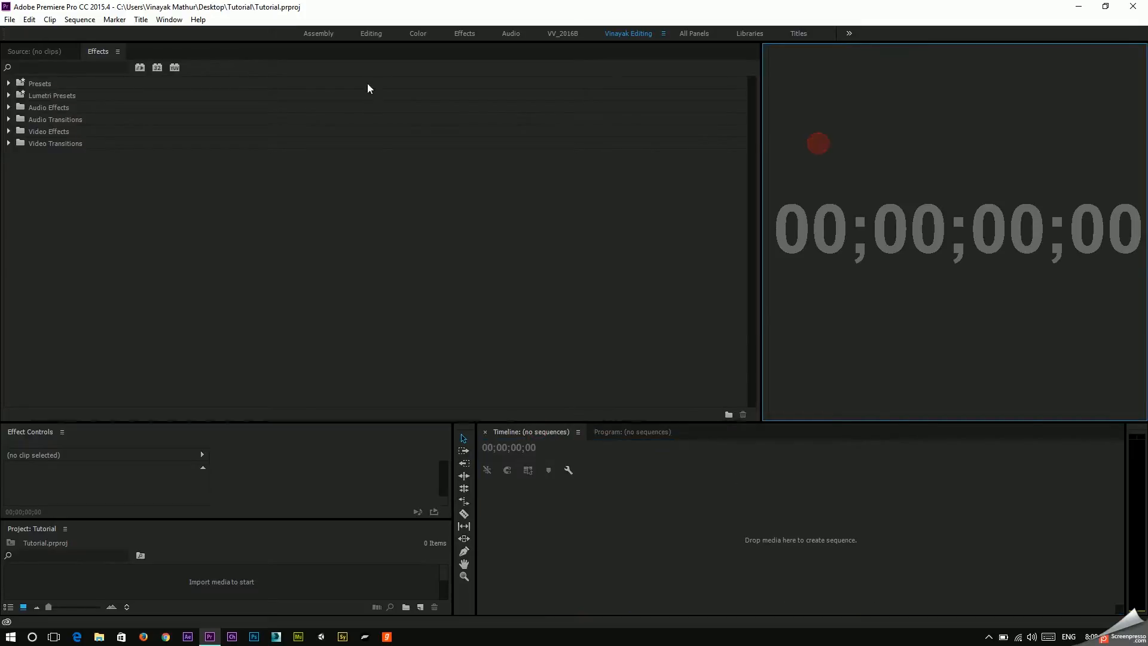
click(33, 54)
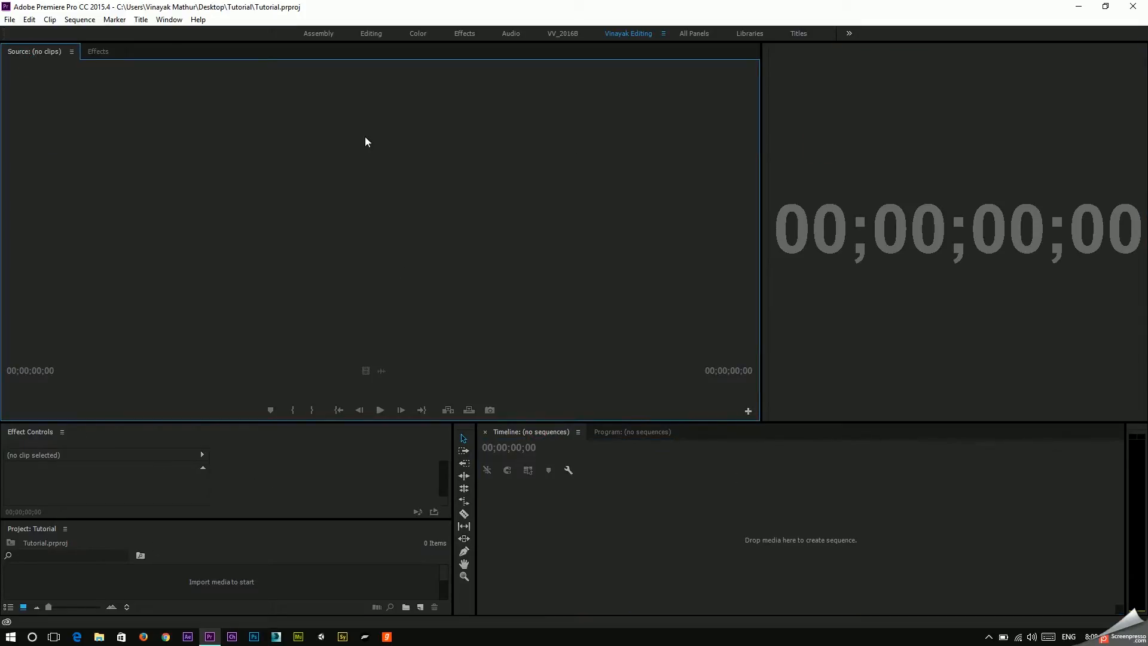
Step: Add the Info panel to the workspace and narrow its column so Effect Controls and Project get more width
click(168, 19)
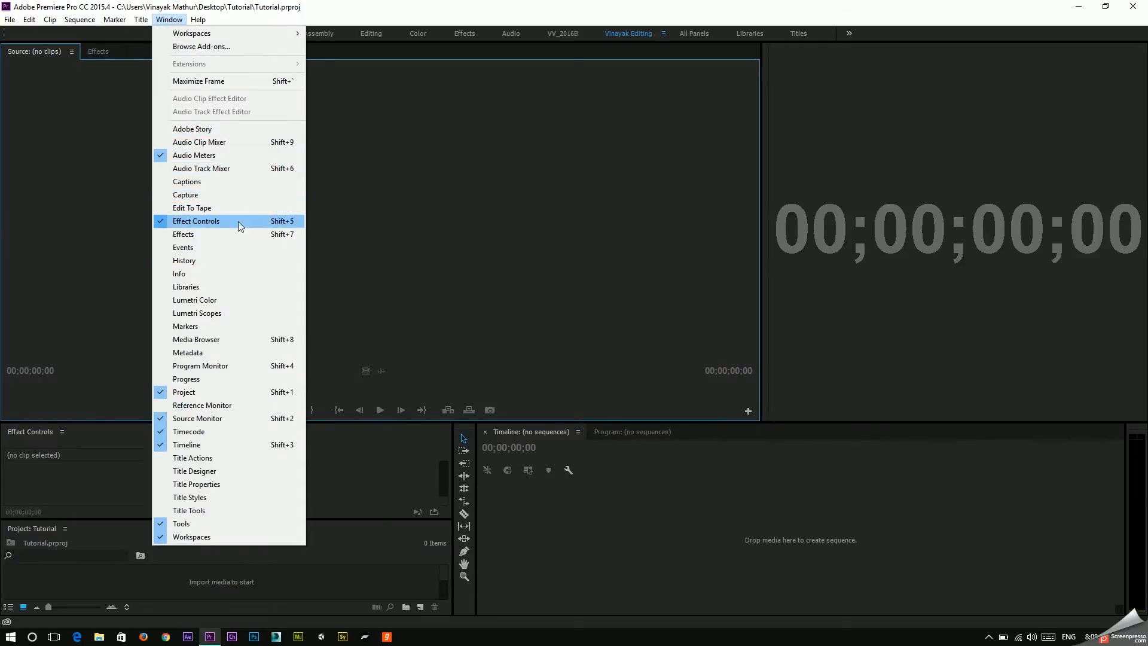
click(260, 273)
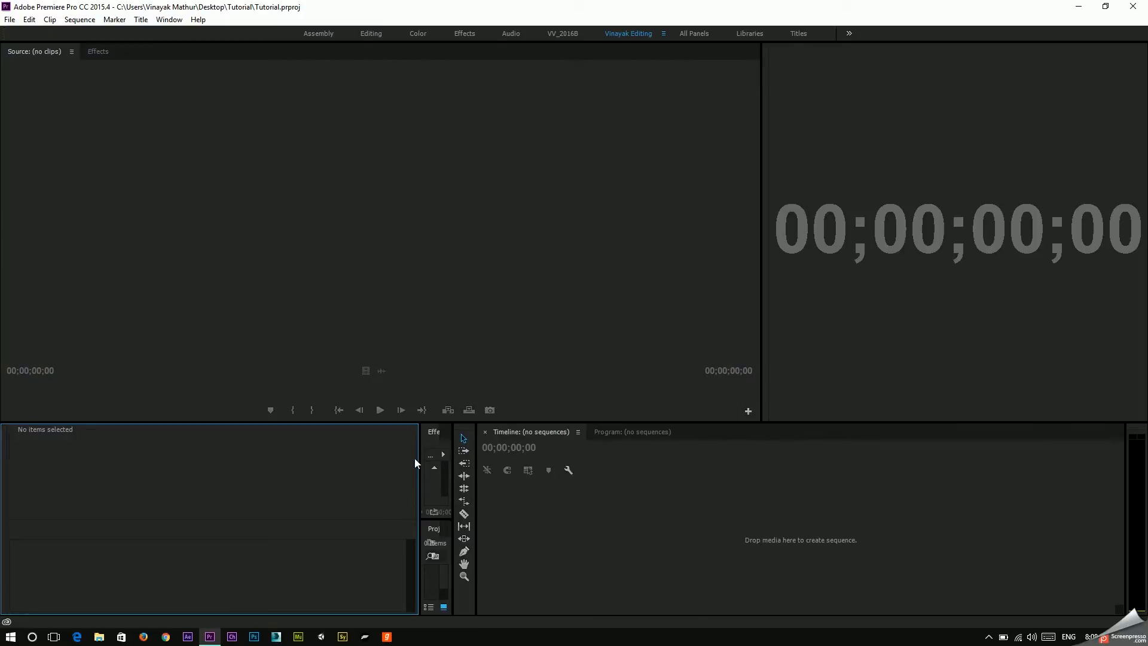
drag(419, 458, 269, 458)
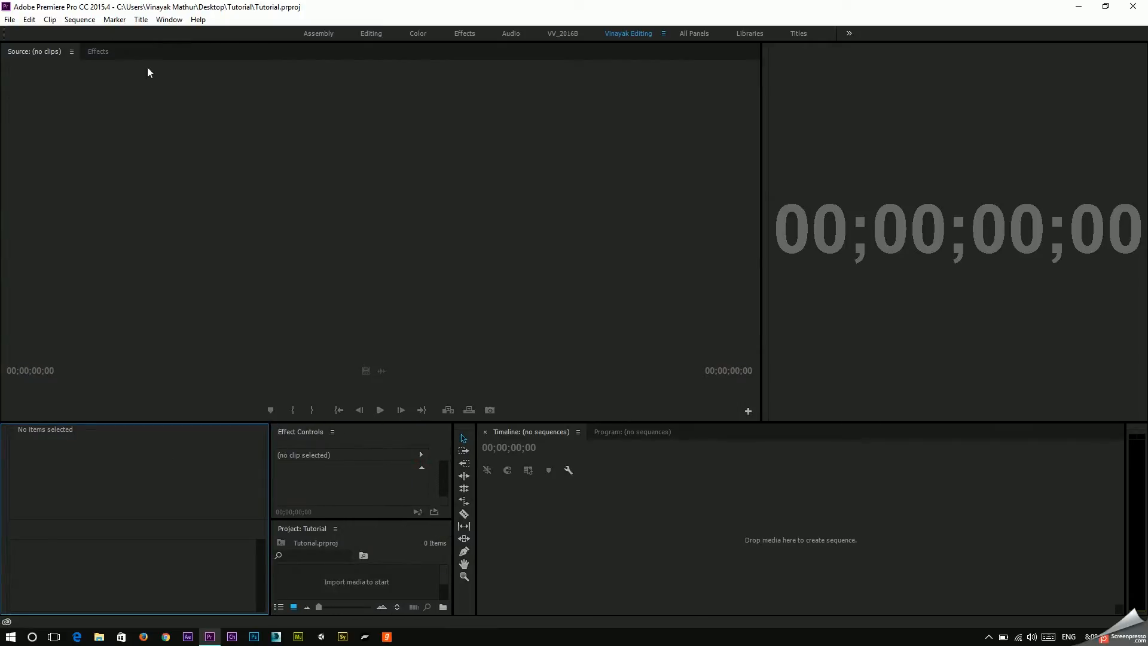
Step: Add the History panel and move it into the same group as the Timecode panel
click(169, 20)
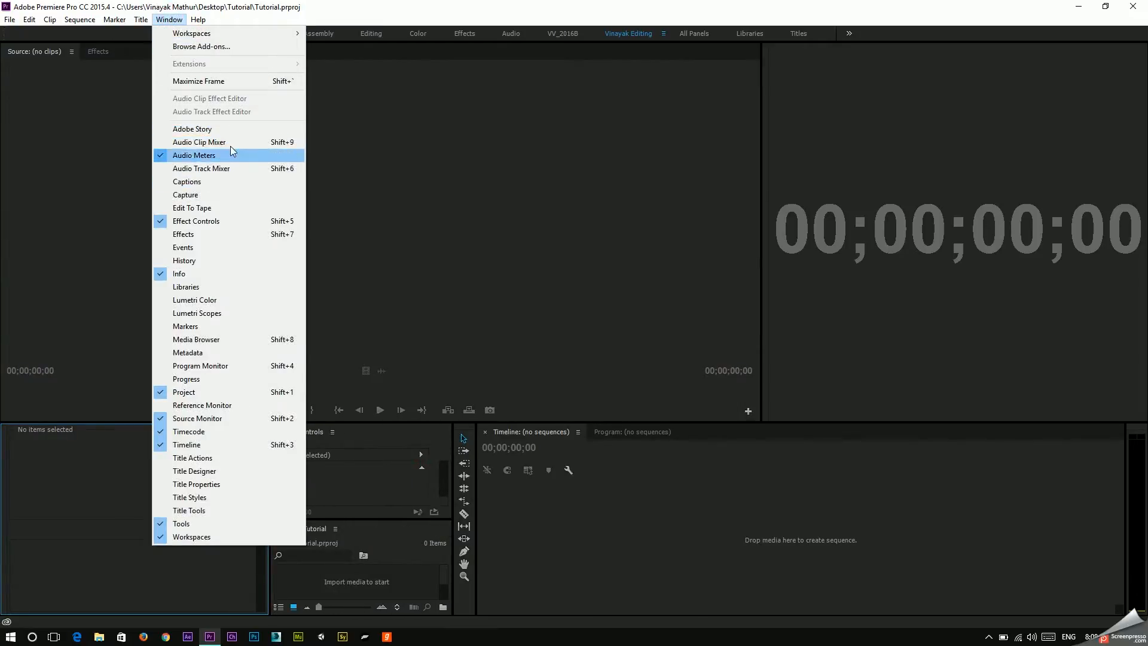
click(207, 258)
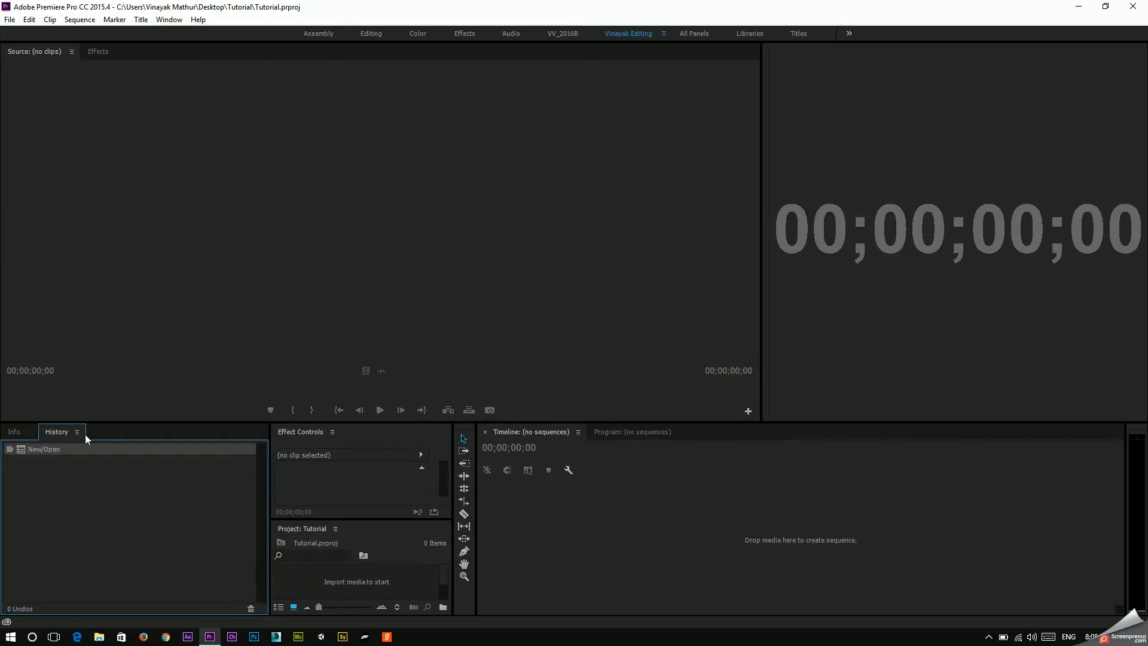
drag(62, 433, 831, 313)
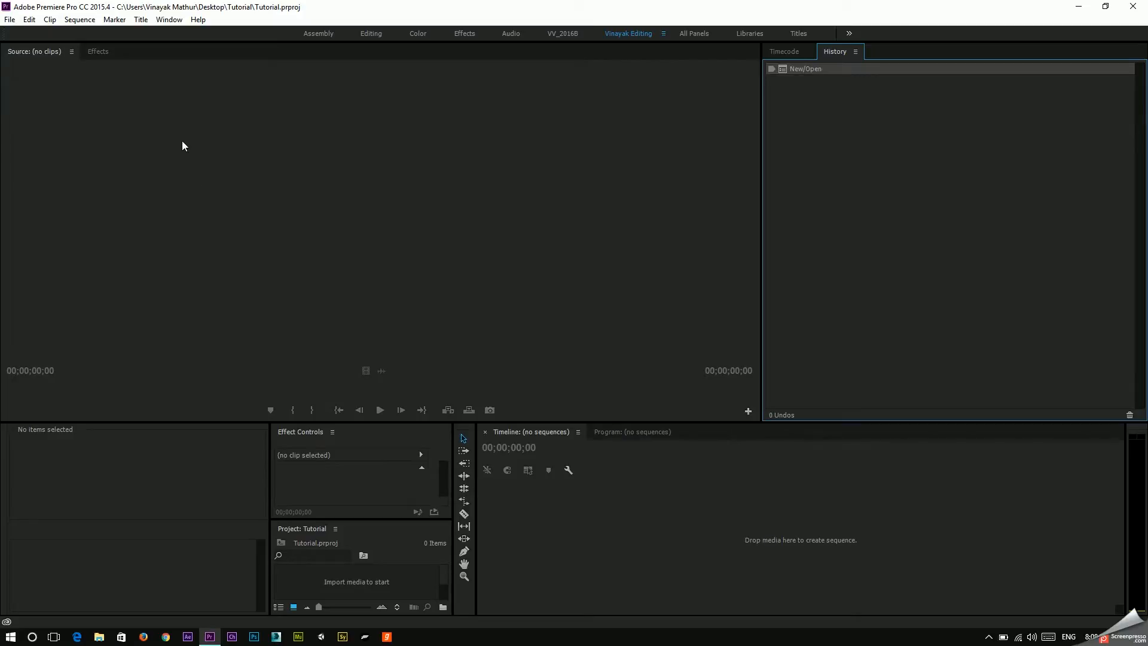
Step: Reset the current workspace to its saved layout
click(165, 21)
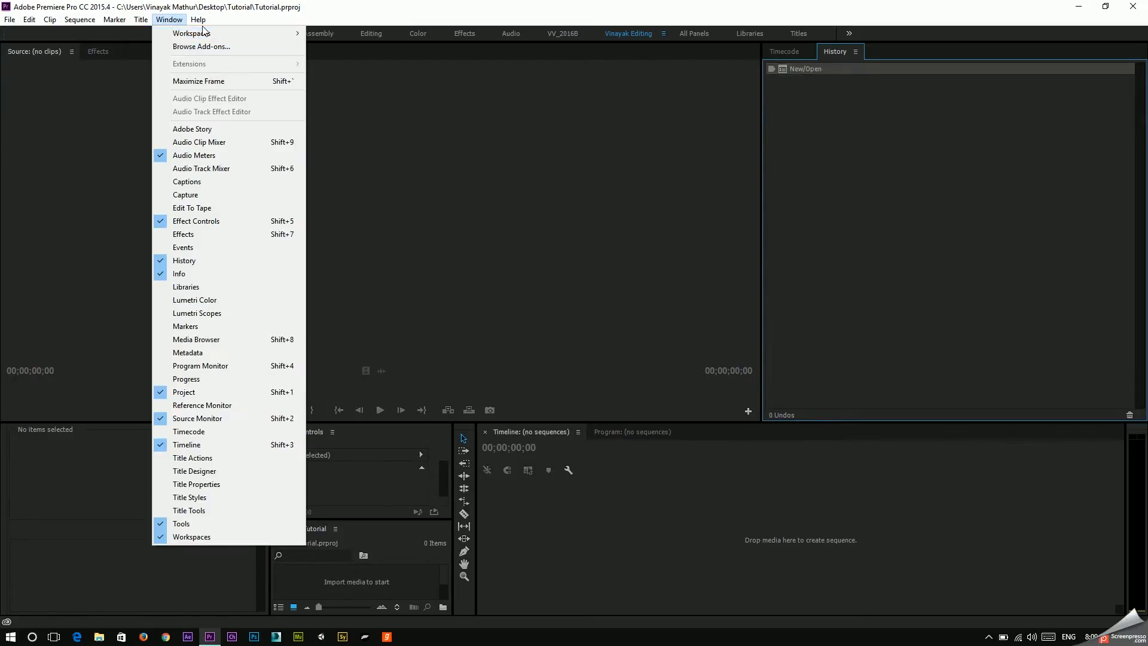
mouse_move(204, 31)
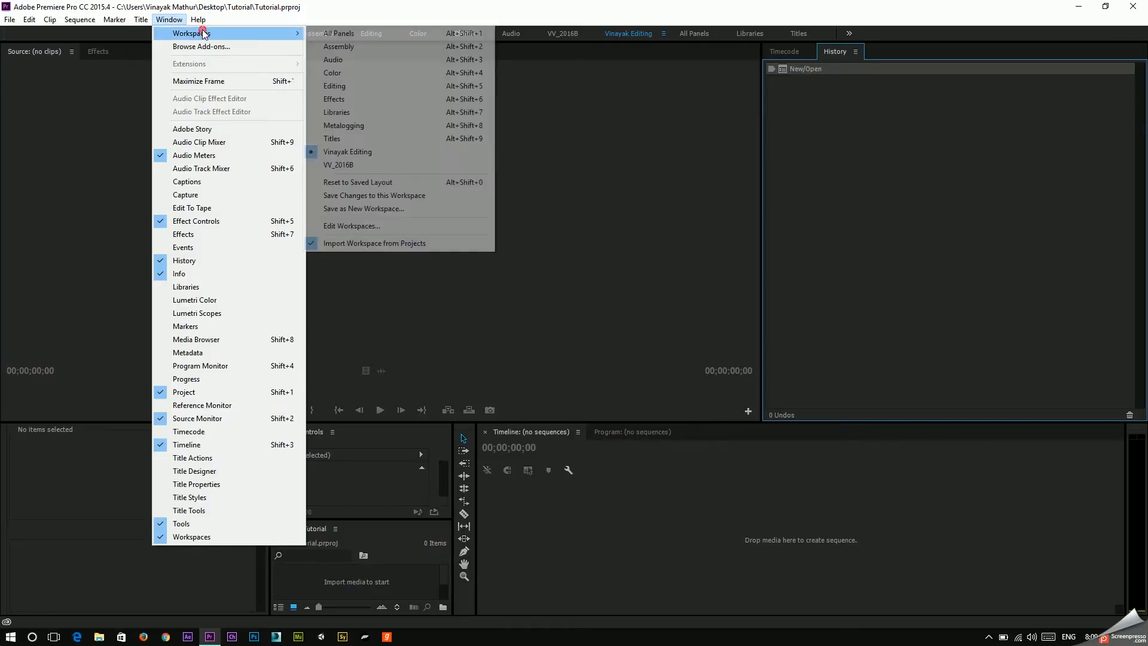
click(386, 182)
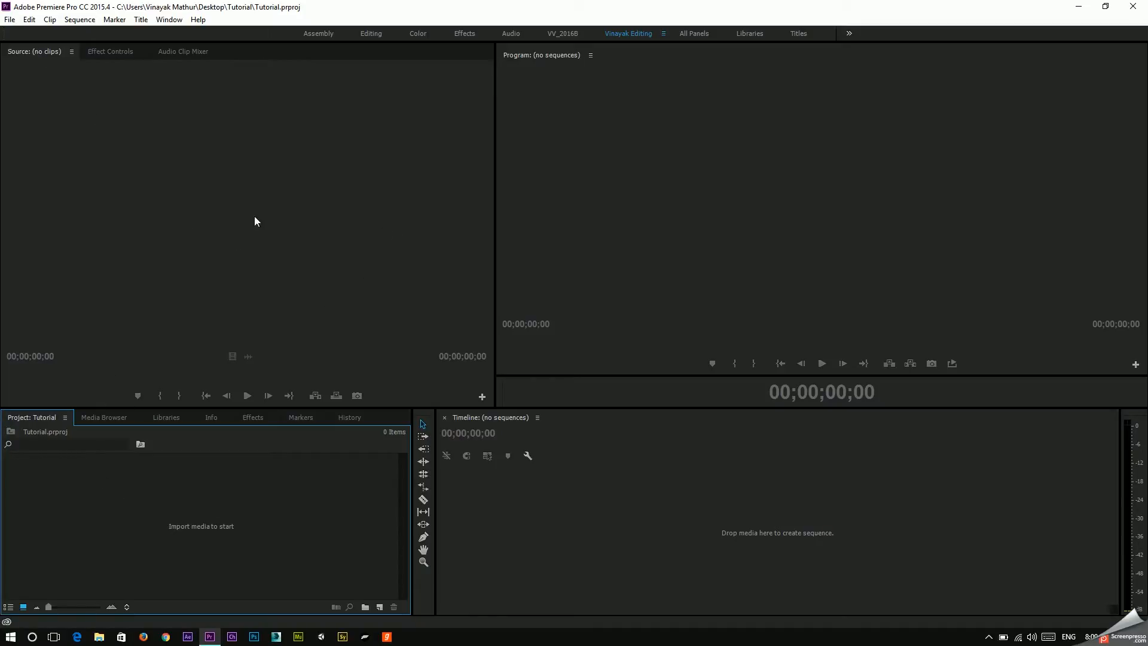
Step: Try the docking zones with the Project panel: dock it above the Source monitor and regroup it between Source and Effect Controls
click(29, 422)
drag(26, 418, 400, 166)
drag(348, 129, 665, 153)
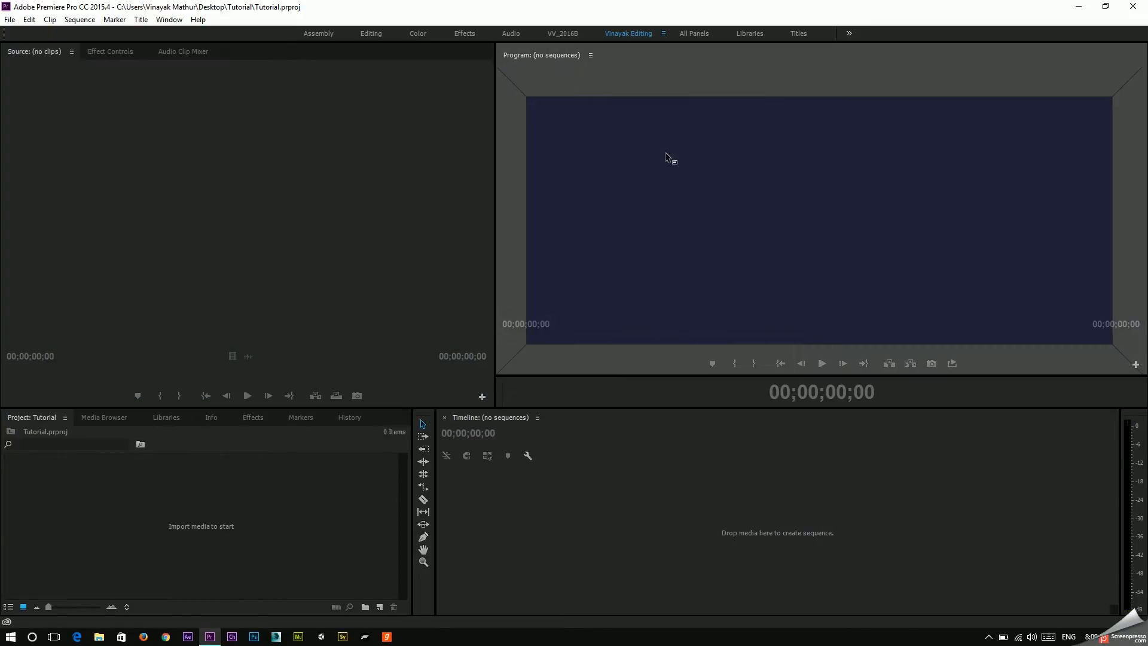
drag(589, 197, 189, 82)
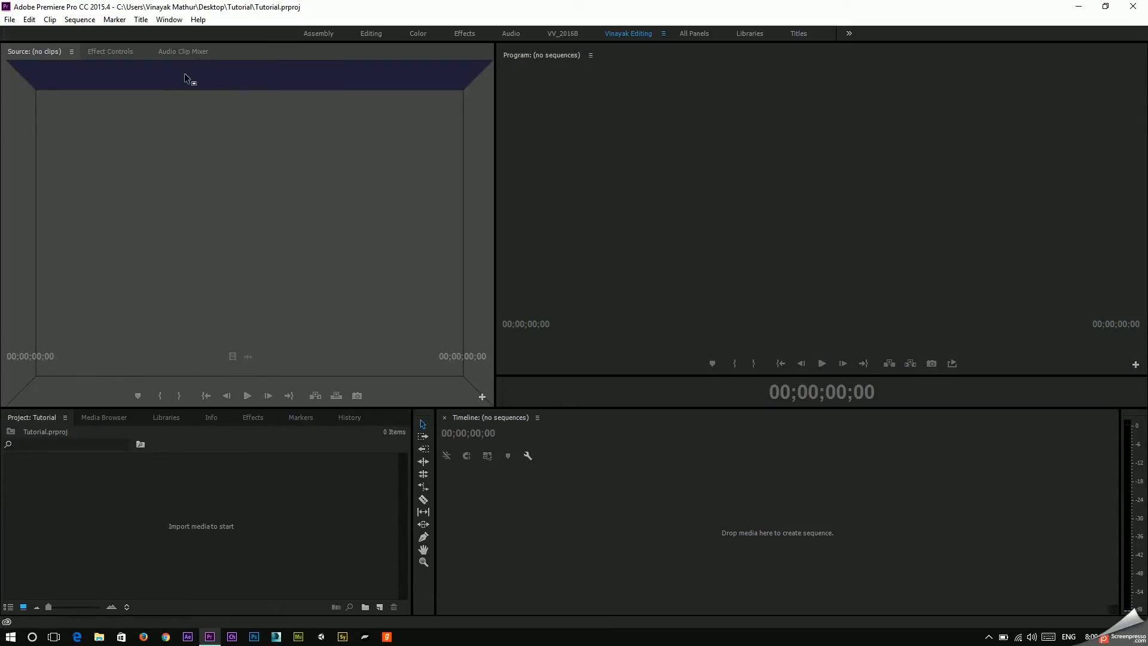
drag(184, 75, 243, 85)
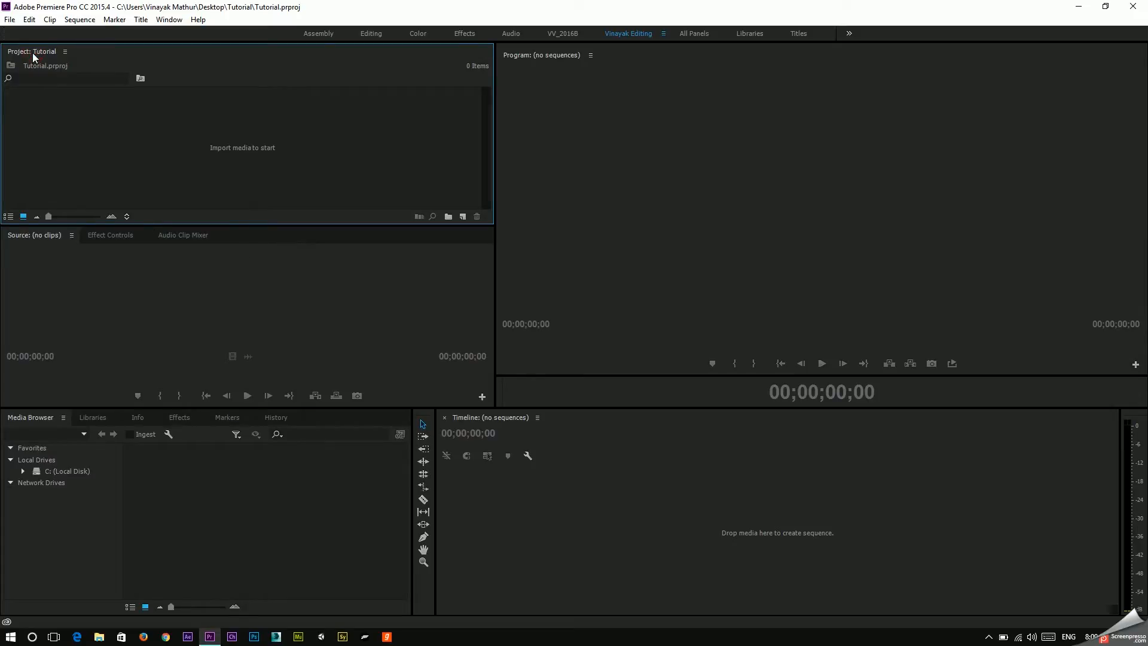
drag(32, 52, 110, 238)
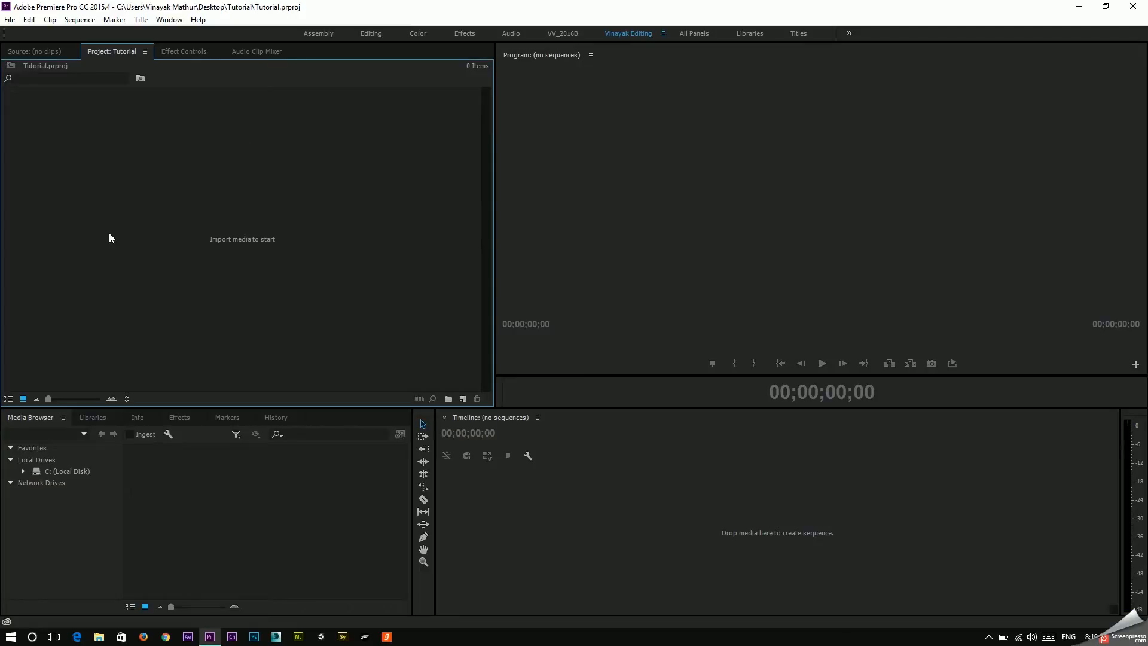
Step: Bring the grouped Source, Project, Effect Controls and Audio Clip Mixer panels forward in turn, finishing on Source
click(29, 56)
click(96, 54)
click(189, 54)
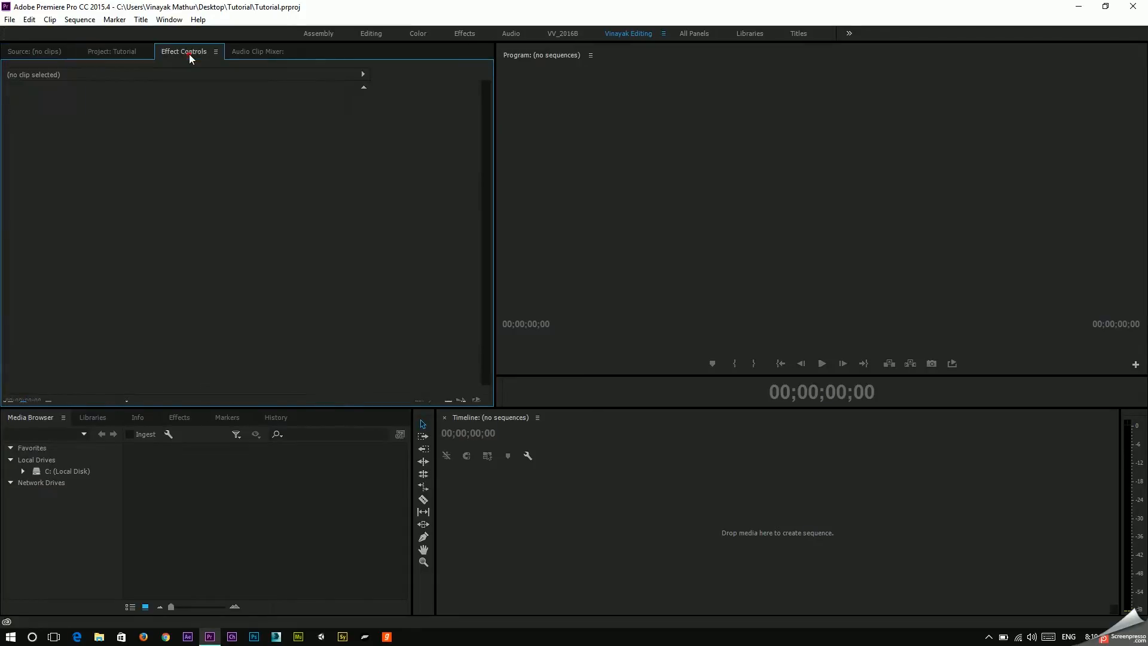
click(270, 50)
click(57, 52)
click(133, 53)
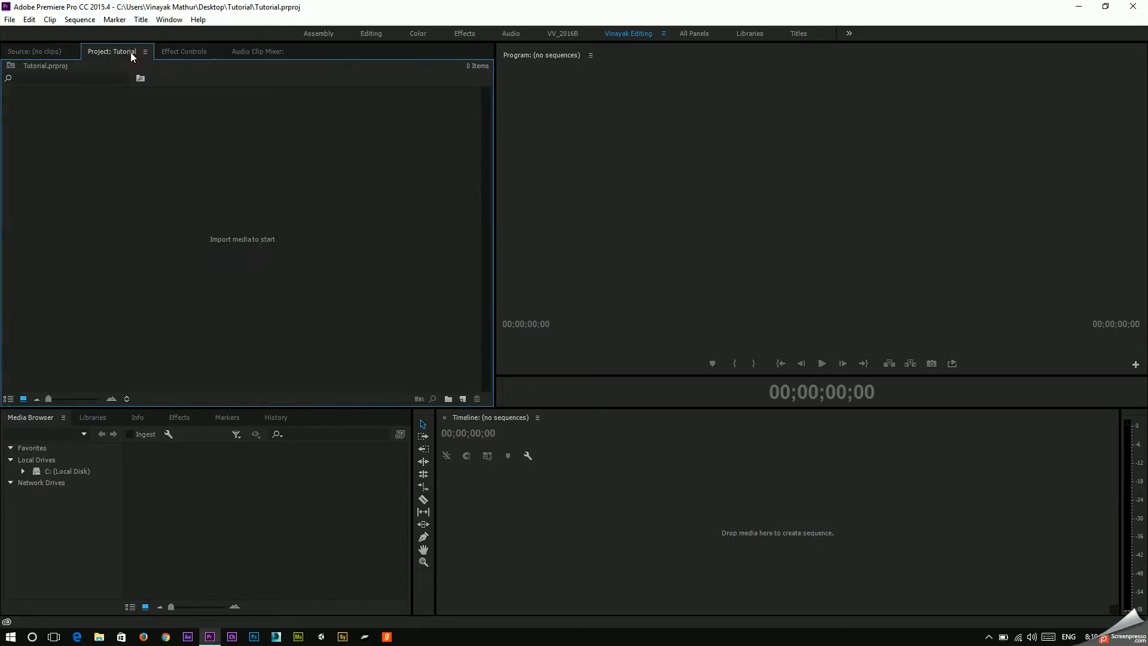
click(186, 52)
click(254, 53)
click(40, 52)
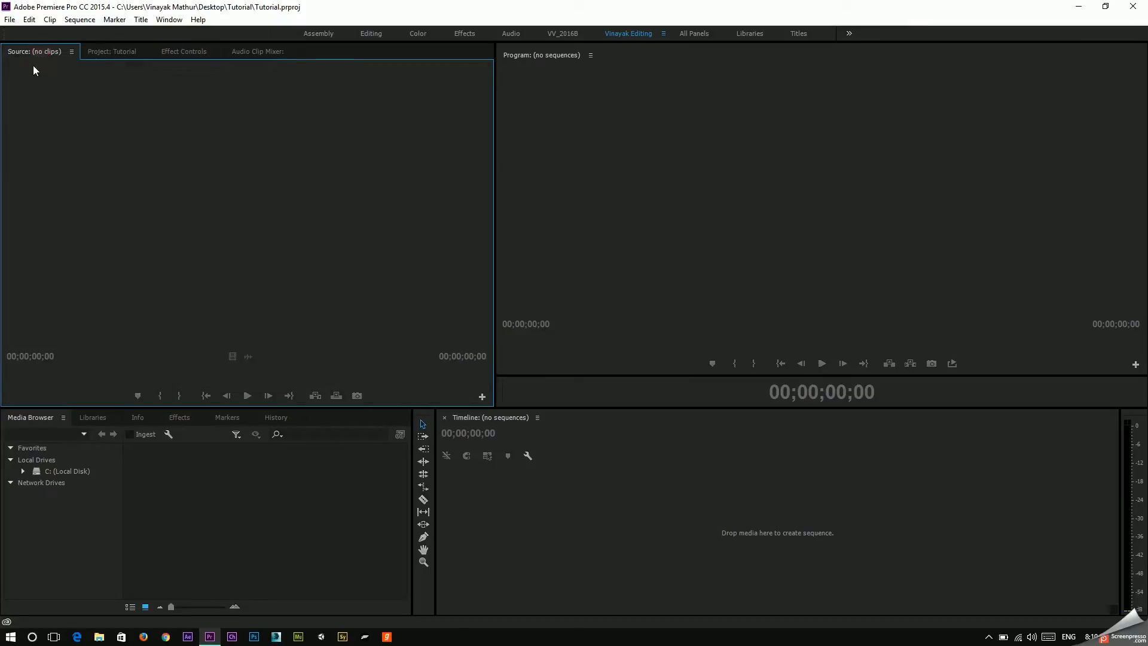
Step: Move the Source monitor into the Media Browser group between Effects and Markers, and maximize and restore it twice
drag(26, 52, 265, 418)
double_click(248, 418)
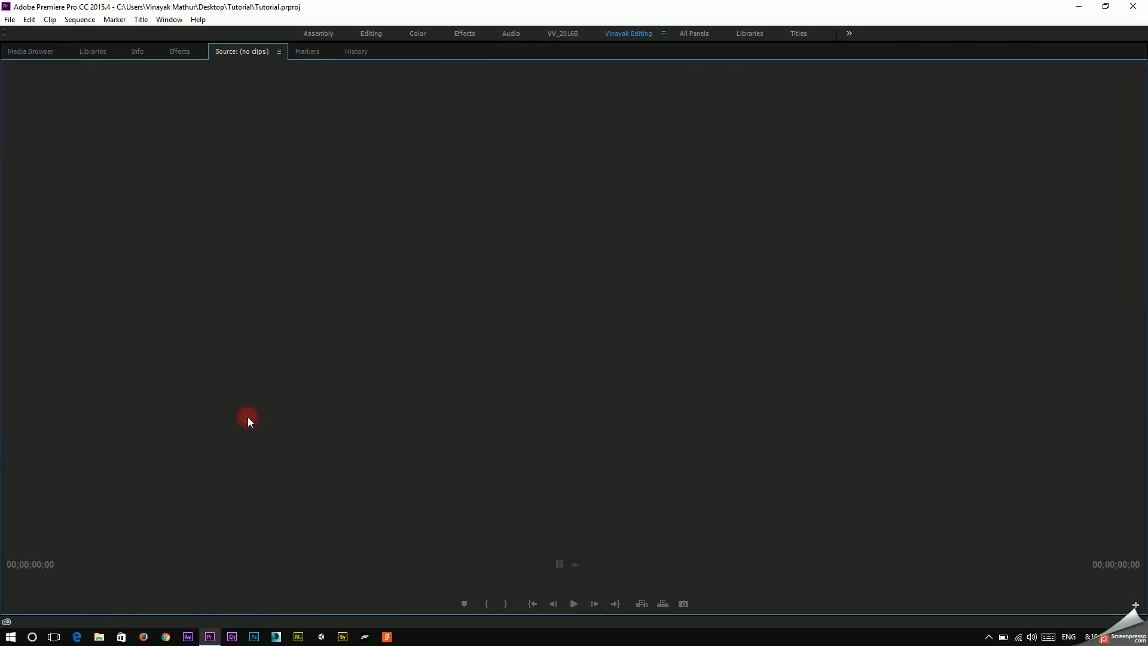
key(grave)
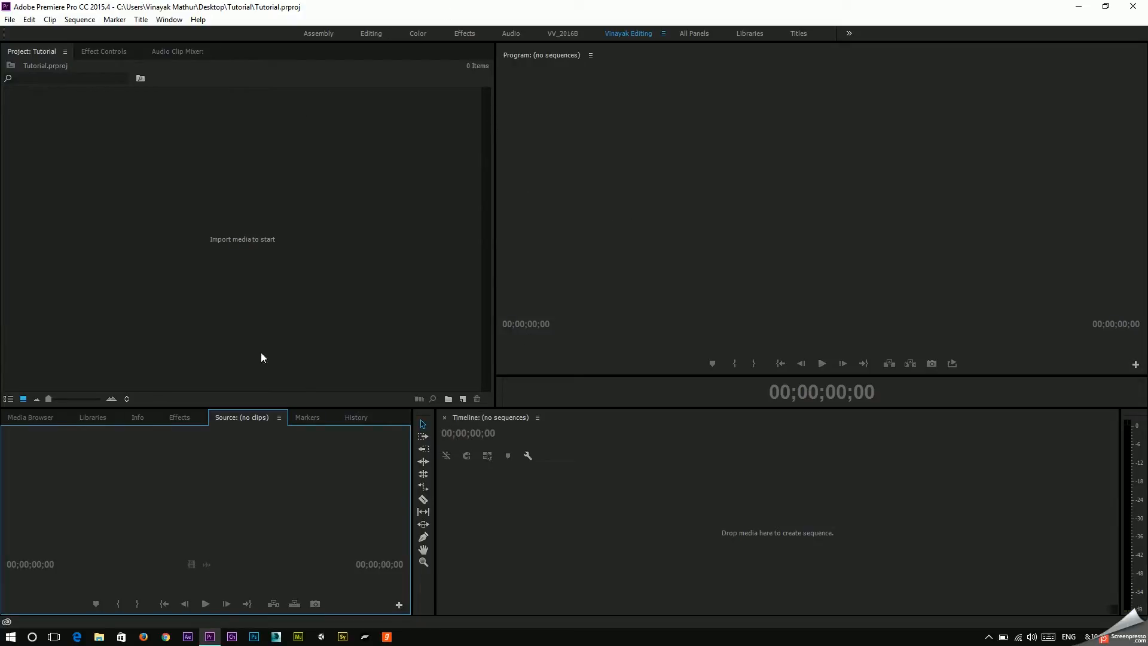
key(grave)
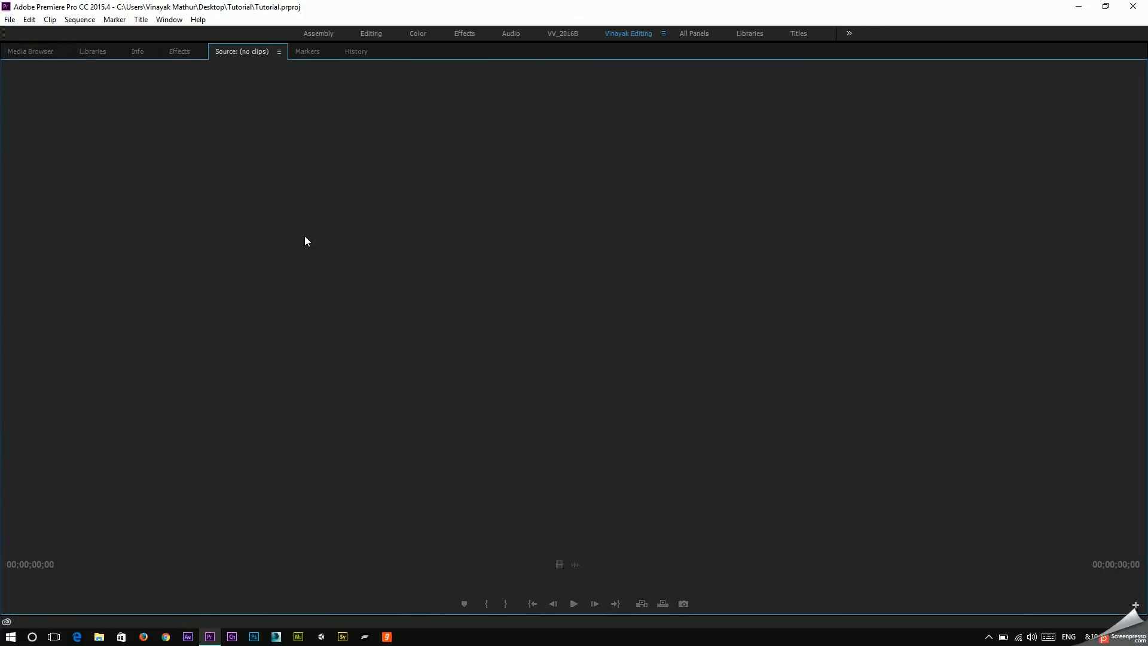
key(grave)
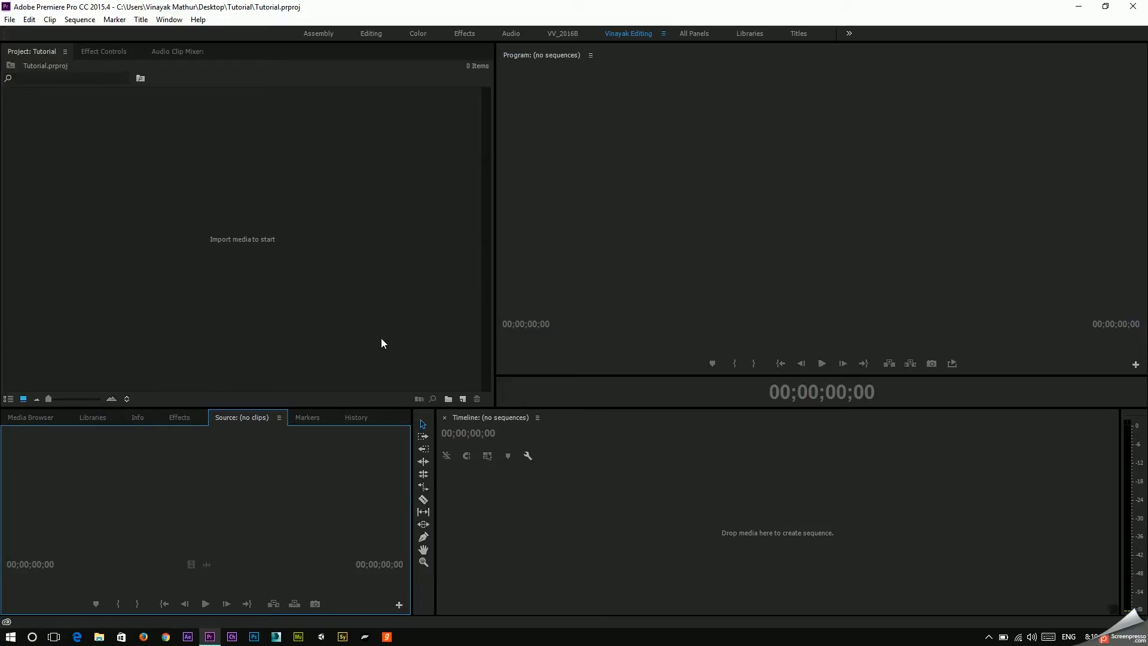
Step: Maximize and restore other panels in turn, including Project, the Program monitor and the Timeline
key(grave)
key(grave)
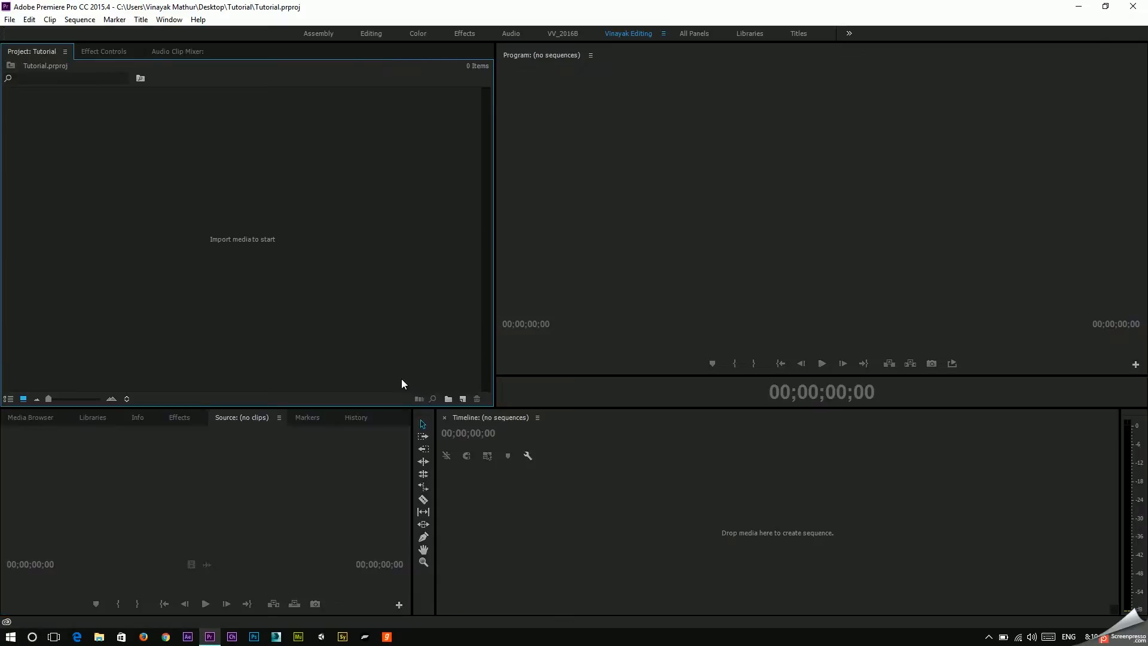
key(grave)
key(grave)
key(grave)
key(grave)
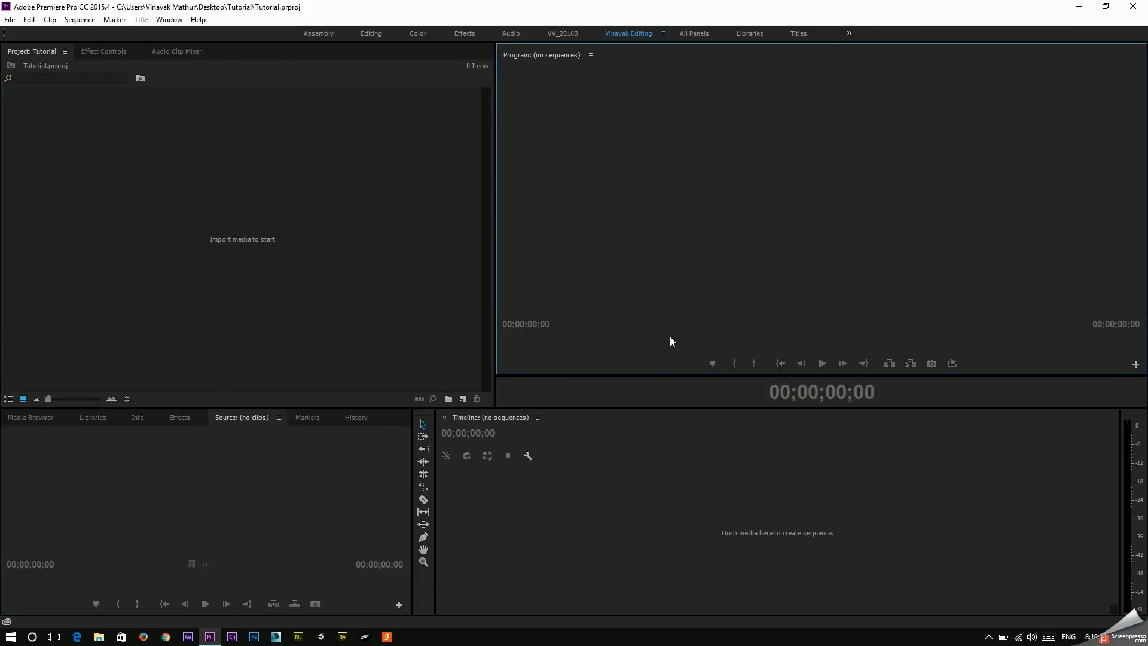
key(grave)
key(grave)
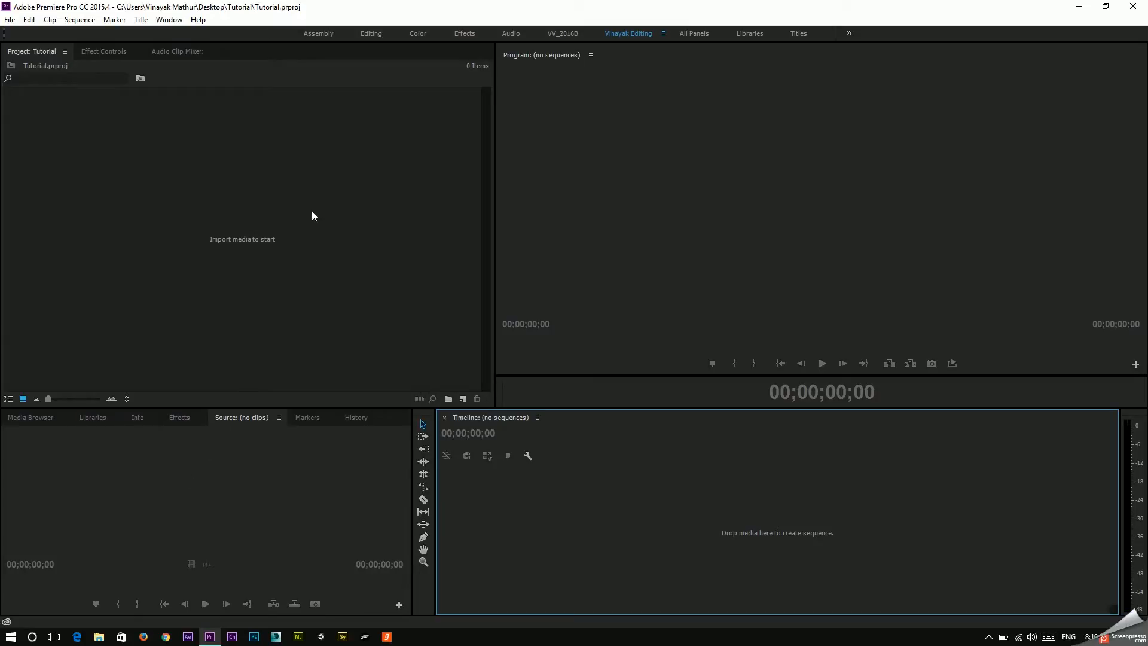
Step: Restore the saved layout of the workspace to undo the panel moves
click(171, 20)
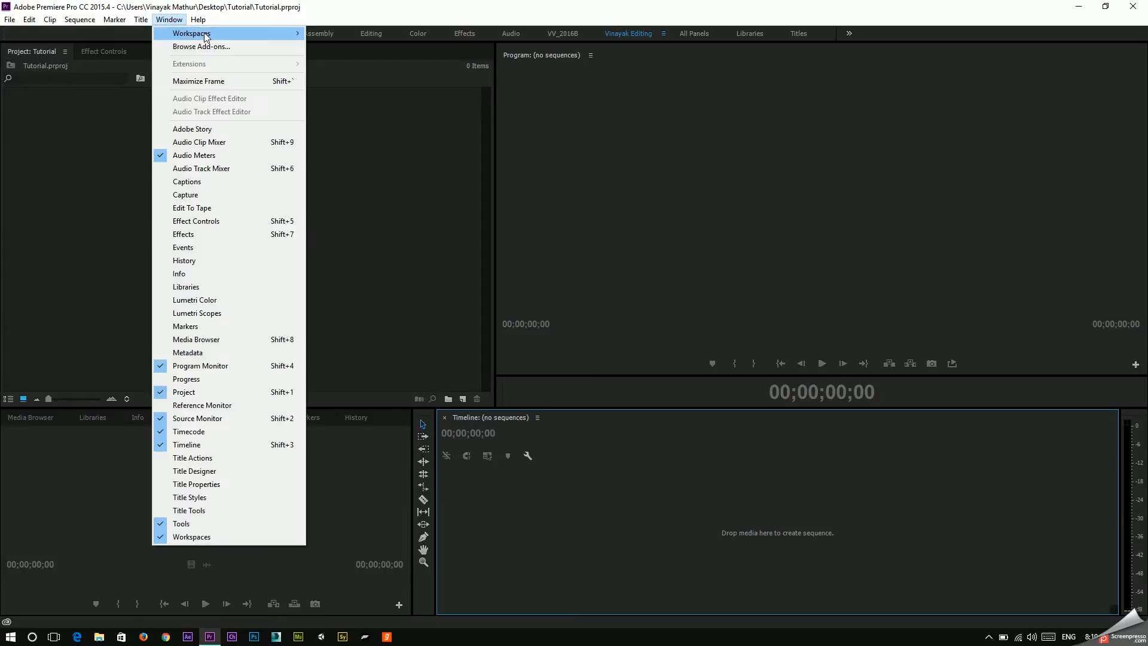
mouse_move(222, 36)
click(399, 182)
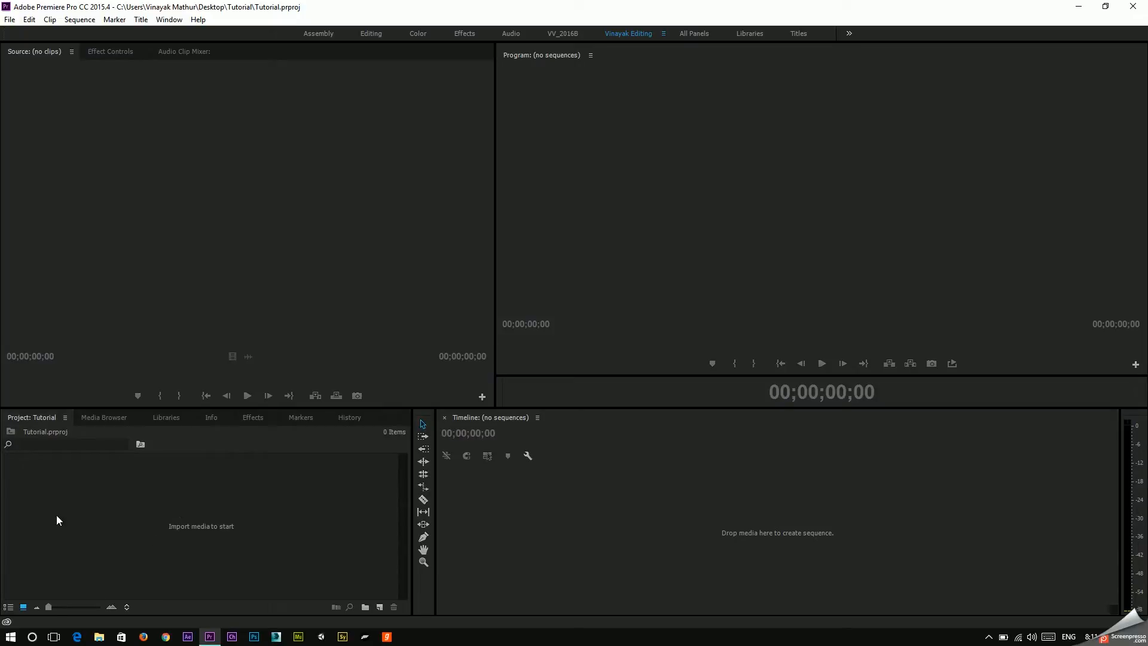
Step: Import Intro Updated.mp4 and Renault Duster Ad Re-Edited by me..mp4 from the Desktop's Tutorial folder, and deselect the clips in the Project panel
double_click(87, 501)
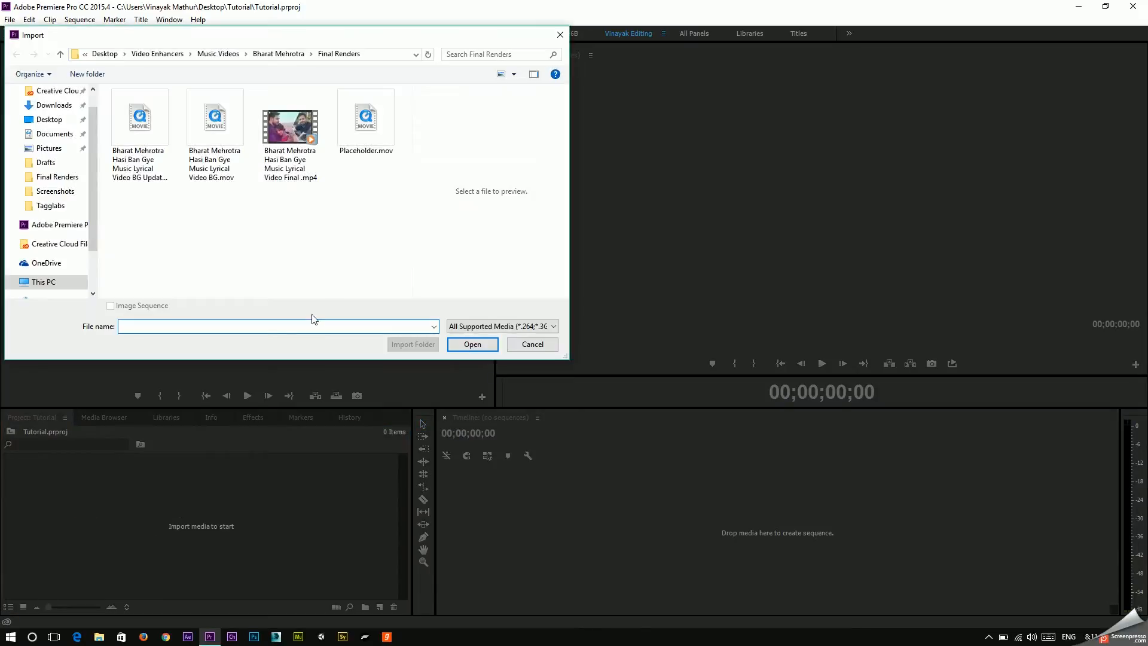
click(559, 34)
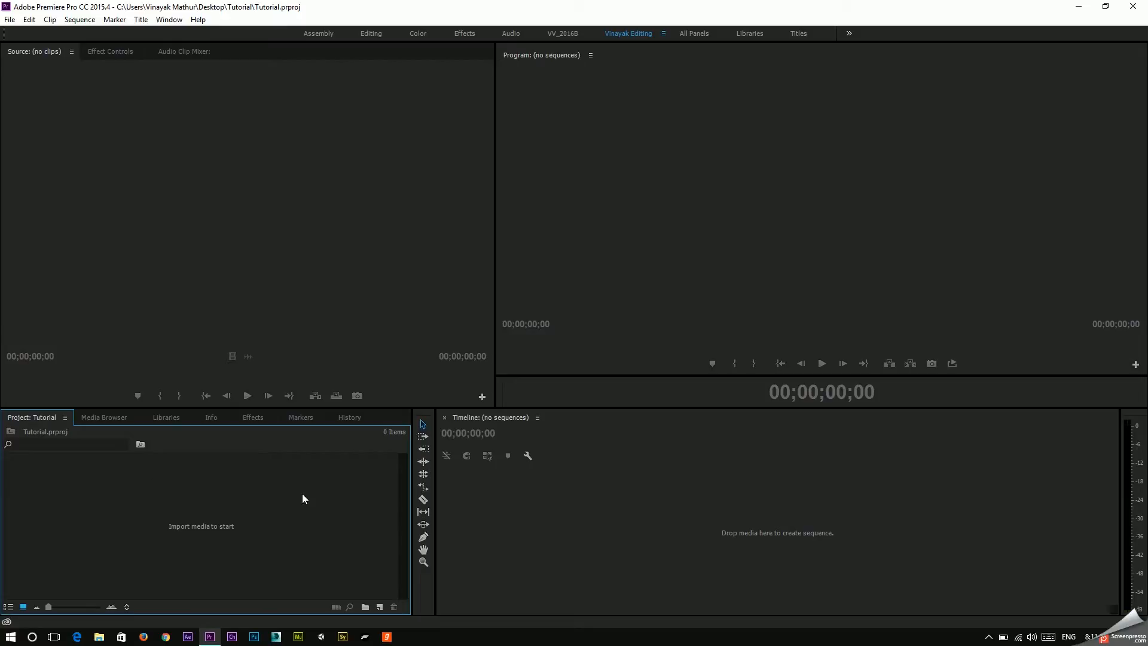
double_click(73, 493)
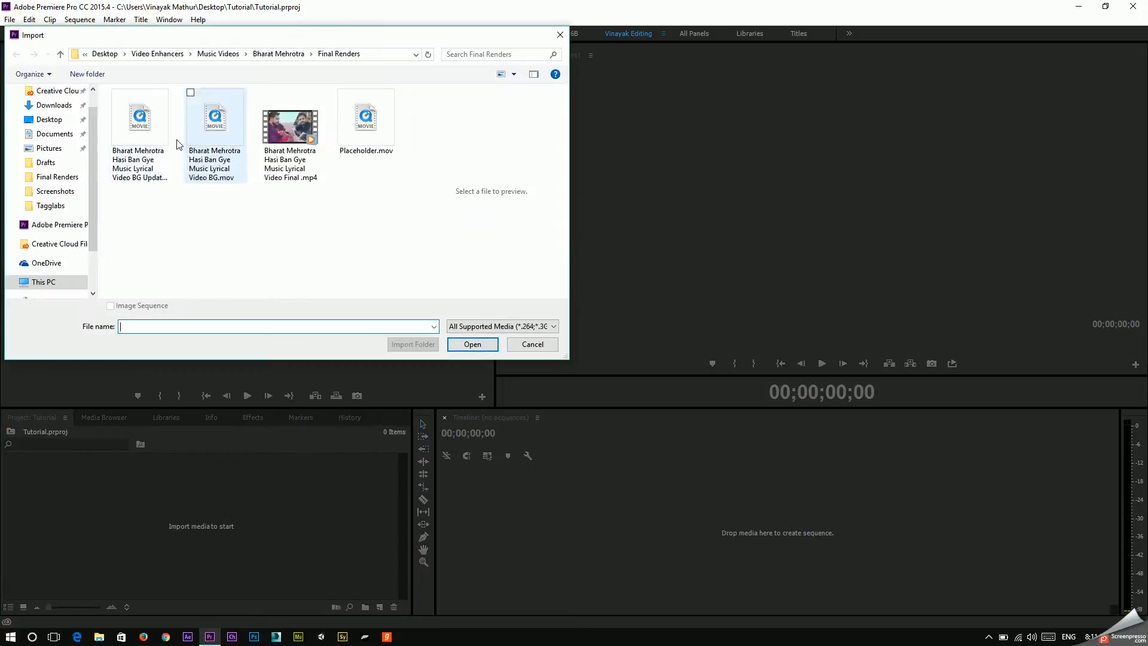
click(108, 53)
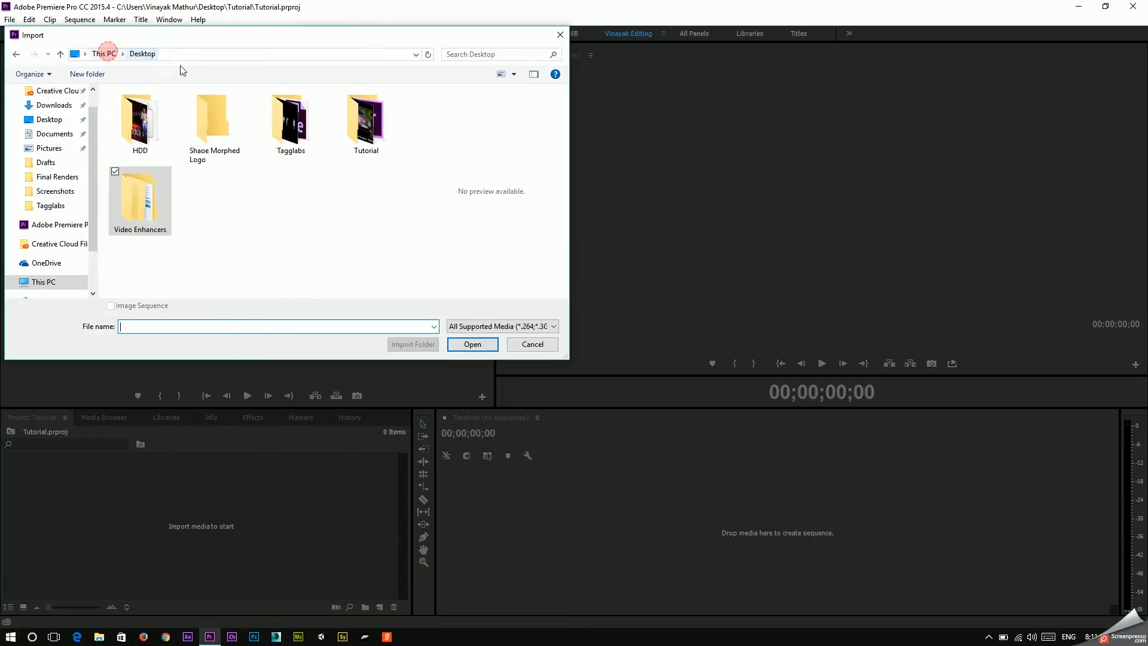
double_click(381, 127)
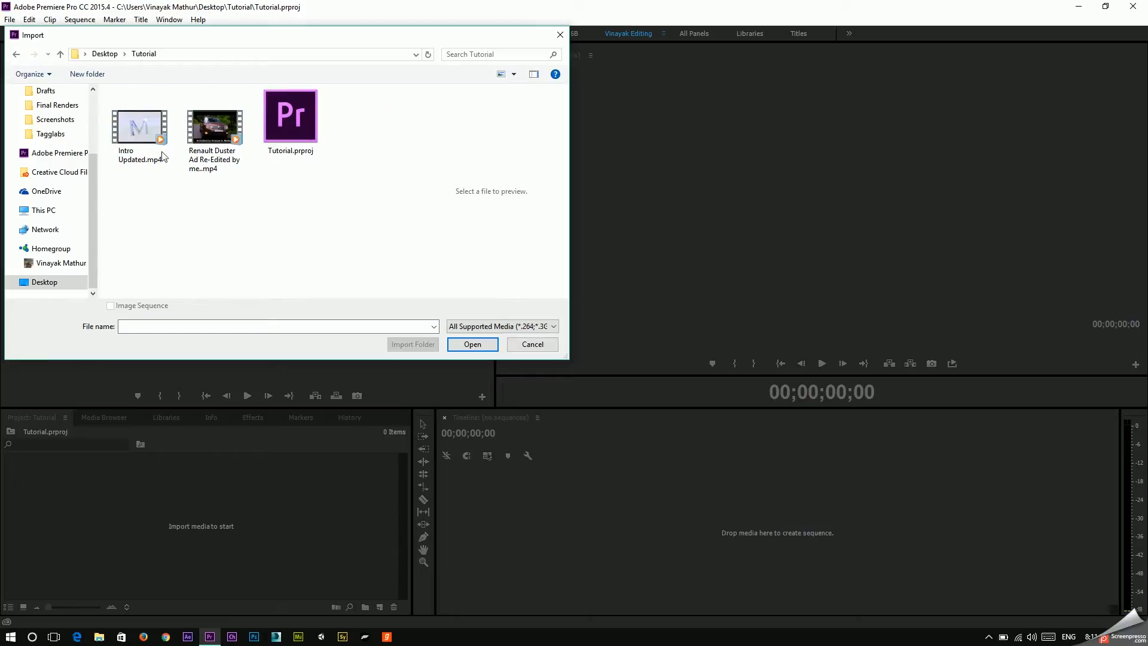
drag(214, 236, 134, 102)
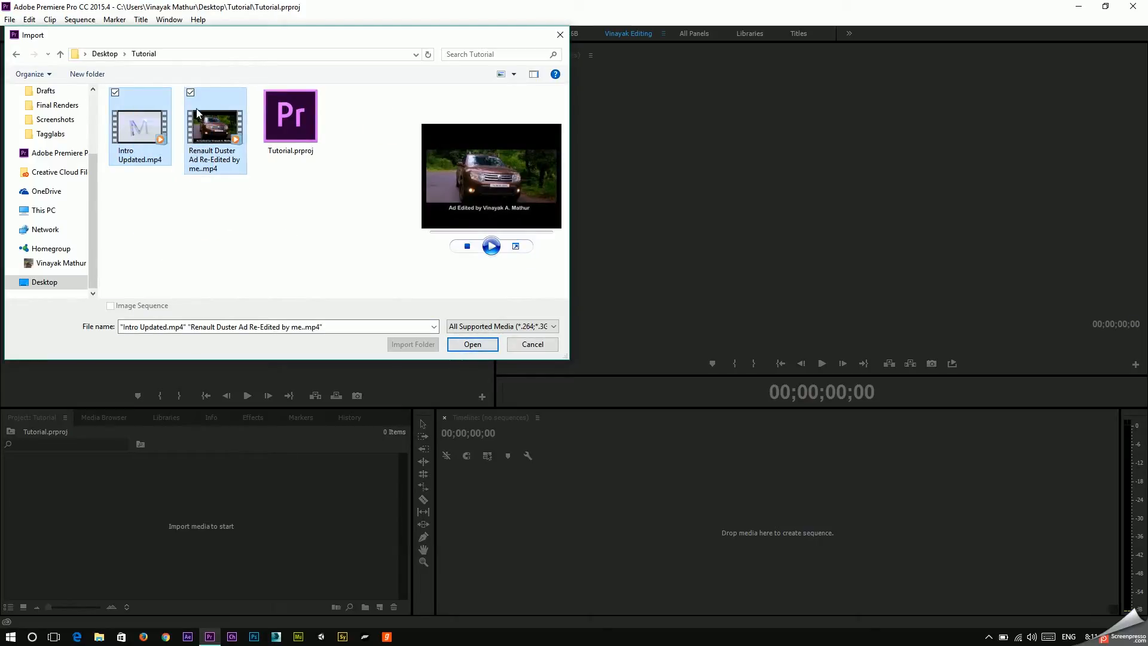
click(458, 346)
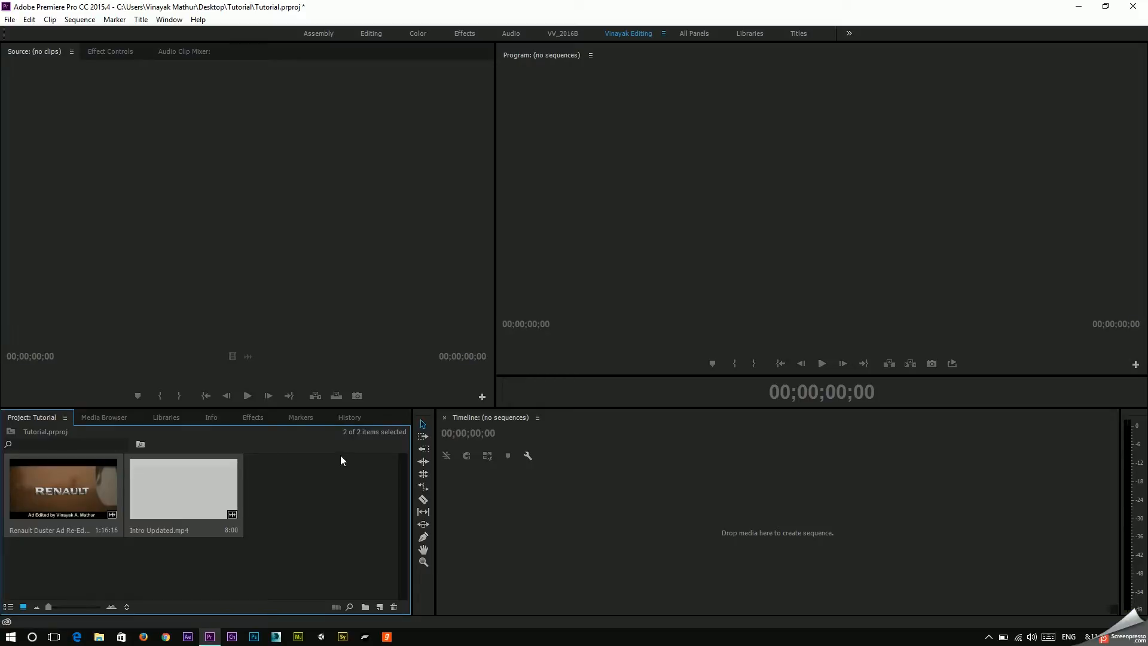
click(359, 505)
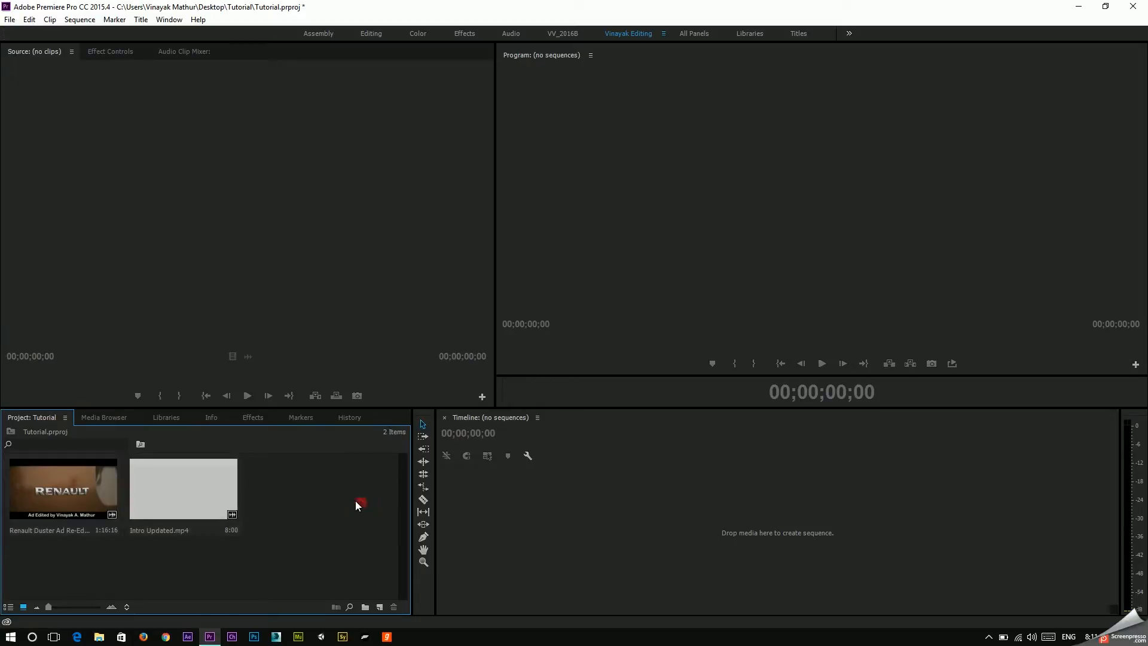
click(333, 522)
click(460, 417)
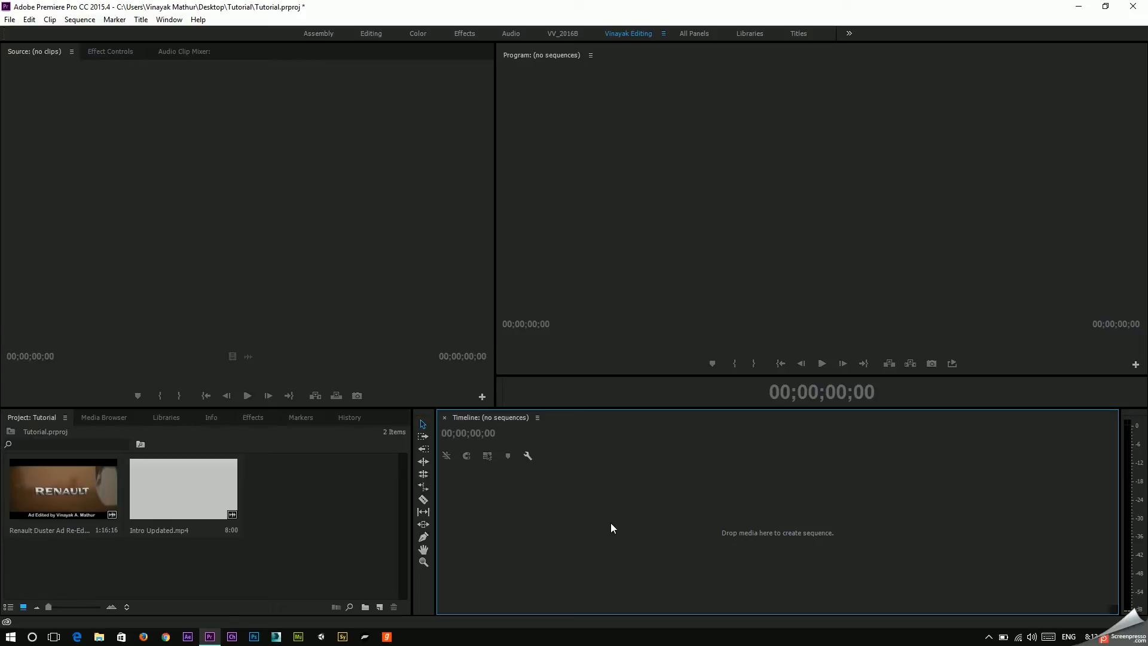
click(331, 507)
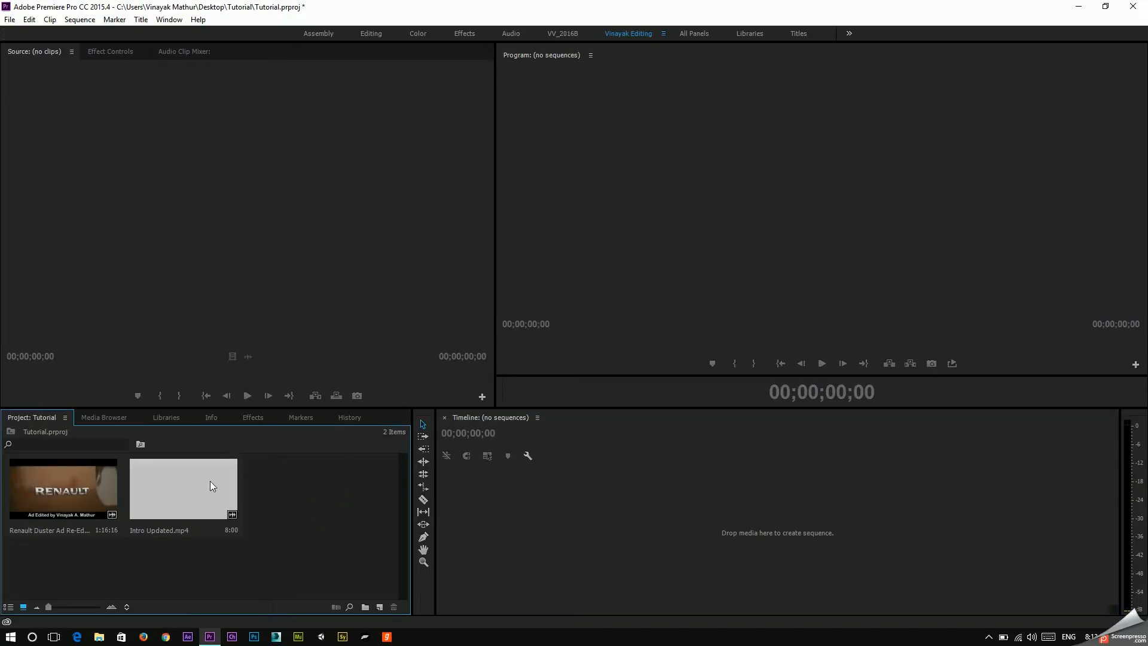
Step: Create a sequence from Intro Updated.mp4 by adding the clip to the empty timeline, and return the playhead to the start
click(204, 500)
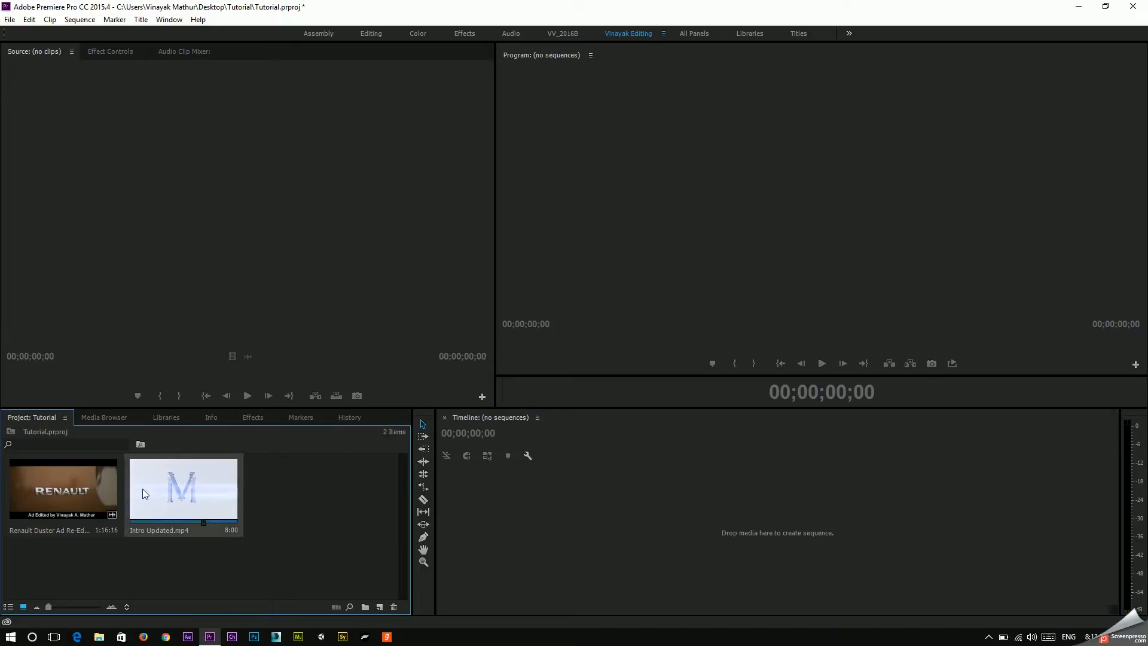
drag(143, 488, 540, 503)
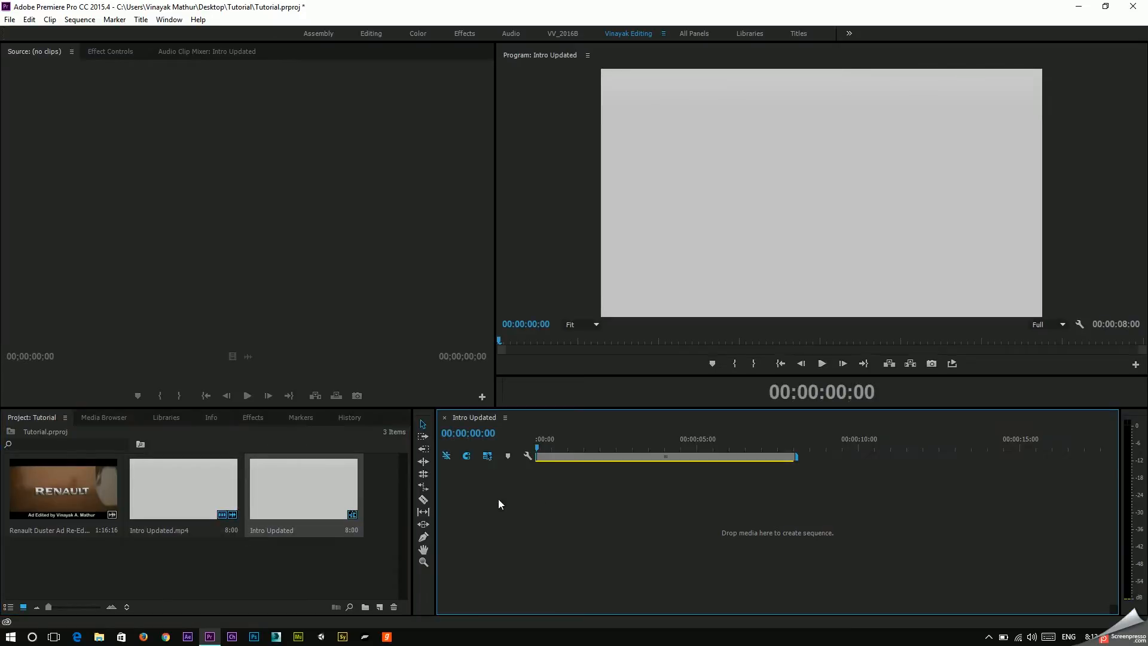
drag(561, 450, 563, 479)
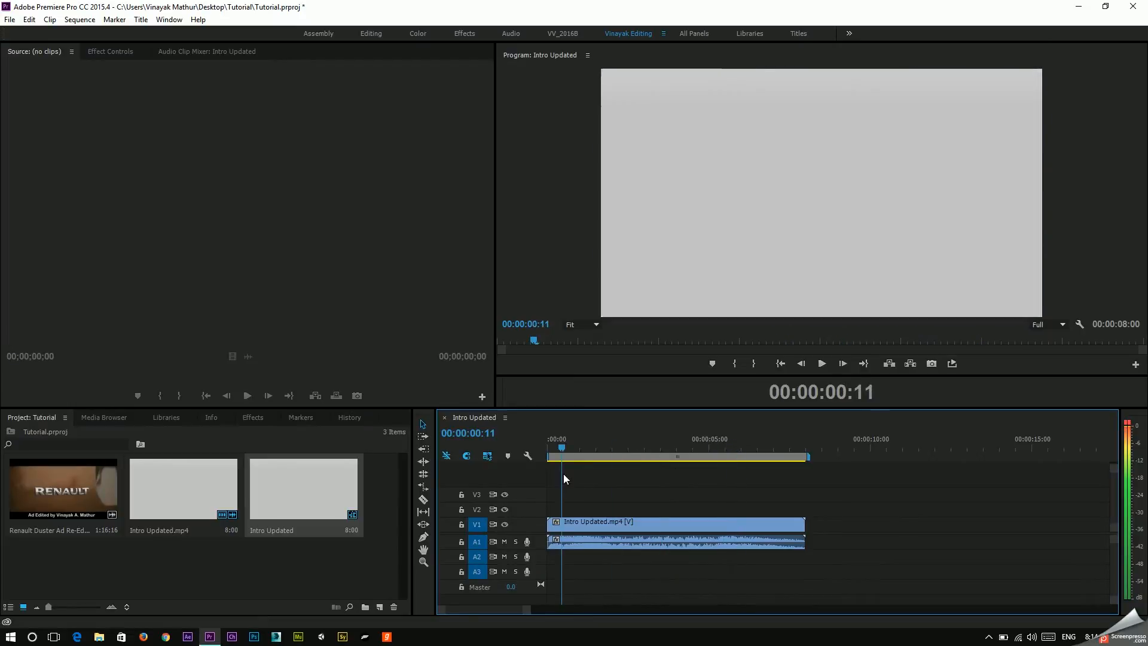
click(548, 453)
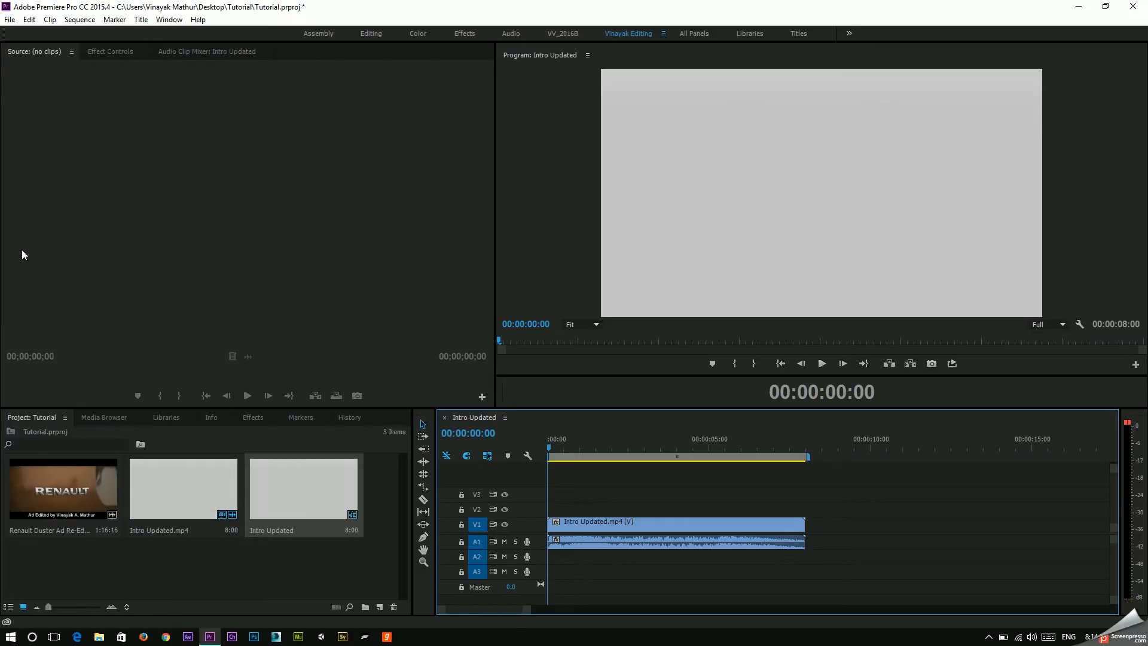
Step: Start a new sequence and review its available ARRI presets and the general, video and audio settings
click(80, 21)
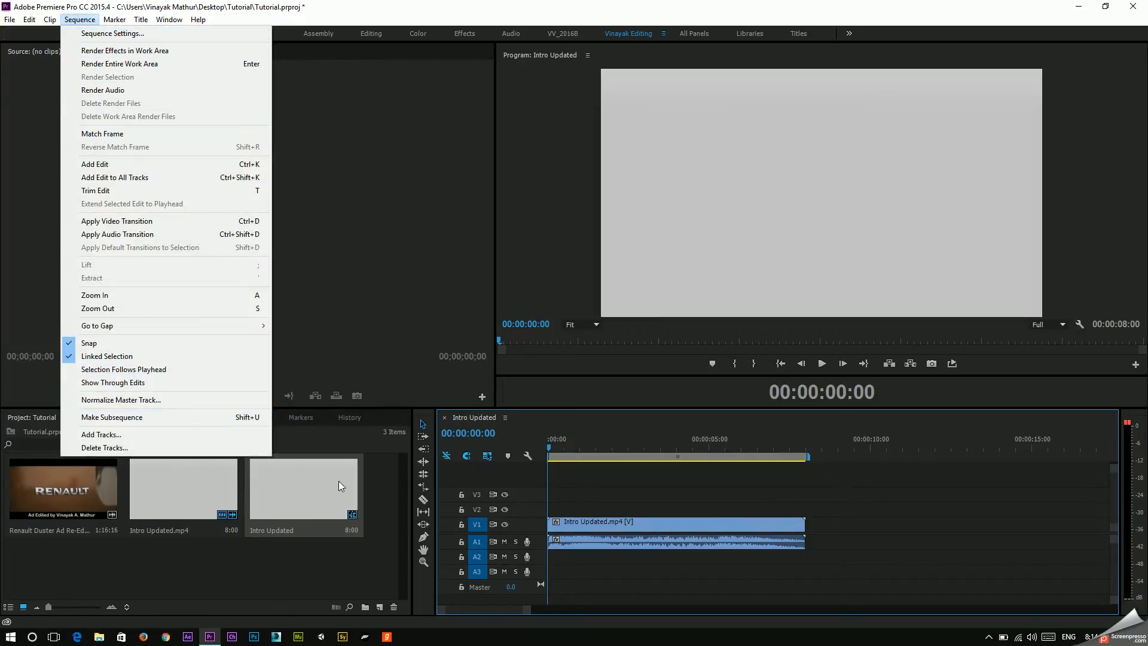
click(287, 576)
click(9, 19)
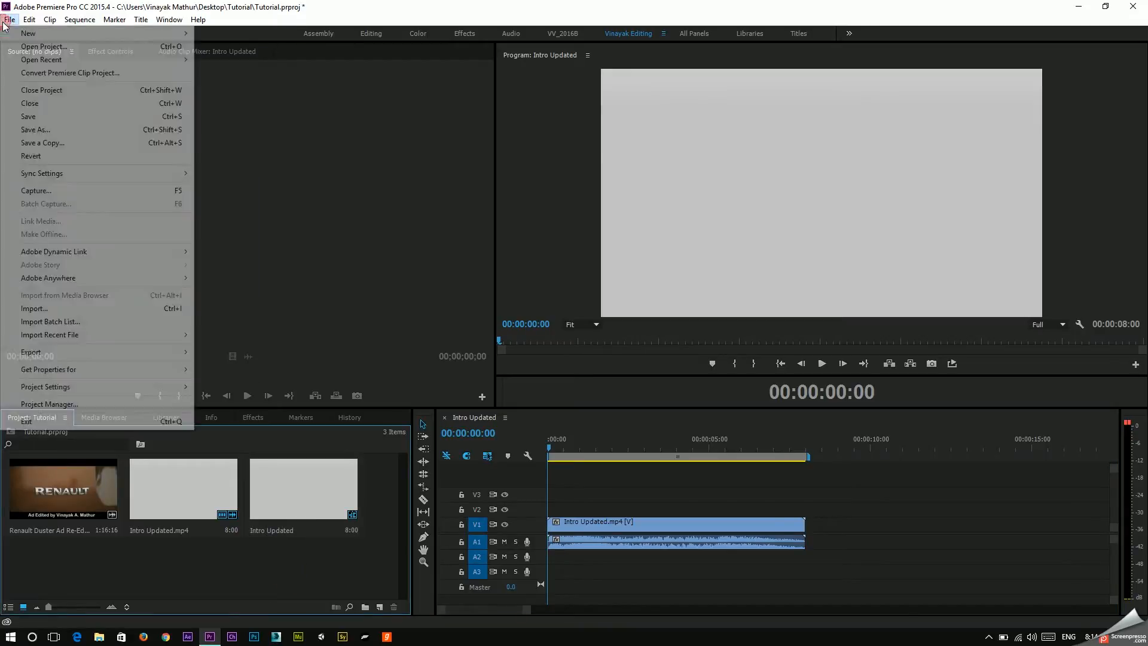
mouse_move(51, 38)
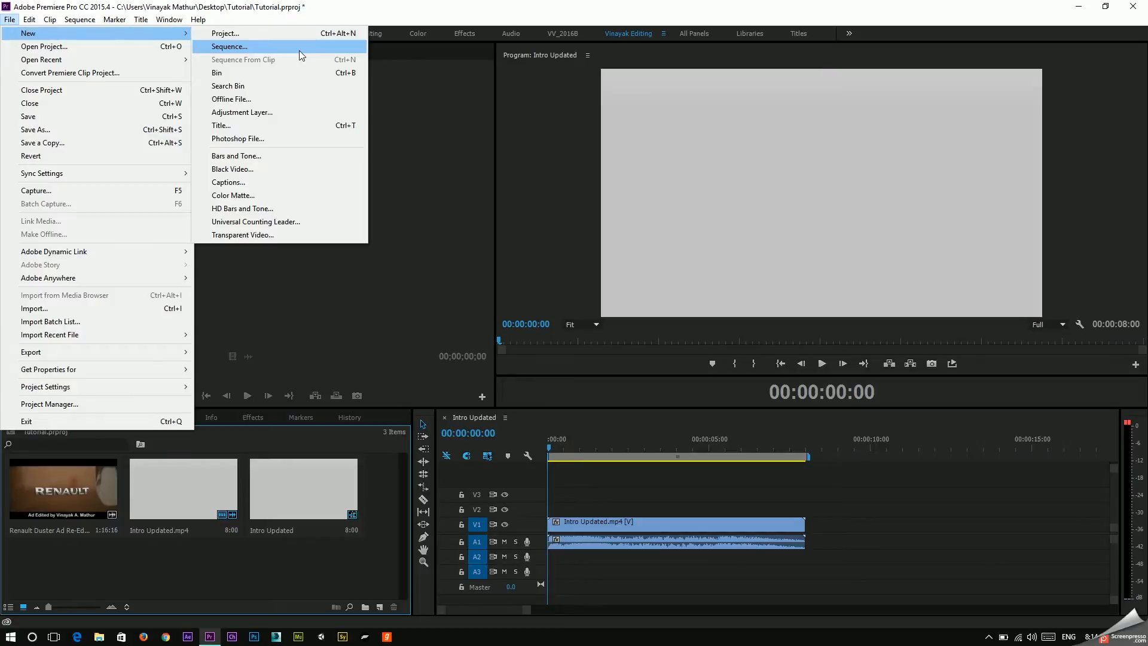
click(299, 51)
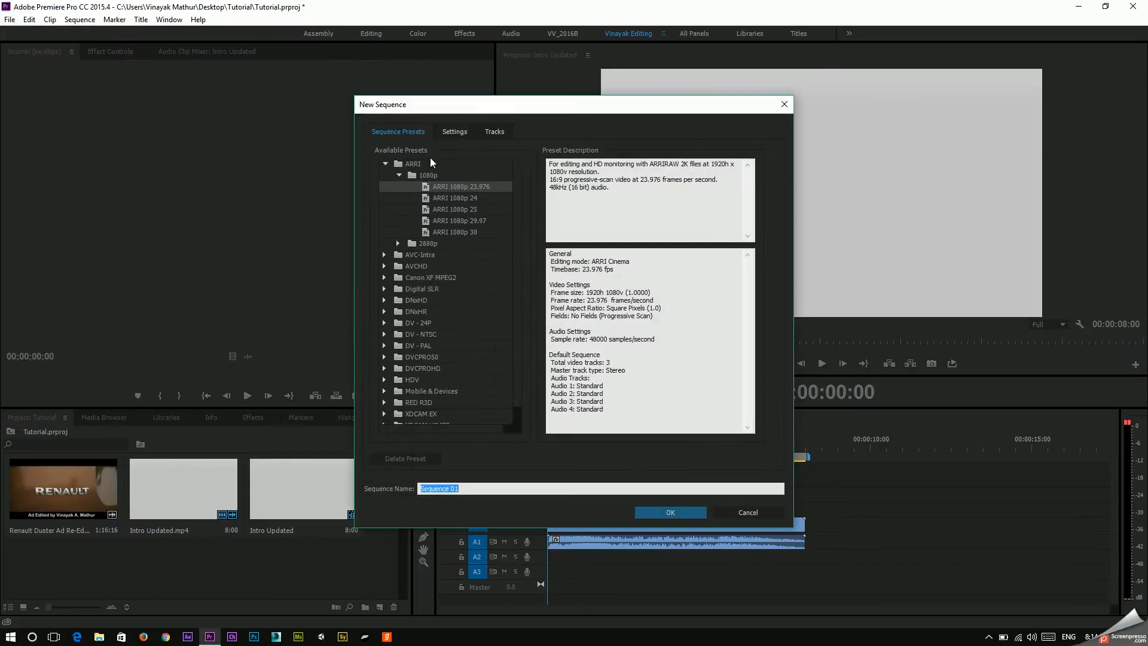
scroll(402, 369, down, 1)
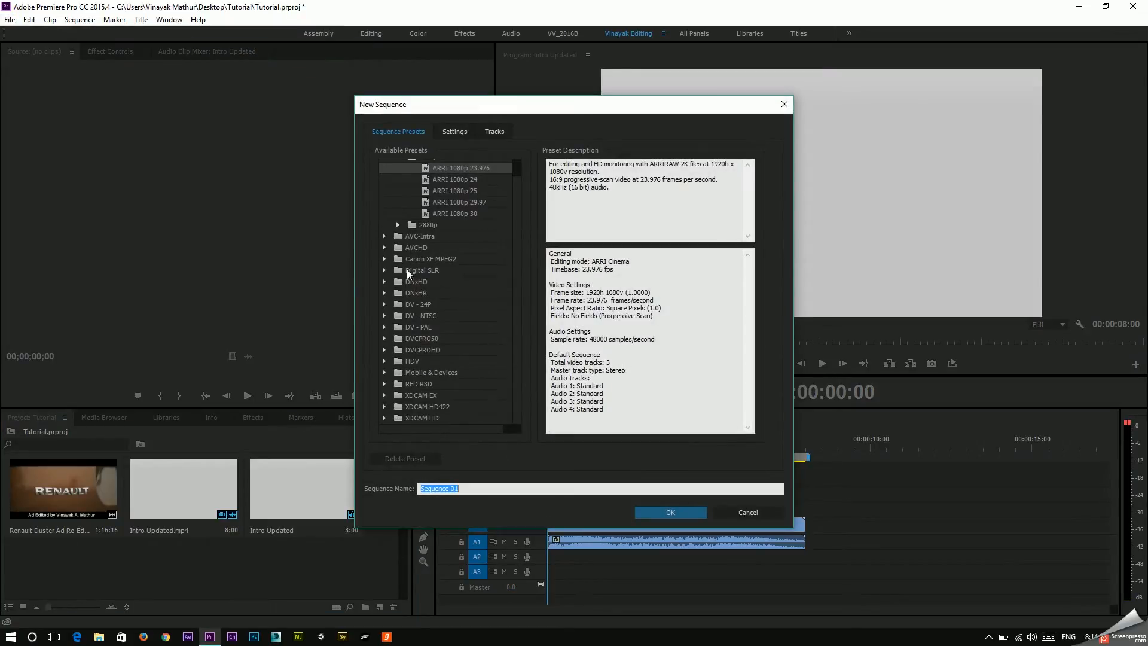
click(456, 132)
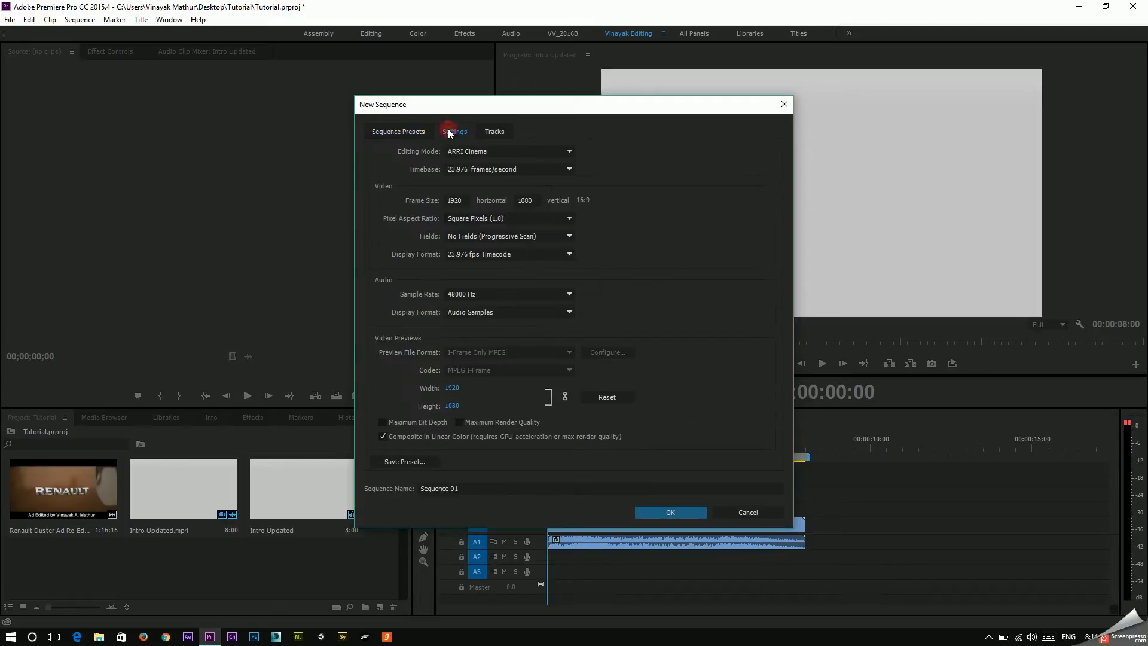
click(408, 132)
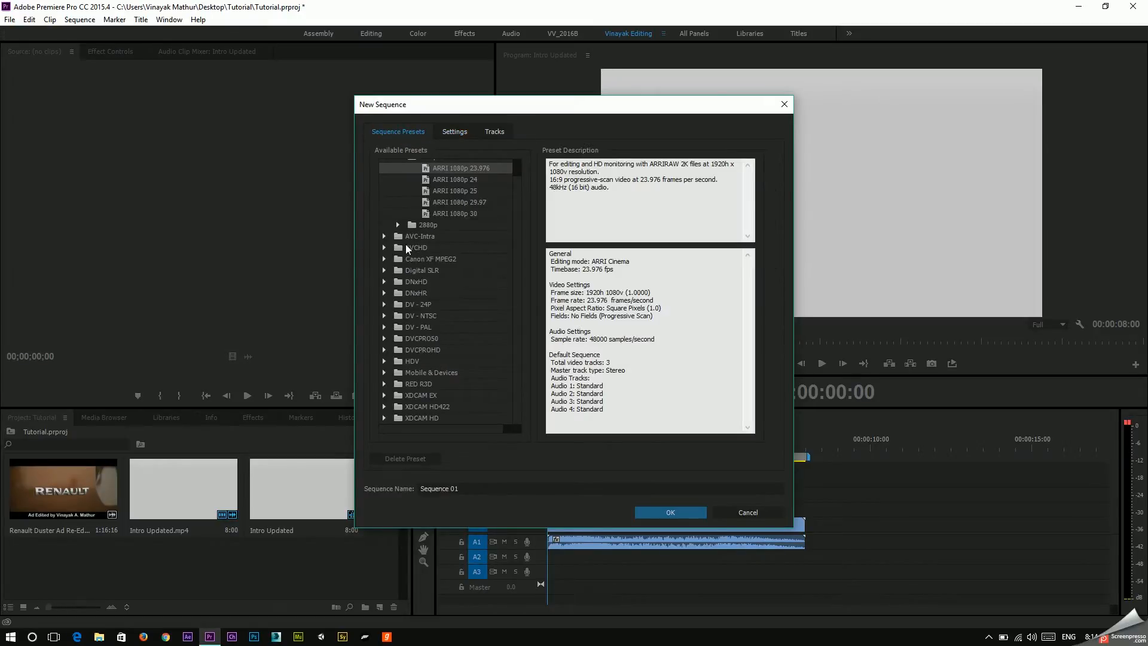
Step: Look through the remaining sequence presets, including the HDV group, and close the dialog without creating a sequence
scroll(406, 245, up, 1)
drag(517, 317, 514, 378)
click(387, 362)
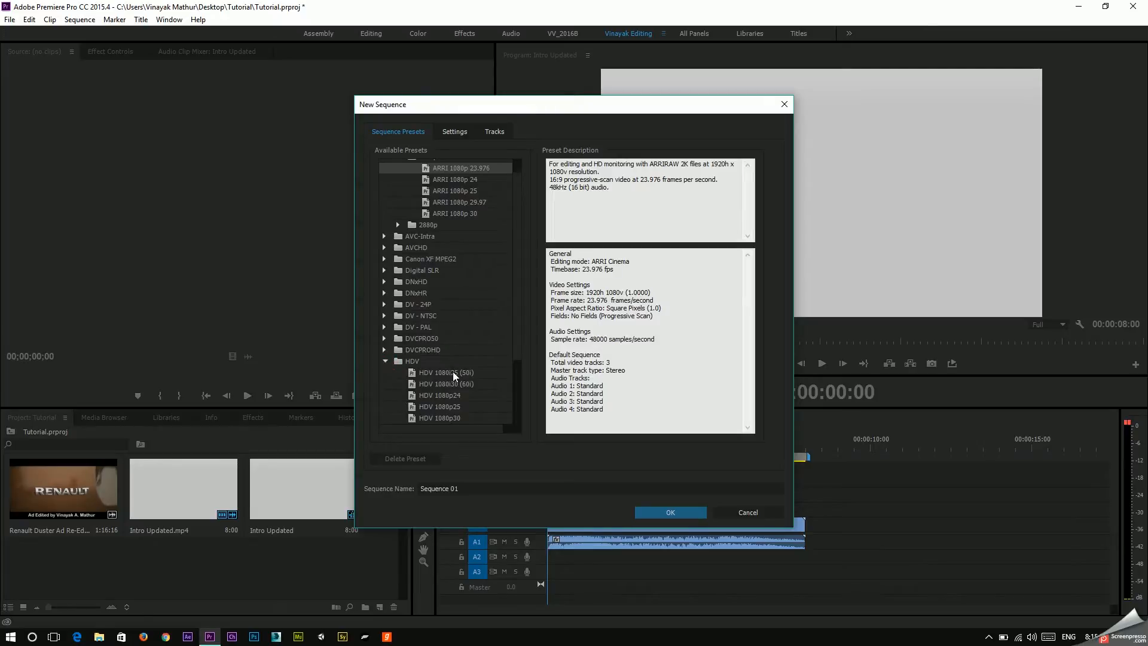
scroll(453, 371, down, 4)
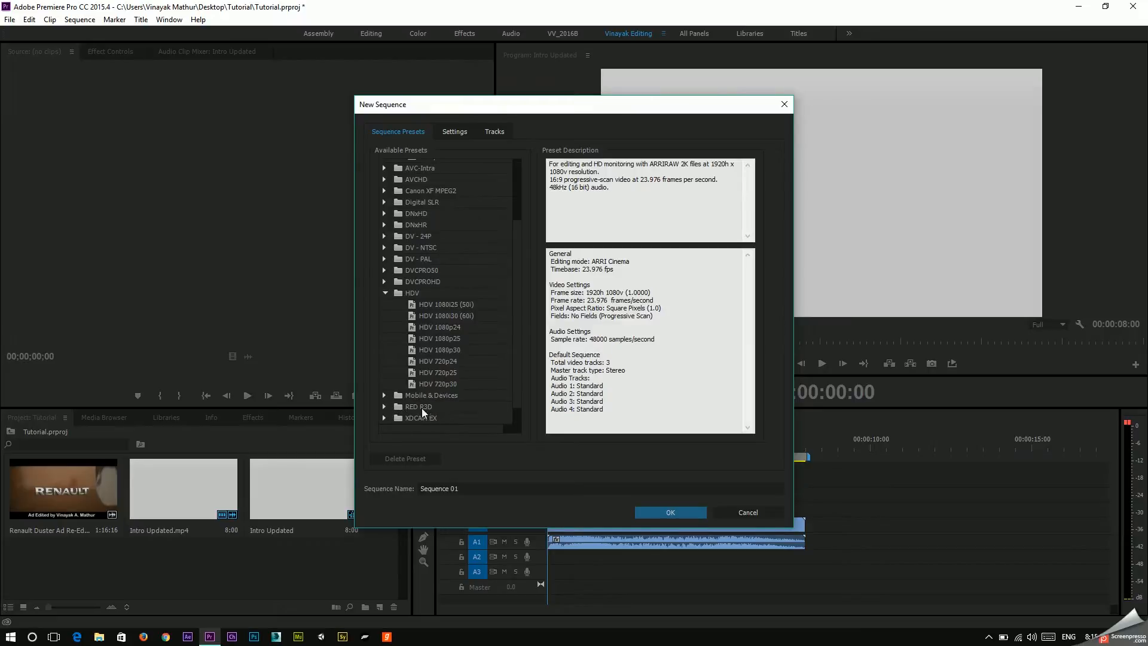
scroll(460, 315, up, 5)
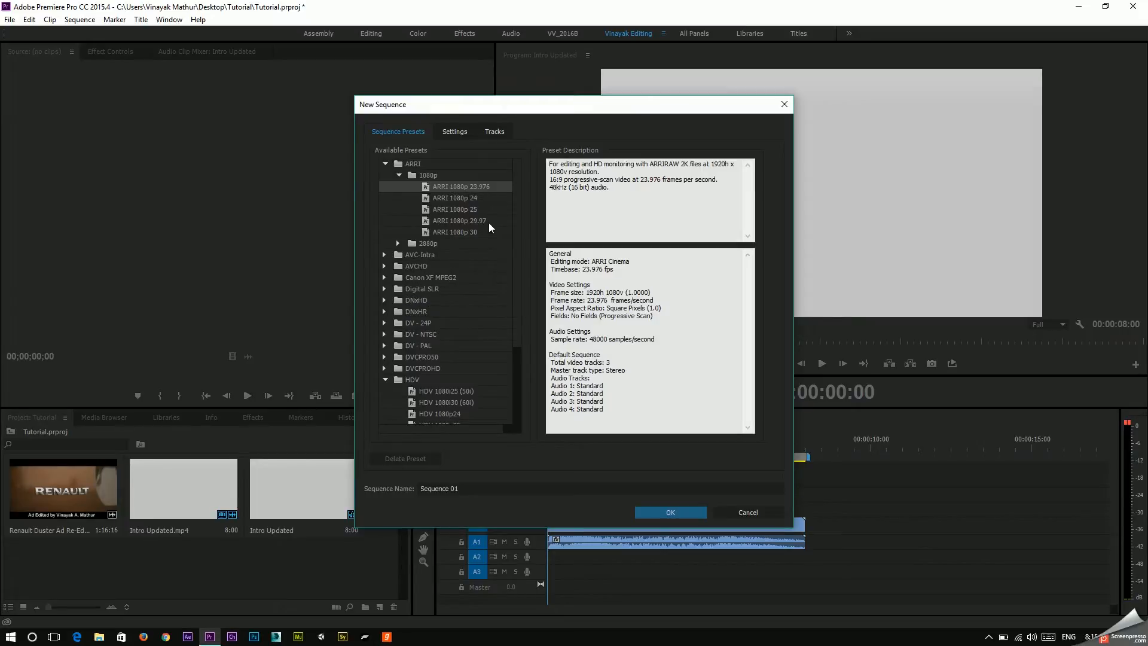
click(727, 511)
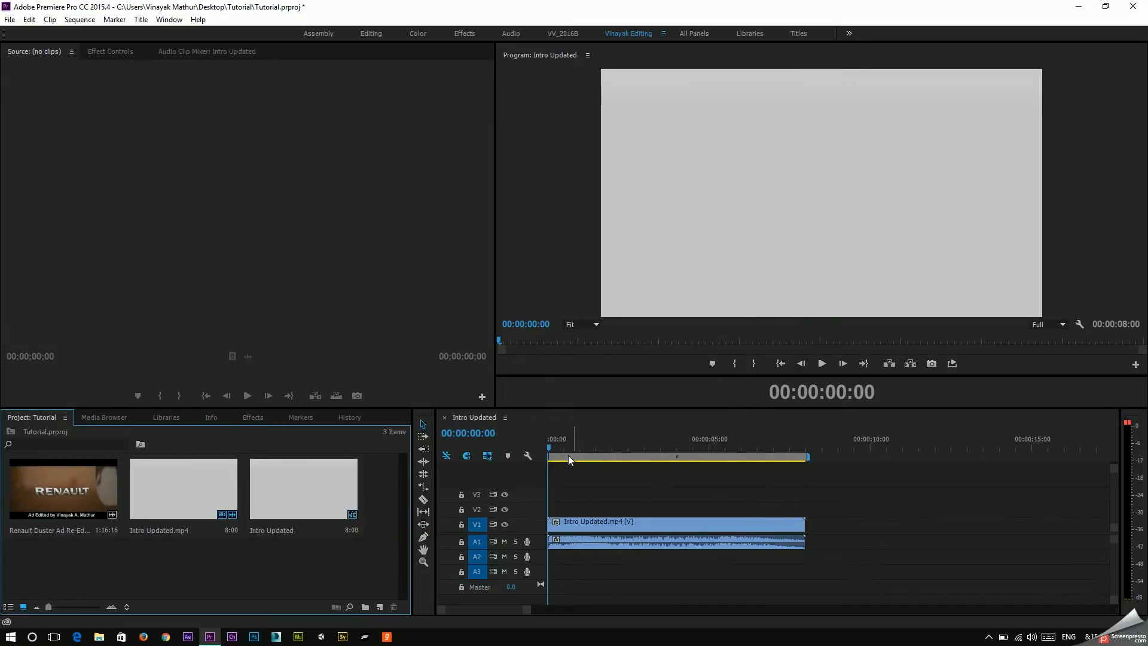
Step: Play the Intro Updated sequence from the start, stop it, and scrub to 00:00:05:03
drag(568, 454, 516, 481)
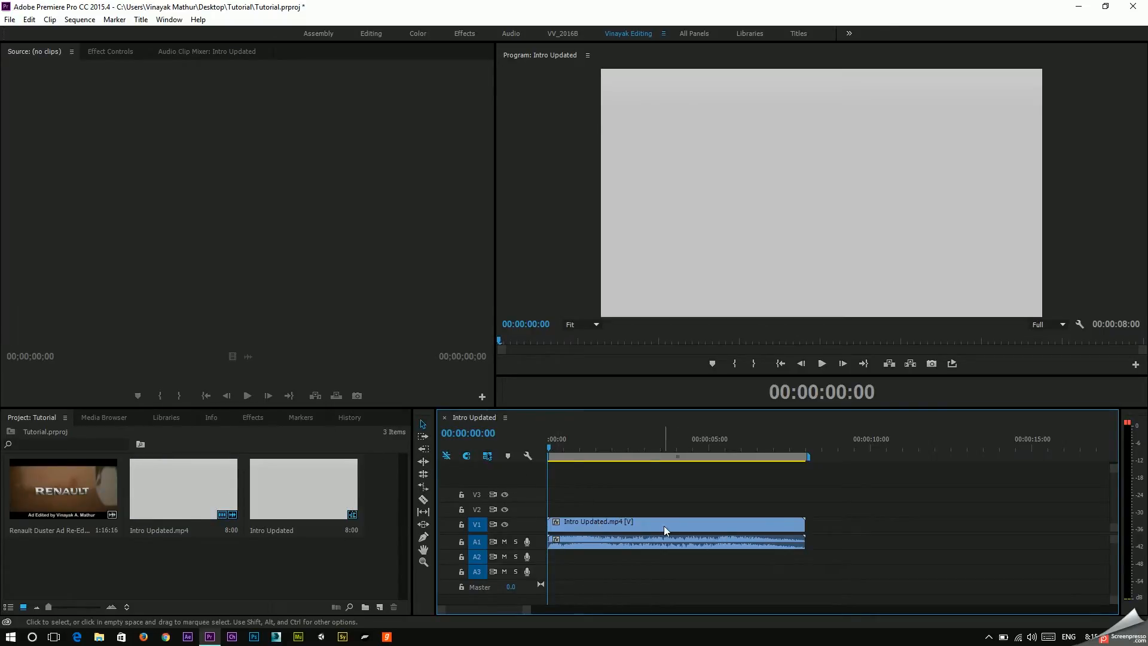
key(space)
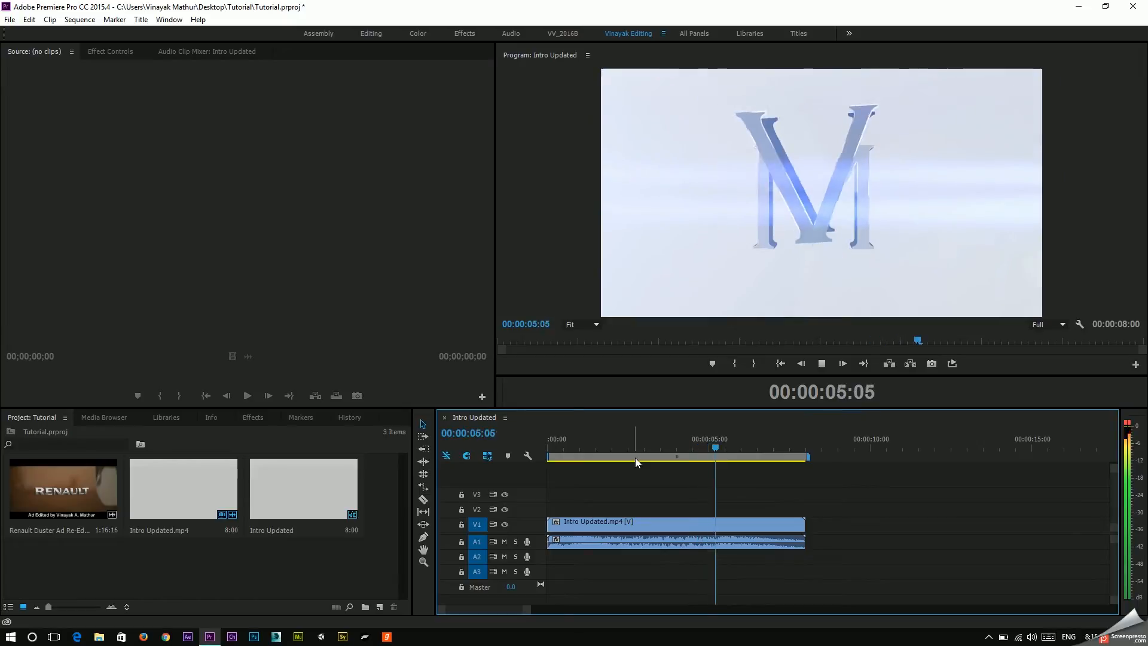
key(space)
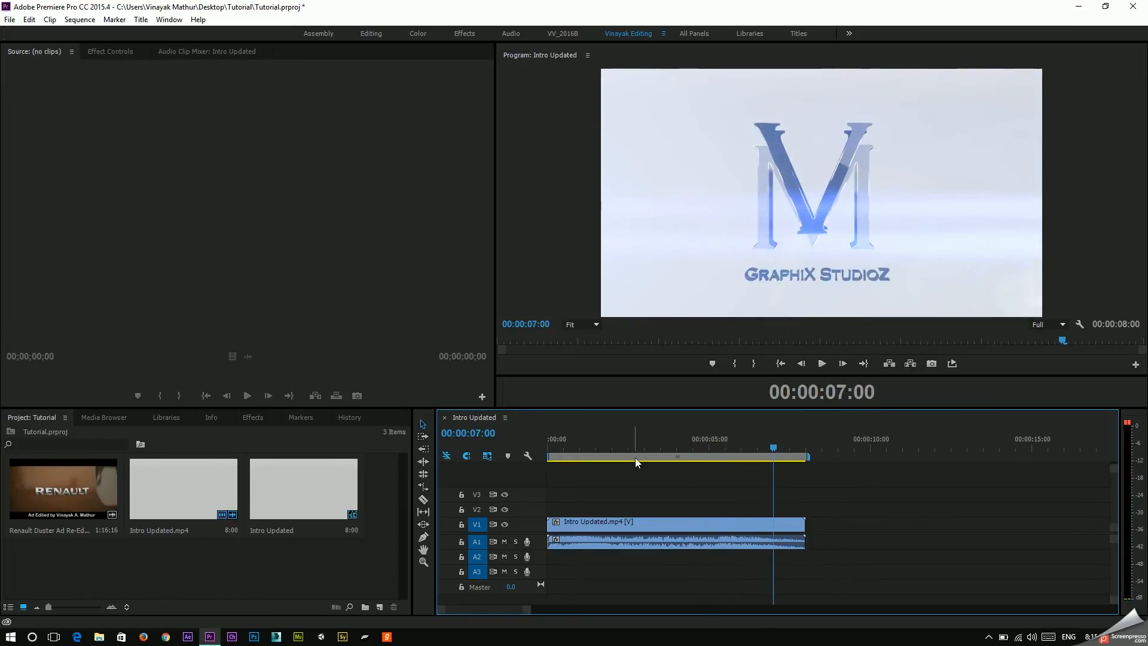
drag(691, 447, 714, 440)
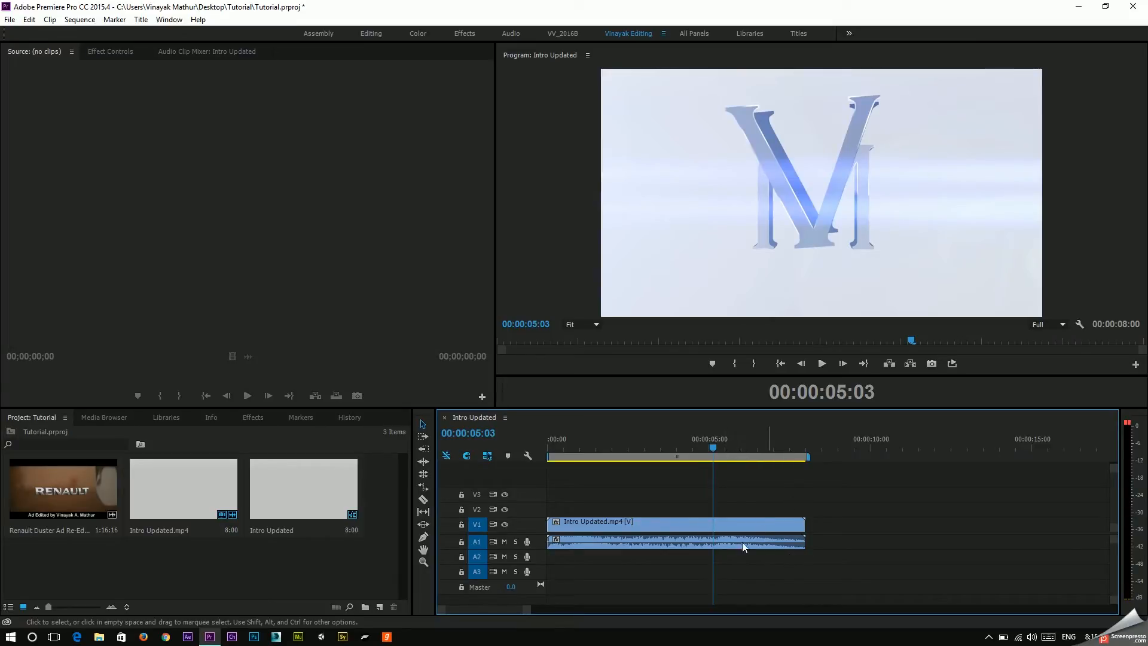
Step: Expand the Video 1 and Audio 1 tracks to show the thumbnail and waveform, and select the Intro Updated.mp4 clip in the timeline
click(711, 530)
click(670, 528)
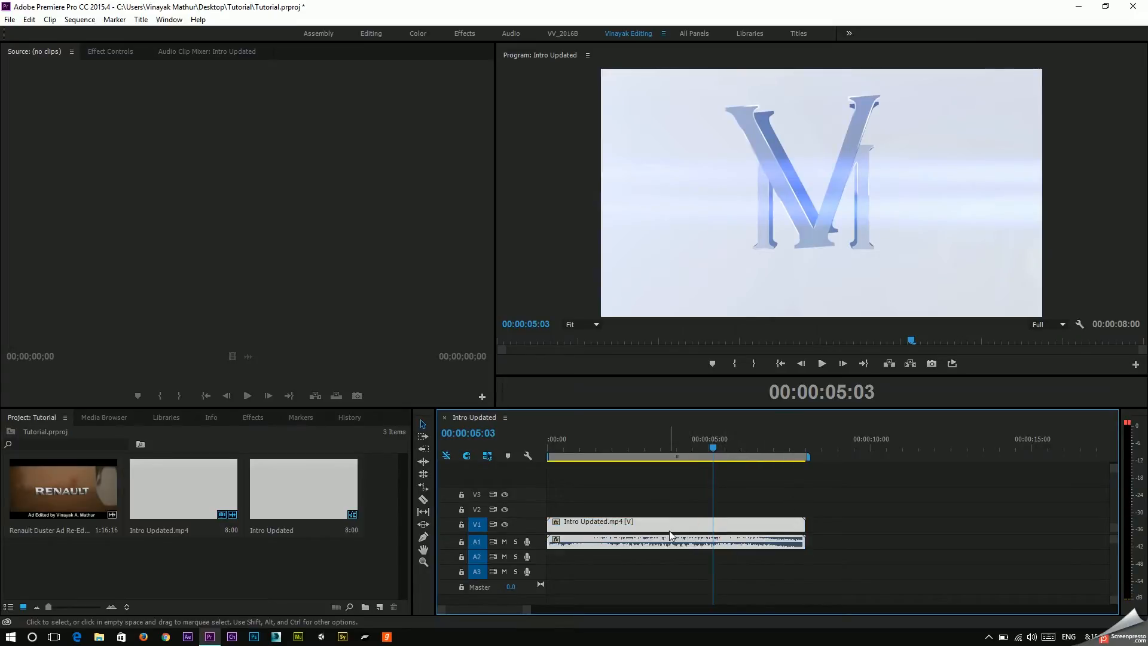
drag(675, 489, 676, 622)
double_click(526, 523)
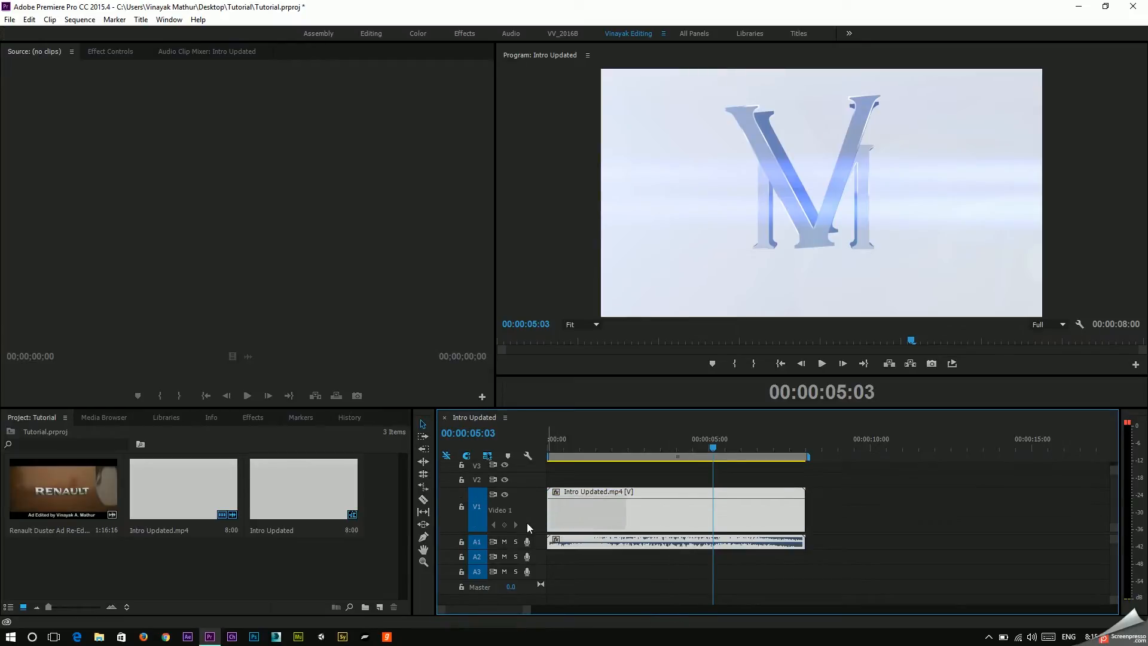
double_click(536, 546)
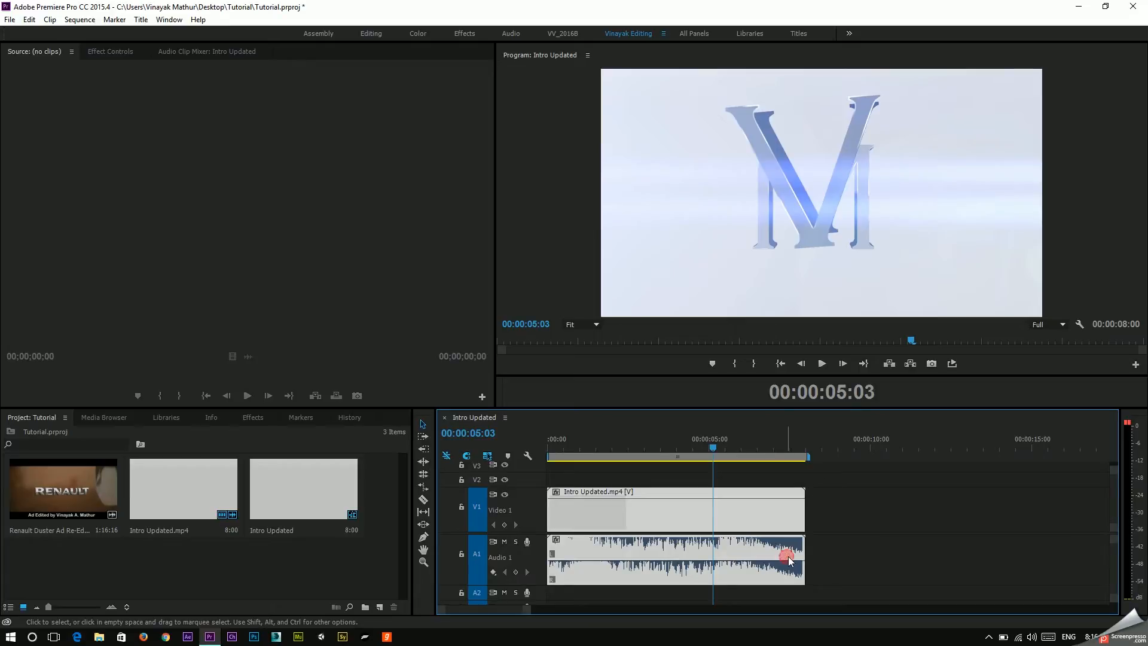
drag(803, 559, 870, 559)
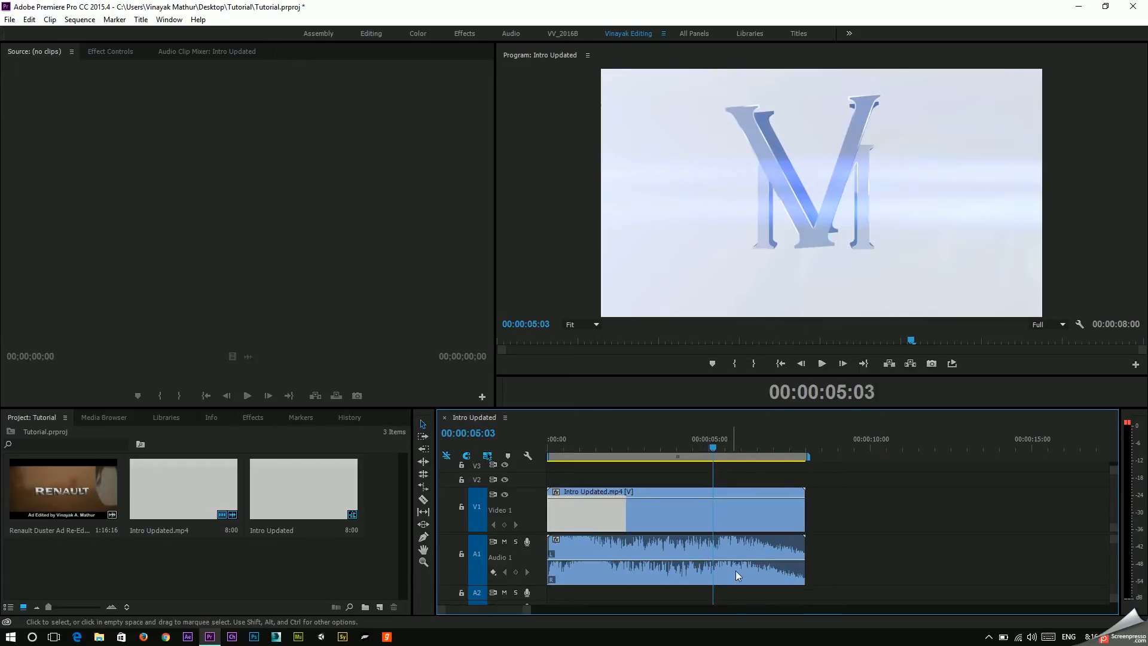
click(759, 559)
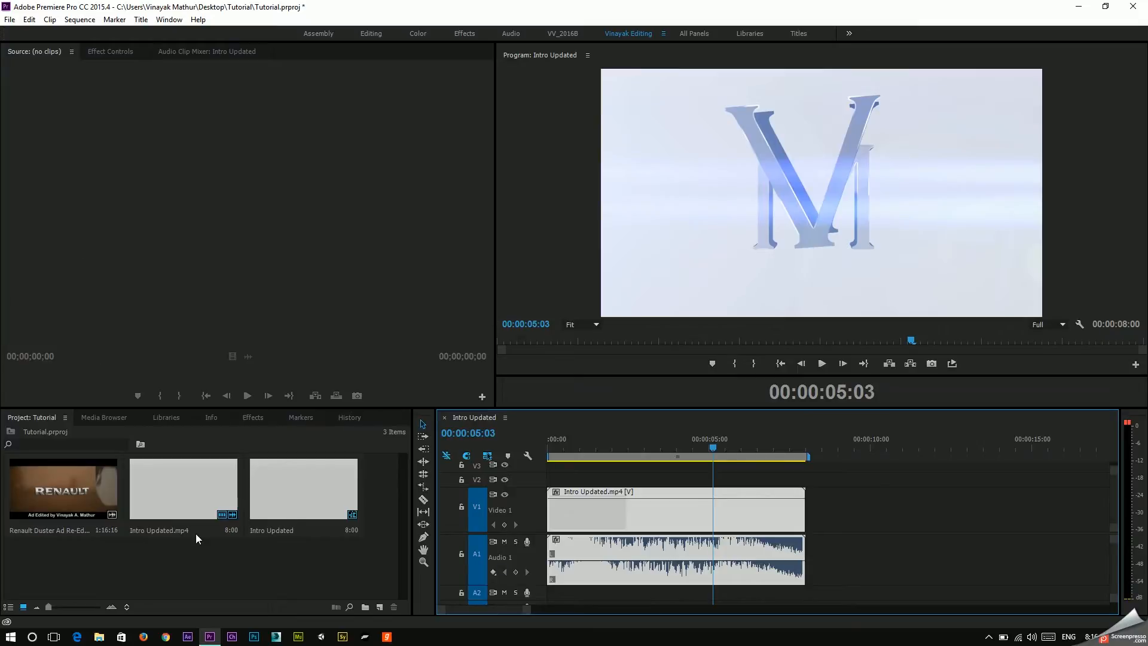
Step: Load Intro Updated.mp4 into the Source monitor and scrub through it to 00:00:01:22
click(182, 503)
drag(183, 497, 120, 210)
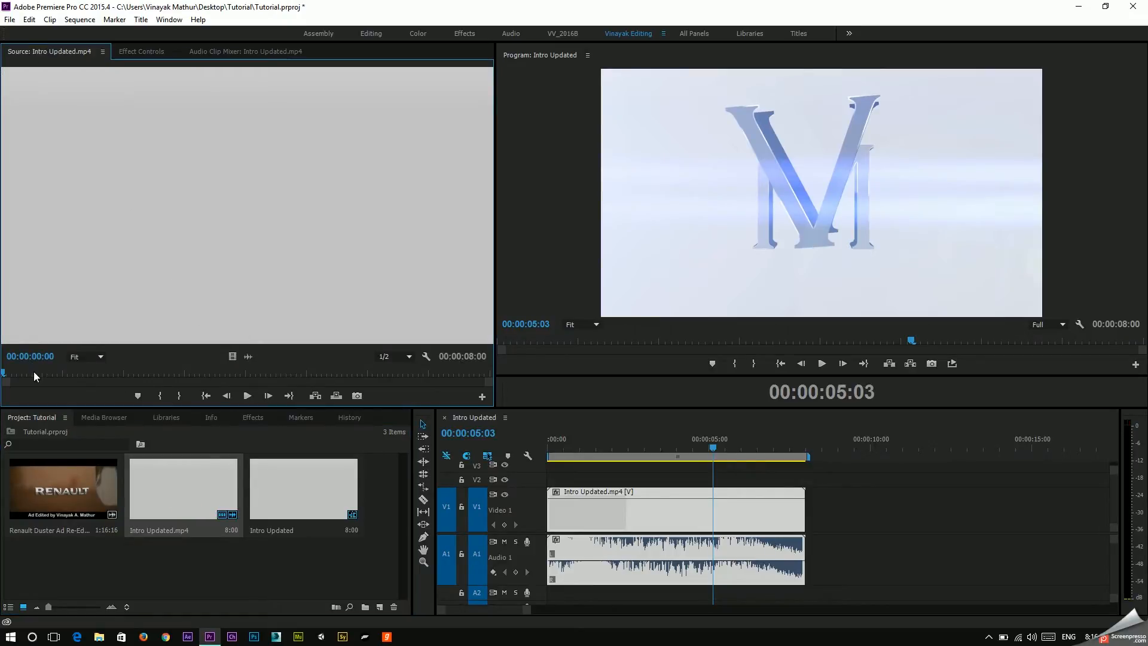
drag(27, 375, 160, 371)
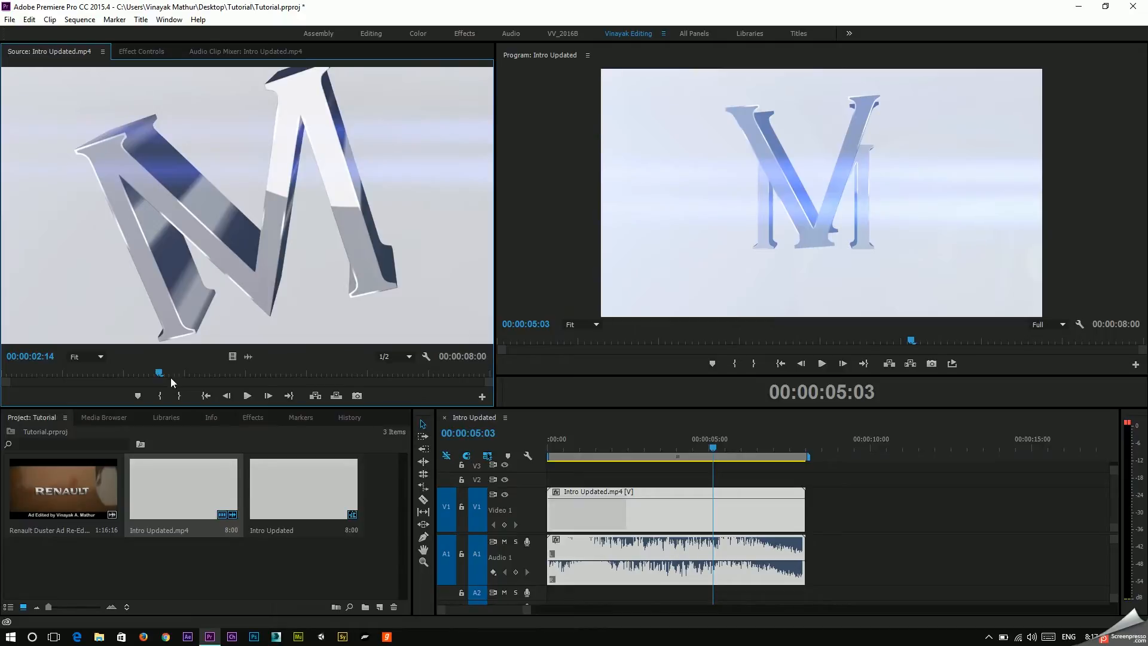
click(146, 375)
drag(147, 375, 118, 382)
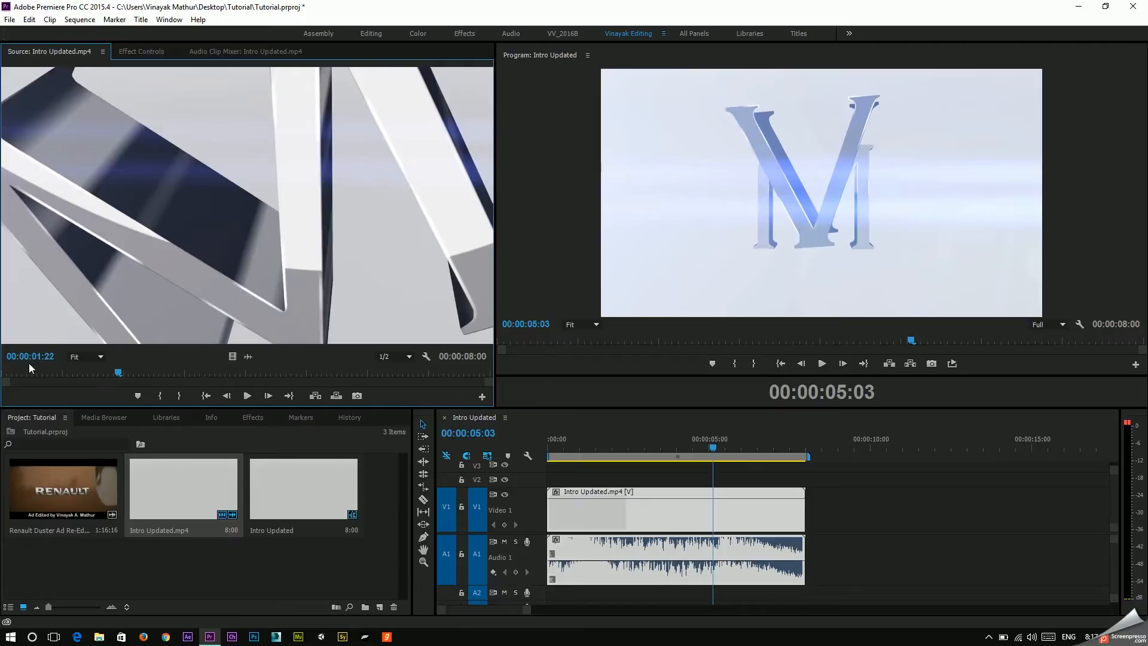
Step: Move the Source monitor's playhead to 00:00:02:02 by editing the frame digits of its timecode
click(10, 362)
click(129, 362)
click(53, 358)
drag(56, 357, 49, 357)
text(5)
key(BackSpace)
text(6)
key(Return)
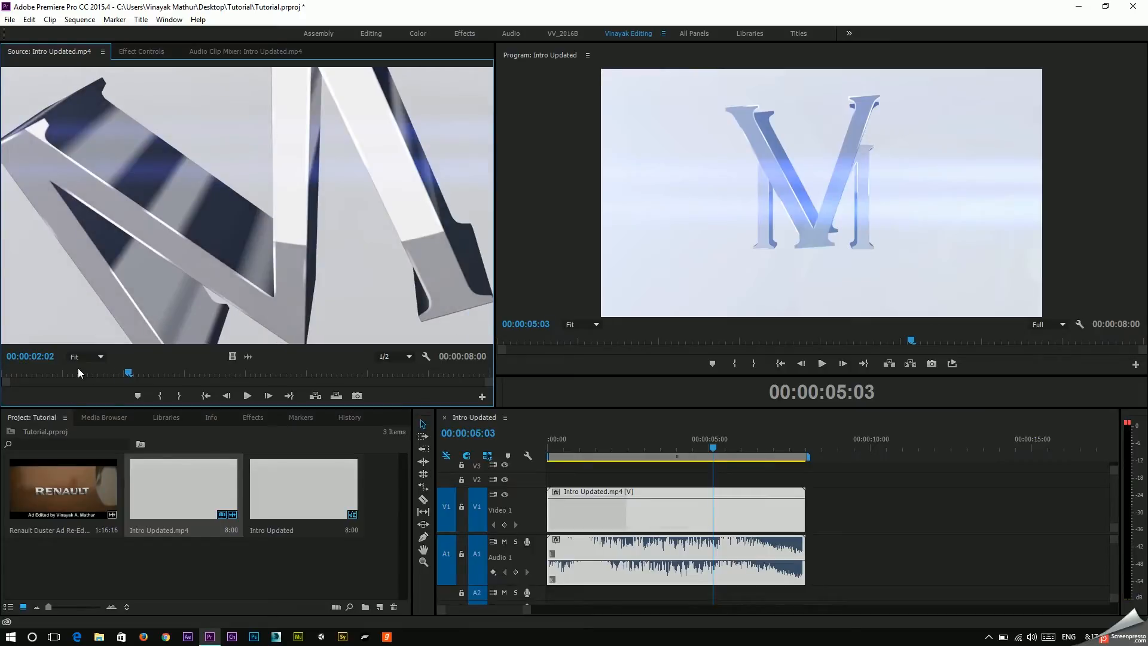
Step: Mark an In point at 00:00:02:00 on Intro Updated.mp4 in the Source monitor
click(52, 357)
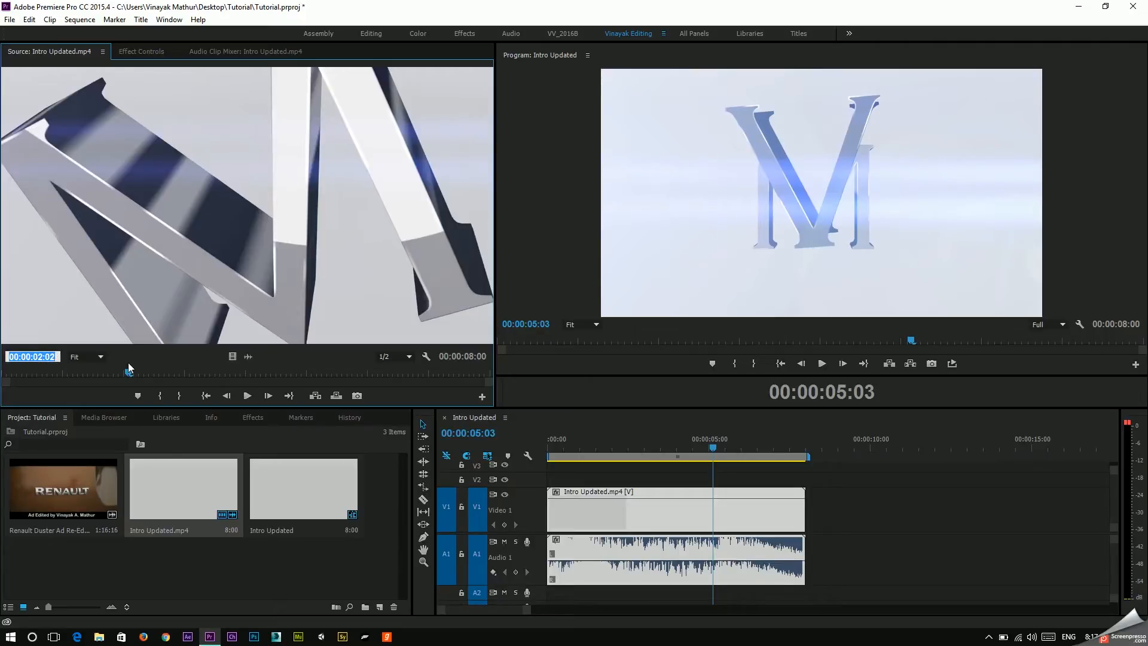
drag(127, 372, 122, 375)
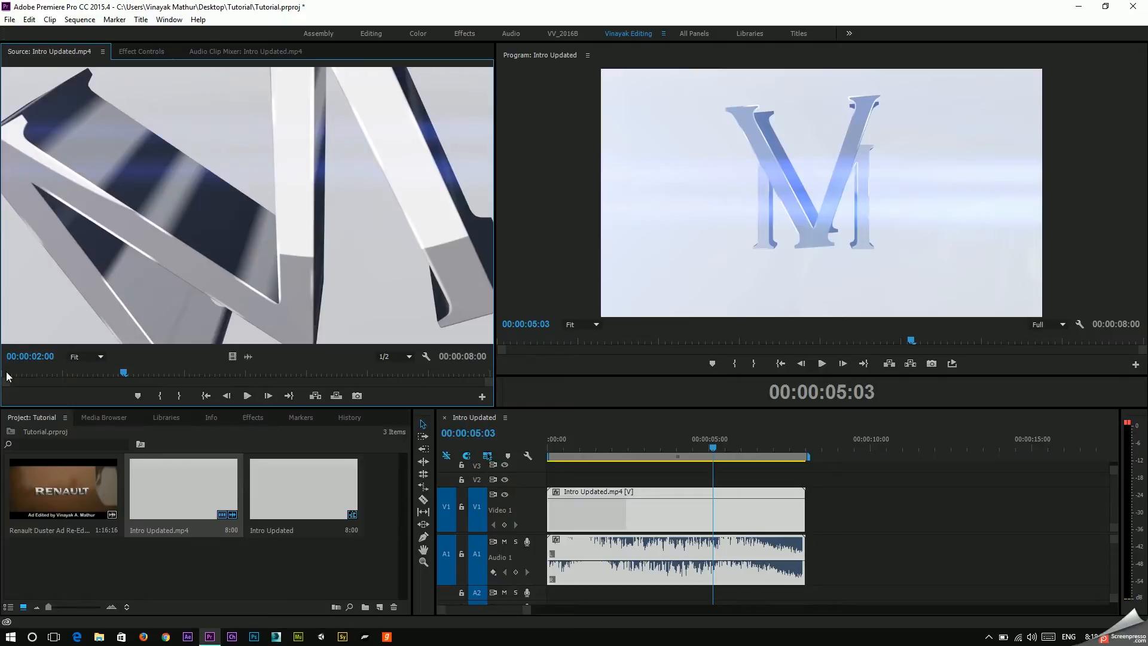
drag(98, 371, 125, 383)
key(i)
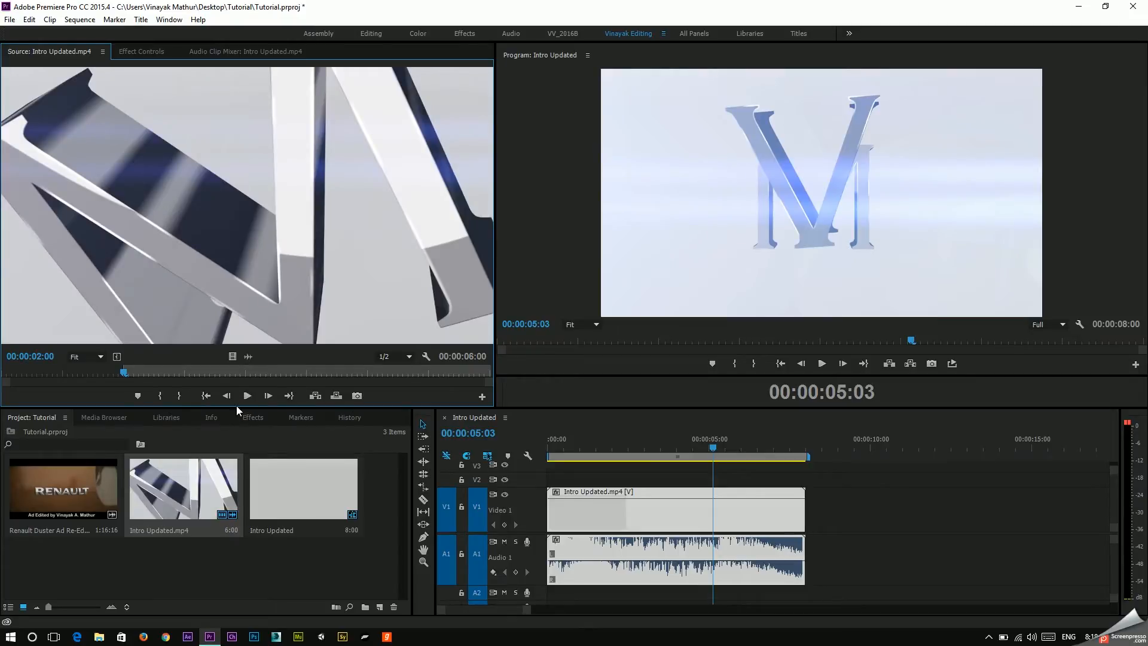
Step: Play the source clip onward, step to 00:00:03:00, and mark the Out point there
key(space)
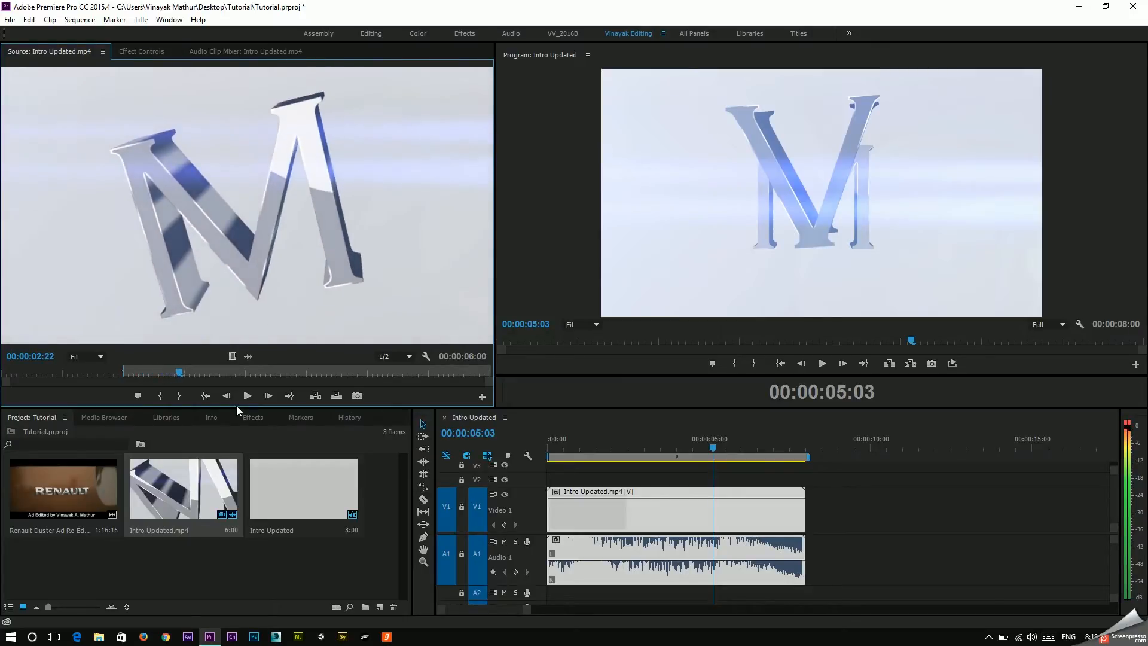
key(Right)
key(Left)
key(Left)
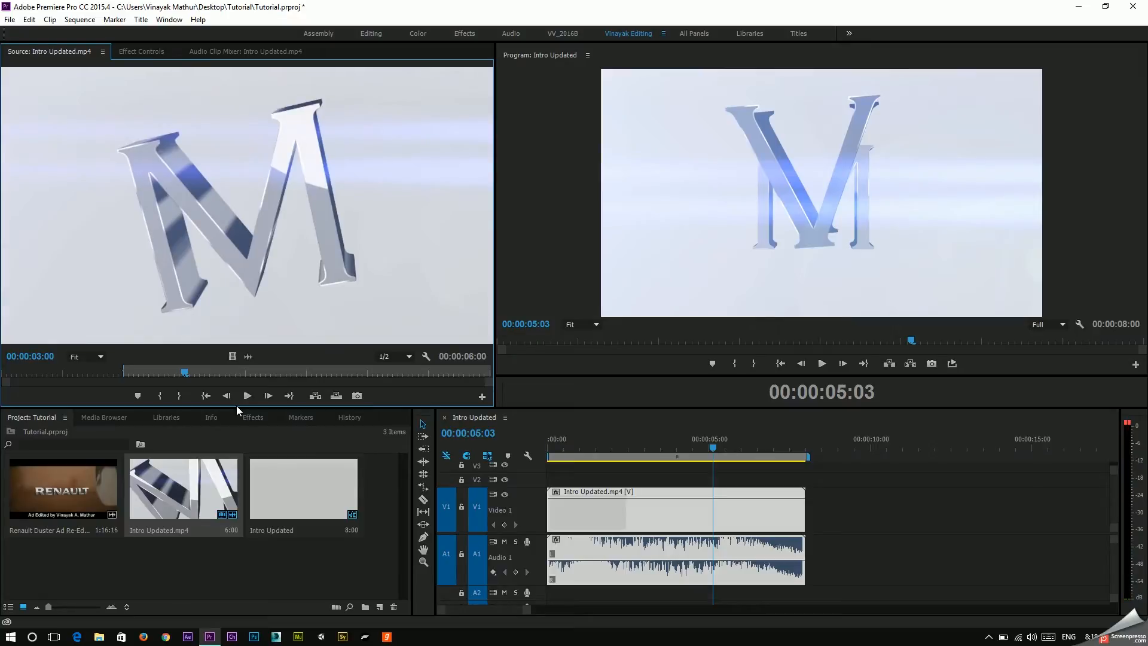
key(o)
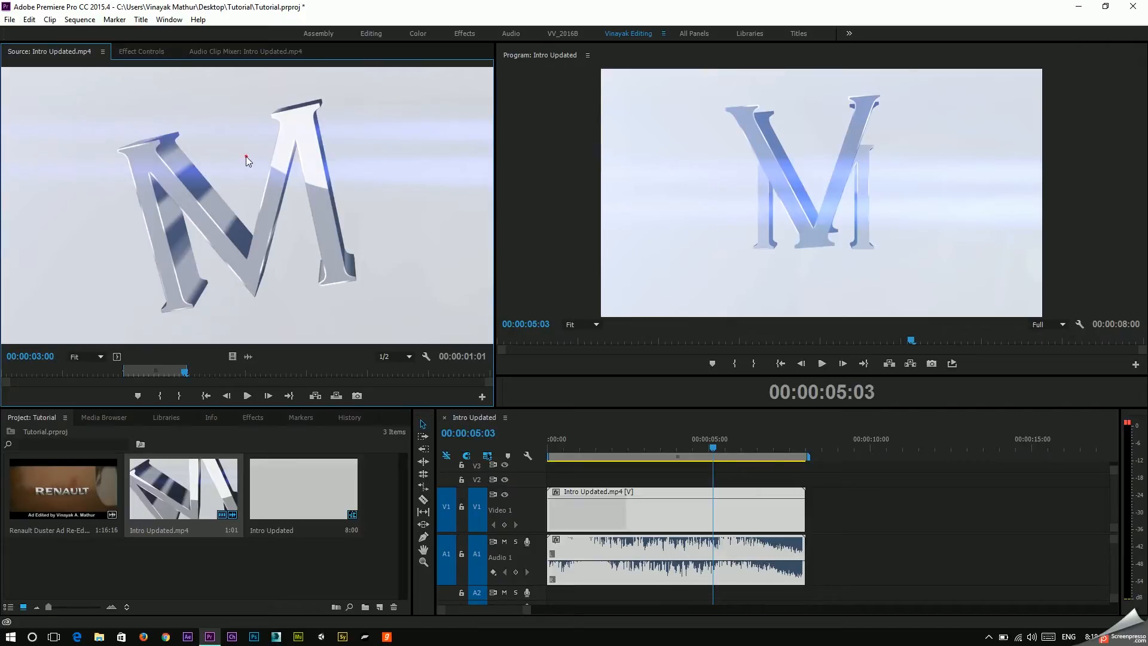
Step: Place the marked source portion directly after the first clip on V1 and A1, and scrub to 00:00:08:18 to check it
drag(246, 156, 813, 522)
drag(771, 439, 831, 462)
click(821, 509)
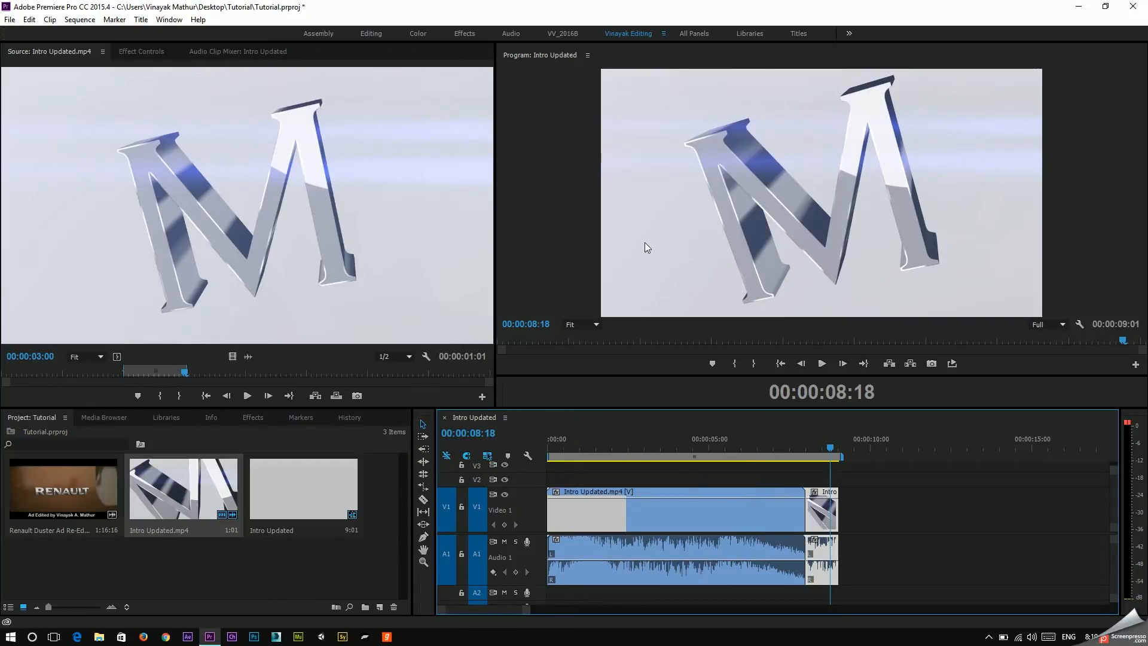
Step: Play the sequence from its start for a few seconds, and play Intro Updated.mp4 in the Source monitor
drag(676, 440, 524, 447)
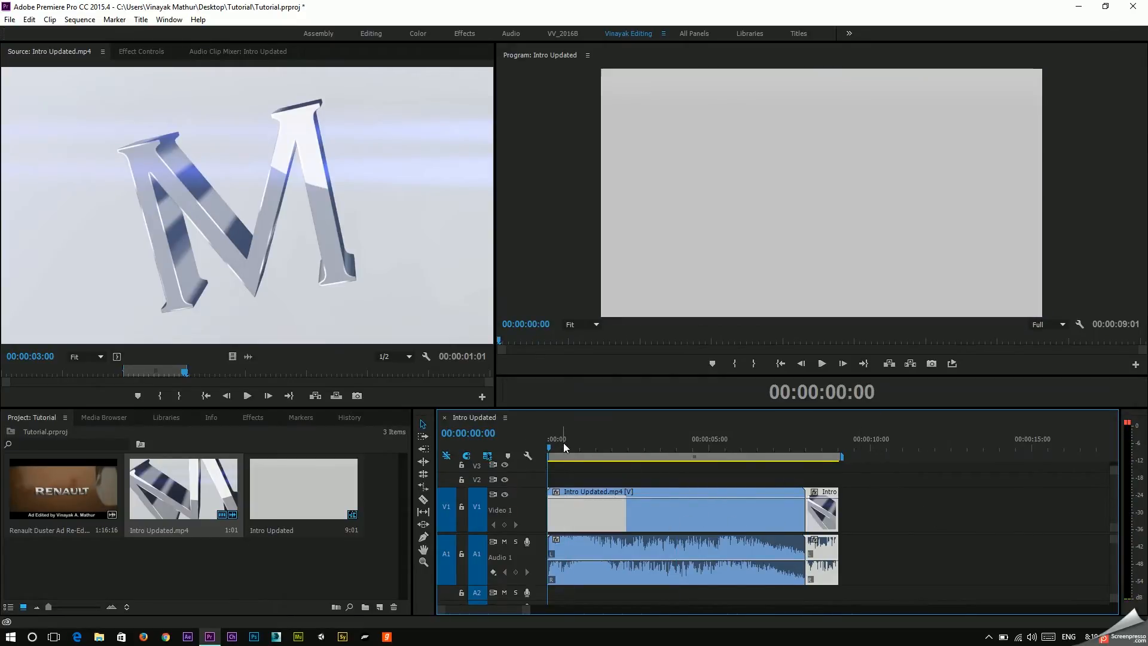
key(space)
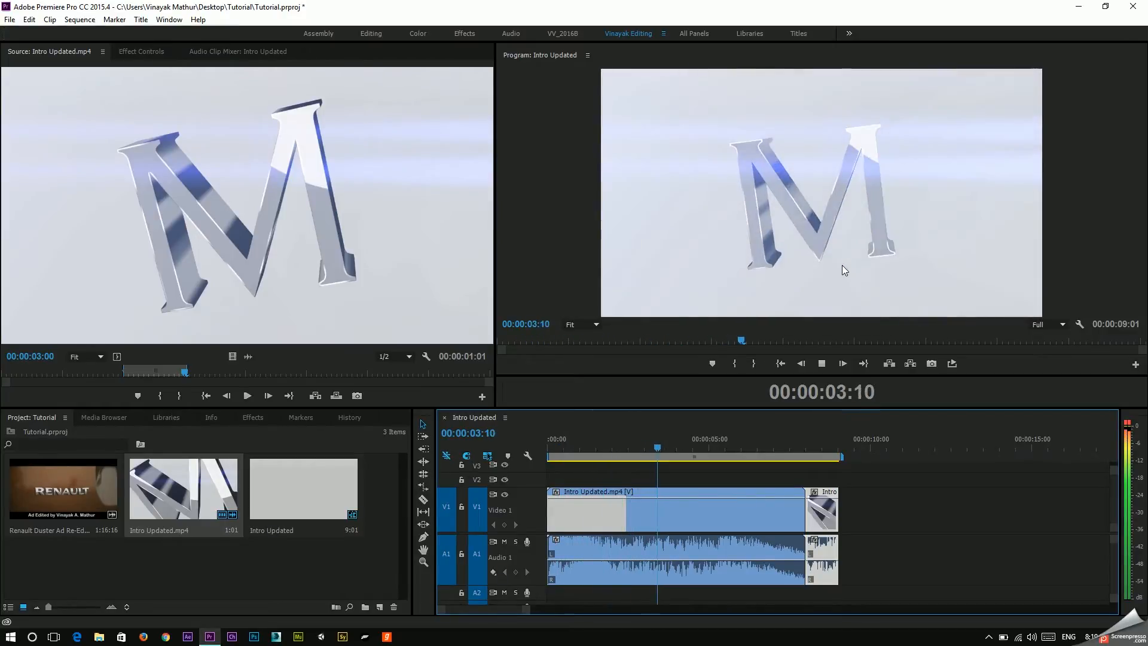
key(space)
click(247, 396)
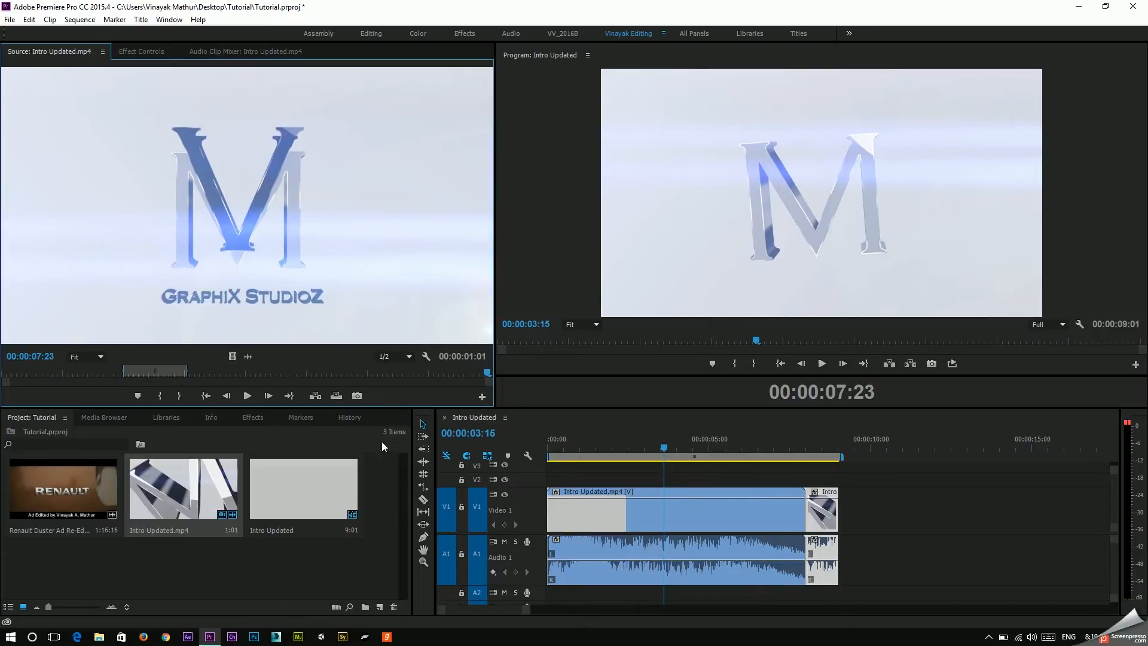
Step: Delete the short second clip from V1 and A1, and scrub the sequence to 00:00:02:07
click(820, 508)
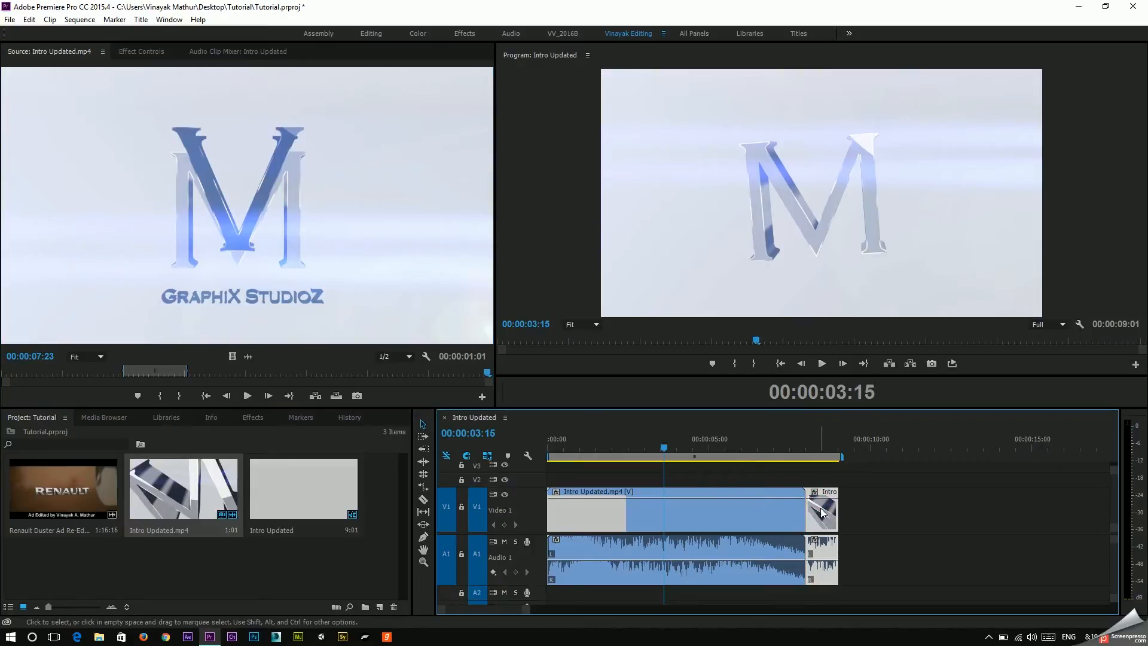
click(824, 520)
key(Delete)
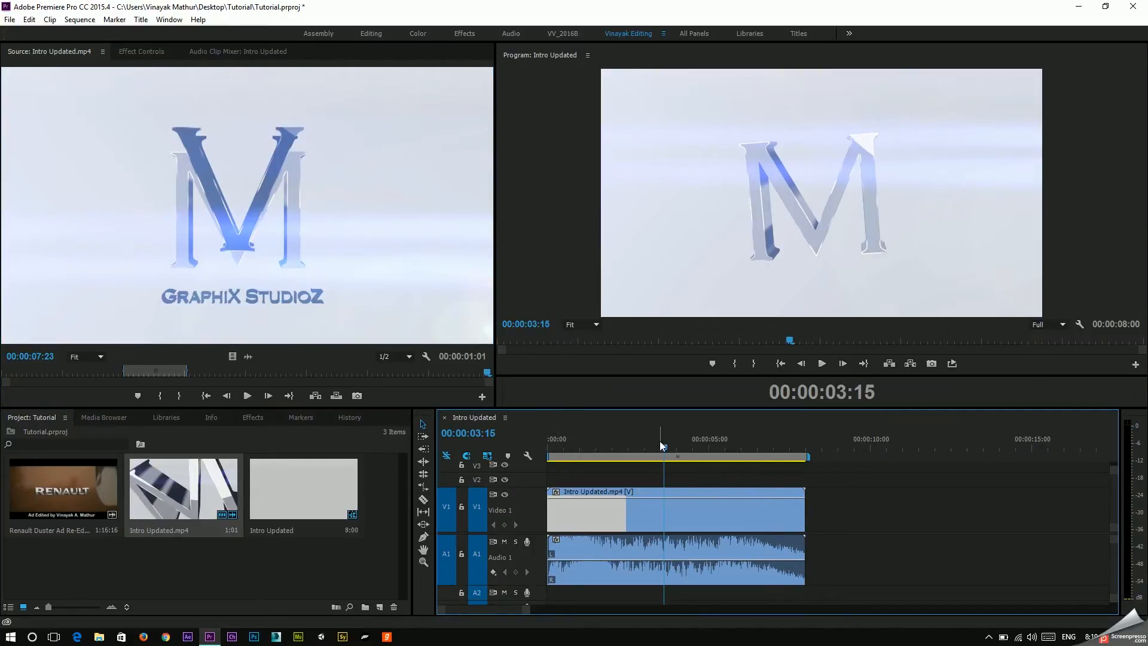
drag(659, 440, 620, 469)
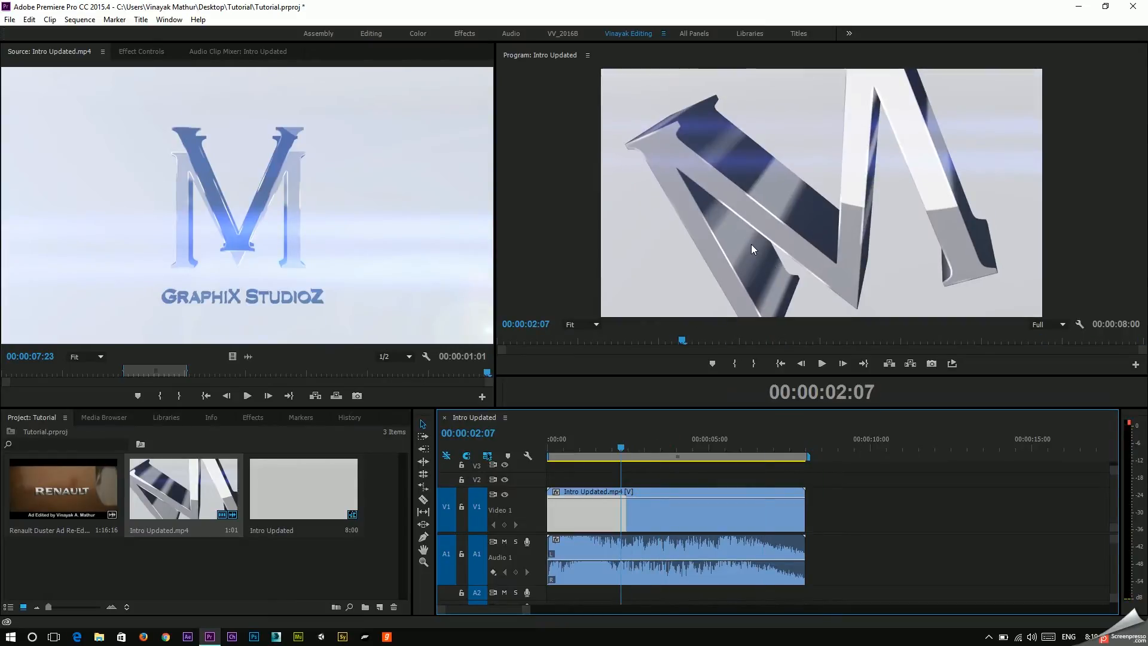
Step: Place the Renault Duster Ad Re-Edited clip directly after Intro Updated.mp4 on V1 and A1, and render the sequence previews
click(257, 571)
click(62, 509)
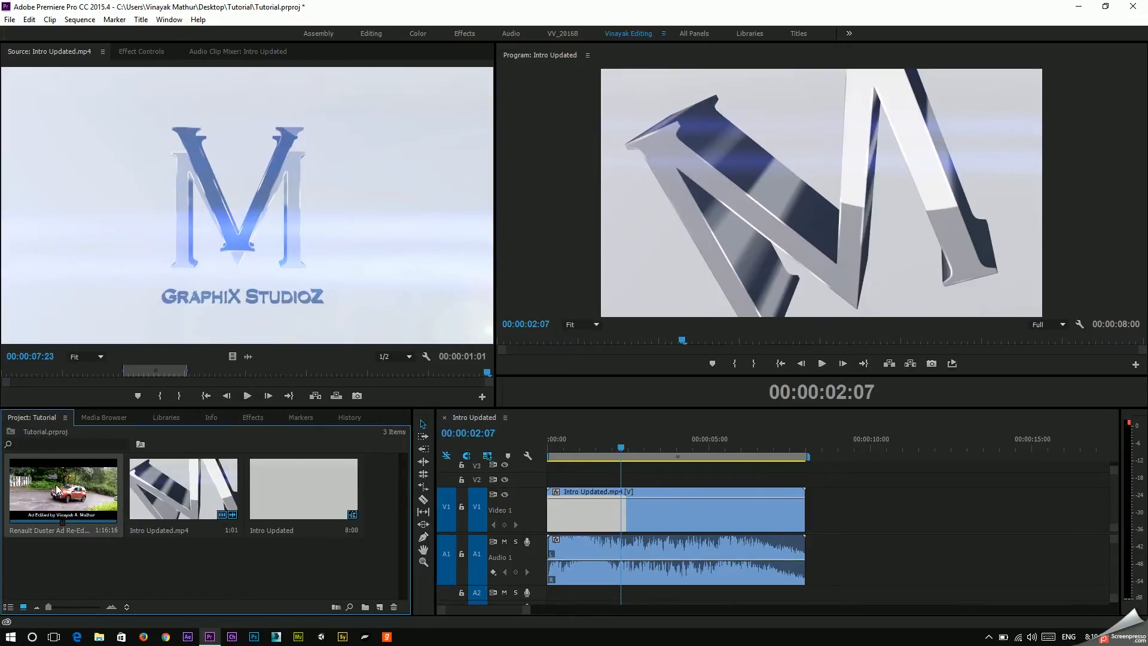
drag(57, 489, 809, 493)
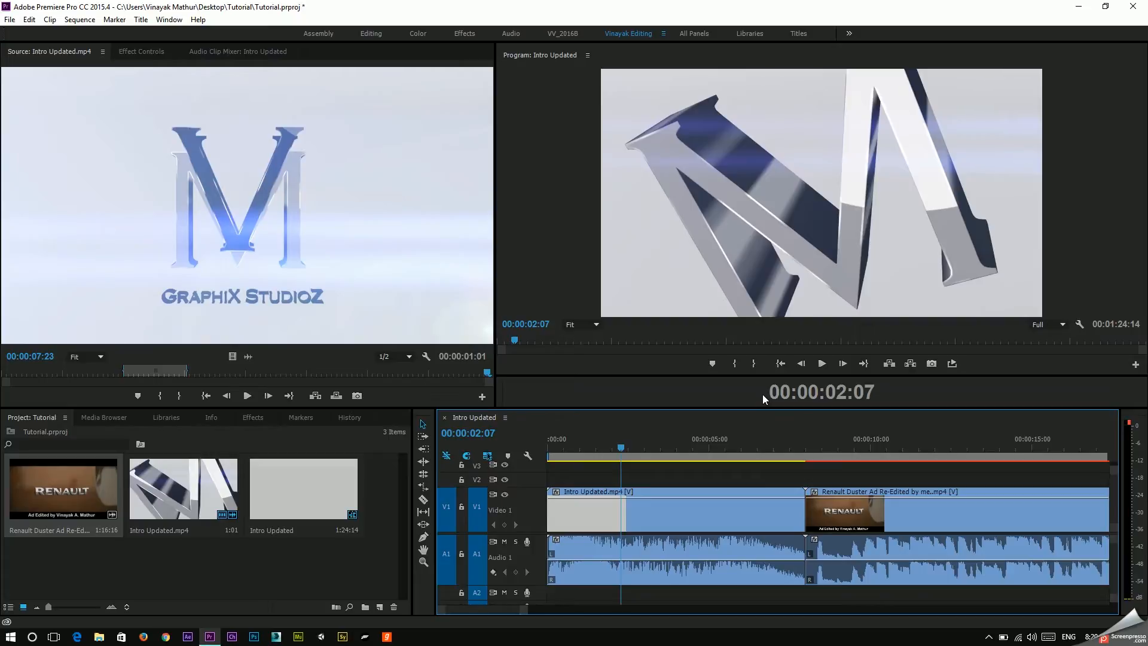
key(Return)
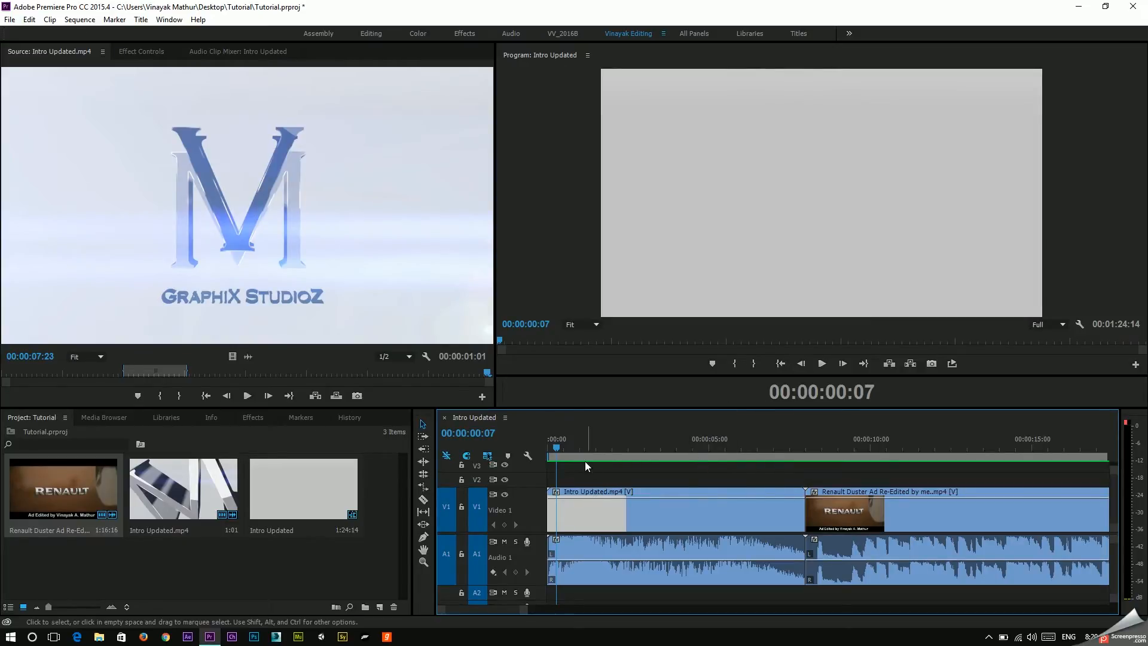
scroll(777, 484, down, 8)
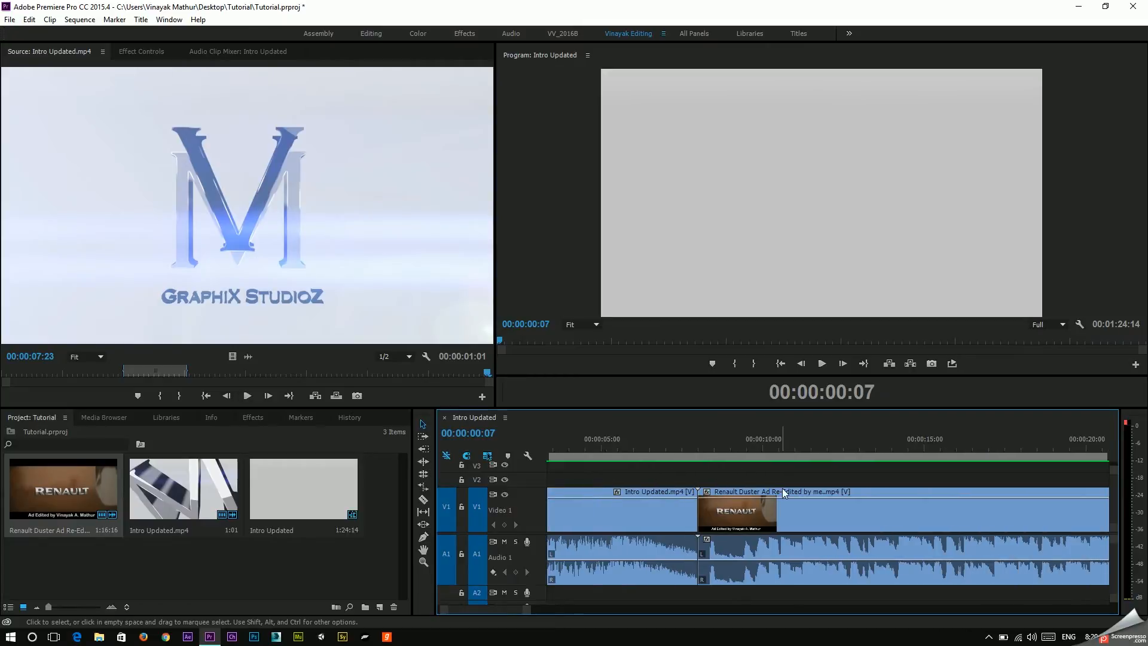
scroll(795, 521, down, 4)
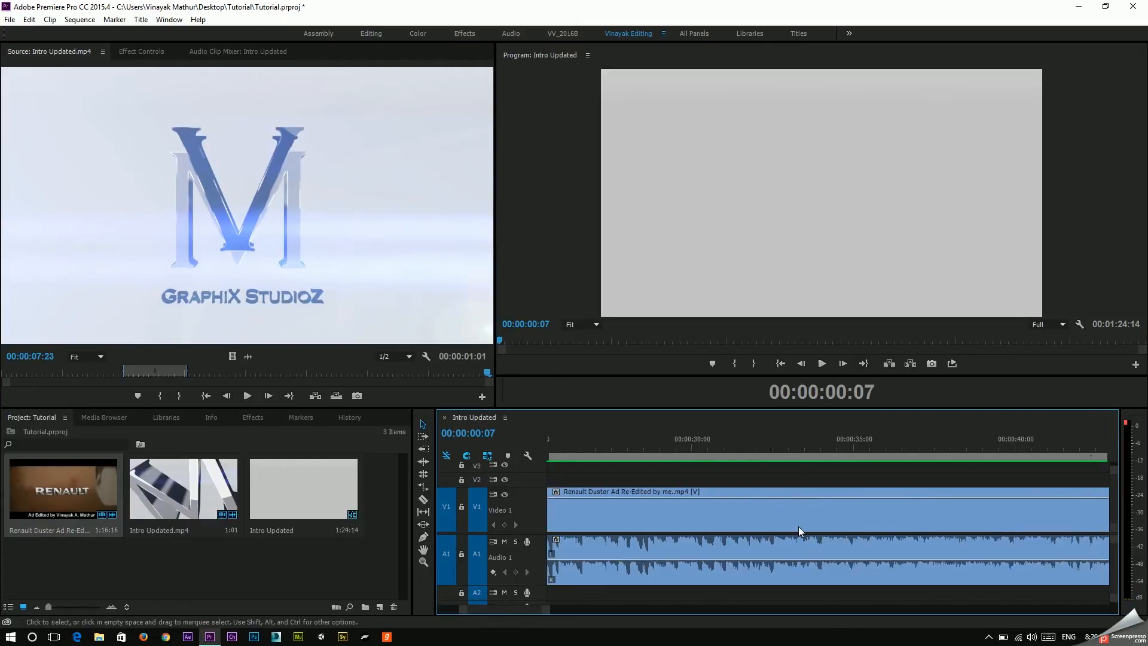
scroll(801, 514, up, 3)
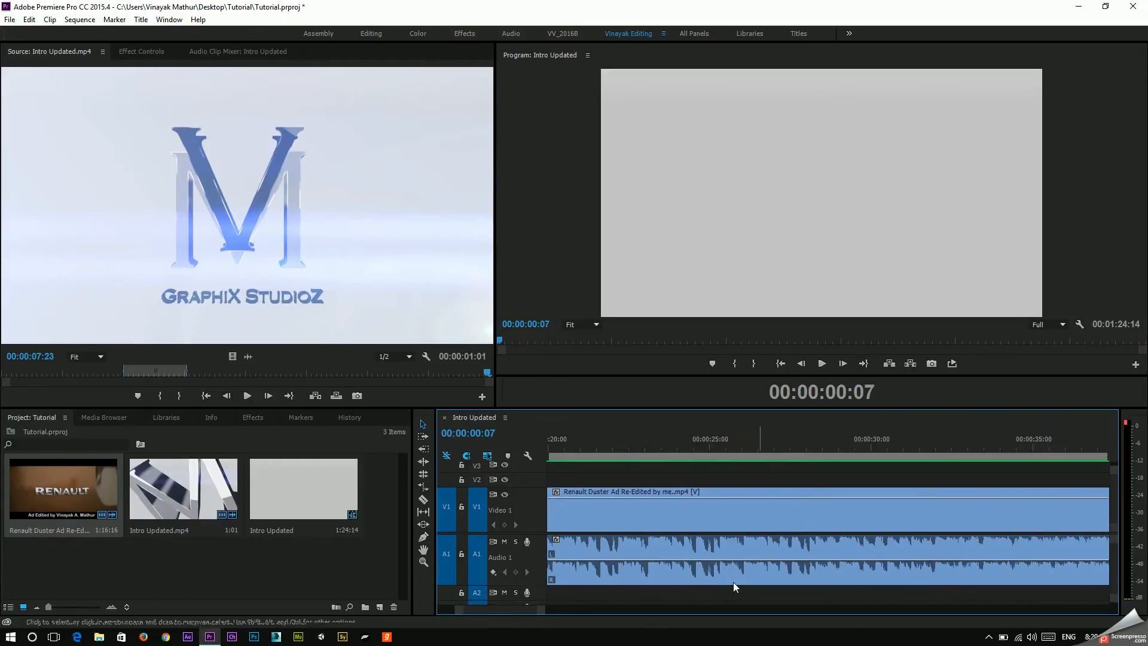
scroll(629, 566, up, 2)
scroll(629, 567, up, 2)
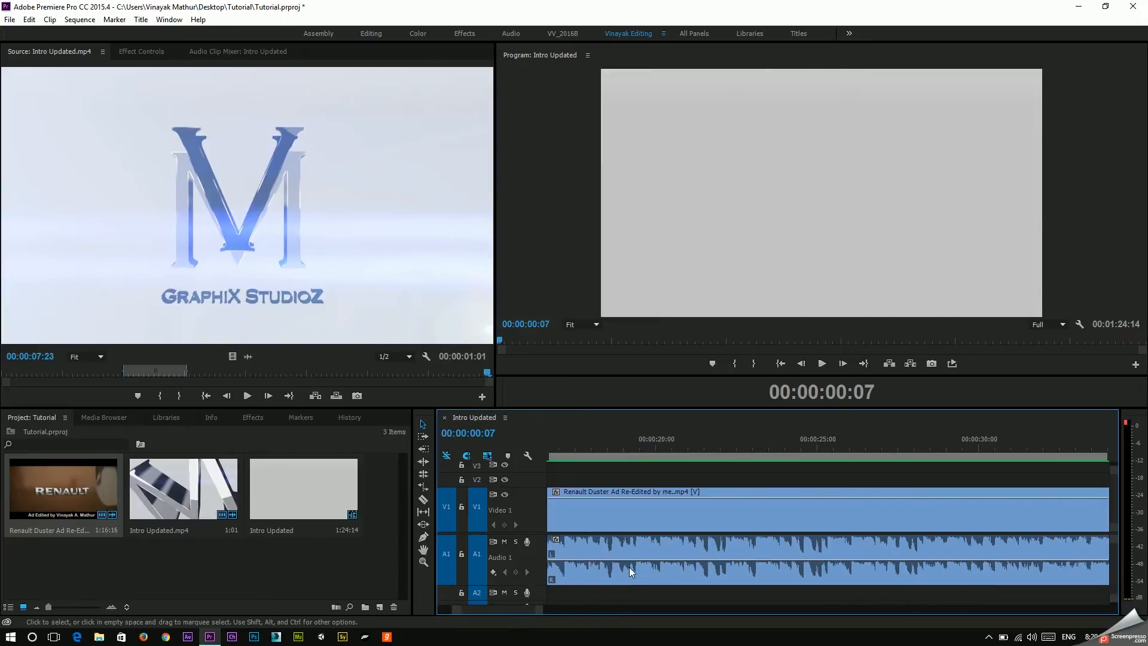
mouse_move(509, 609)
mouse_down()
mouse_move(453, 615)
mouse_move(655, 592)
mouse_move(442, 623)
mouse_up()
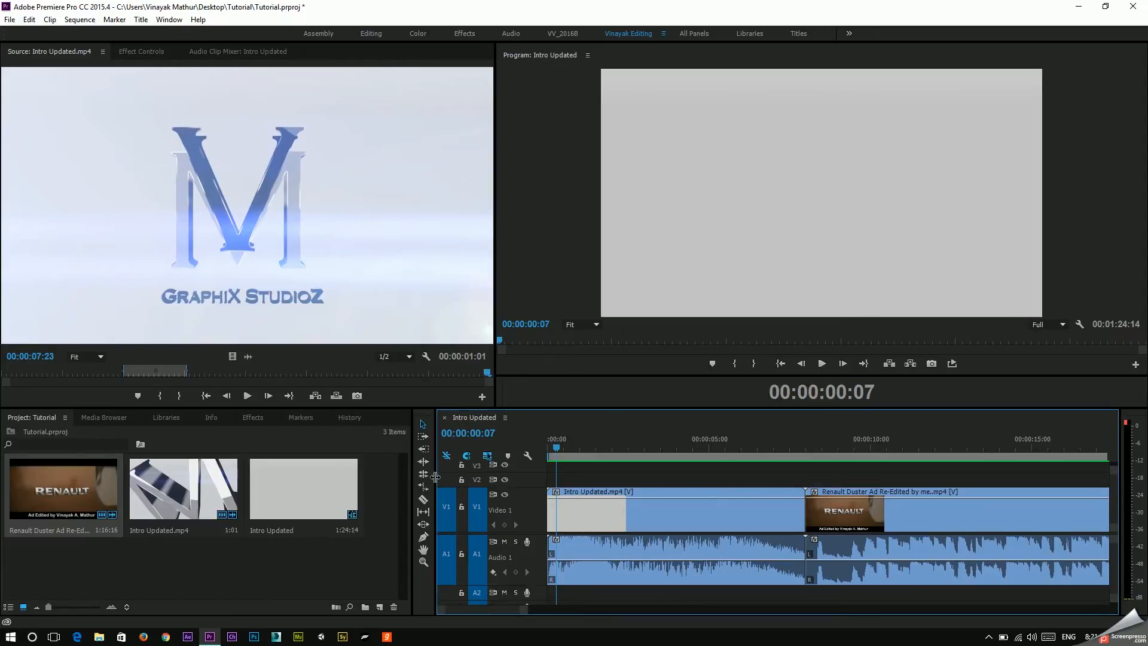
Step: Enlarge the Timeline panel in width and height, and zoom it out until both clips fit in view
drag(435, 476, 277, 477)
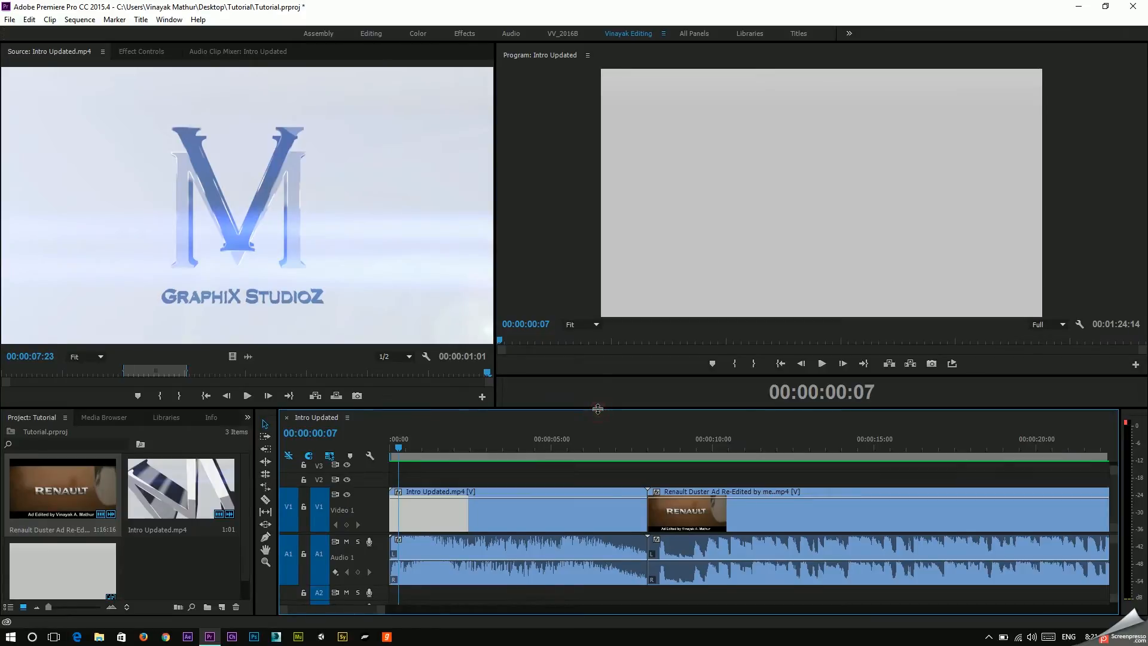
drag(598, 407, 608, 342)
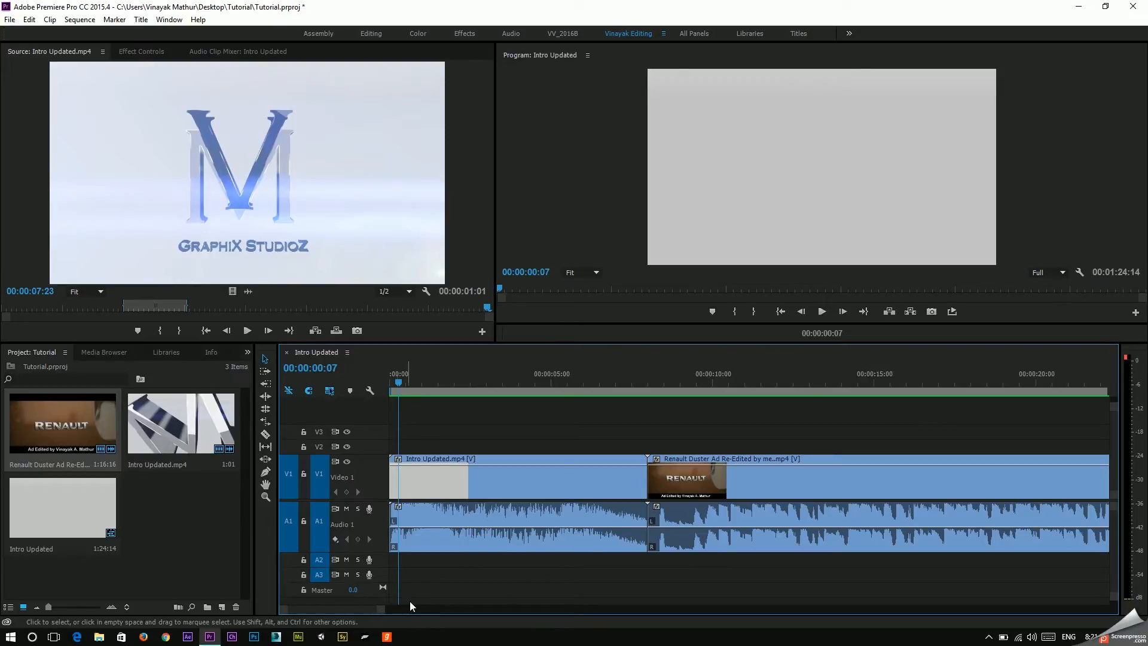
drag(383, 610, 994, 609)
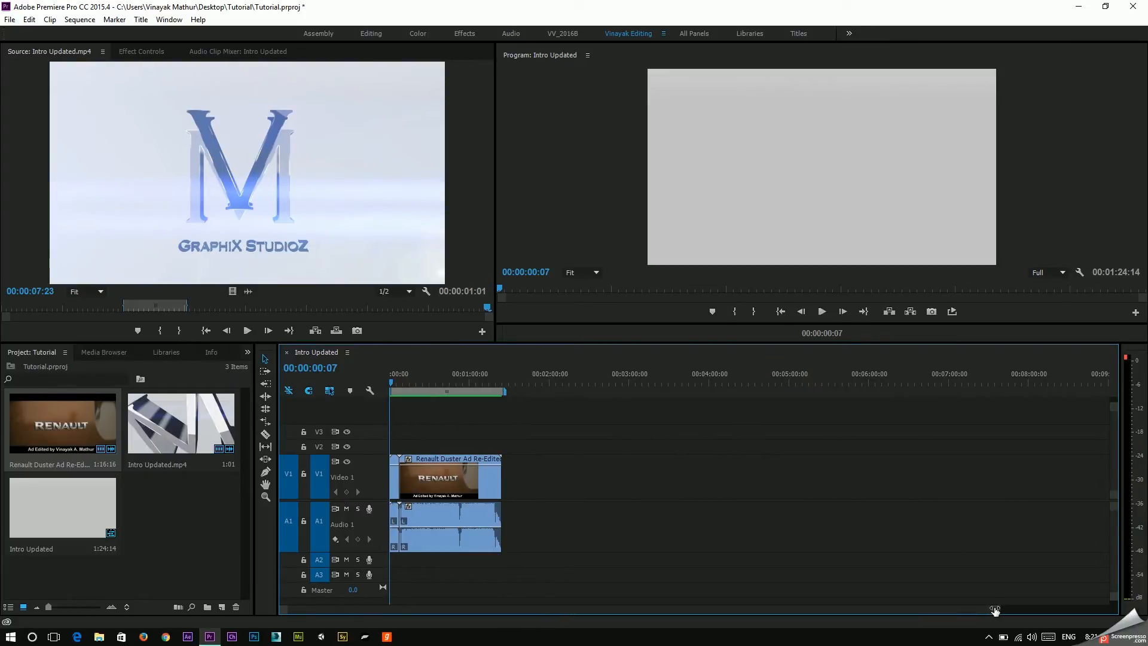
drag(994, 610, 870, 605)
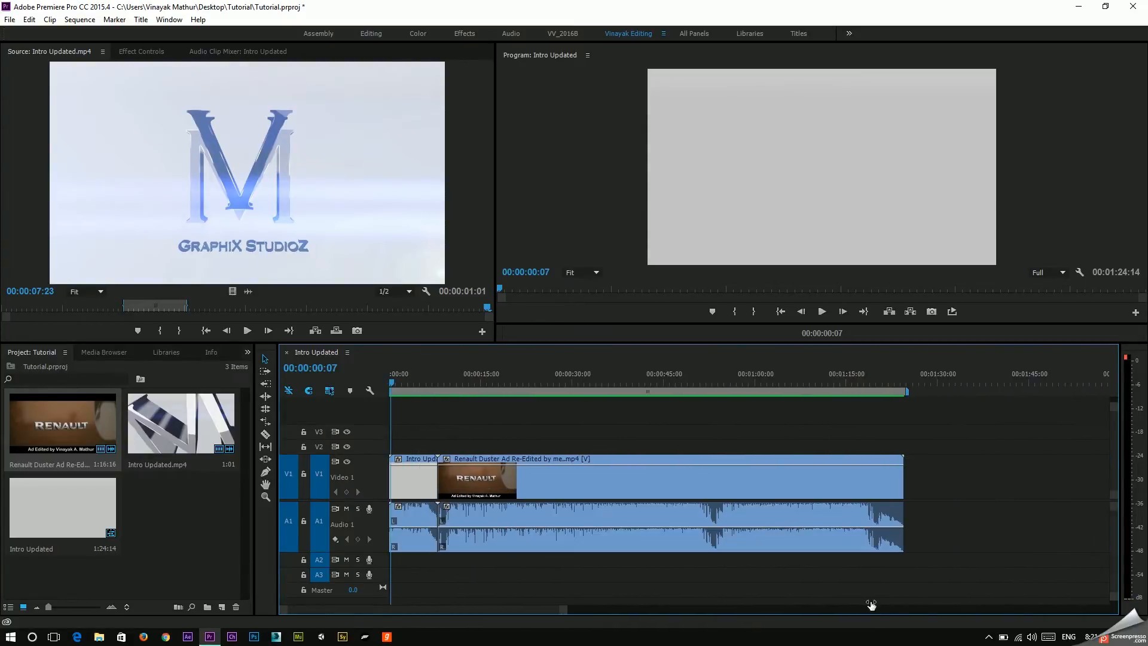
Step: Move the sequence playhead to 00:00:26:10 and start a new title of the Default Roll type
click(414, 383)
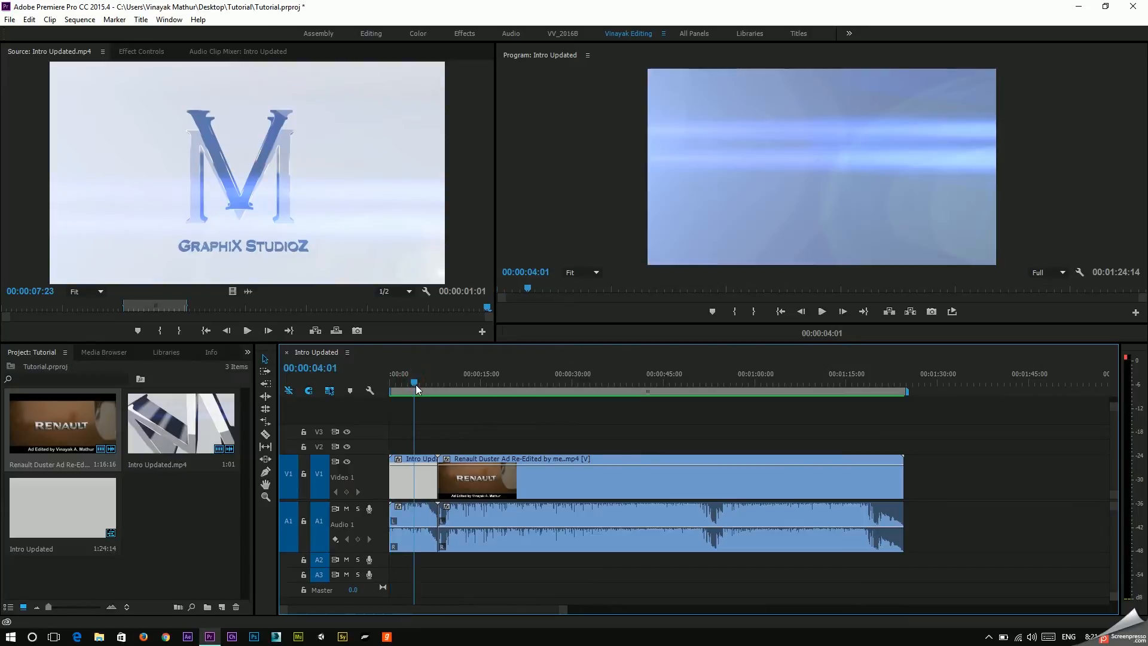
click(552, 375)
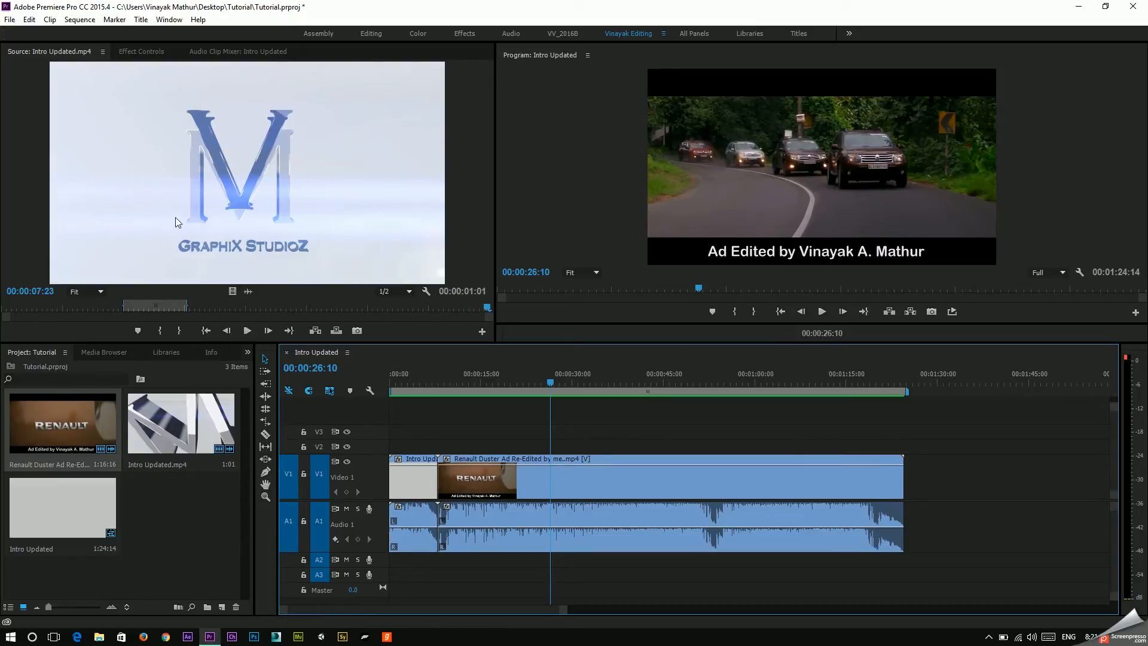
click(141, 19)
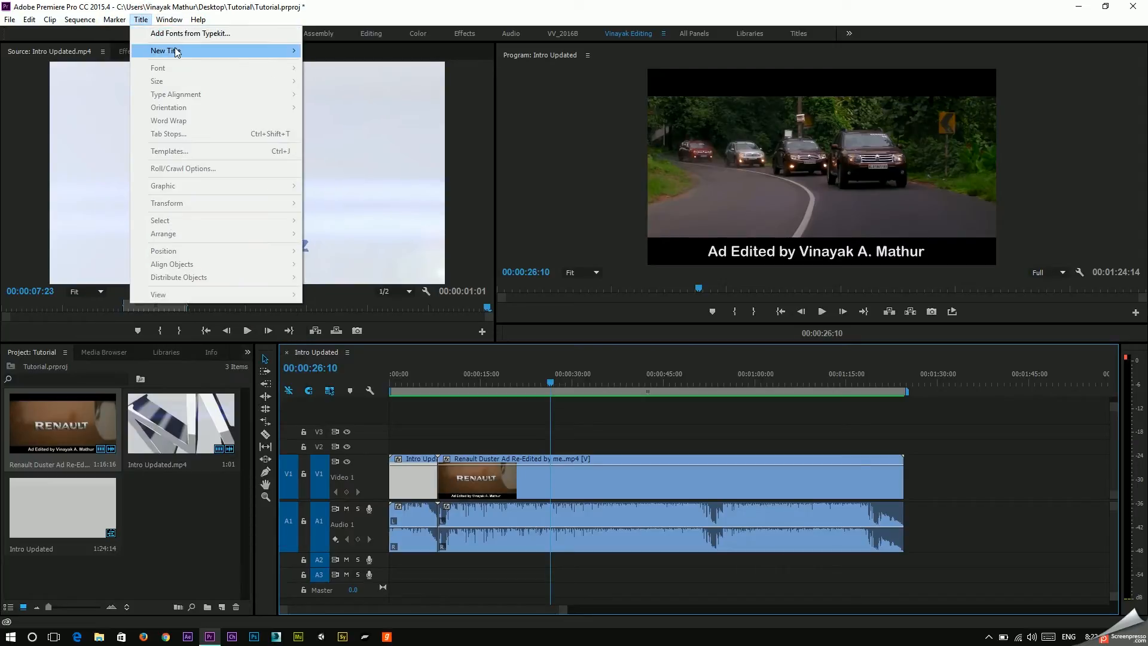
mouse_move(287, 51)
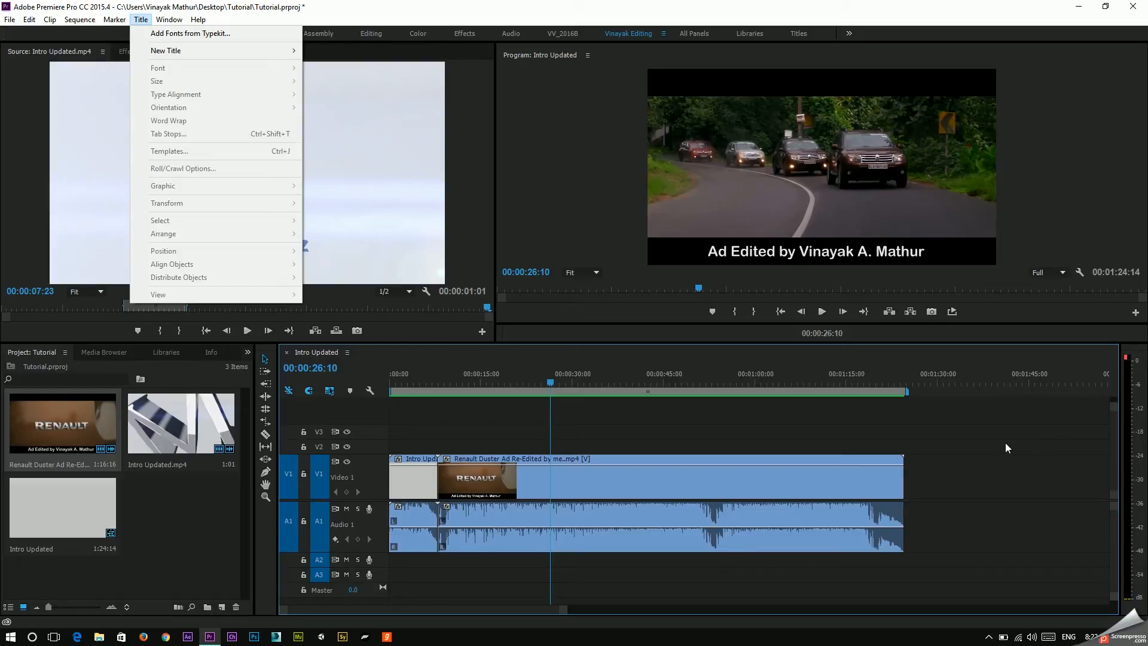
mouse_move(226, 54)
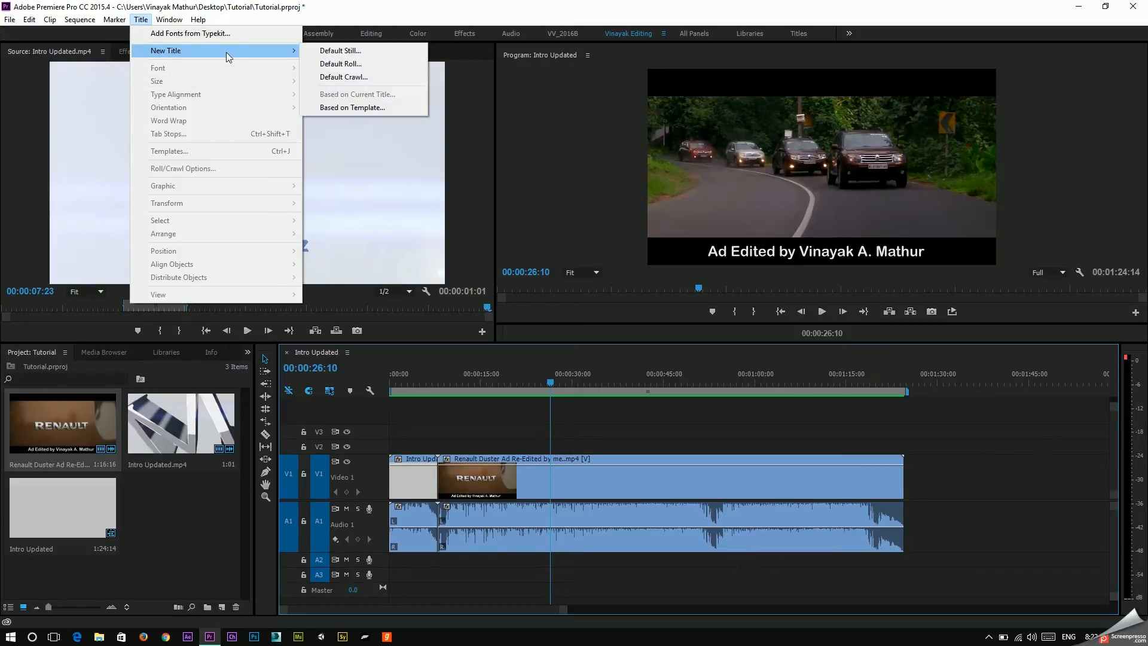
click(142, 20)
click(141, 20)
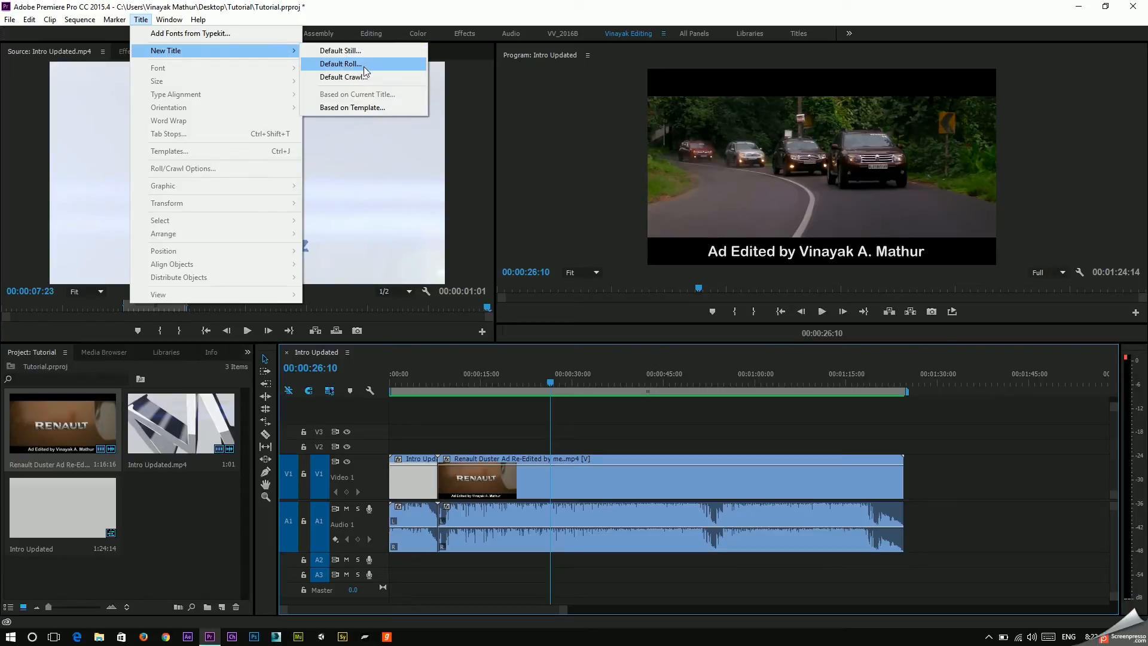
click(364, 66)
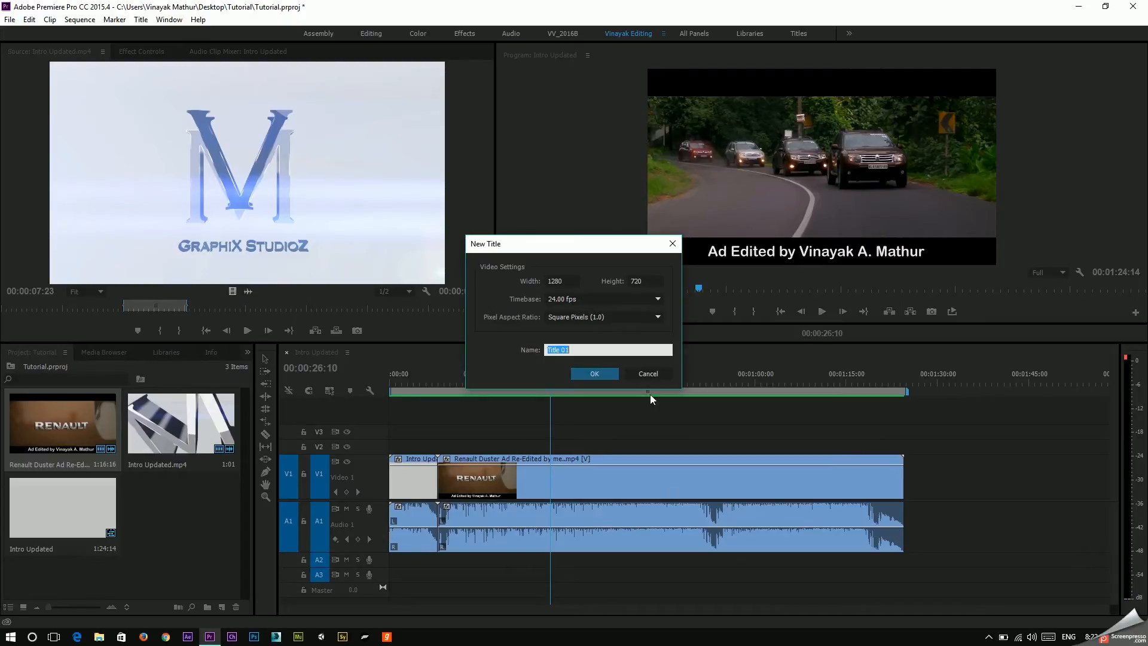
Step: Create the title with a timebase of 25.00 fps and the name Roll
click(612, 301)
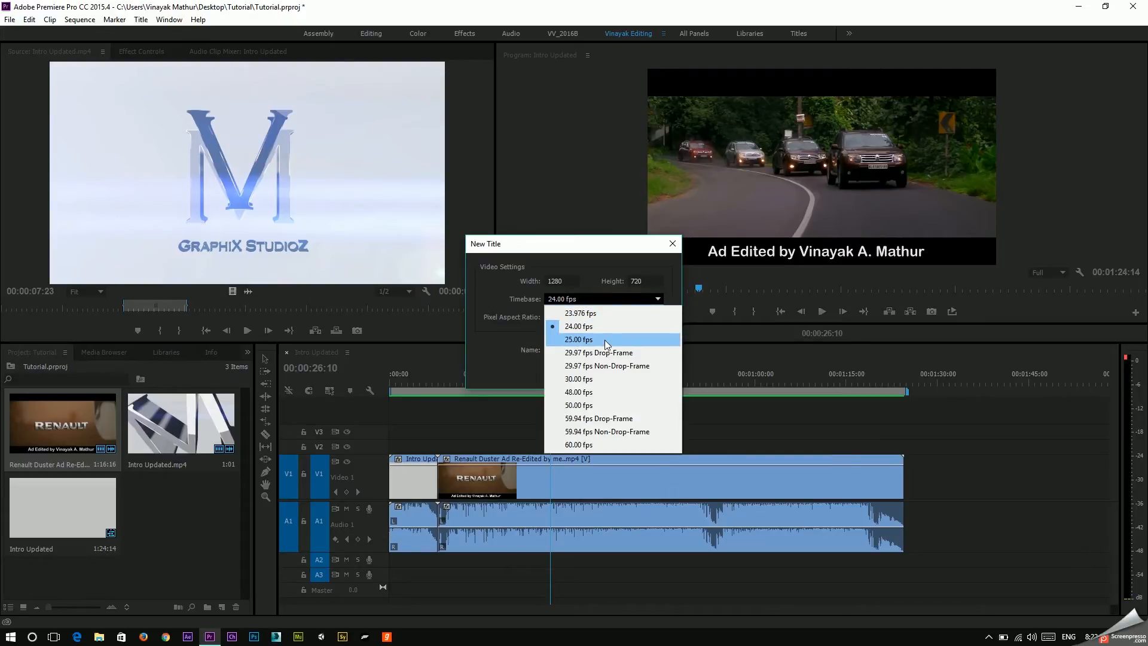
click(605, 341)
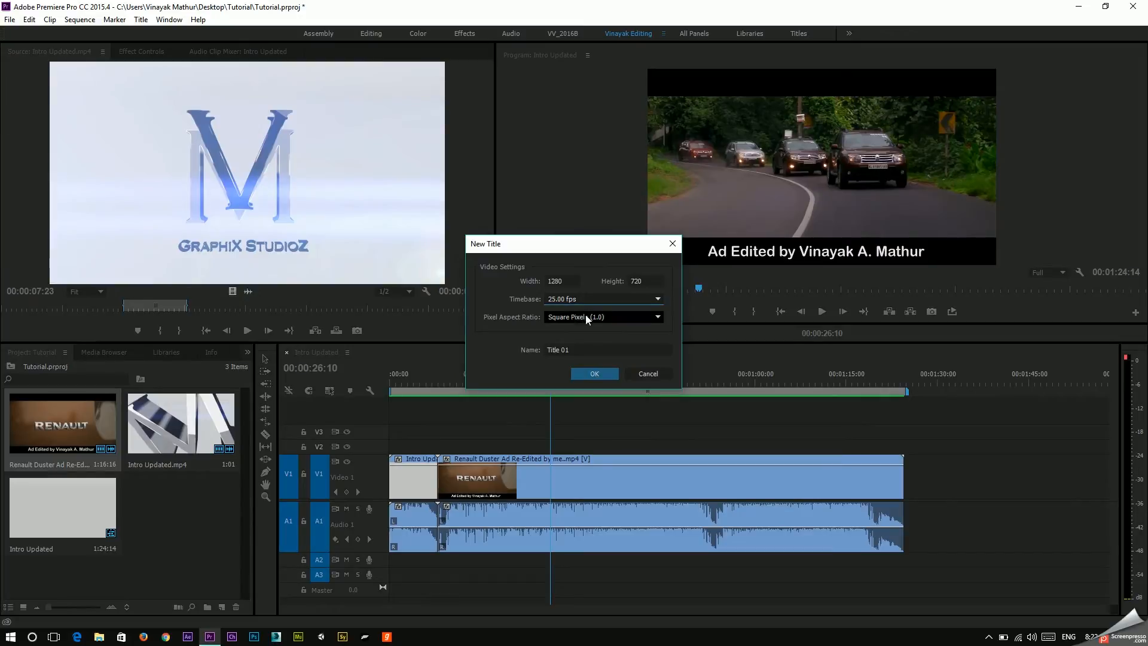
drag(588, 244, 533, 151)
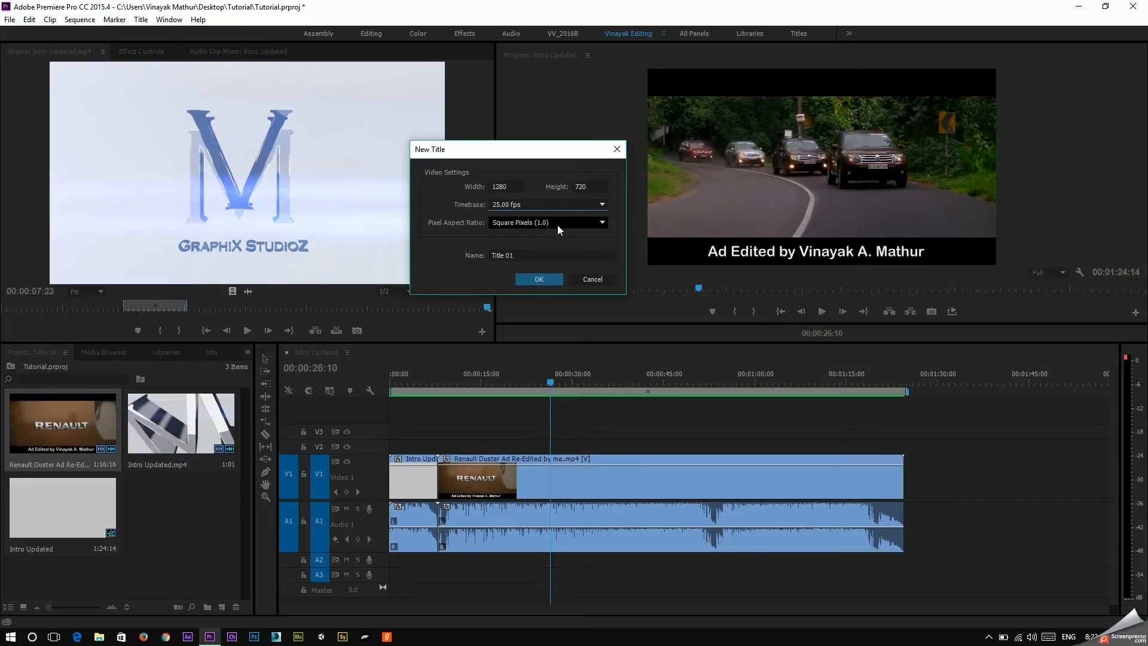
click(489, 261)
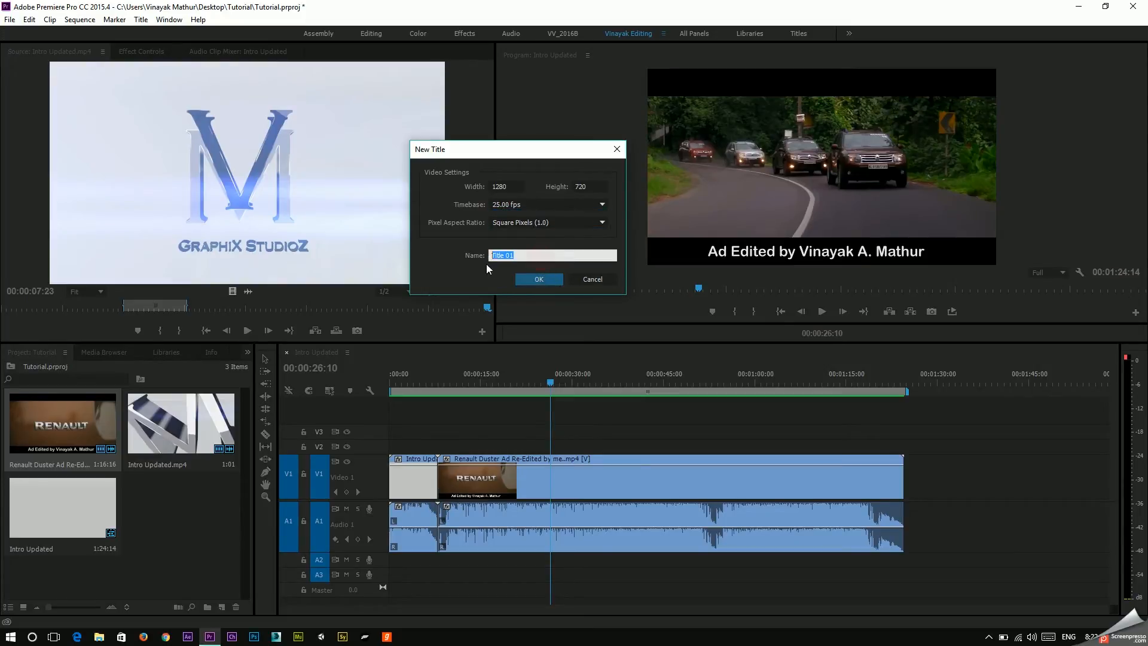
text(Roll)
key(Return)
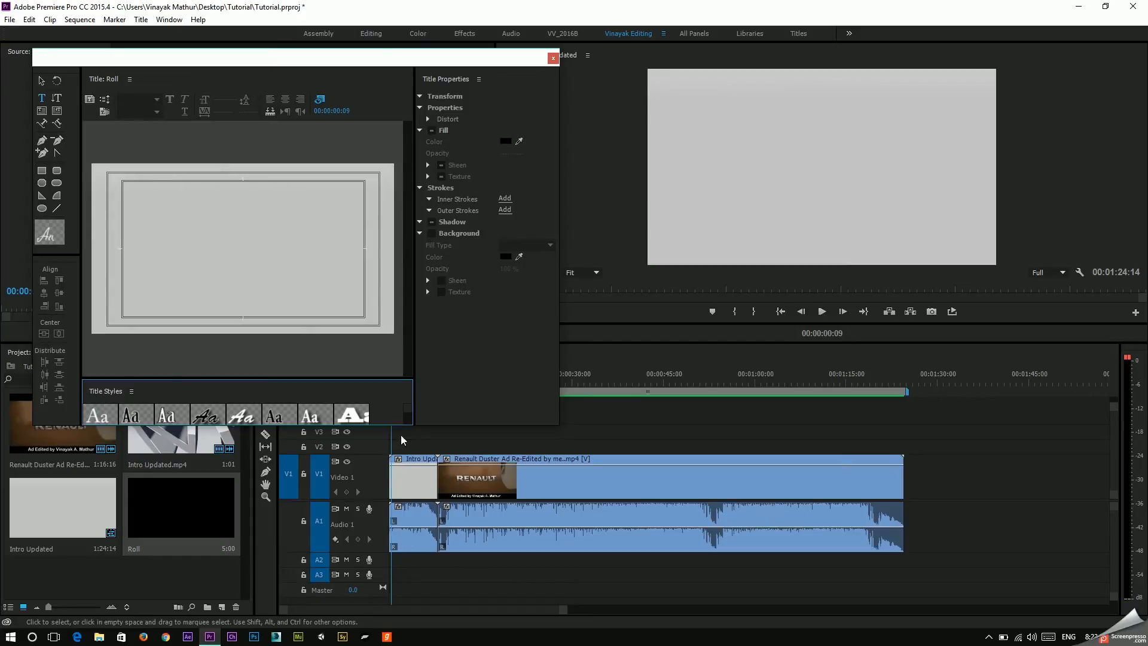
Step: Move the title window out of the way and scrub the sequence to 00:00:55:11 as its background frame
drag(454, 58, 421, 10)
click(617, 381)
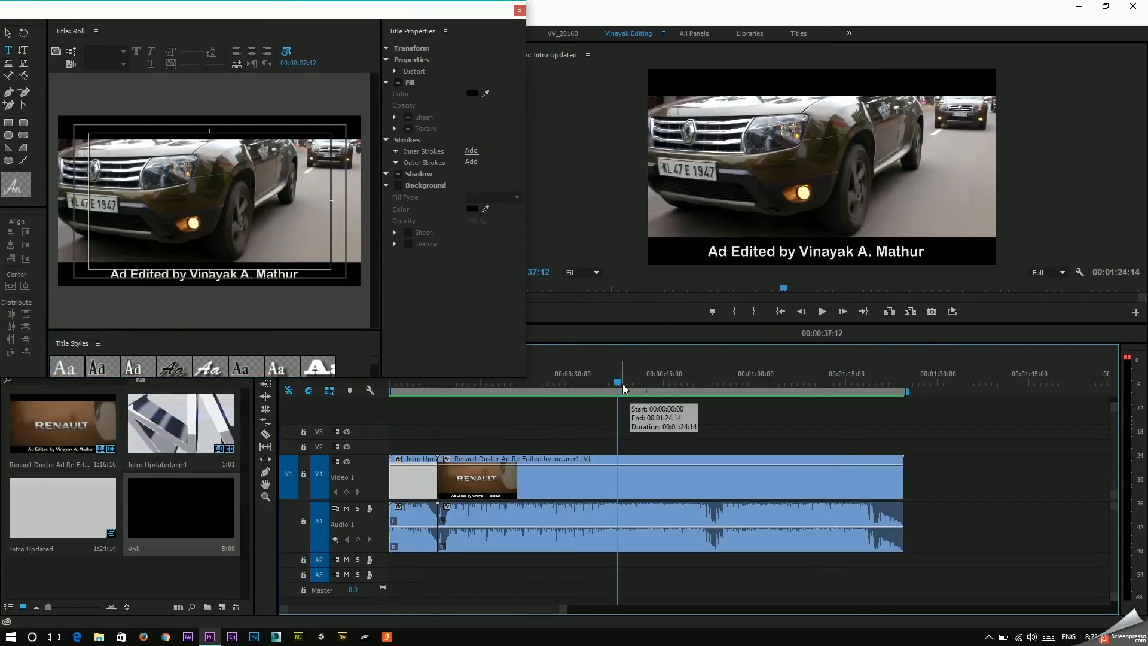
drag(622, 384, 728, 388)
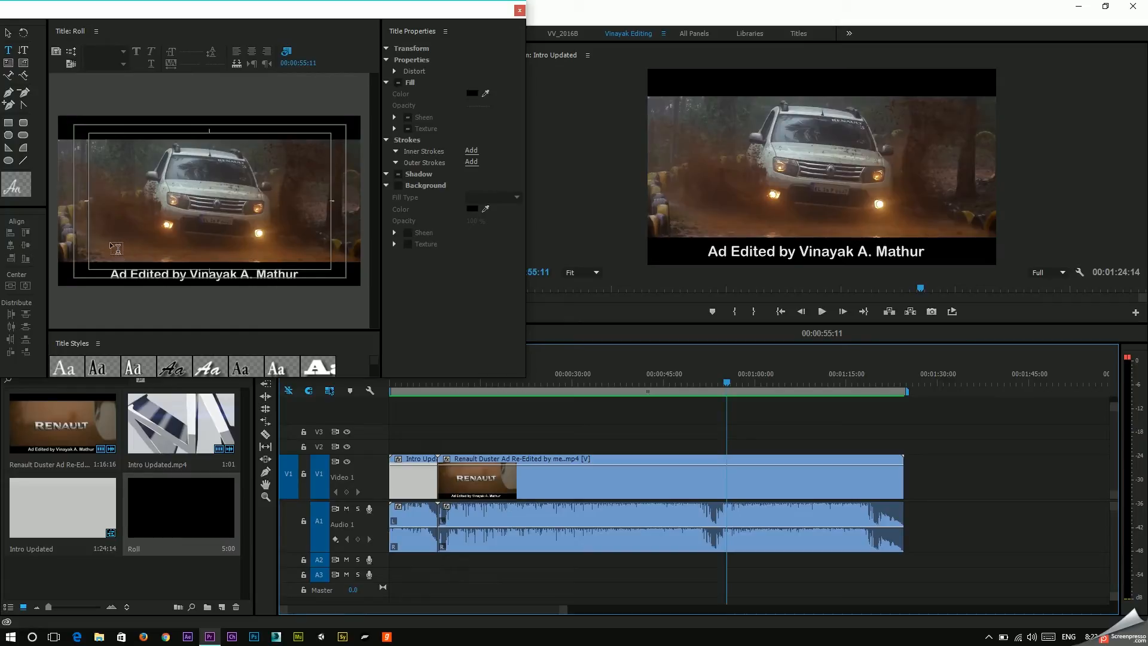
Step: Draw a text box about 844 by 70 just above the existing caption in the Roll title and fill it with placeholder text
drag(109, 242, 310, 259)
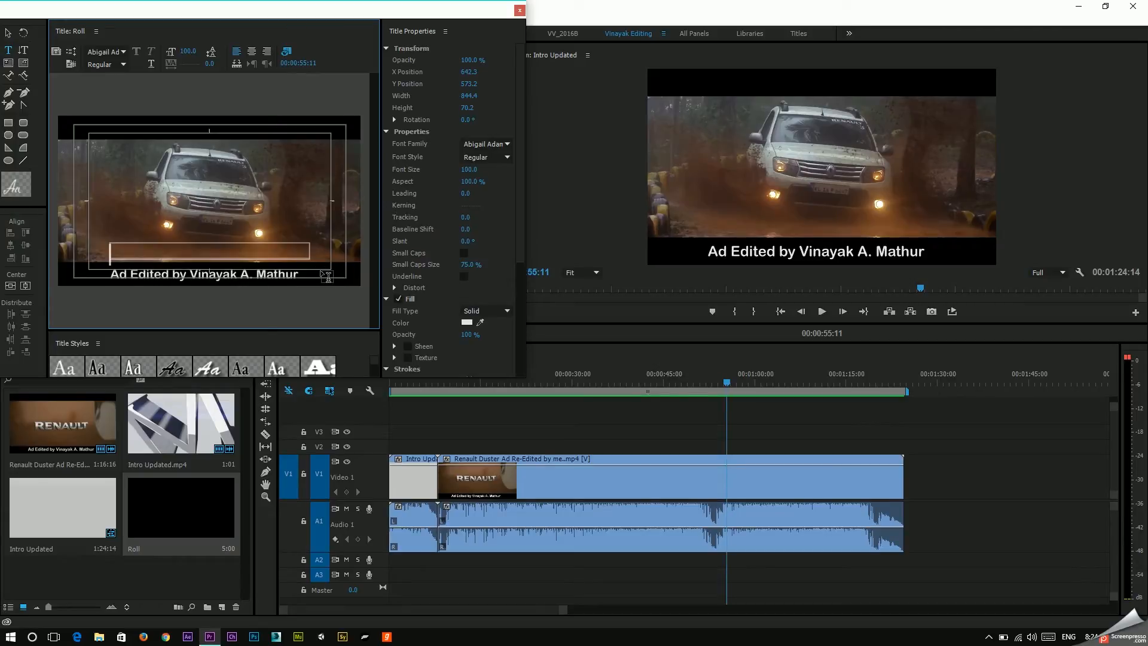
text(sou si l ji uhbdf jbu bf)
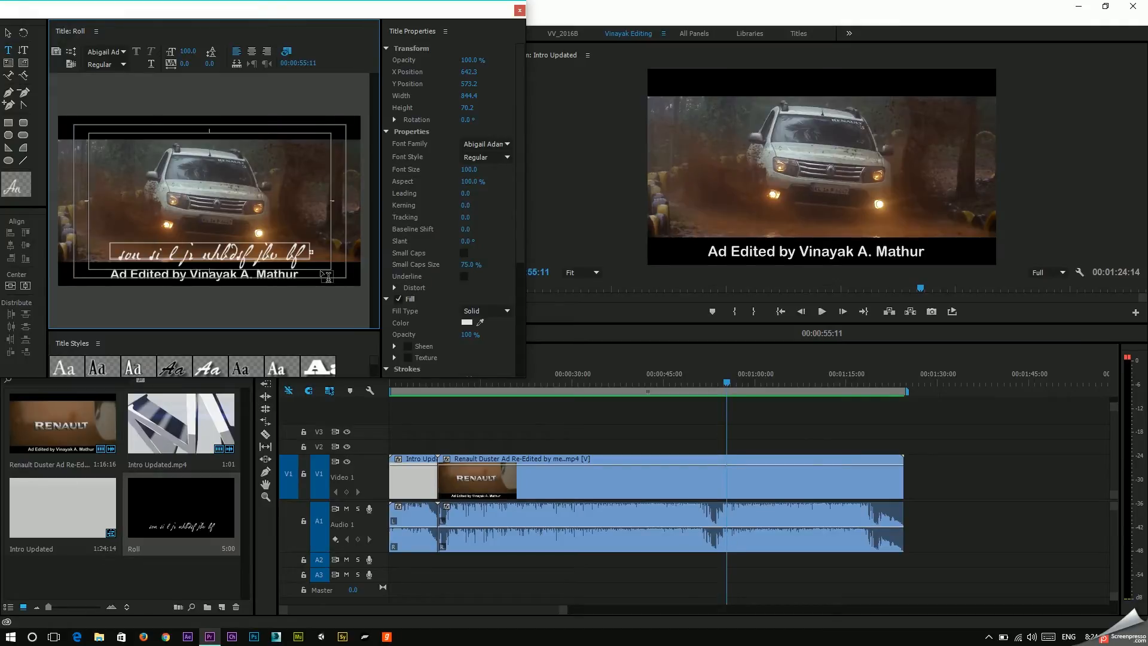
key(BackSpace)
key(BackSpace)
key(BackSpace)
key(BackSpace)
key(BackSpace)
key(BackSpace)
key(BackSpace)
text(i)
text(ou)
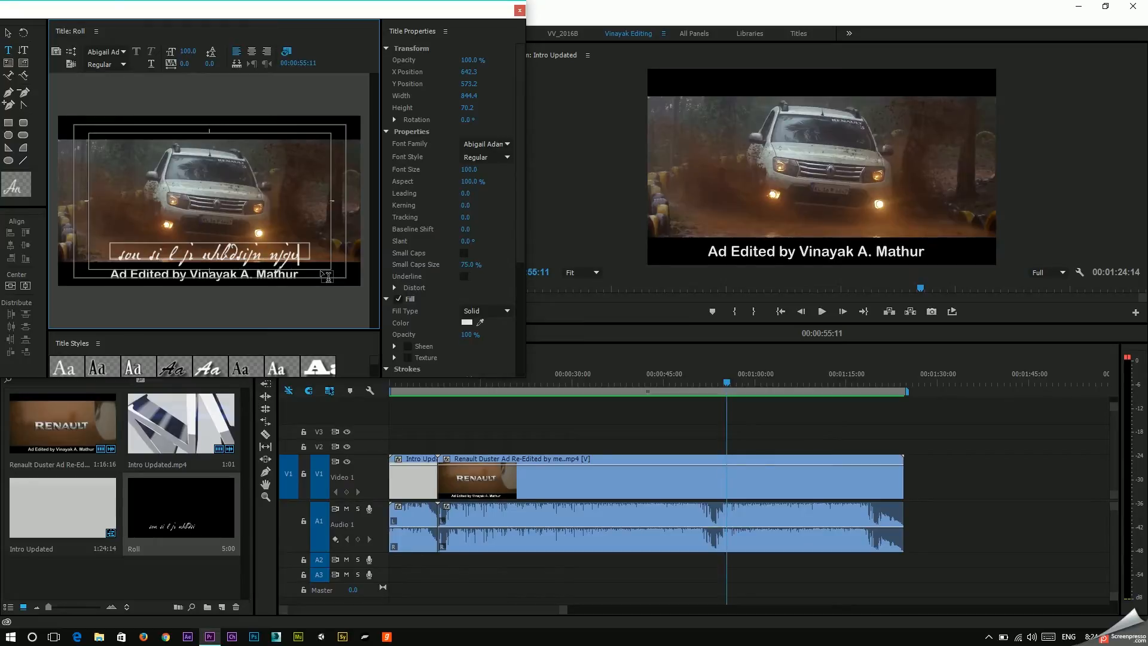
Step: Finish the Roll title's text, review its Roll/Crawl options with the Roll type kept, and close the title editor
key(Escape)
key(Left)
key(Return)
key(BackSpace)
key(Return)
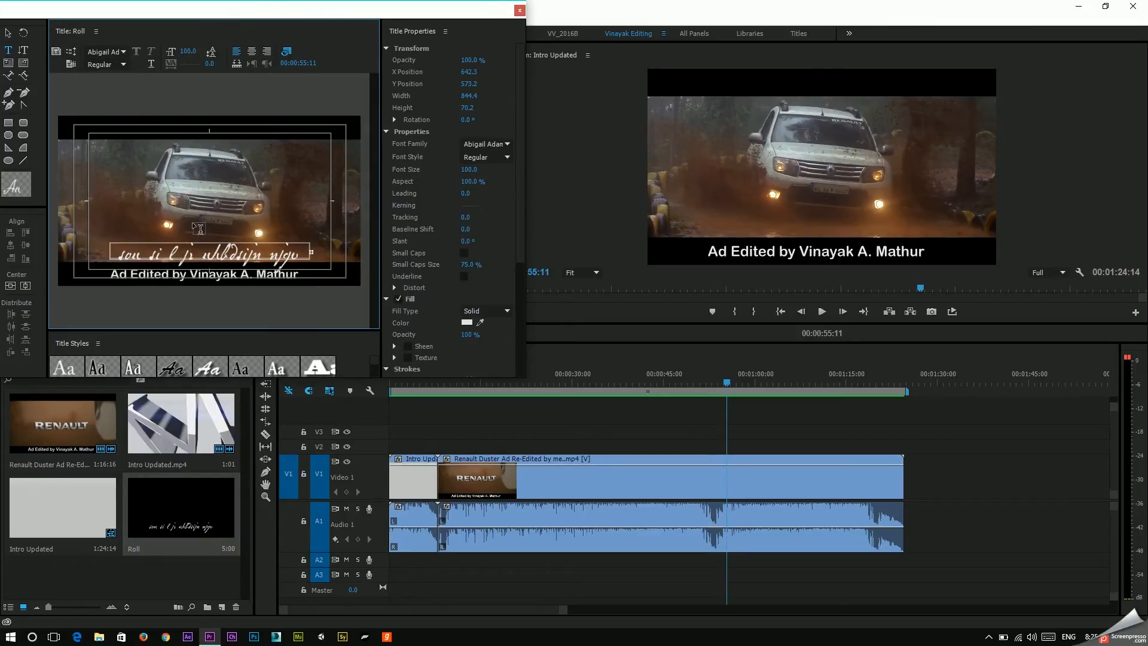
click(71, 54)
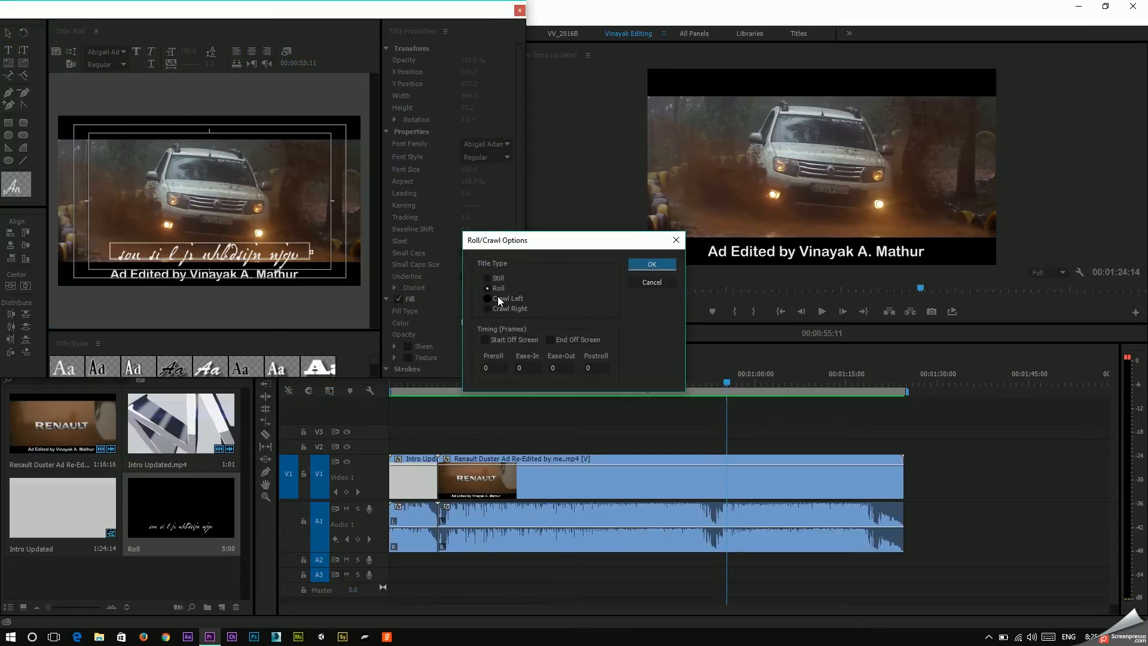
click(655, 267)
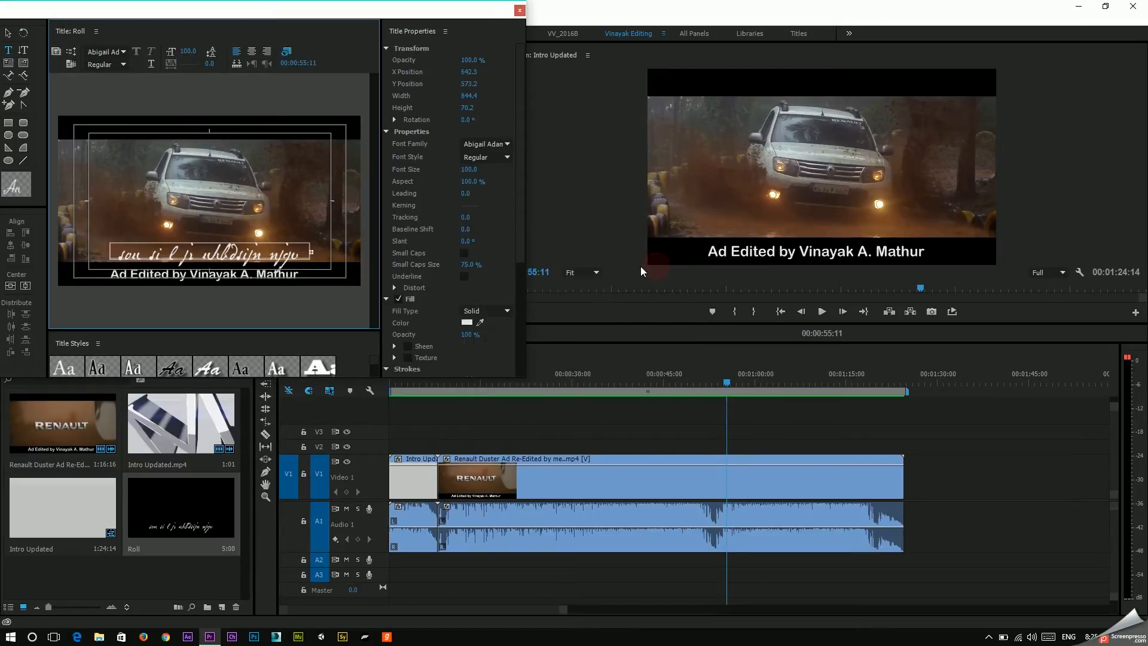
click(520, 11)
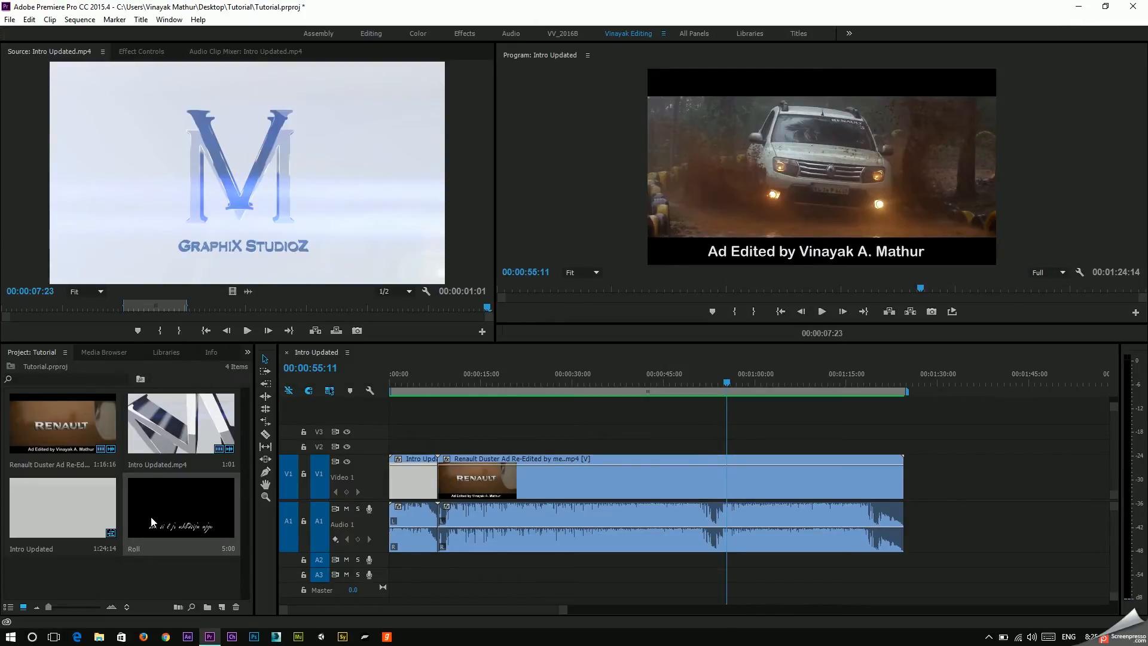
Step: Place the Roll title directly after the Renault clip on Video 1 and play that part of the sequence
click(200, 531)
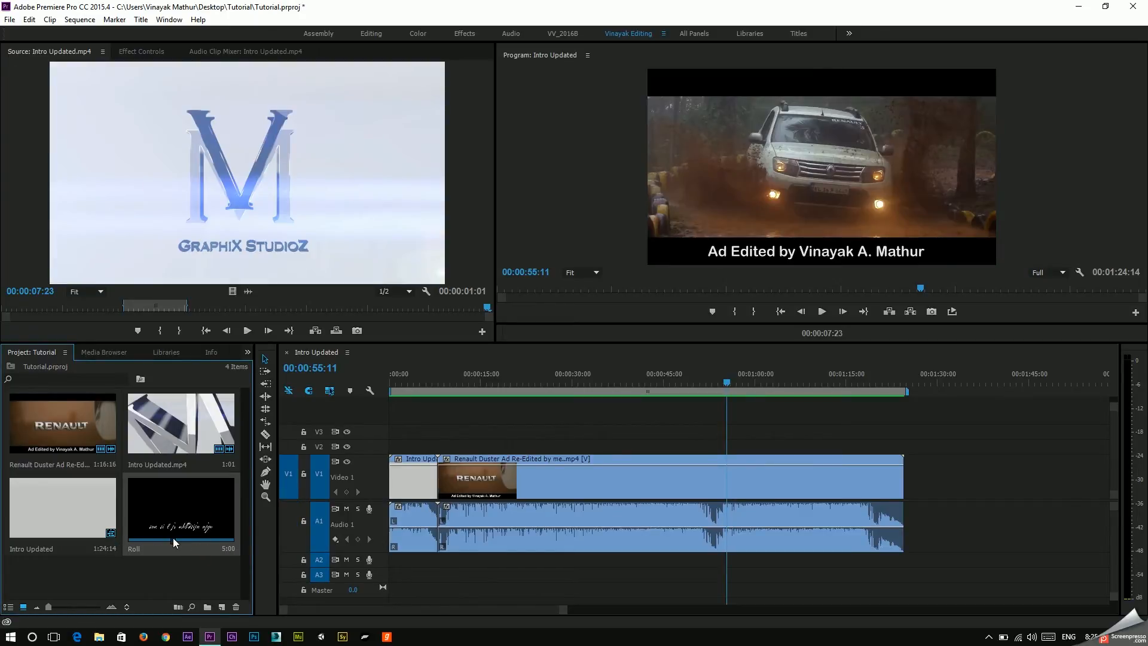
drag(176, 527, 899, 475)
click(890, 377)
key(space)
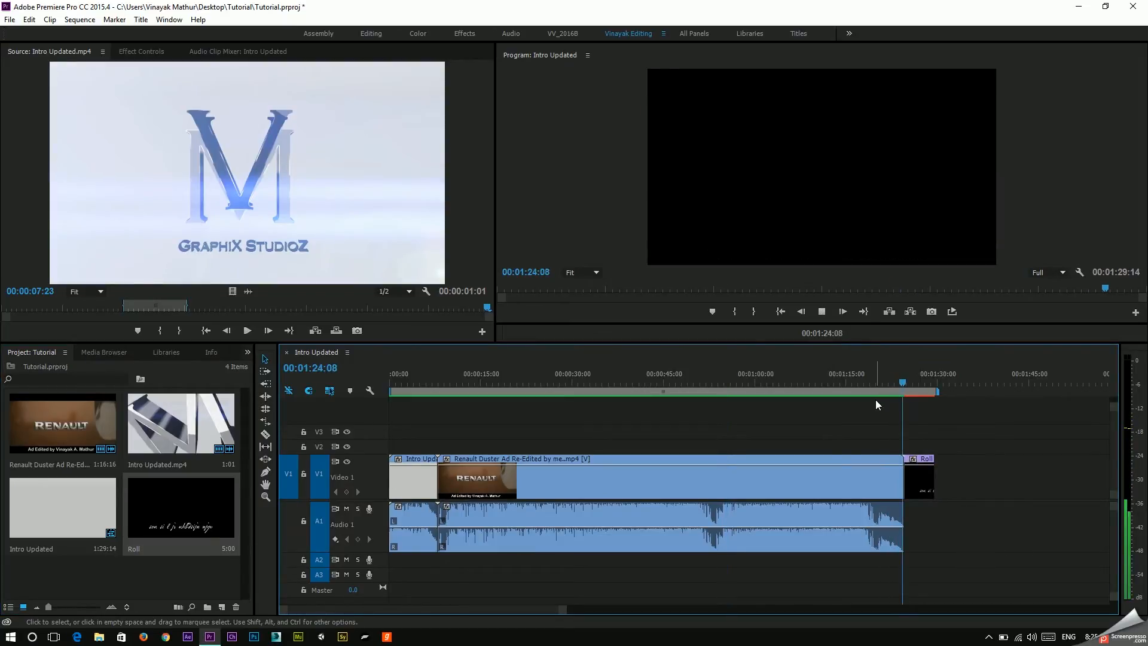
key(space)
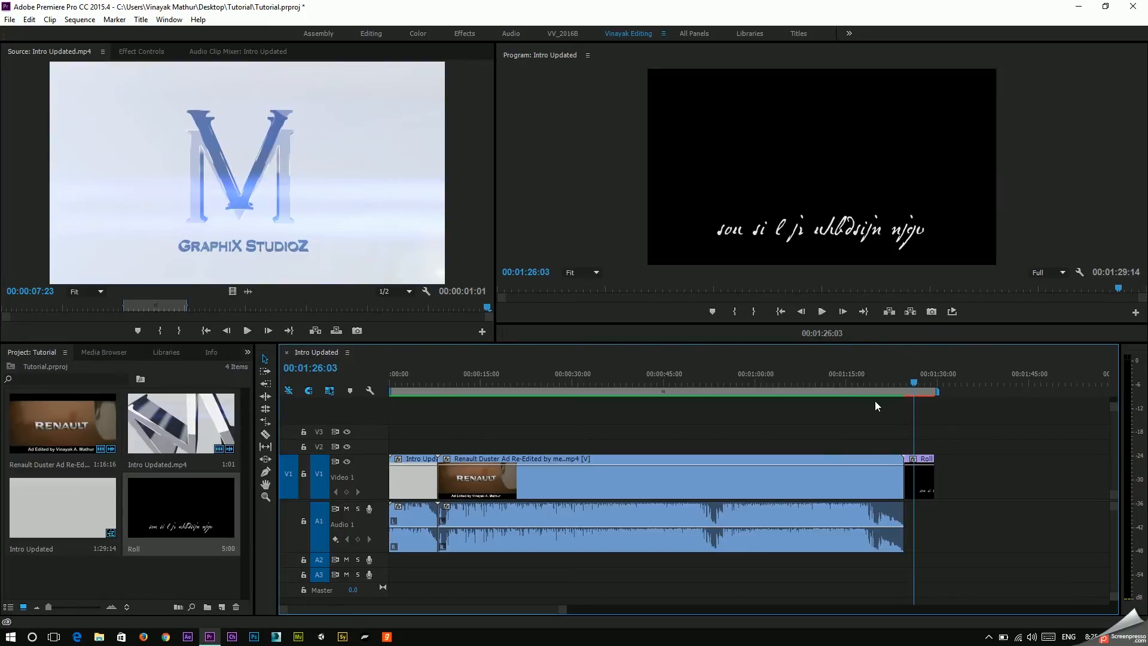
Step: Delete the Roll clip from the end of the sequence and remove the Roll title from the project
click(925, 486)
key(Delete)
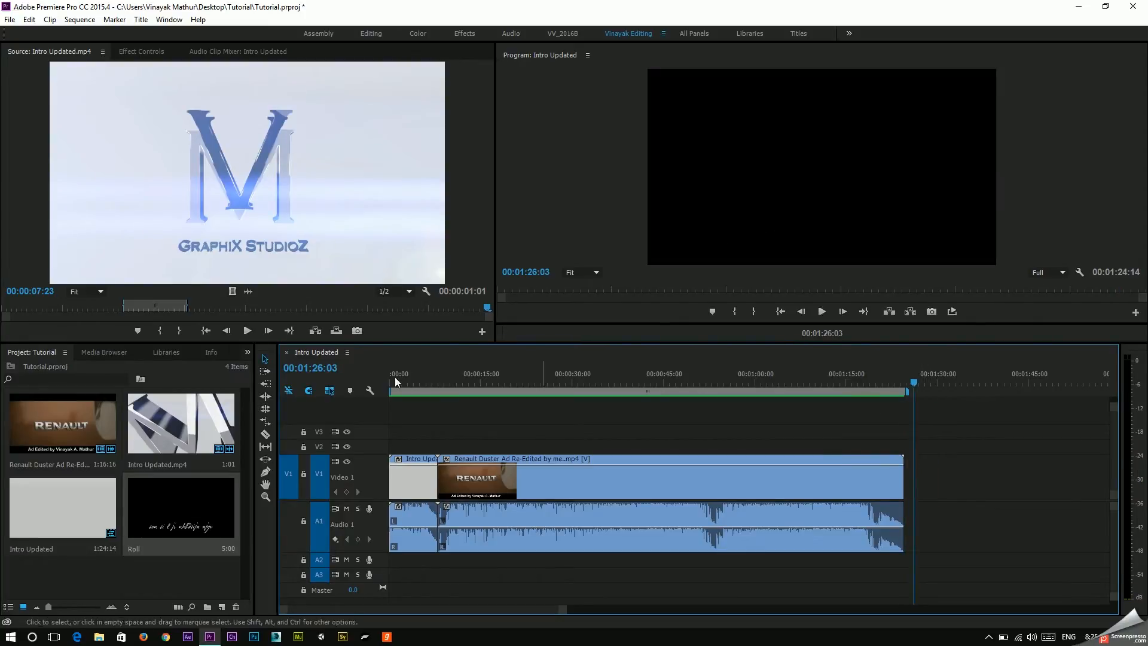
click(220, 513)
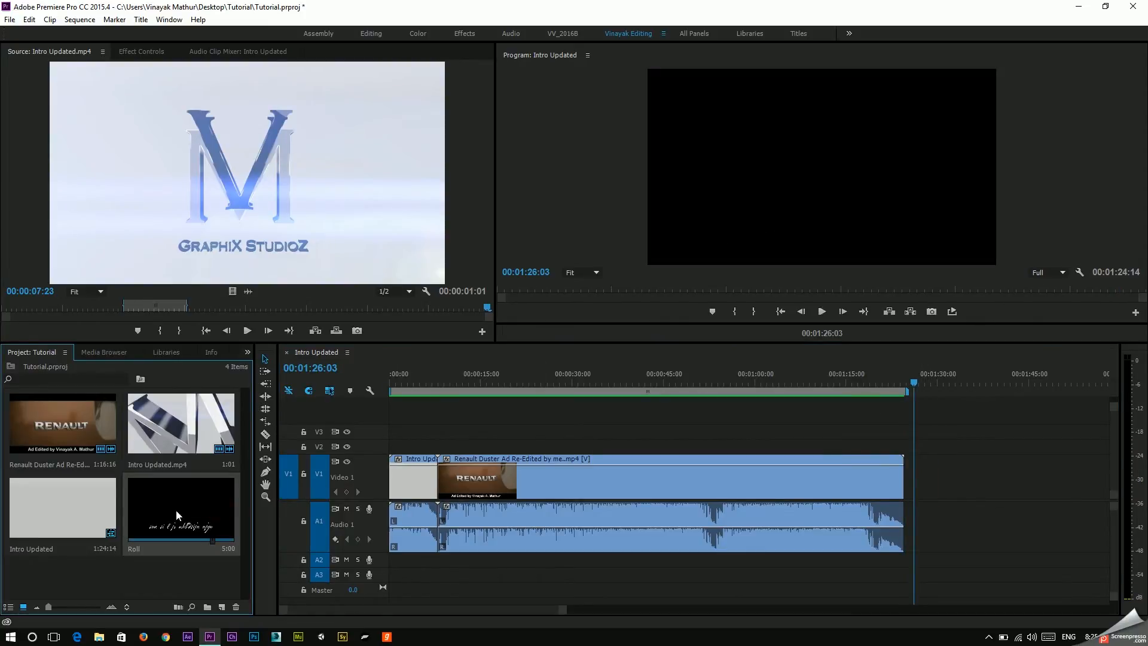
key(Delete)
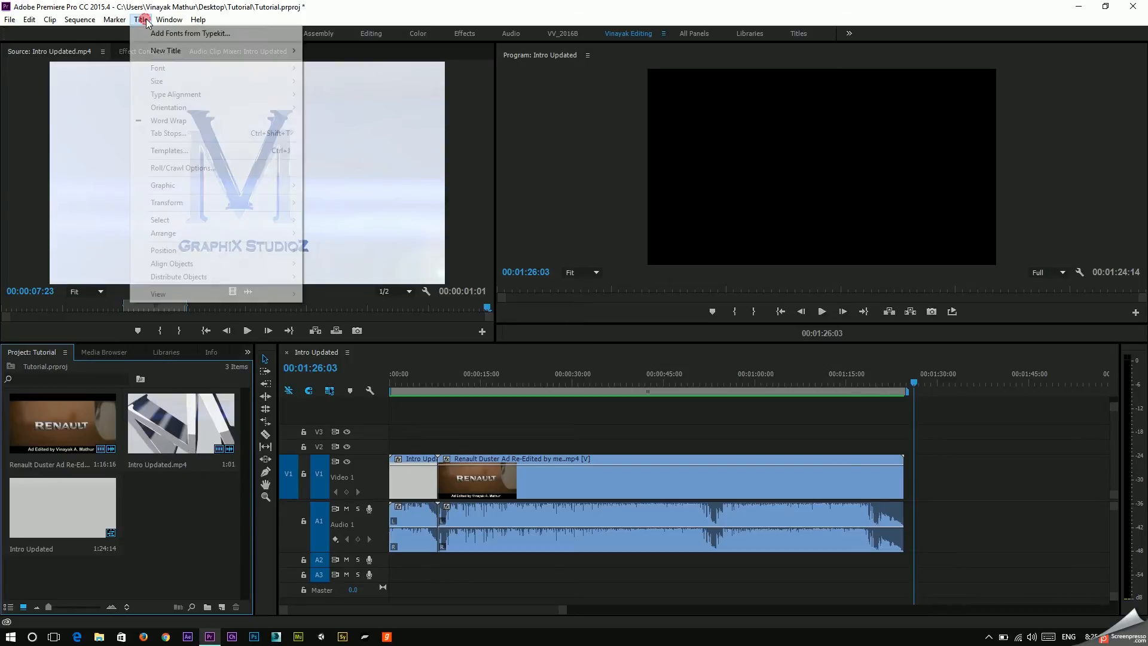
Step: Create a new Default Roll title with a timebase of 25.00 fps, keeping the suggested name
click(141, 20)
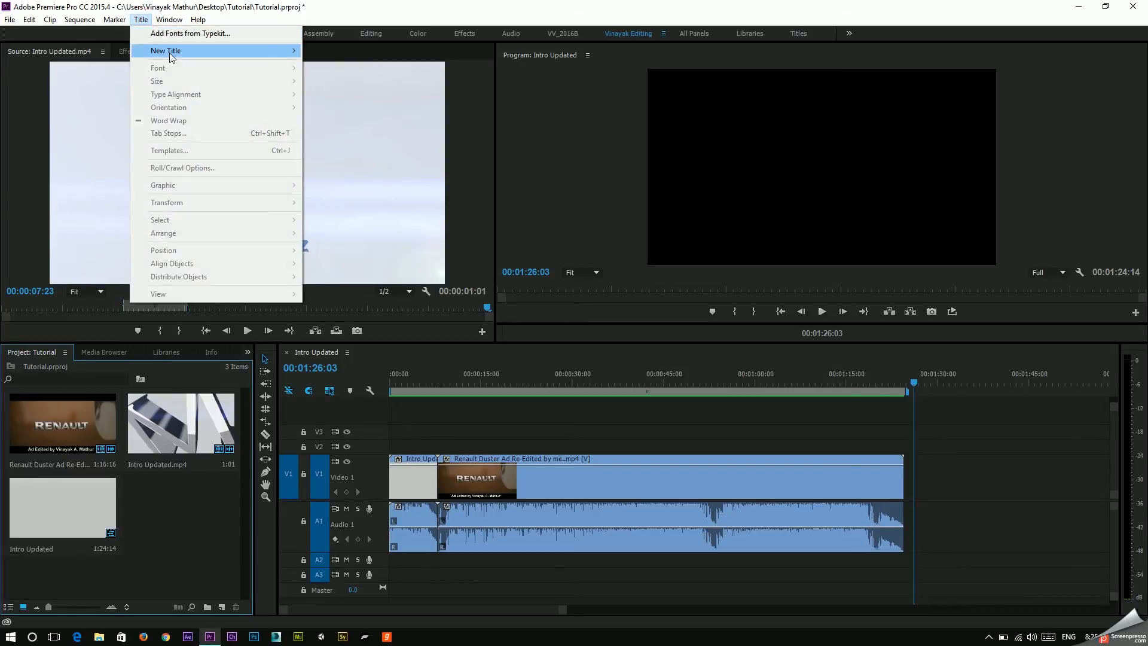
click(272, 53)
click(364, 62)
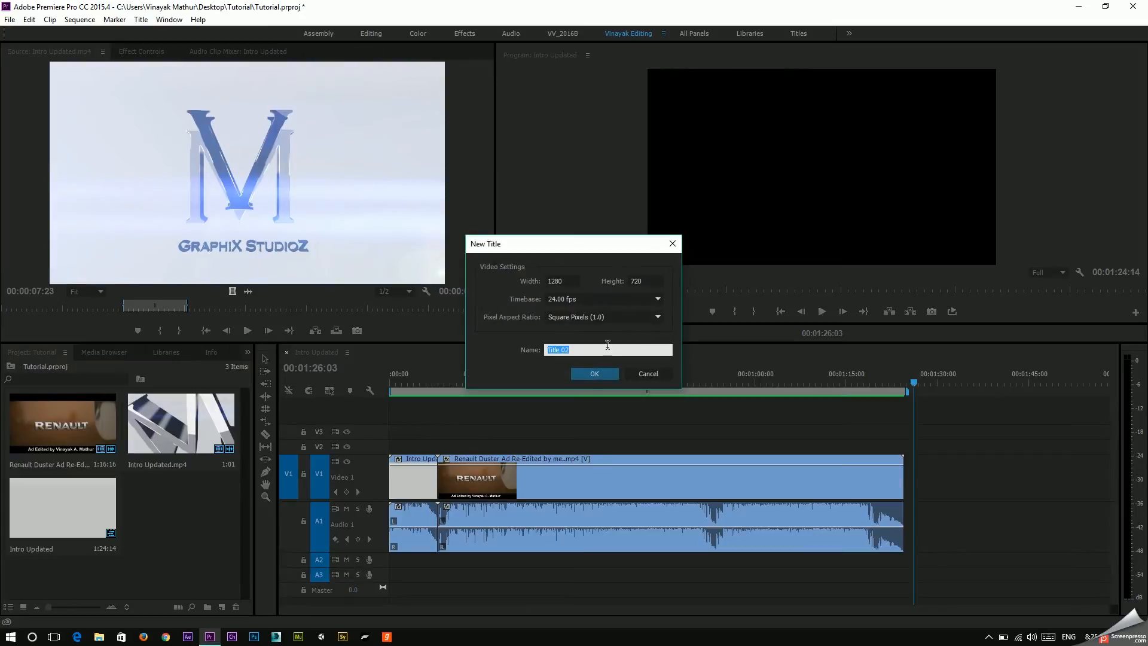
click(593, 299)
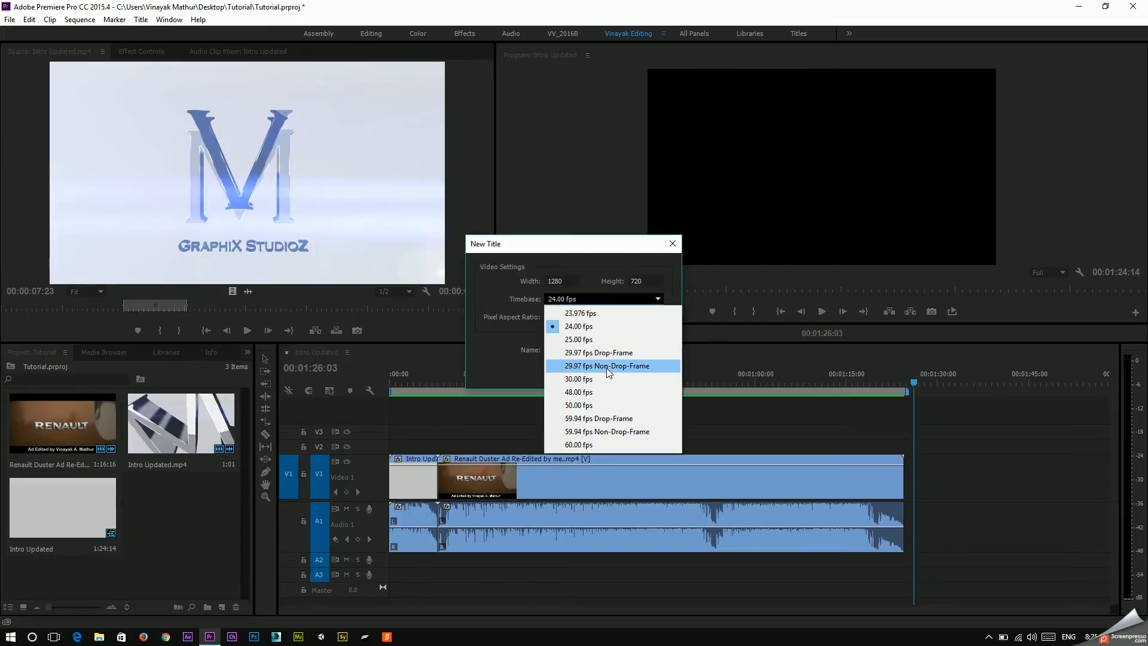
click(589, 339)
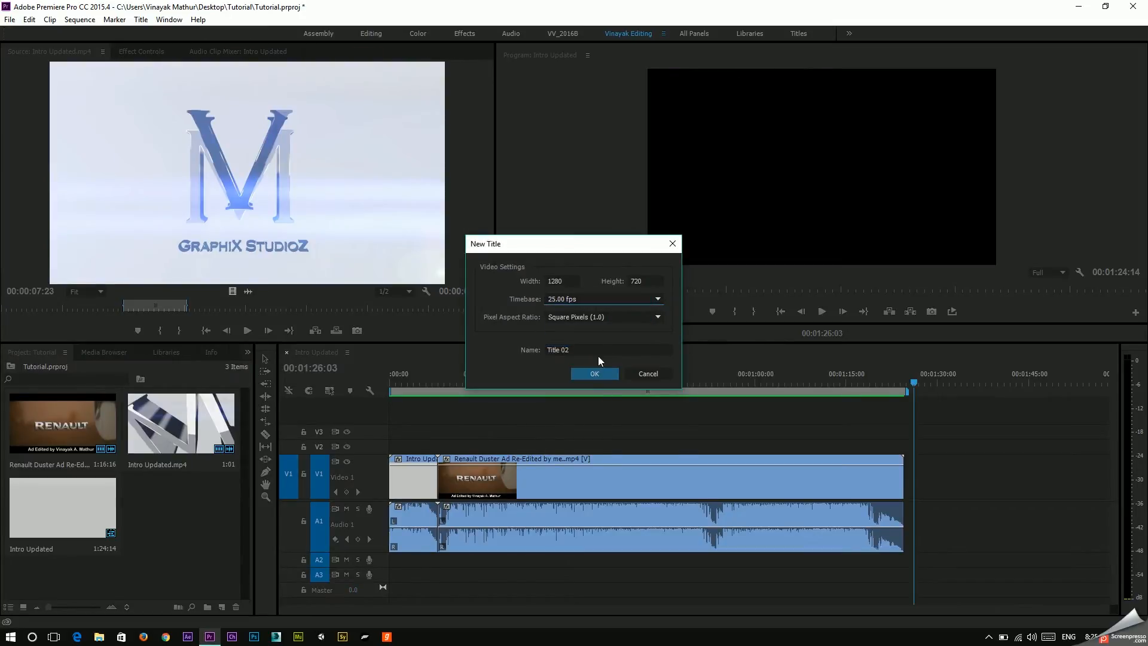
click(609, 374)
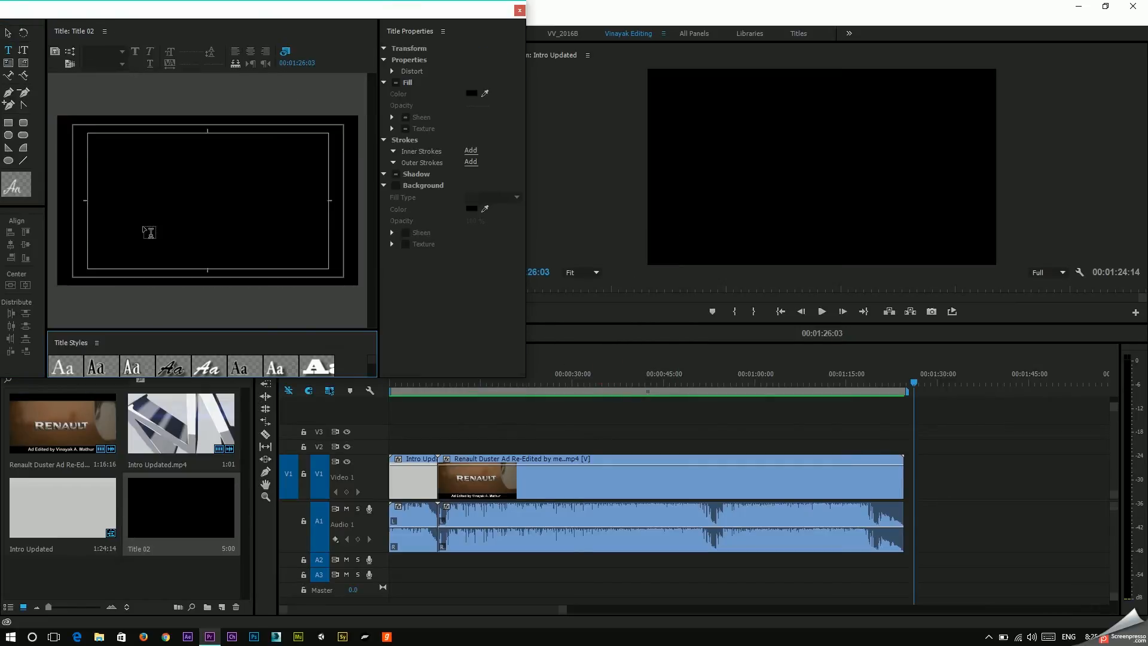
Step: Enter eleven lines of placeholder text from the lower part of the title frame, extending past the frame, and close the title editor
click(135, 234)
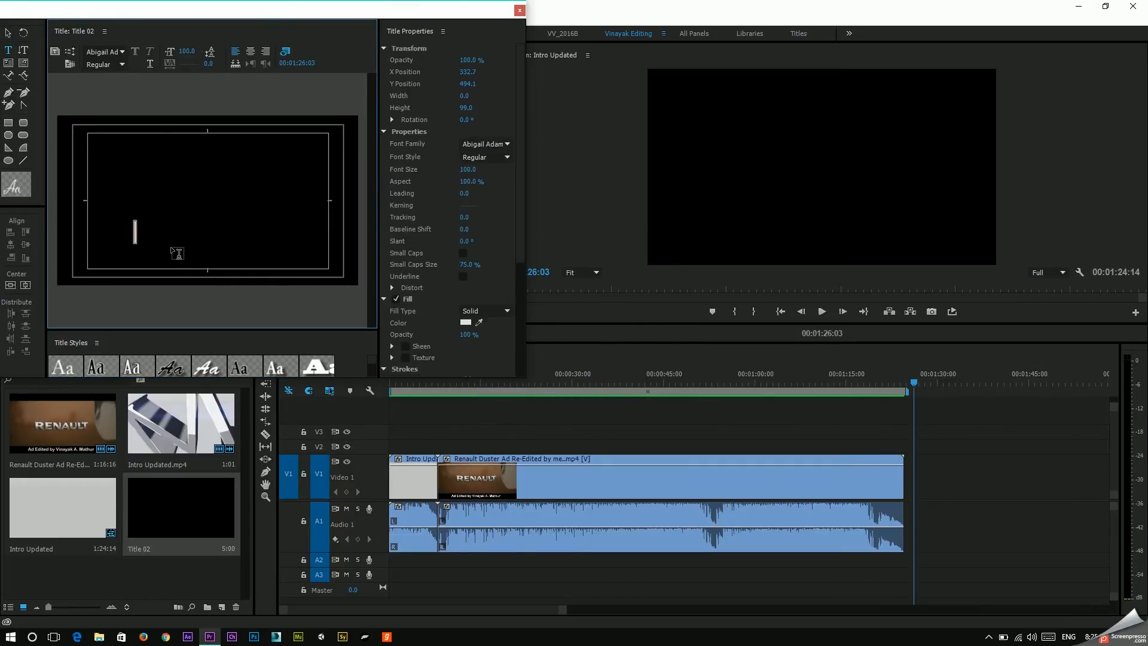
text(fhgfbhjhbc)
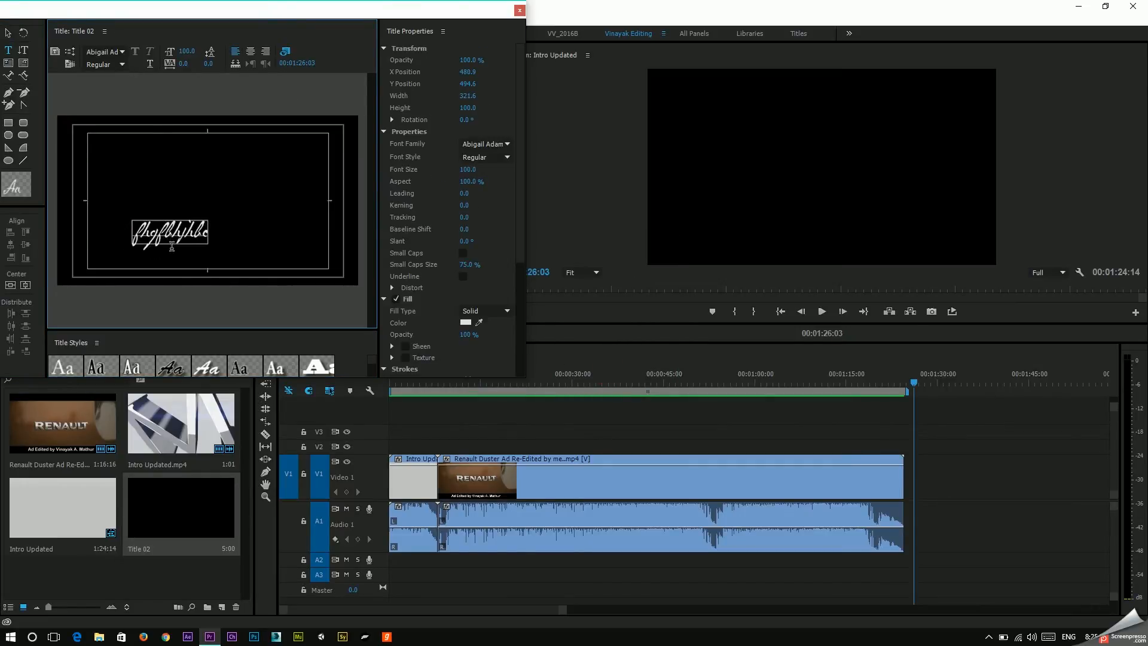
text(cbhbhjfcjh)
key(Return)
text(jdfjkfdb)
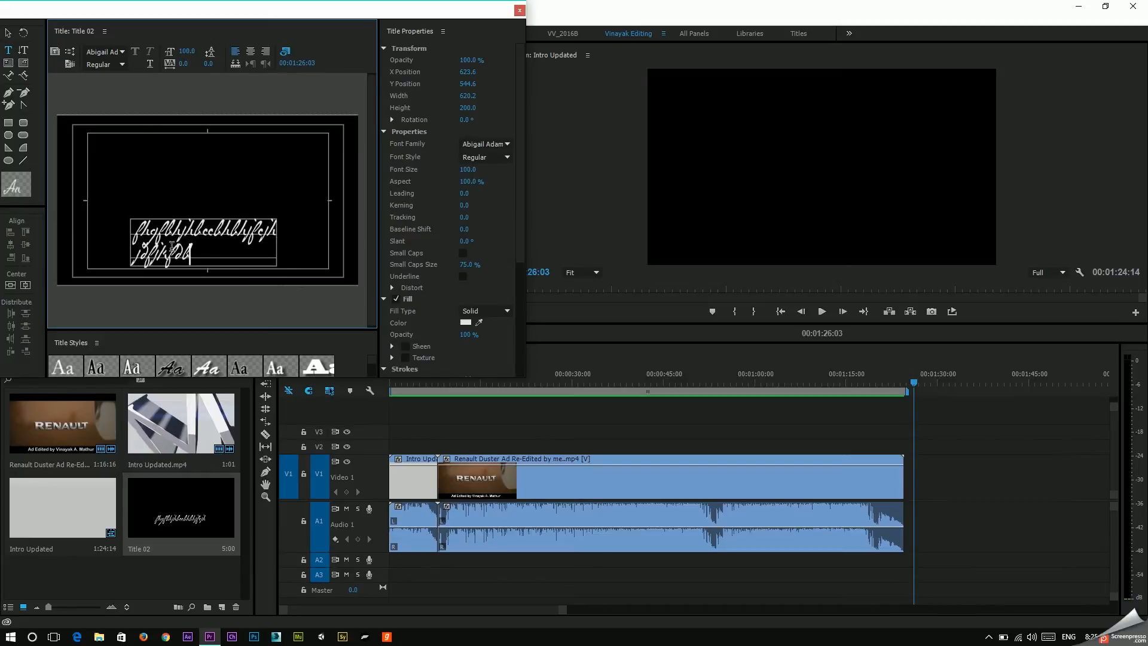
key(Return)
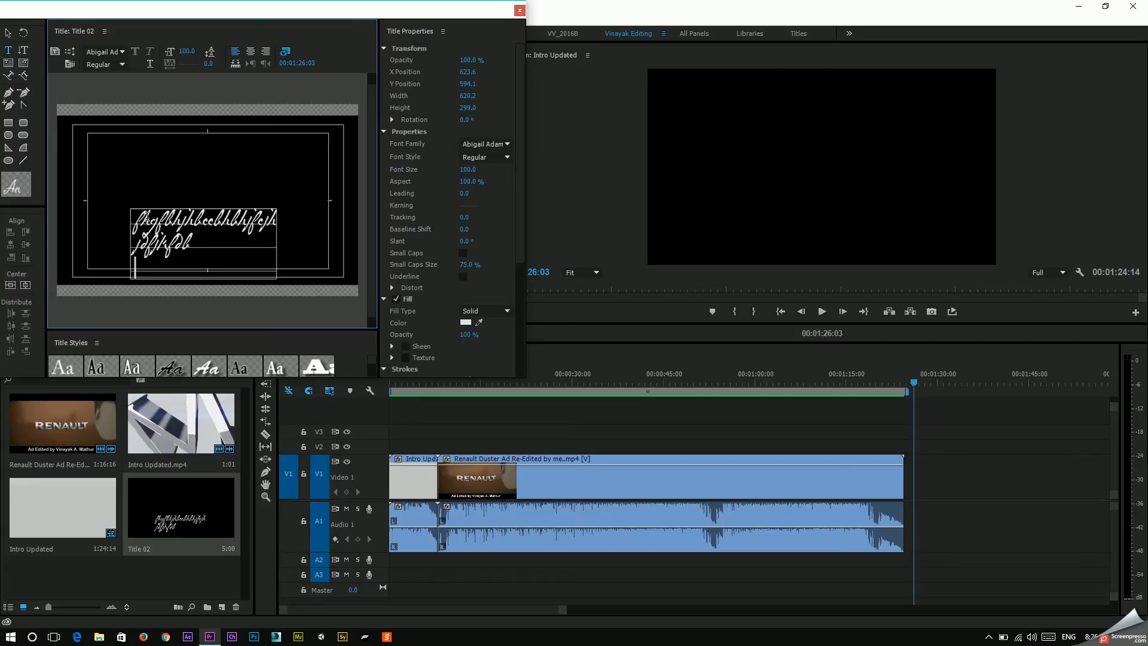
key(ctrl+s)
text(hudfbcujcu)
key(Return)
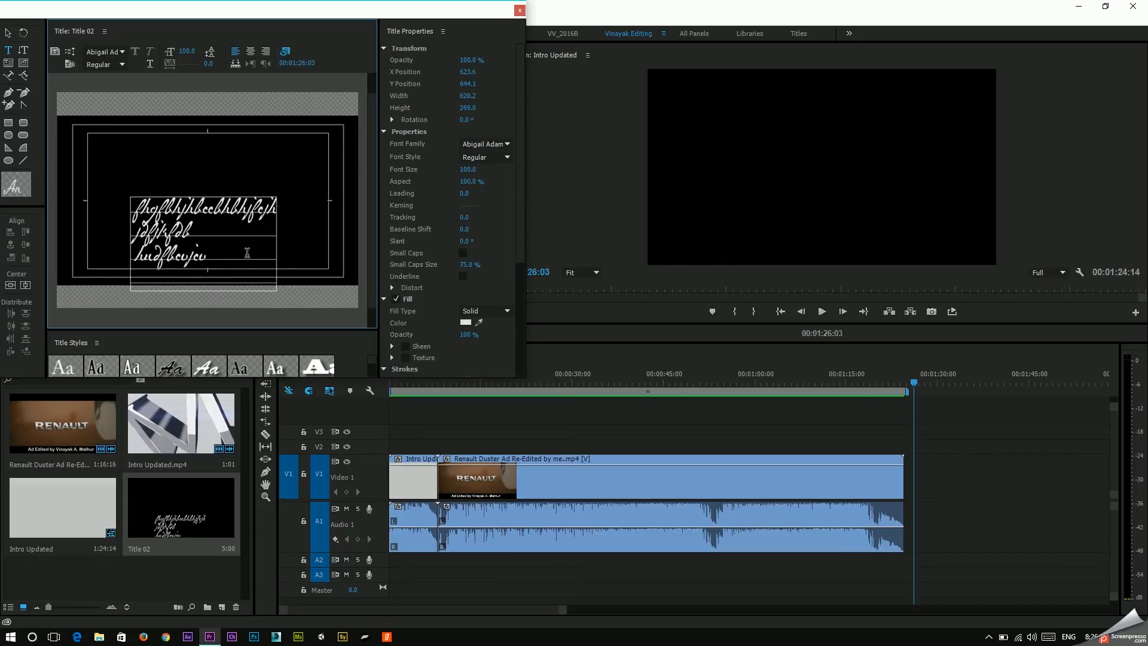
text(jcujkjcu)
key(Return)
text(hbcujcu)
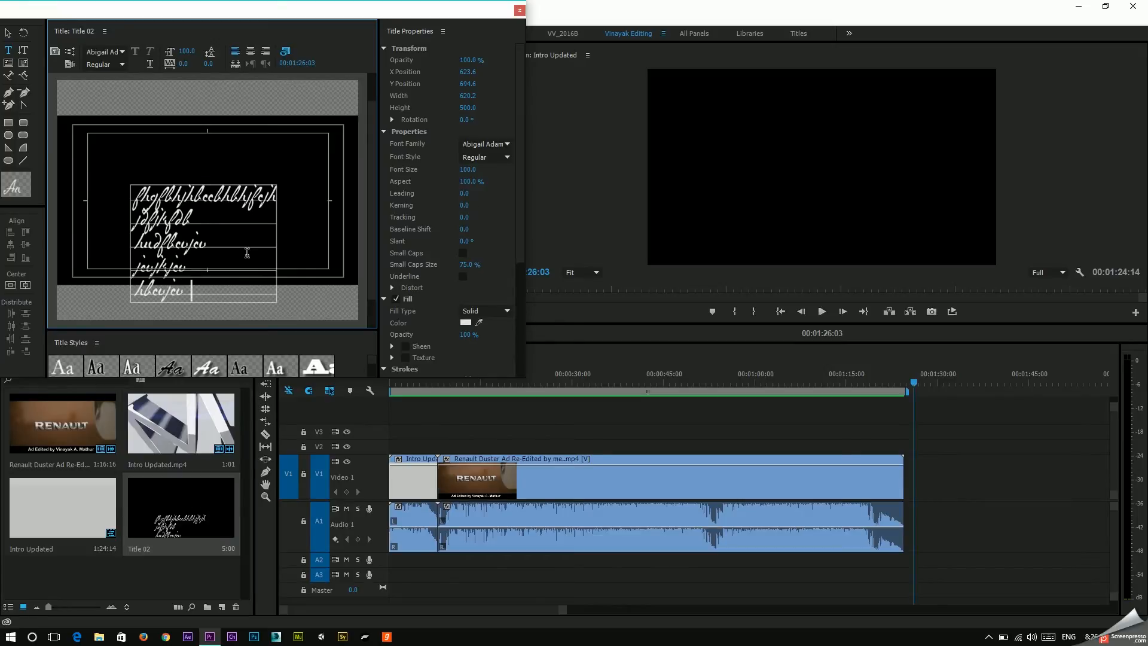
key(Return)
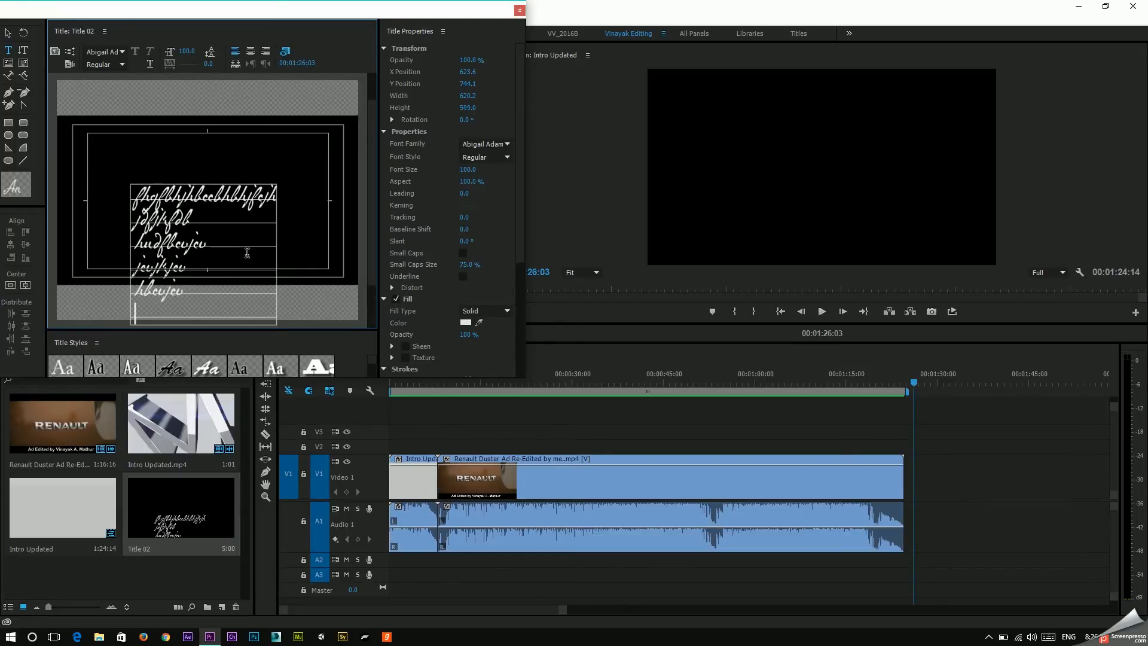
text(kjkj)
key(Return)
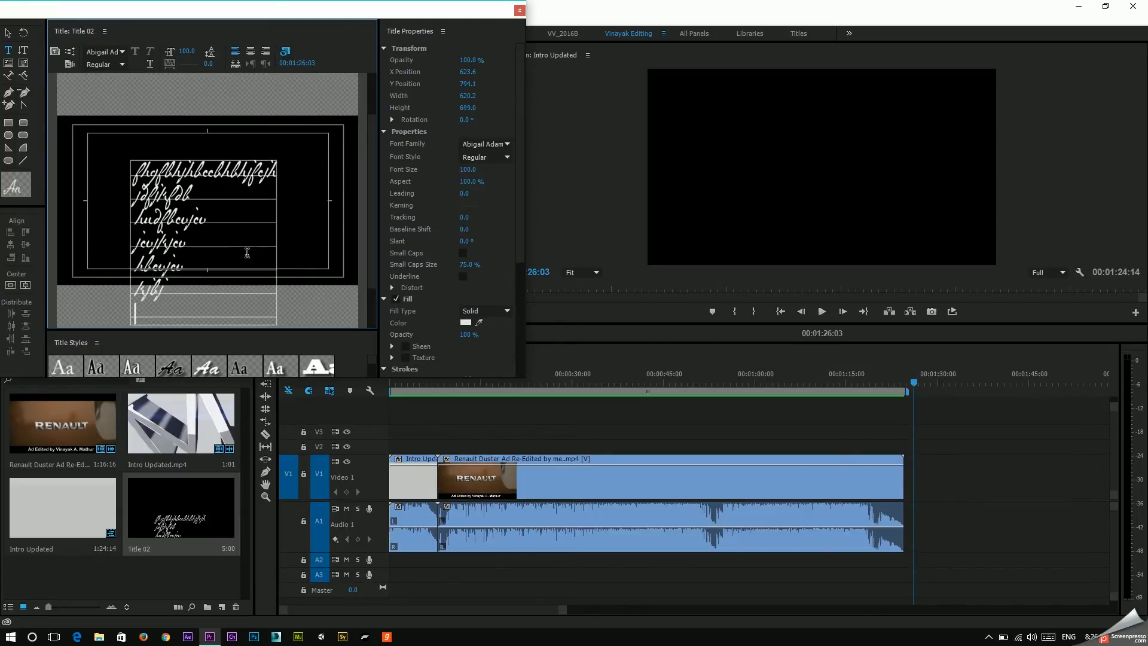
text(hjbcule)
key(Return)
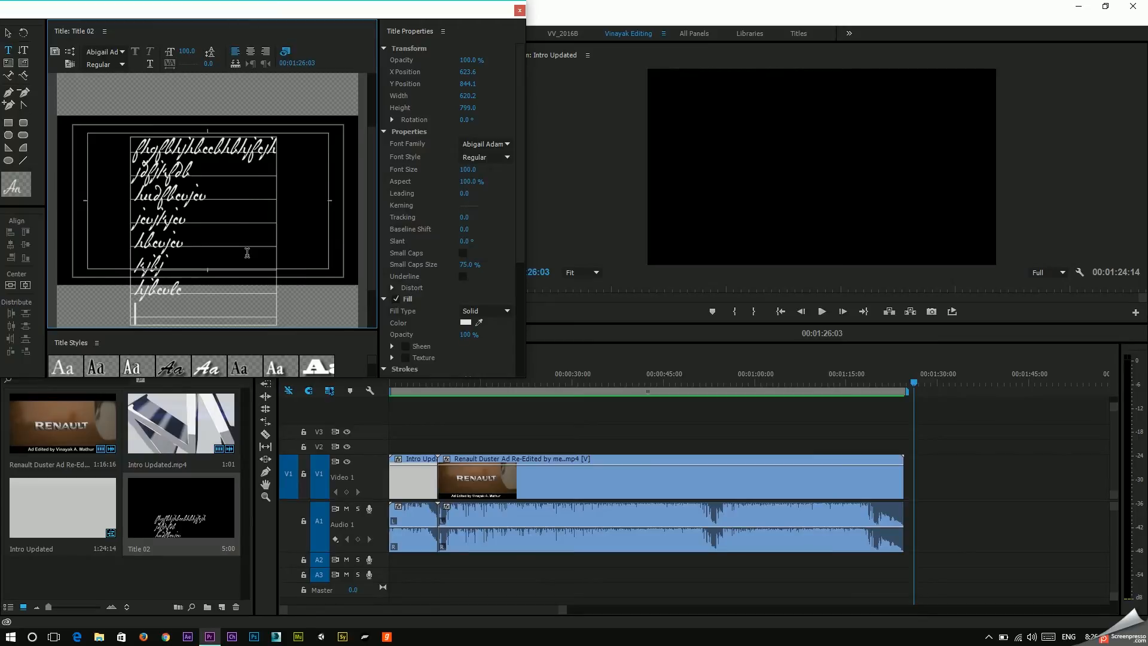
text(hkbfubdfkjl c)
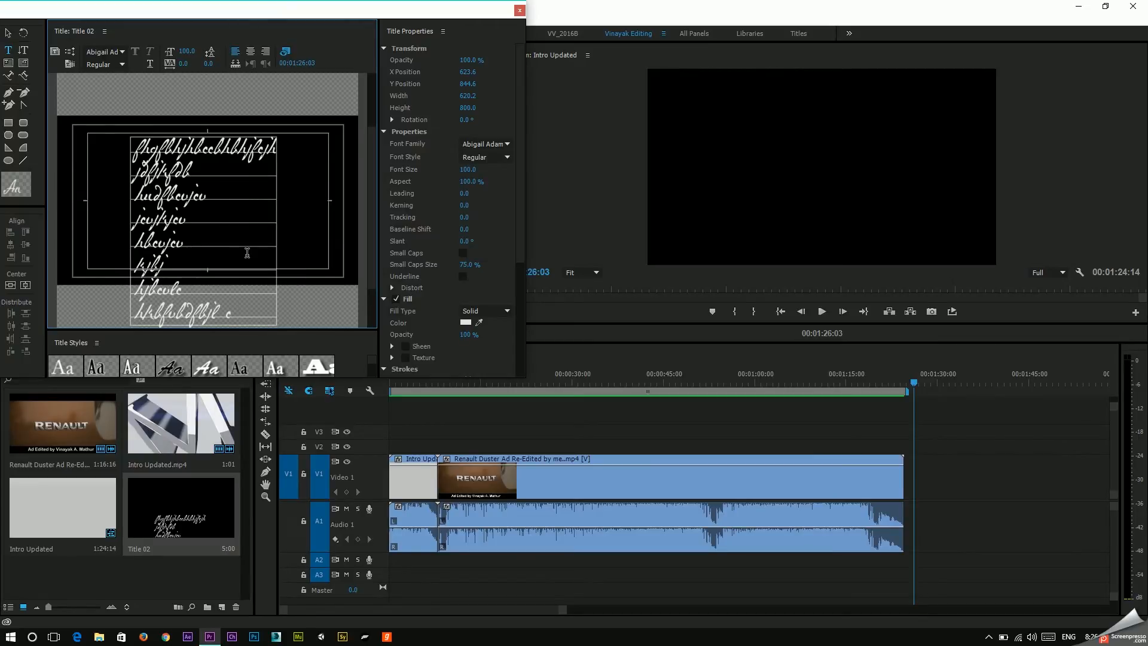
text( hbfln)
key(Return)
text(jkbbcfjb)
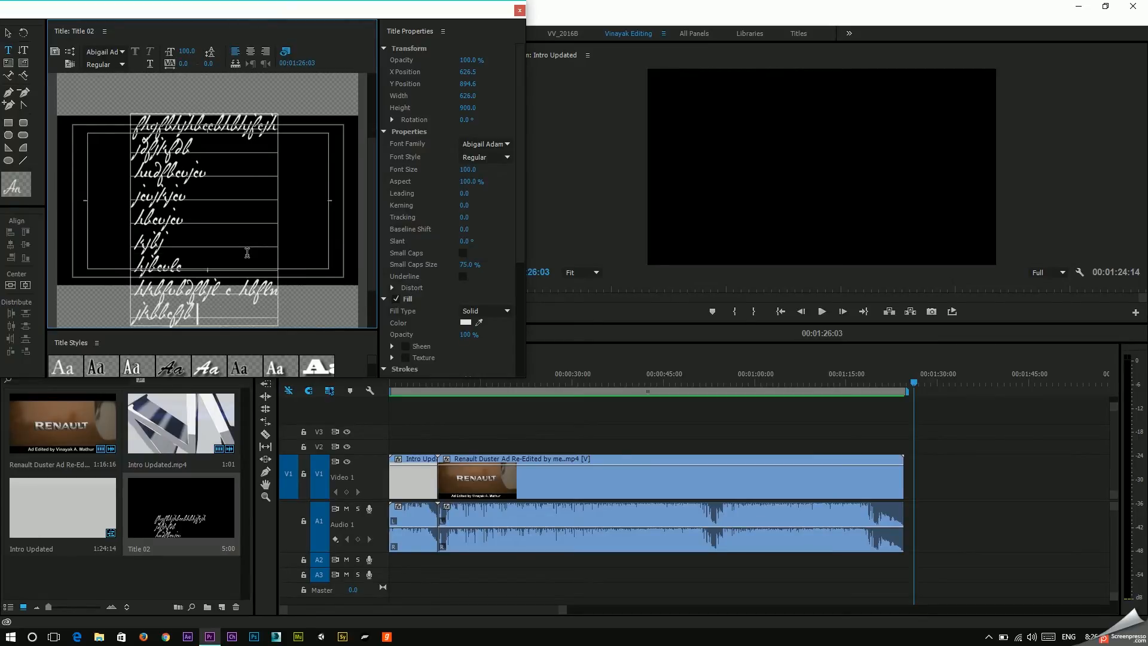
text(c)
key(Return)
text(jdgbnjg)
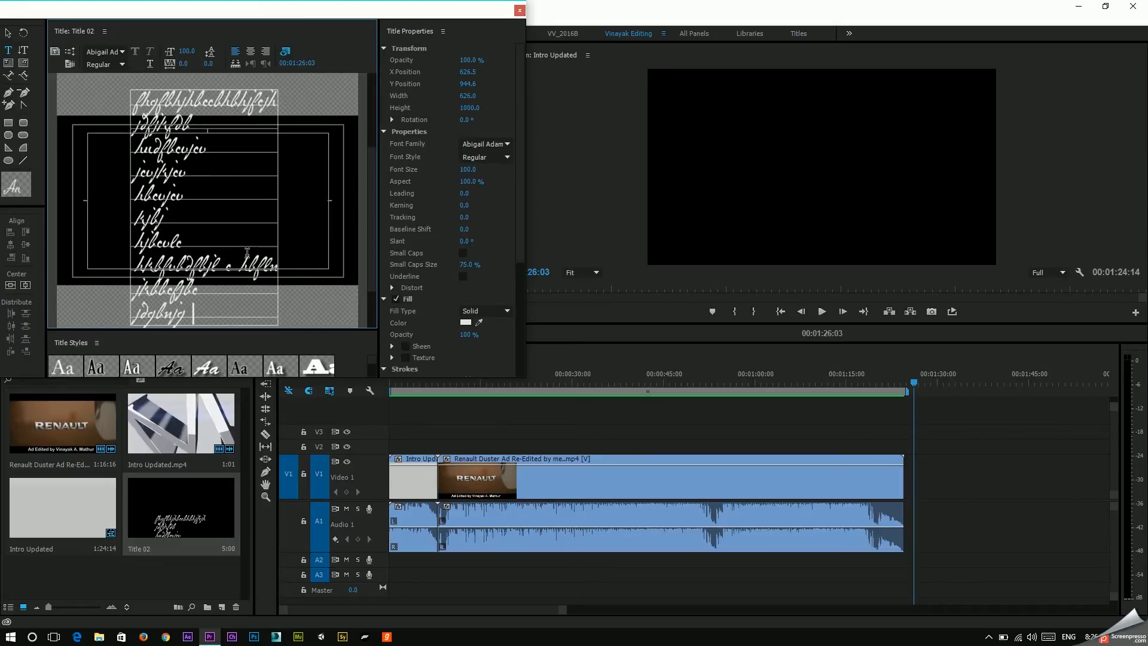
text( nkl)
key(Return)
text(jl gbbjc)
key(Return)
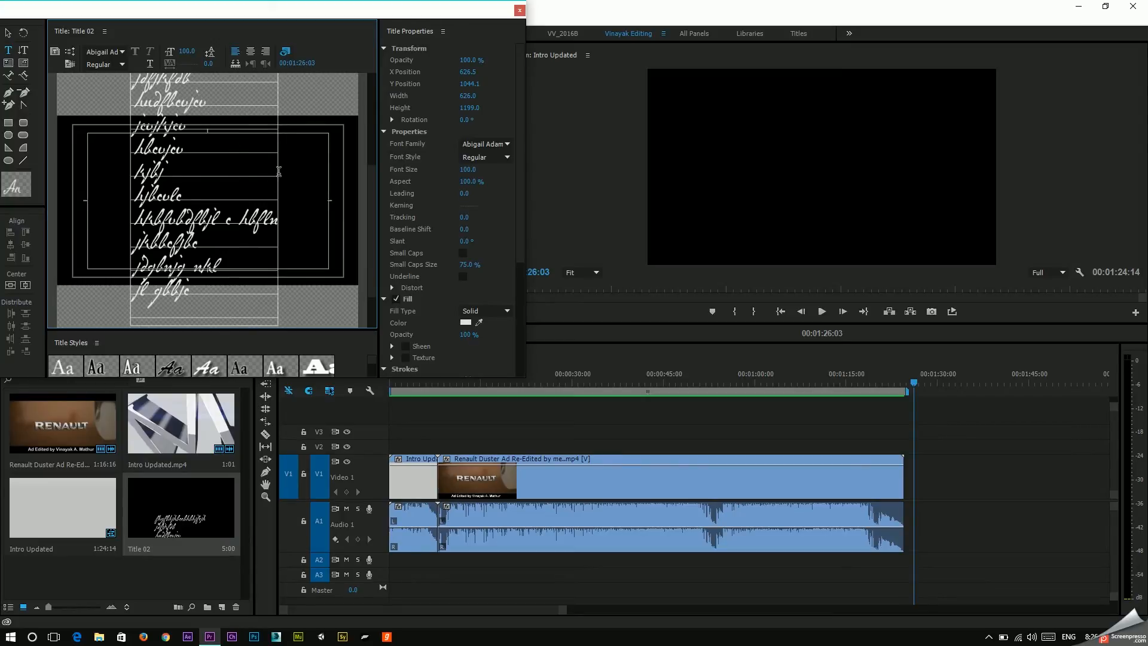
click(520, 12)
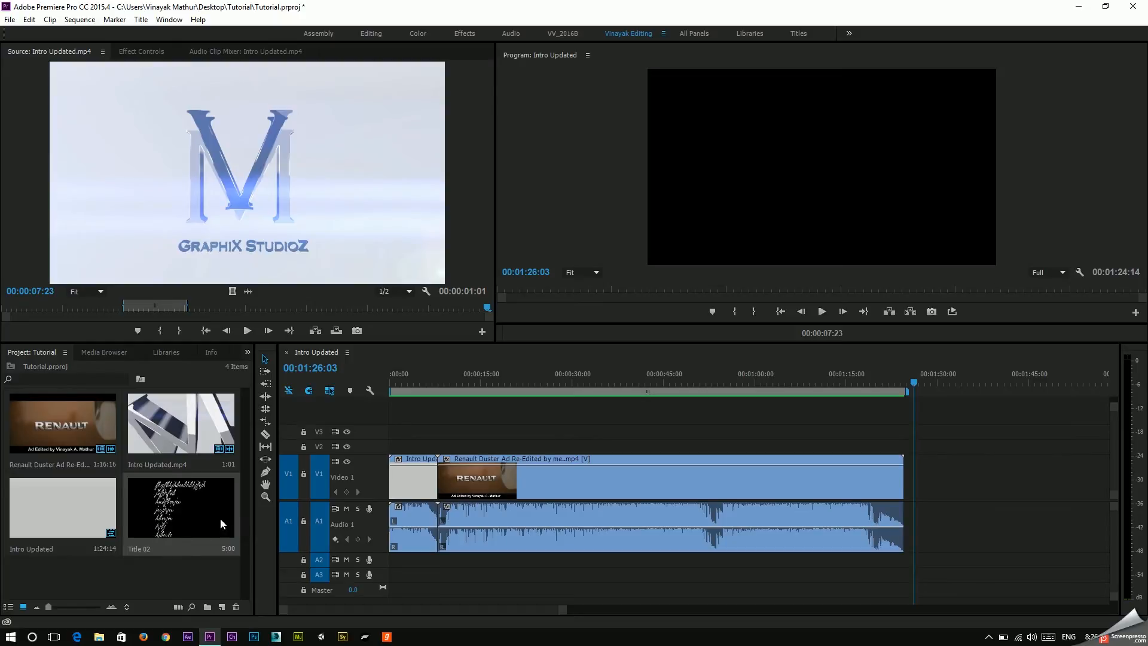
Step: Place Title 02 on track V2 above the last part of the Renault clip and scrub to 00:01:14:20 to preview it
drag(178, 509, 830, 455)
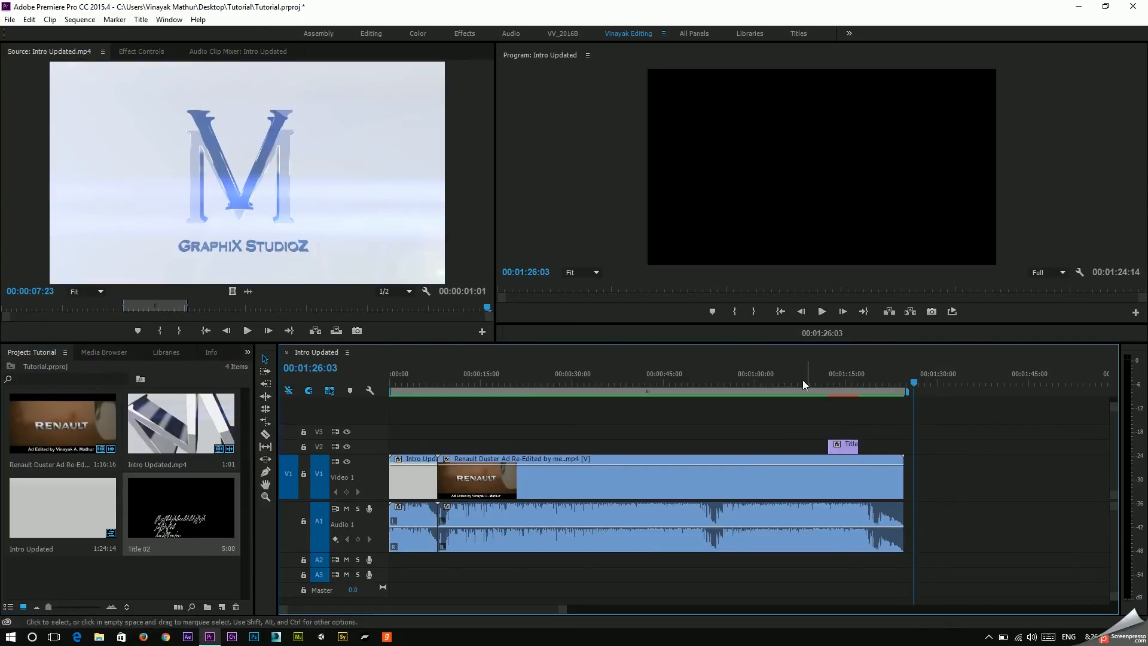
drag(802, 379, 847, 396)
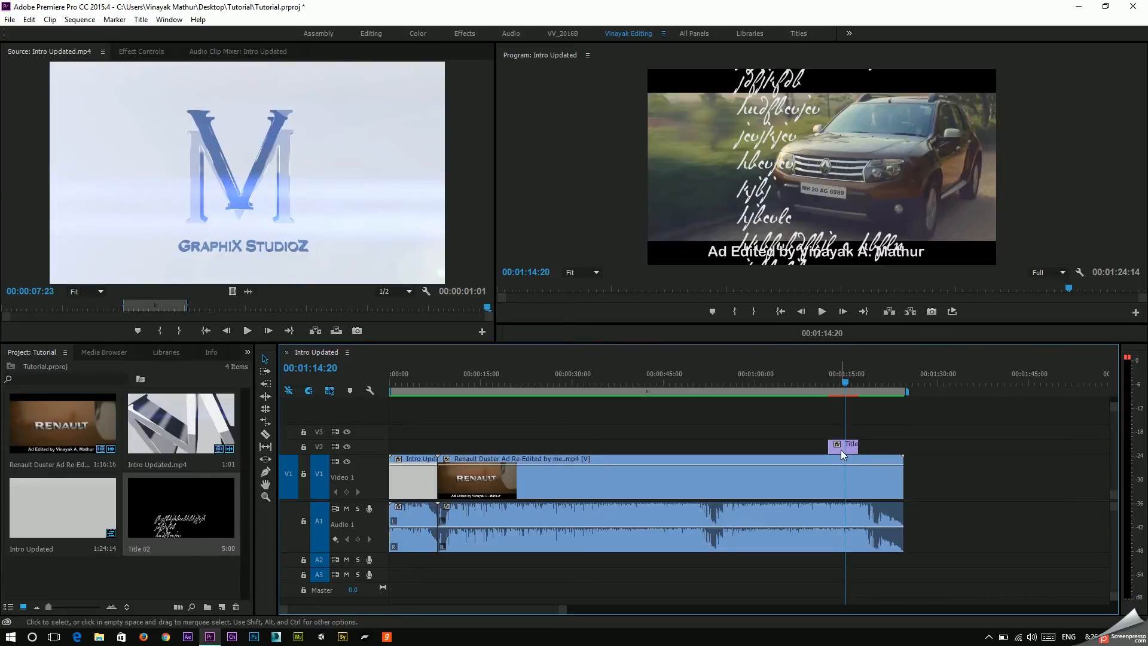
Step: Move the Title 02 clip to track V1 directly after the Renault clip and scrub to 00:01:28:00 to preview the roll
mouse_move(843, 452)
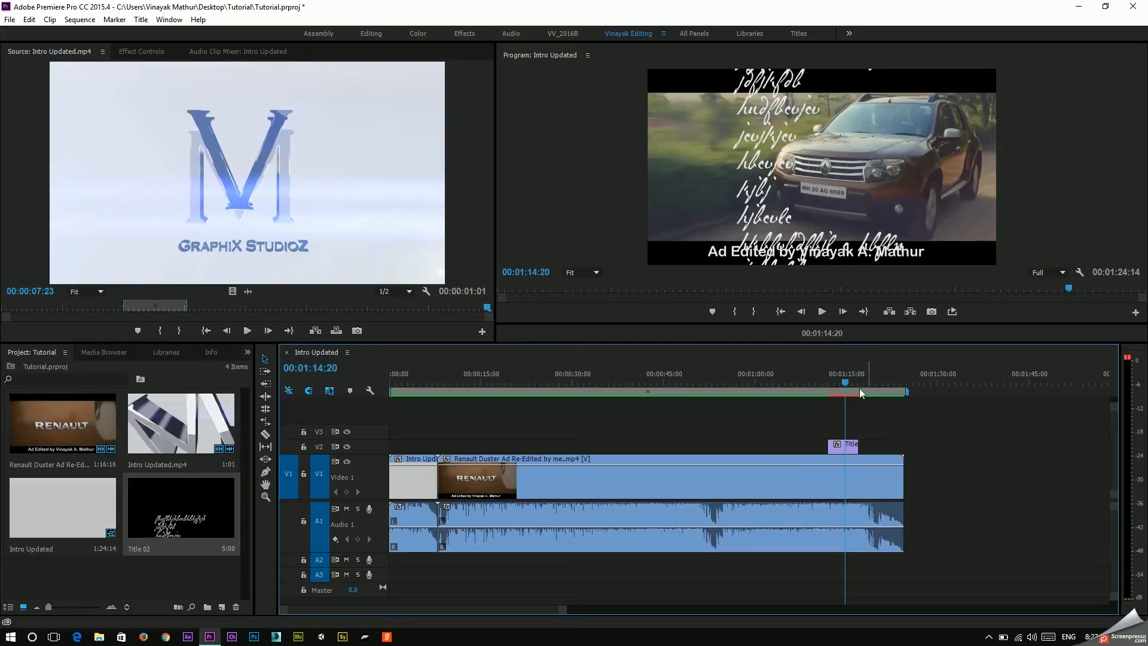
click(844, 447)
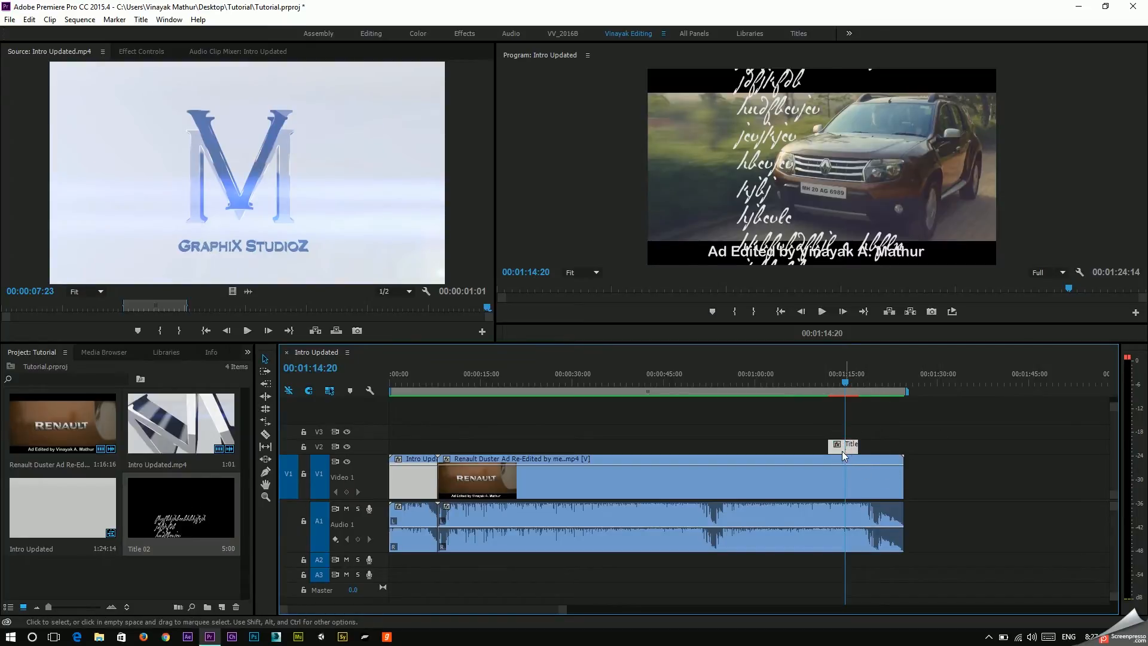
drag(844, 449, 930, 472)
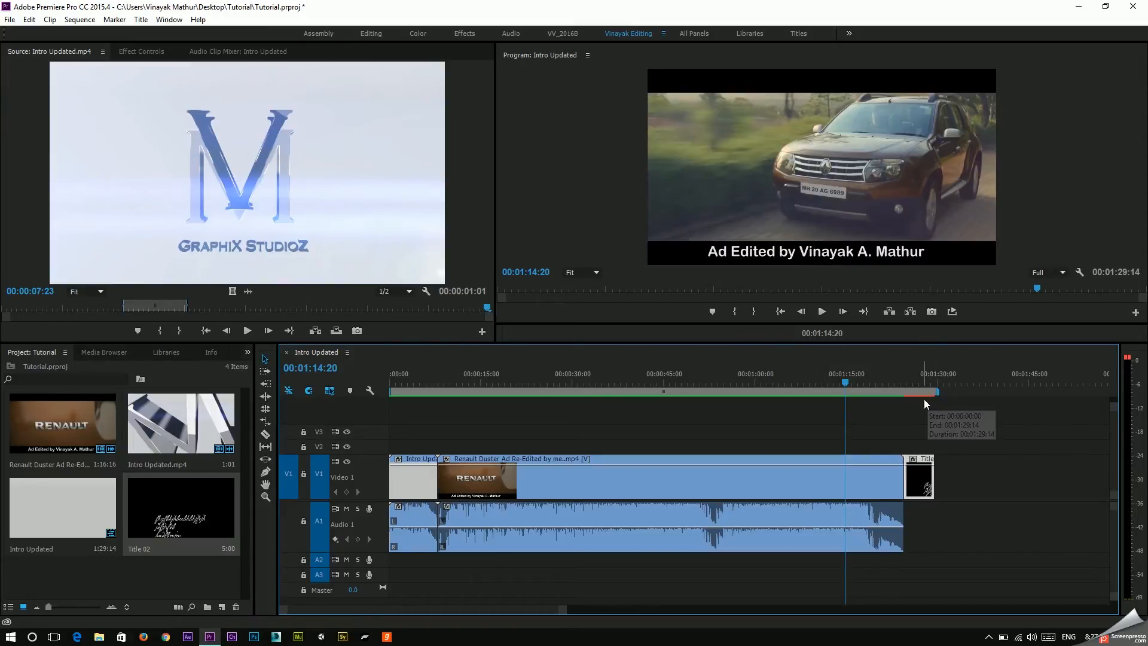
drag(885, 375, 820, 495)
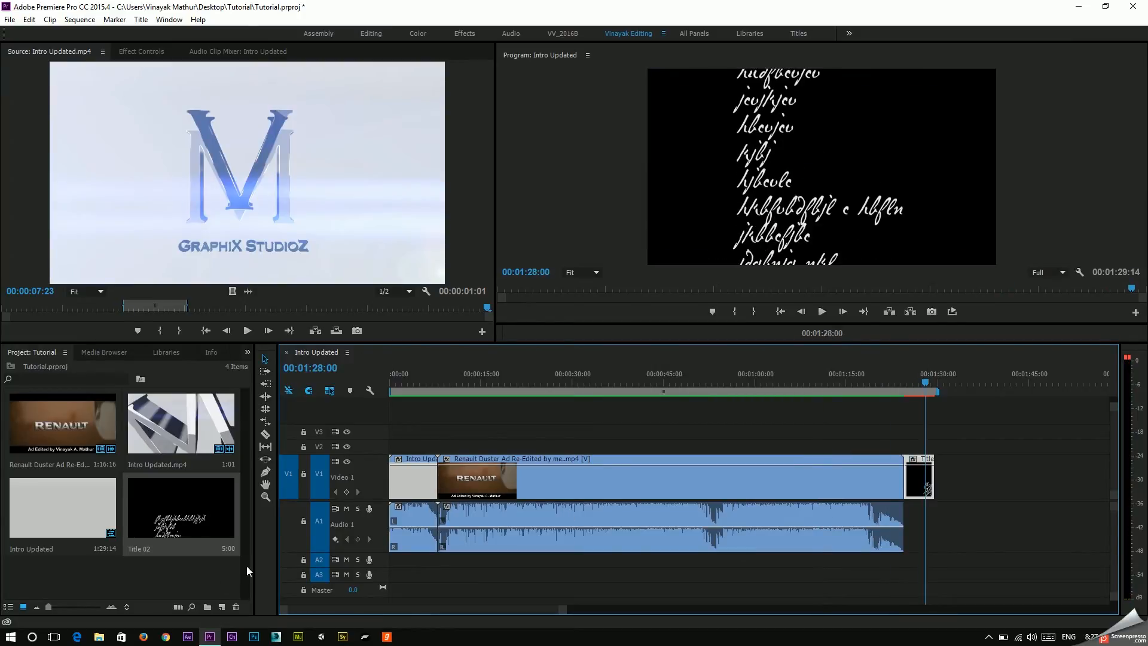
click(201, 586)
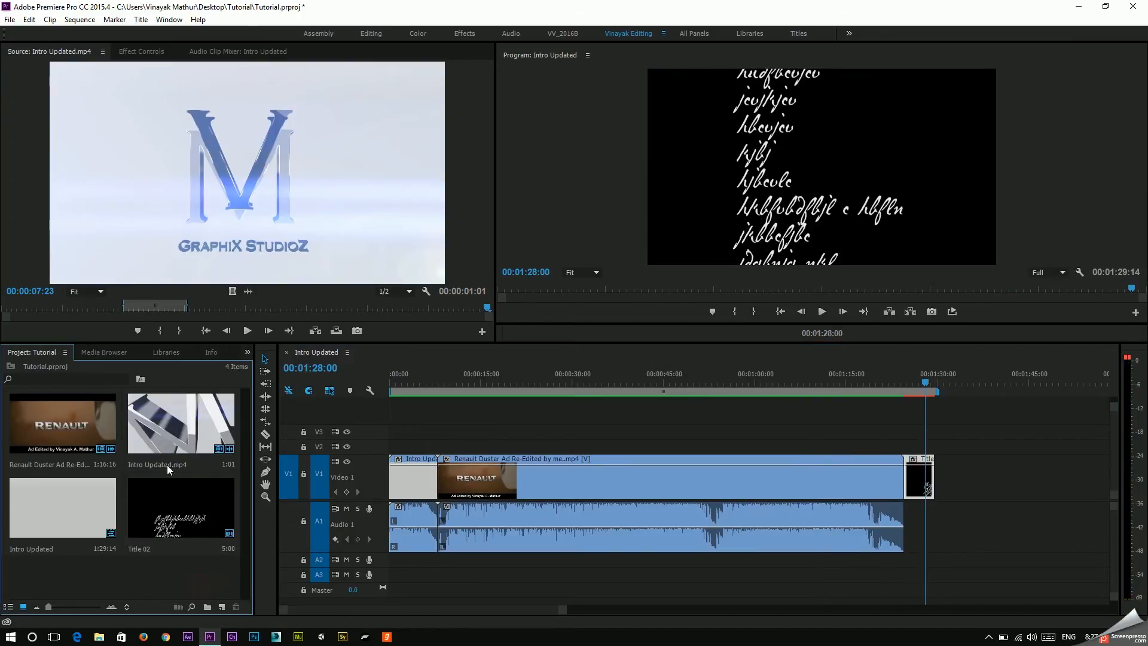
click(192, 421)
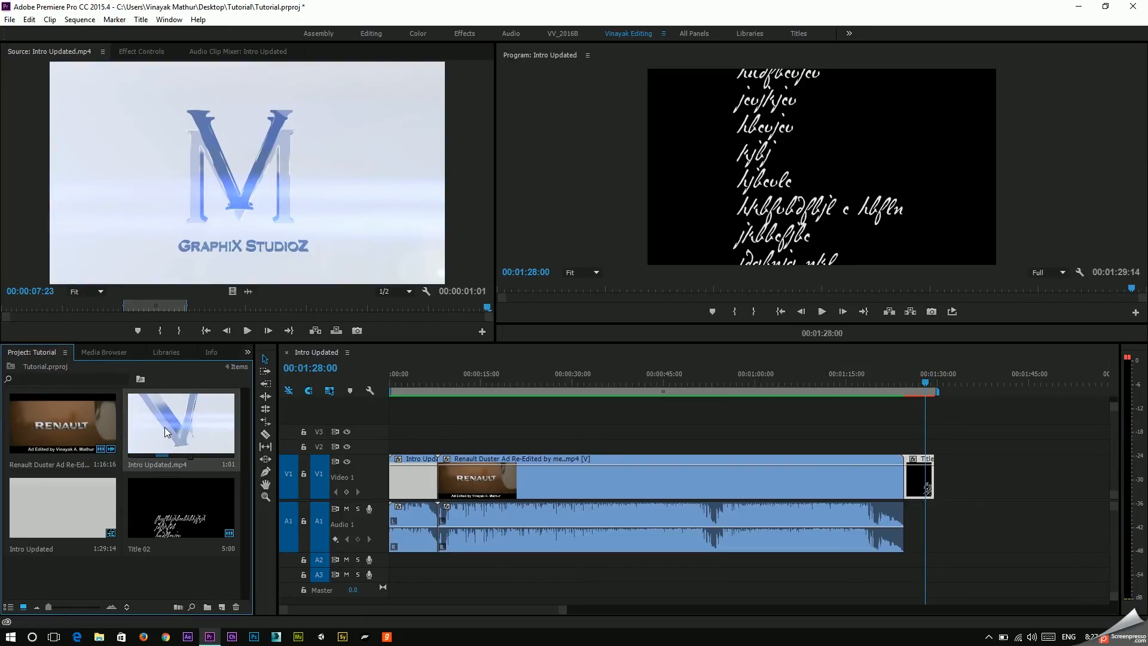
drag(163, 427, 938, 546)
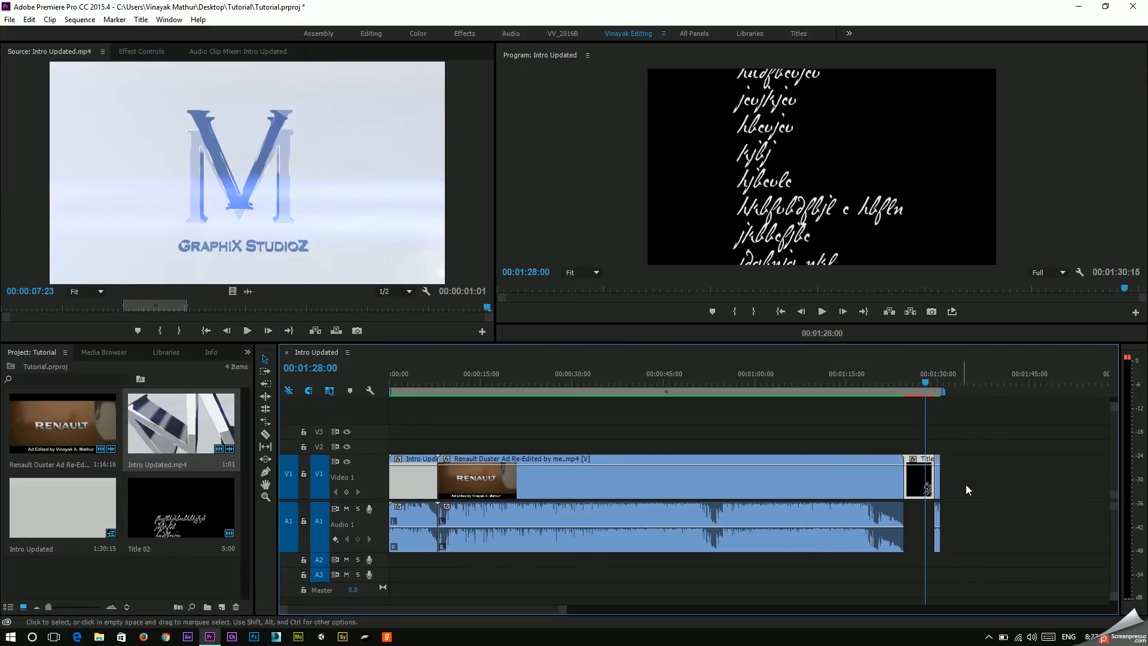
drag(930, 376, 940, 382)
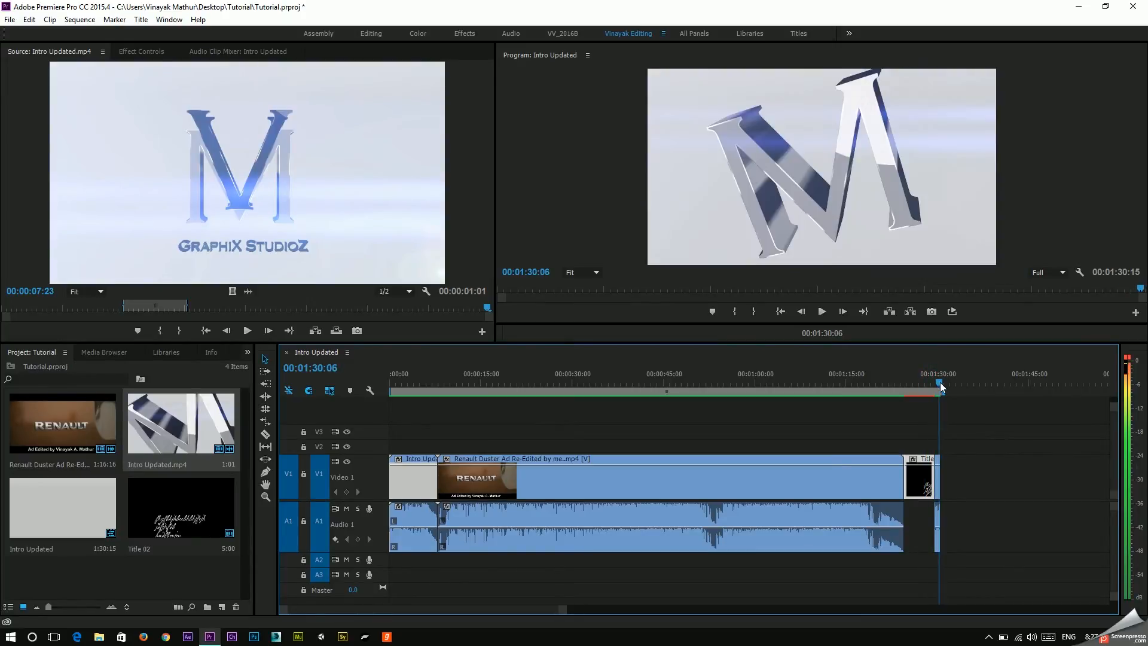
drag(409, 377, 425, 380)
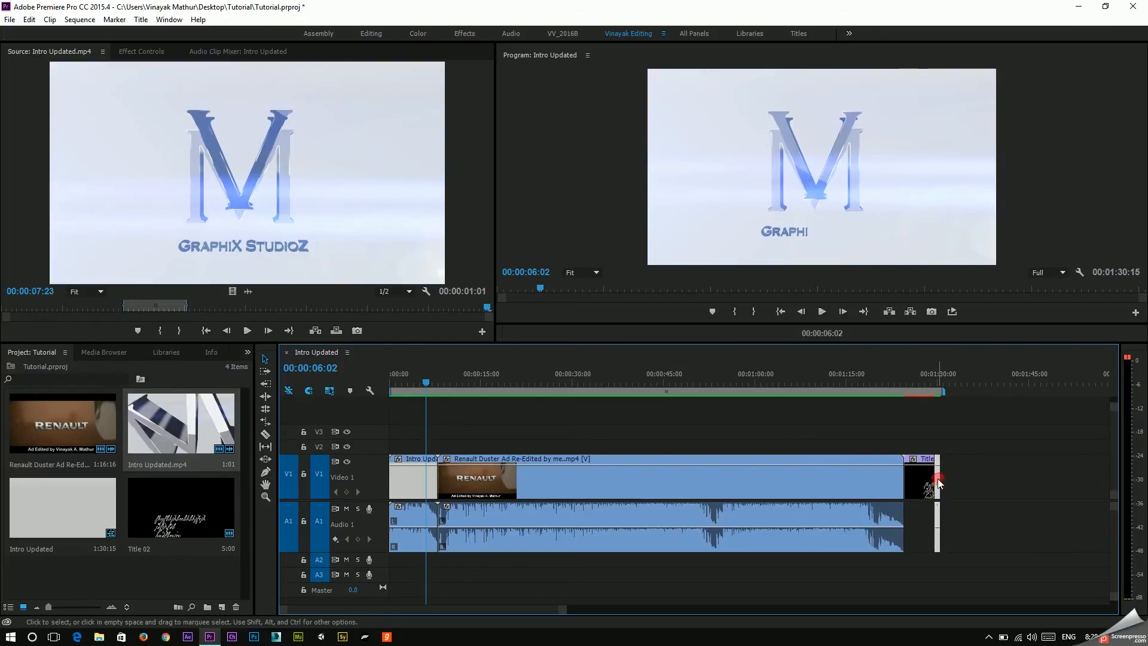
key(Delete)
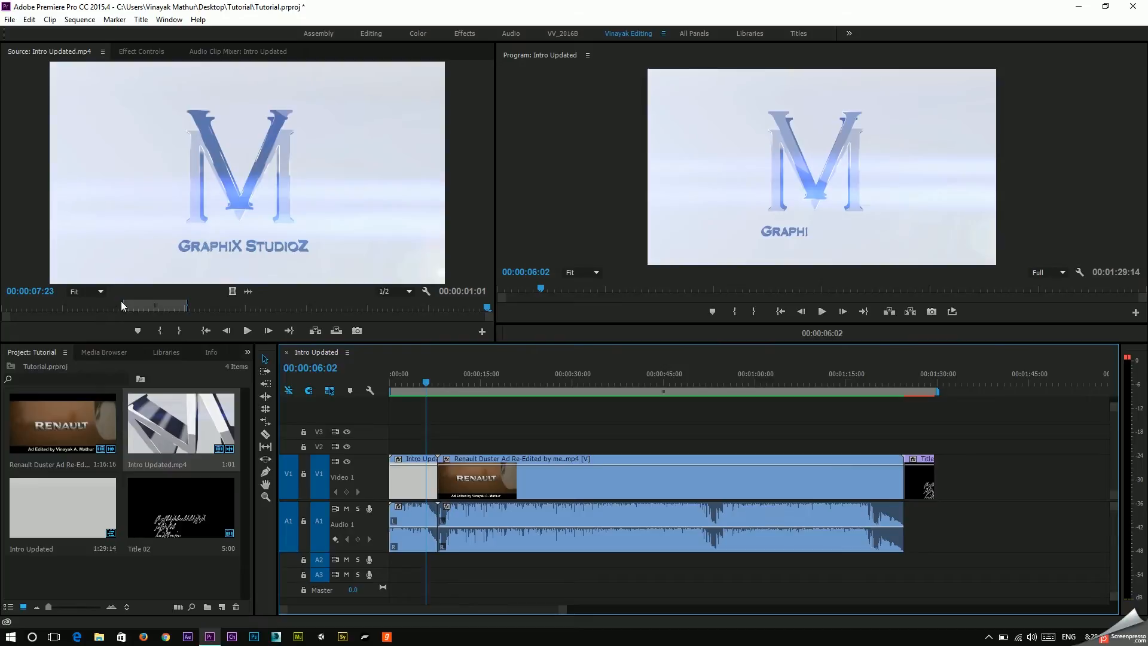
Step: Extend the source range of Intro Updated.mp4 to its full 8 seconds and place it on V1 and A1 directly after Title 02
drag(121, 300, 3, 303)
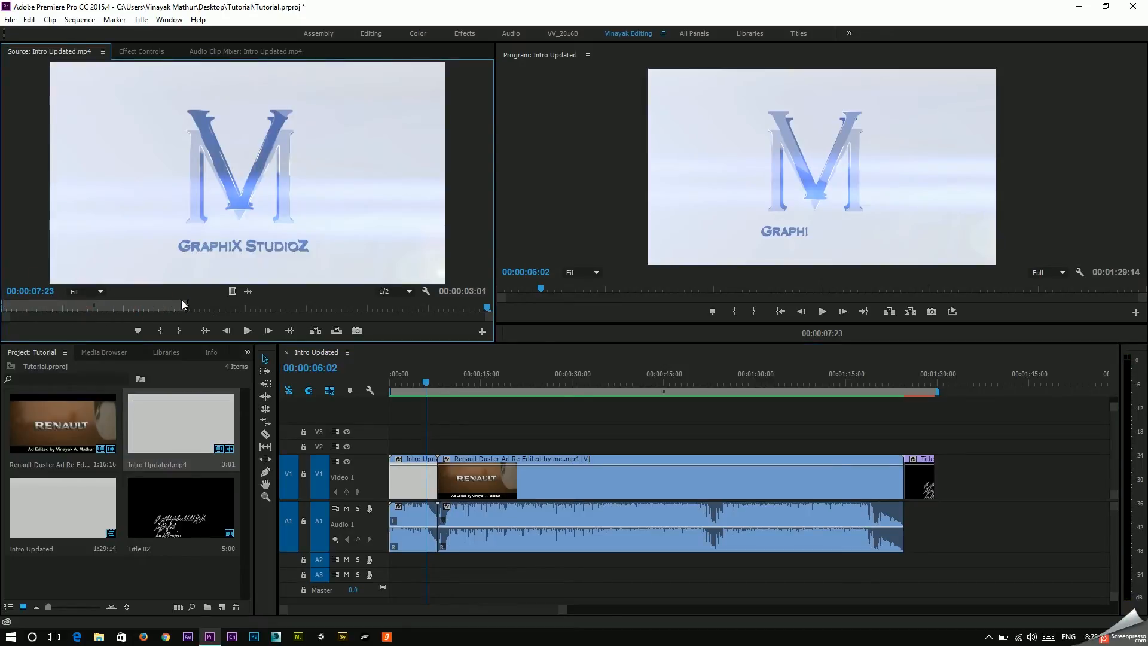
drag(187, 305, 565, 322)
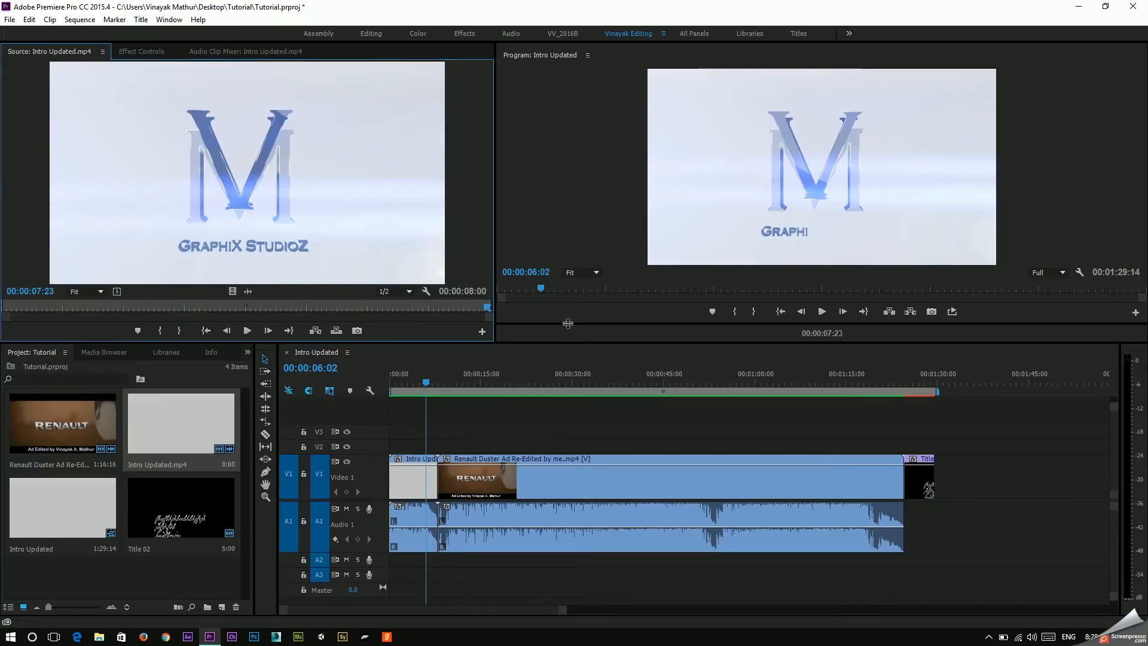
drag(233, 291, 941, 475)
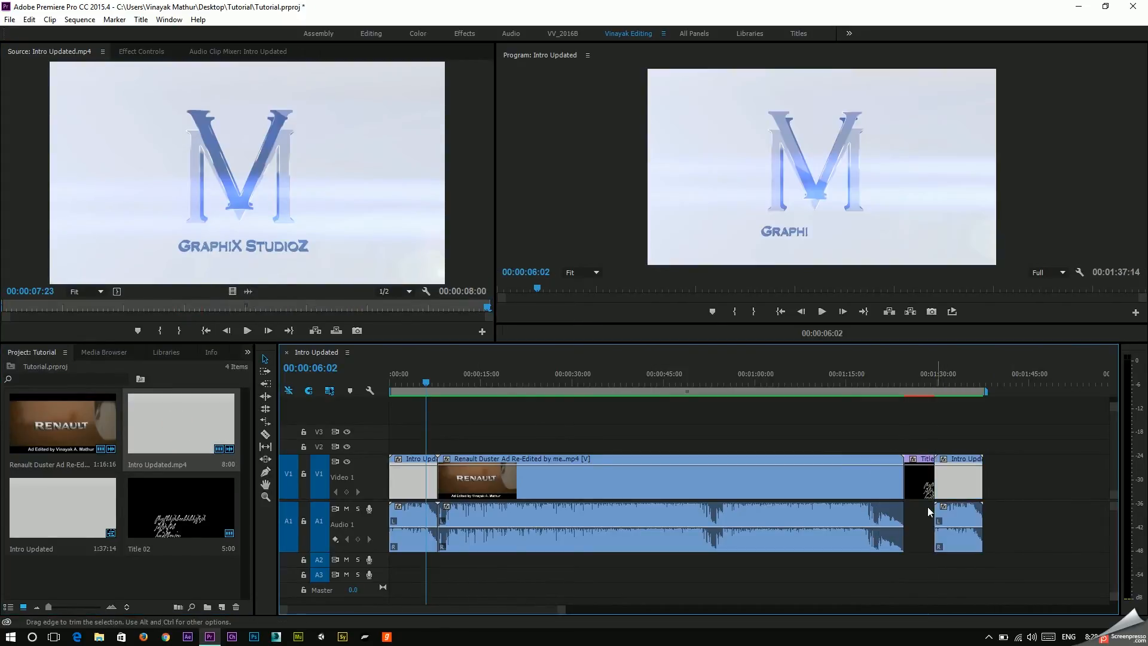
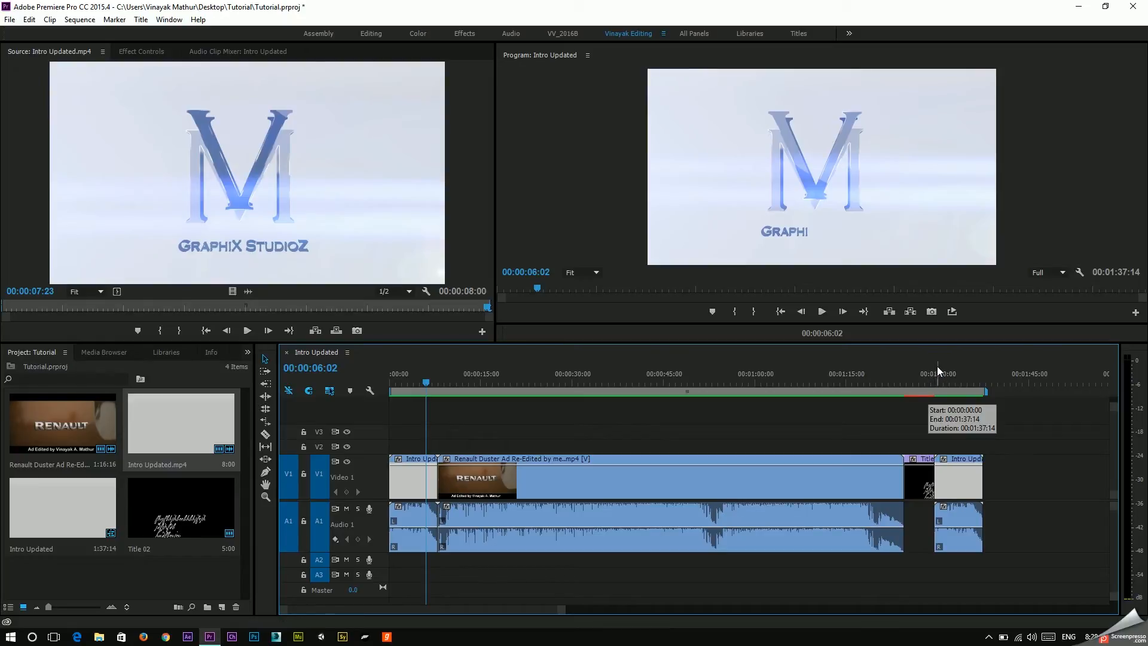
Step: Preview the sequence from the opening intro through the Renault clip and rolling title to the closing intro
click(419, 378)
click(531, 382)
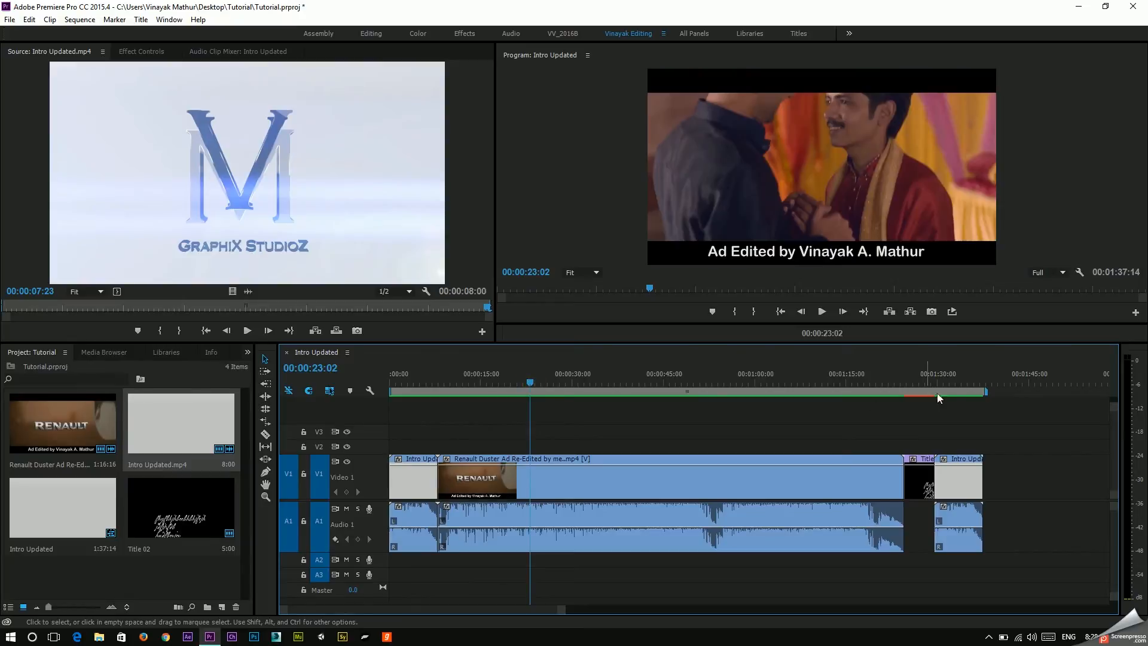
click(919, 378)
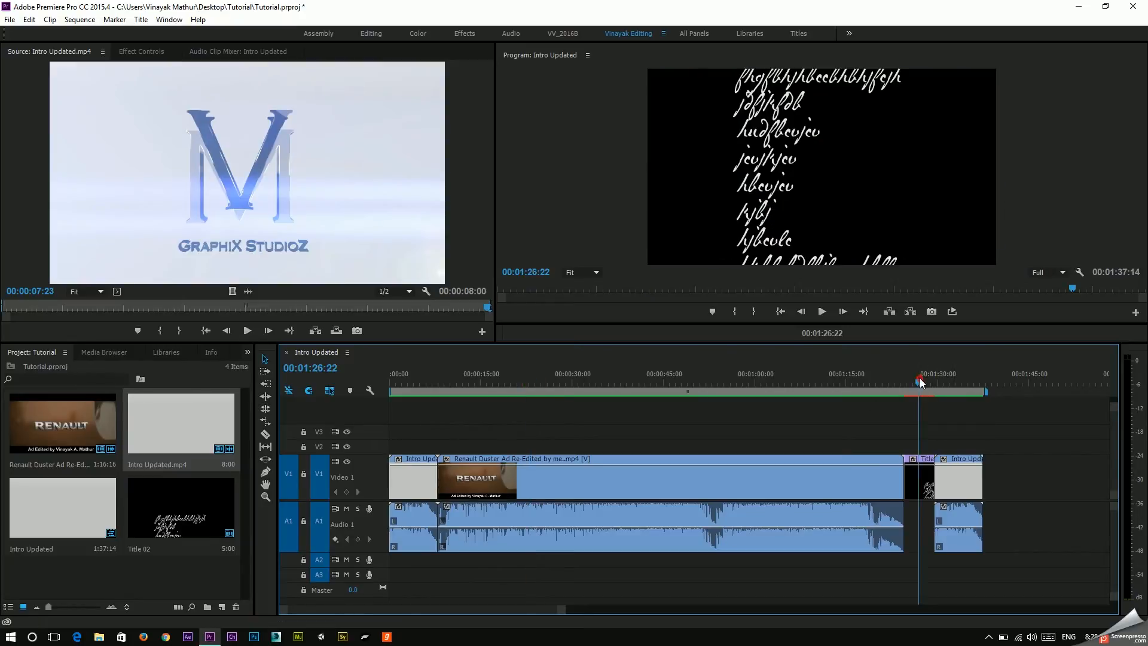
click(958, 378)
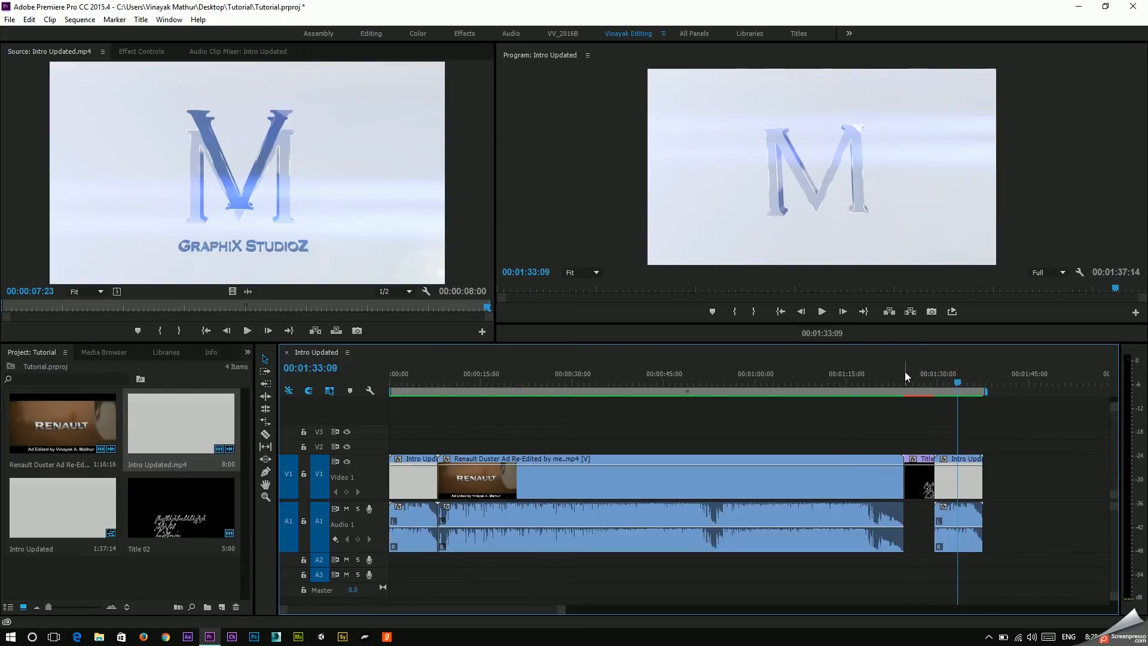
click(434, 372)
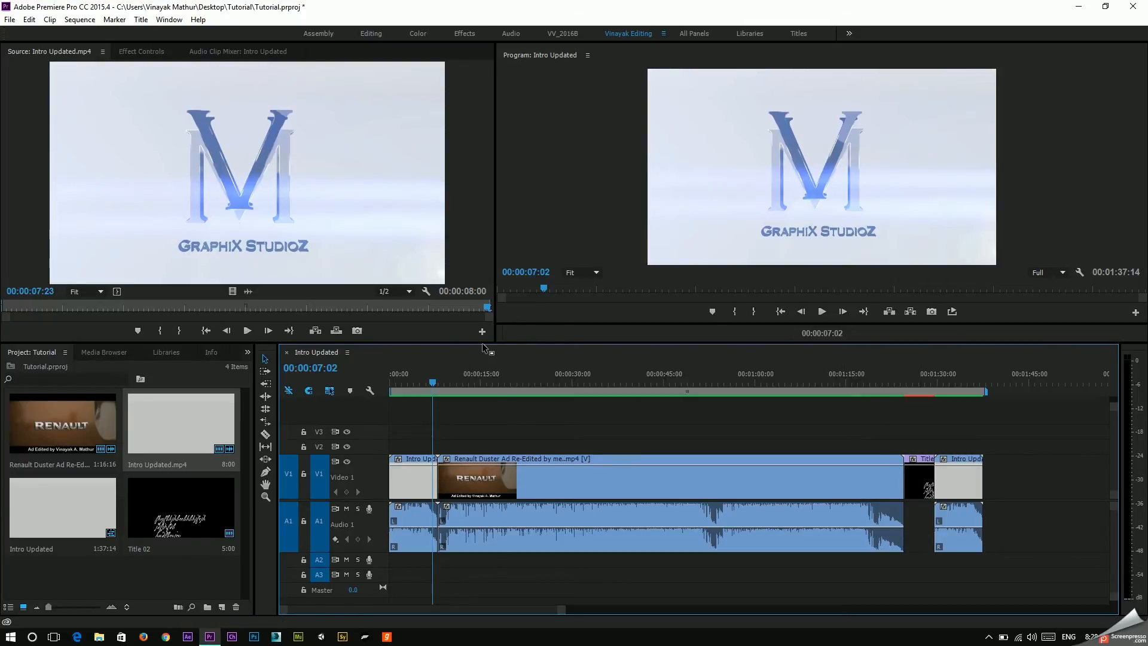
key(space)
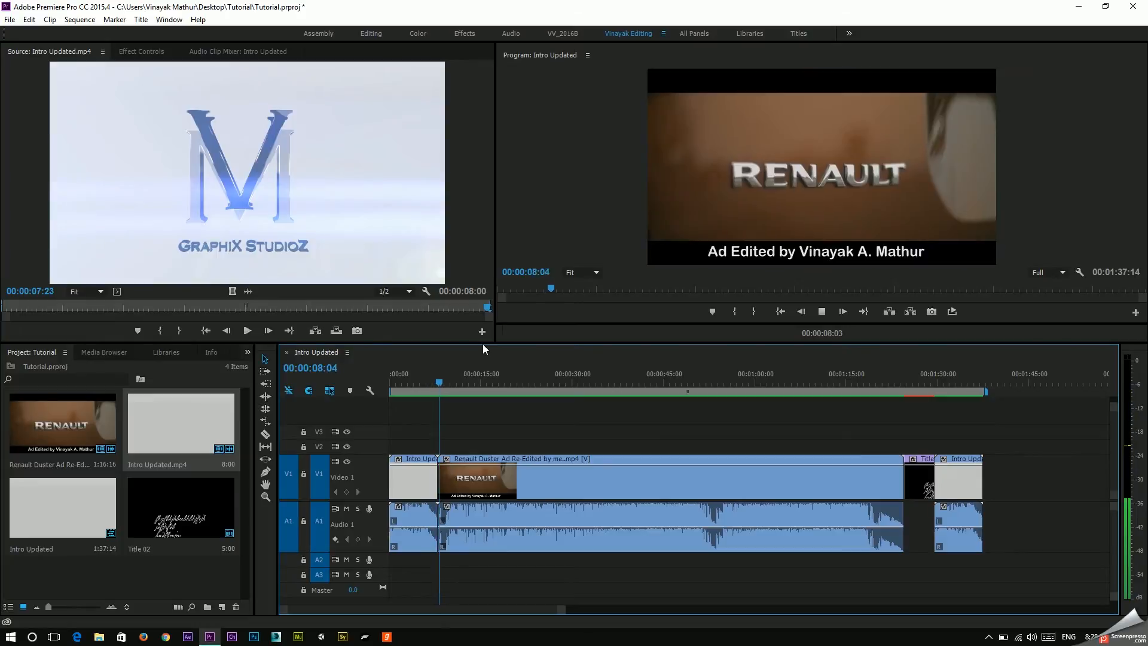
click(429, 380)
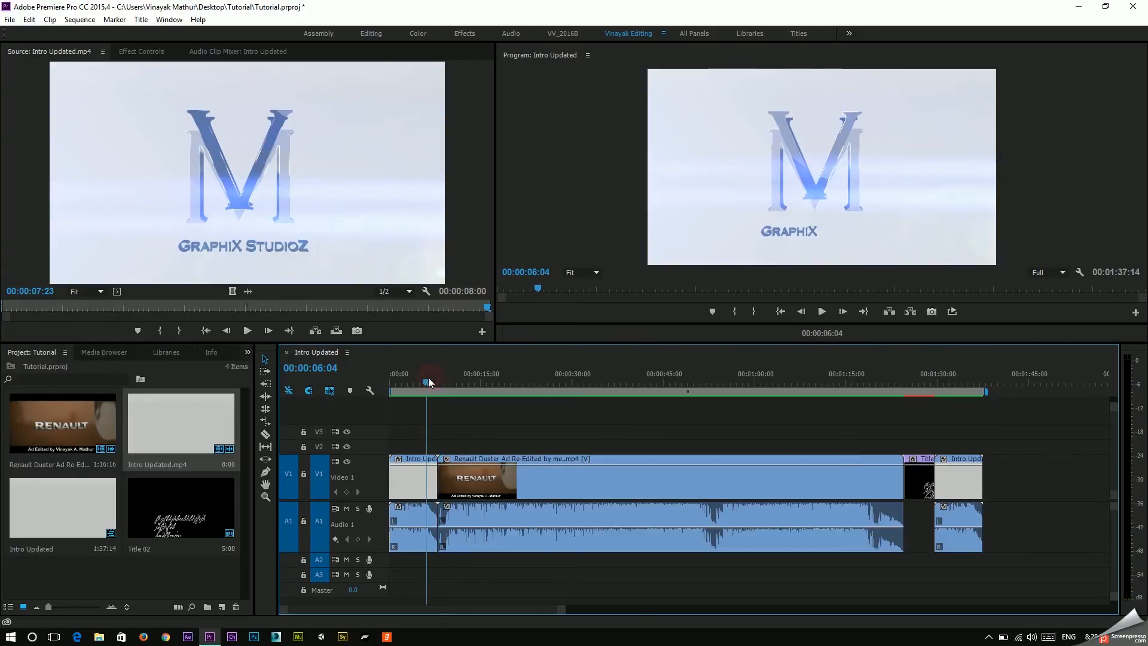
drag(431, 379, 472, 378)
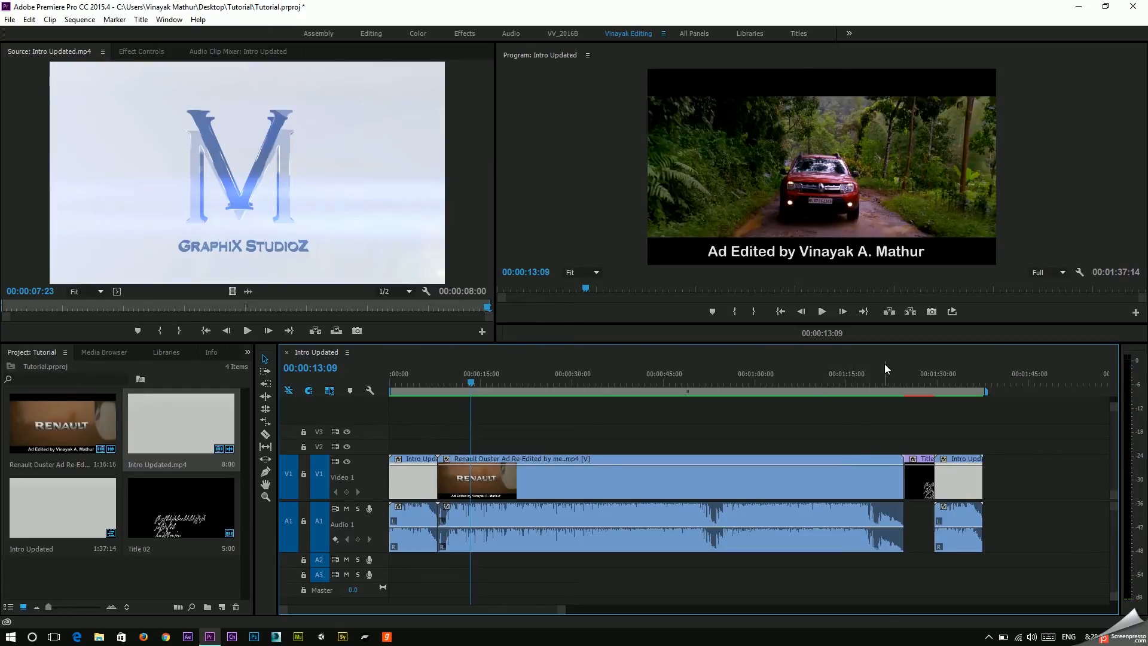
click(895, 377)
drag(896, 373, 957, 378)
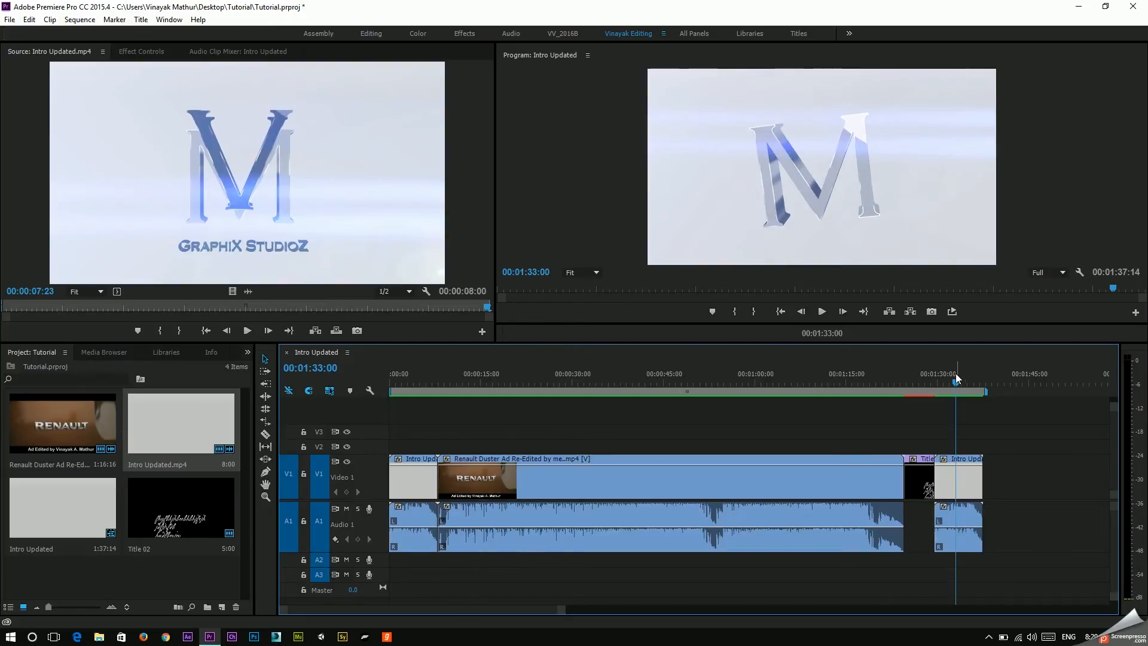
Step: Apply the default transitions at the cut between the opening intro and the Renault clip, then inspect the Cross Dissolve and Constant Power transitions
click(435, 473)
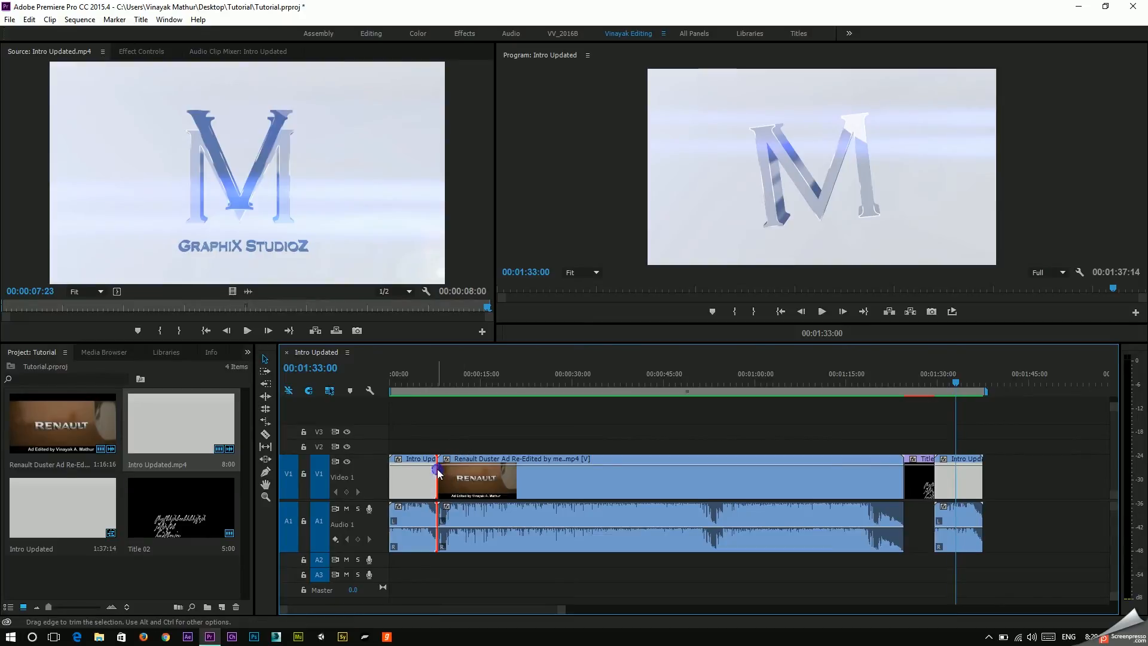
right_click(437, 470)
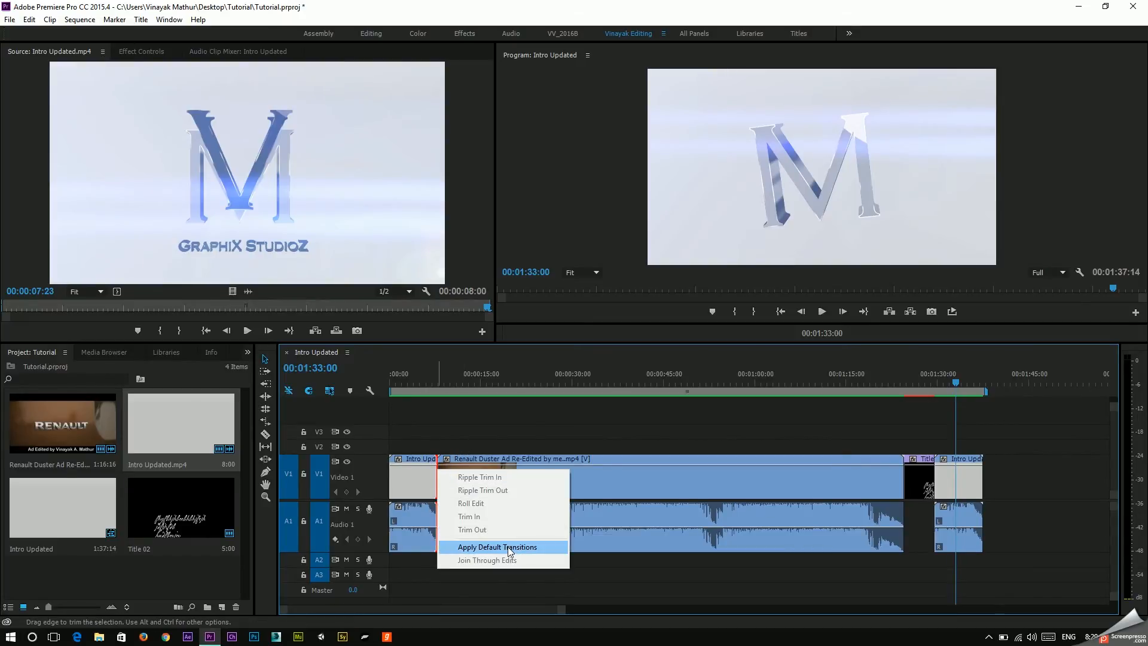
click(508, 547)
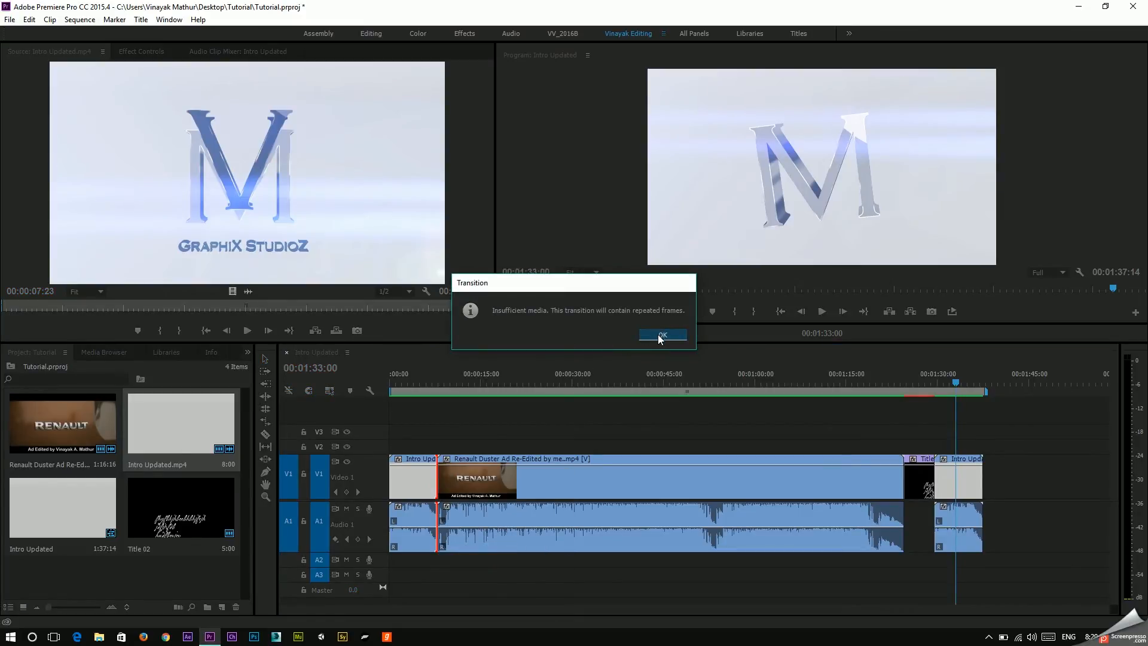
click(663, 334)
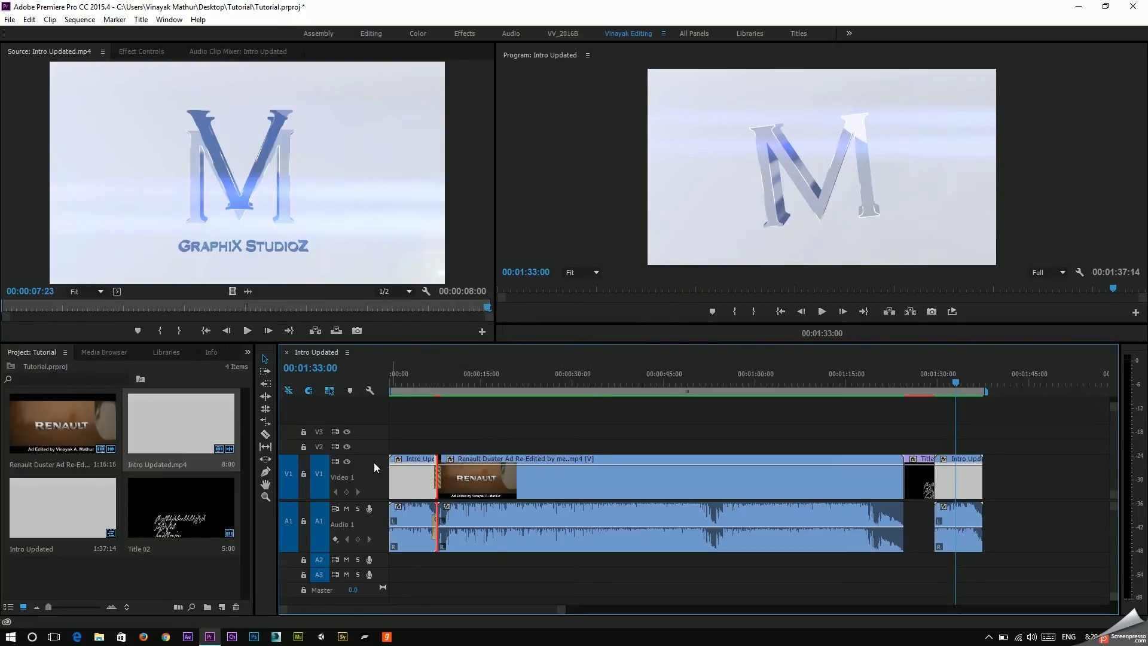
mouse_move(426, 372)
mouse_down()
mouse_move(457, 377)
mouse_move(447, 377)
mouse_up()
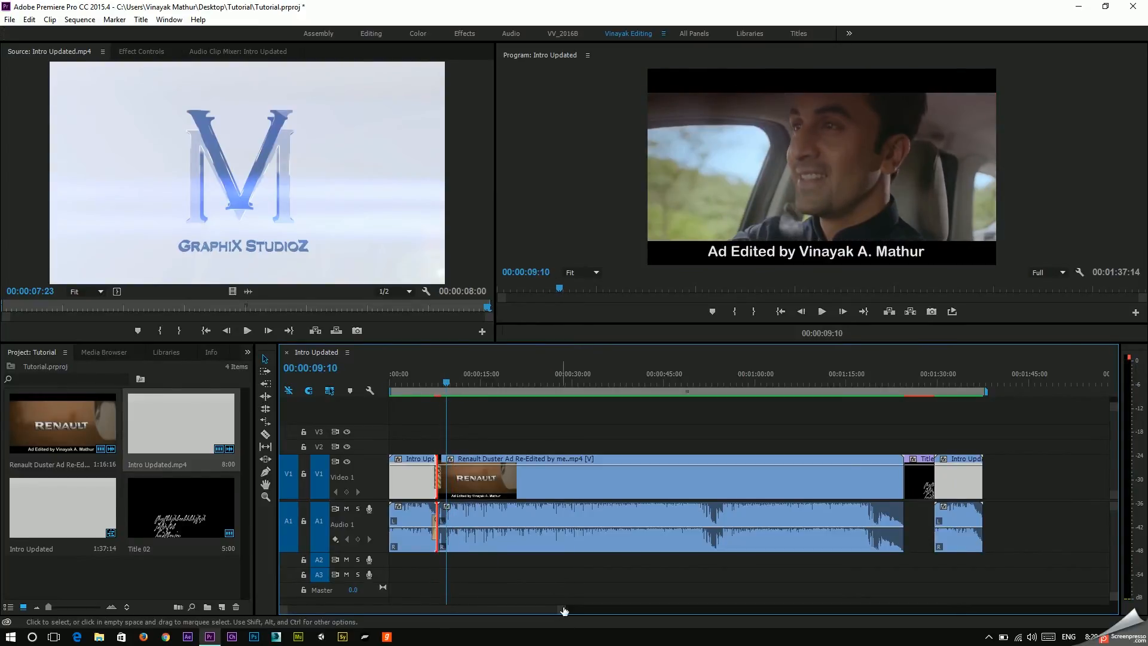
drag(566, 610, 460, 620)
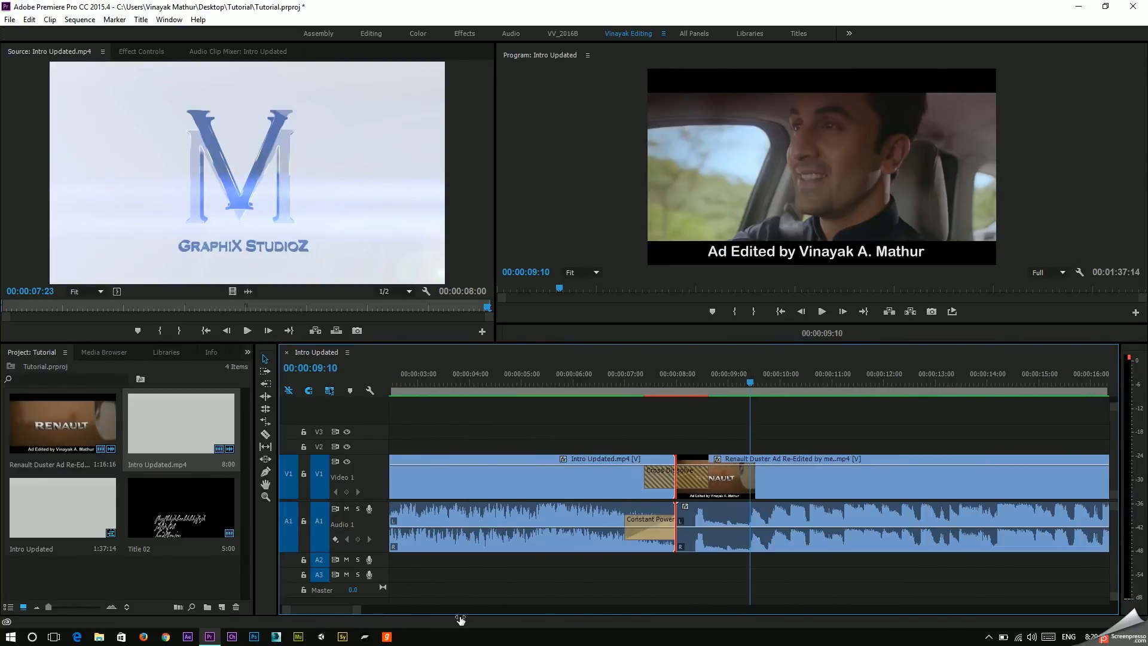
click(662, 473)
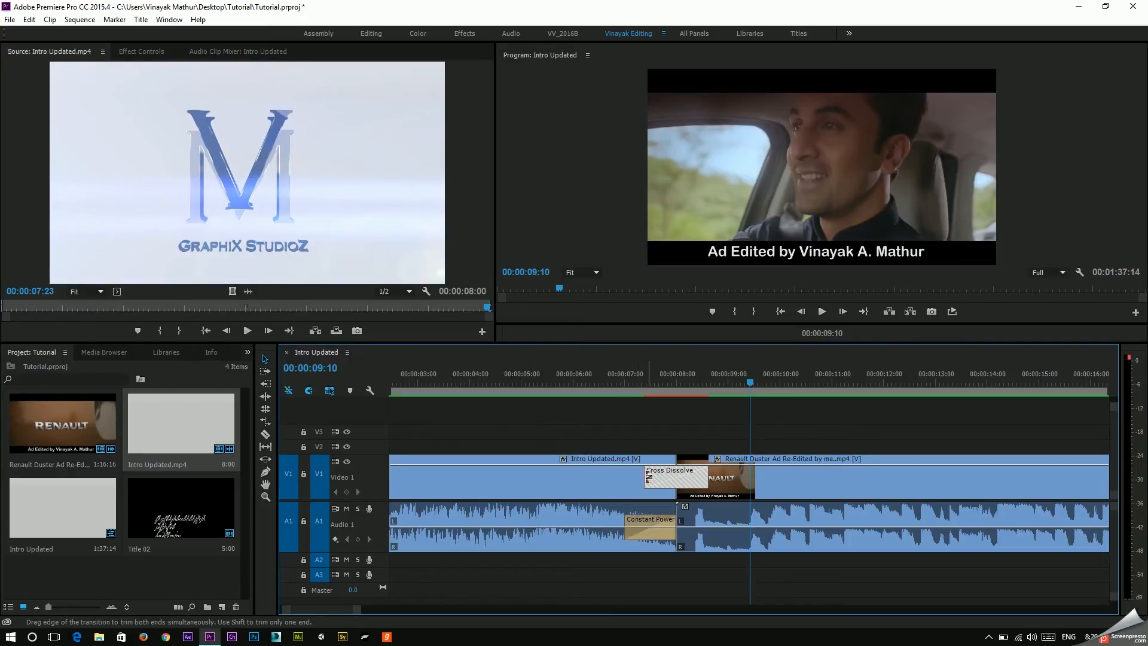
mouse_move(646, 477)
mouse_down()
mouse_move(529, 462)
mouse_move(667, 472)
mouse_move(647, 473)
mouse_up()
click(631, 525)
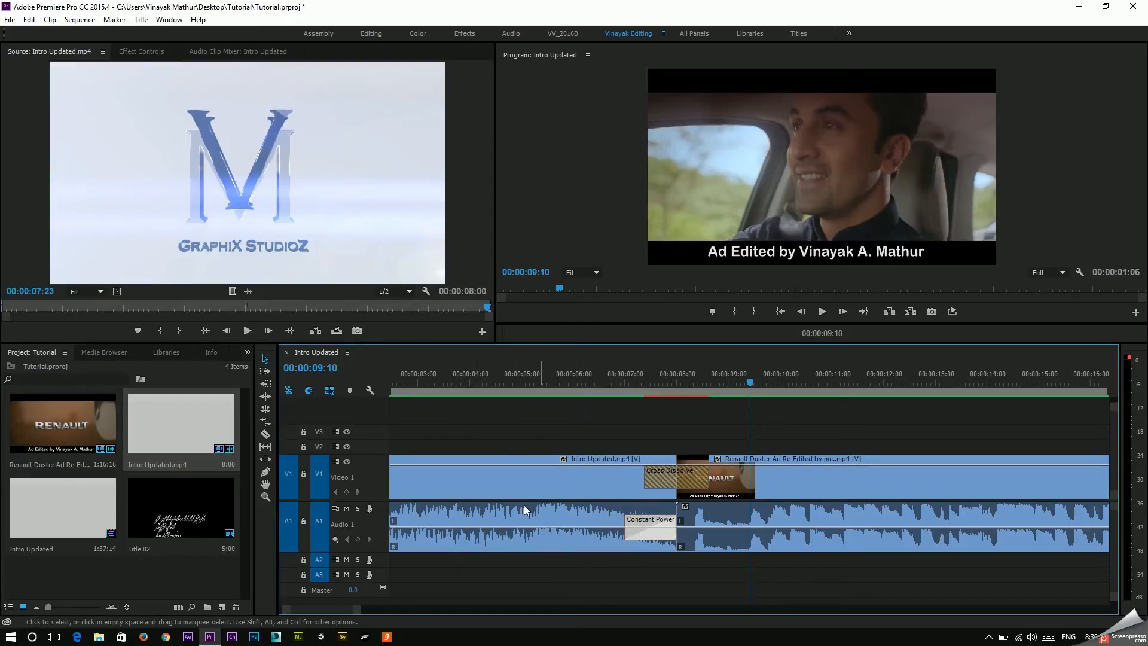
Step: Unlink the Renault clip's video from its audio and select each part separately to check the split
drag(360, 609, 553, 608)
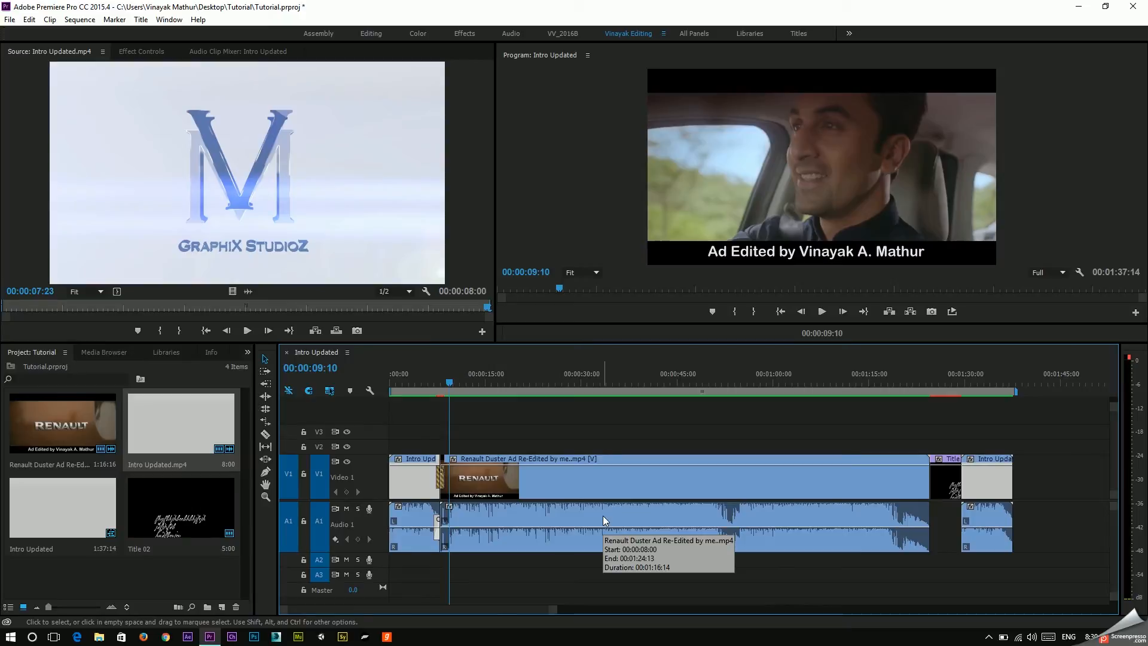
click(591, 476)
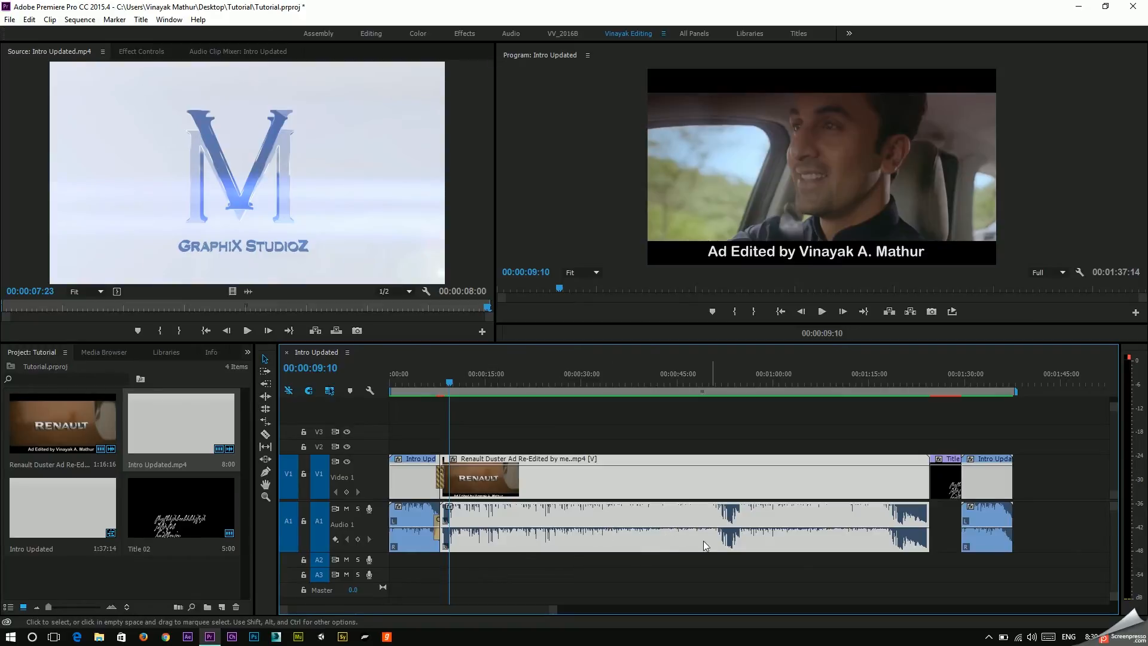
click(729, 438)
click(714, 462)
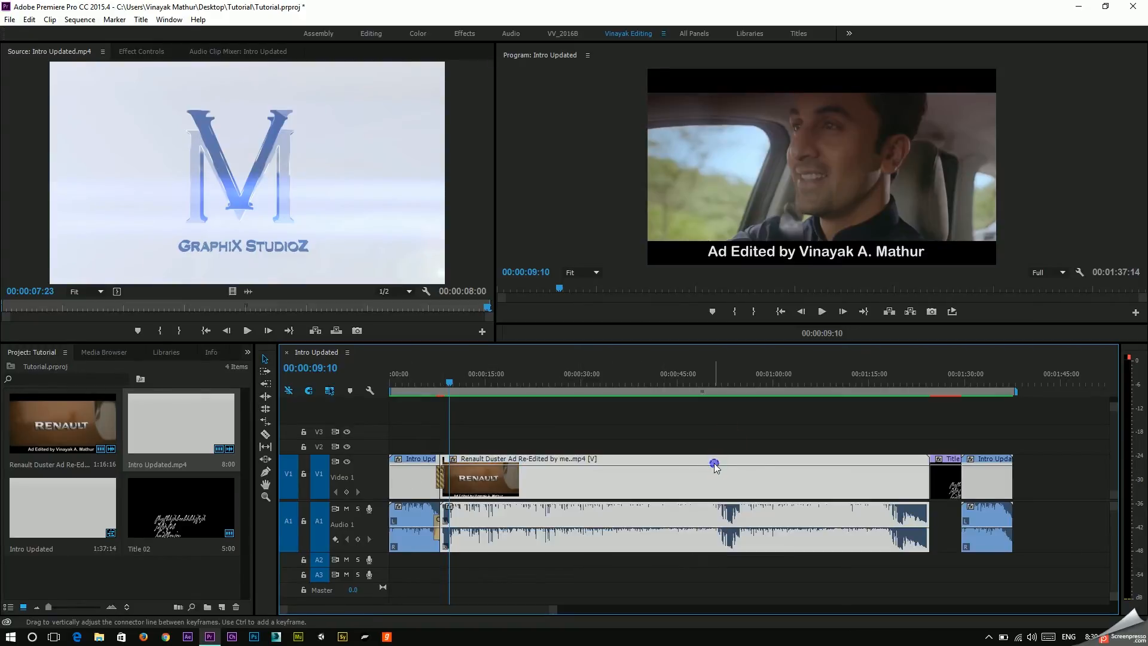
right_click(715, 463)
click(746, 235)
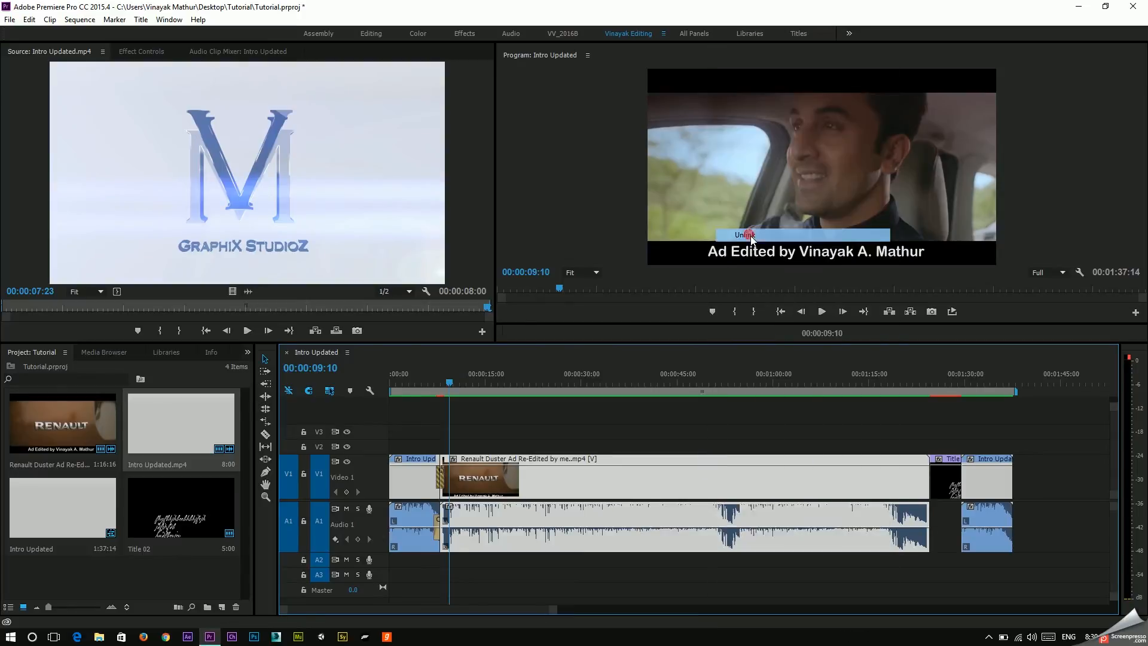
click(694, 418)
click(702, 488)
click(715, 543)
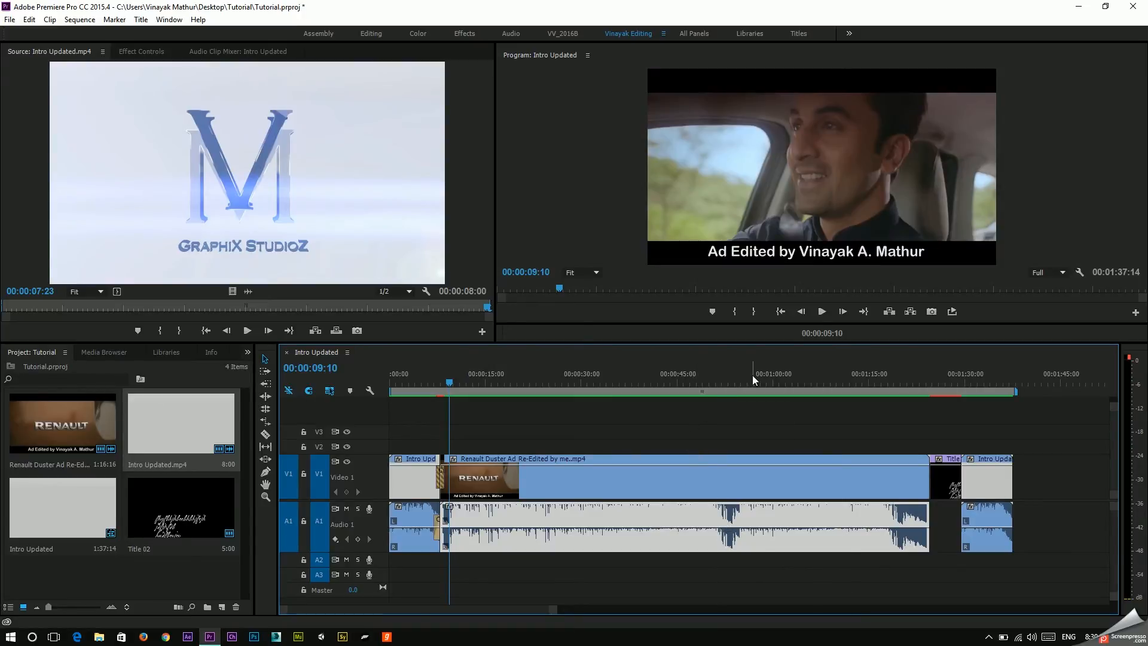
Step: Apply the default transitions at the cut from the Renault clip to Title 02 and at the start of the closing intro clip
click(927, 380)
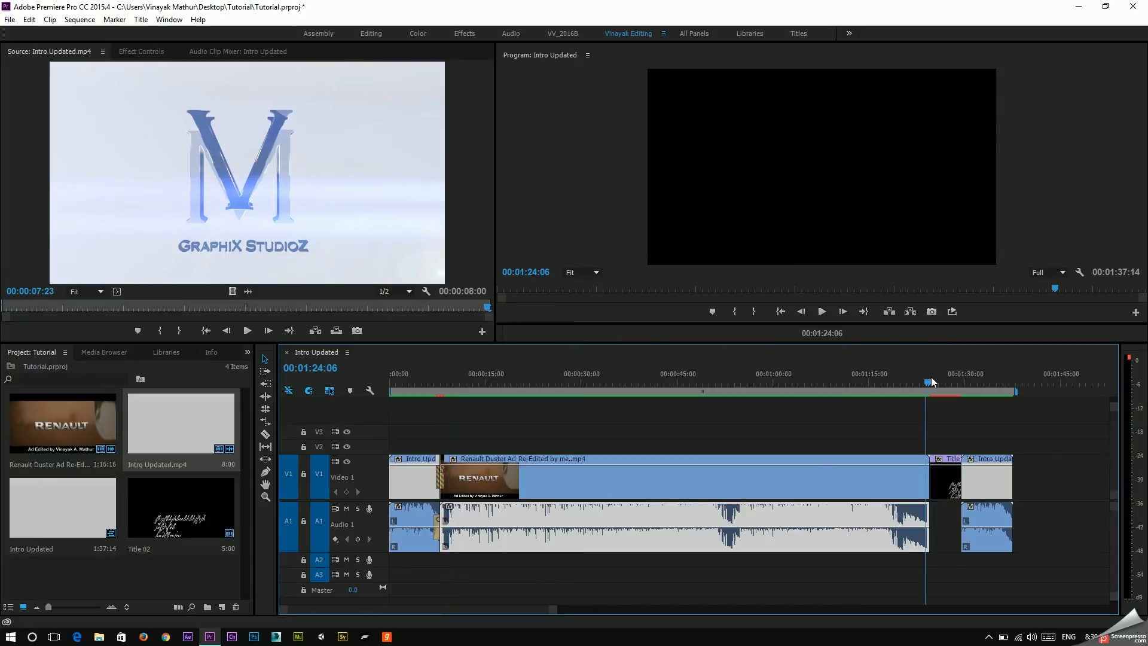
right_click(928, 471)
click(955, 545)
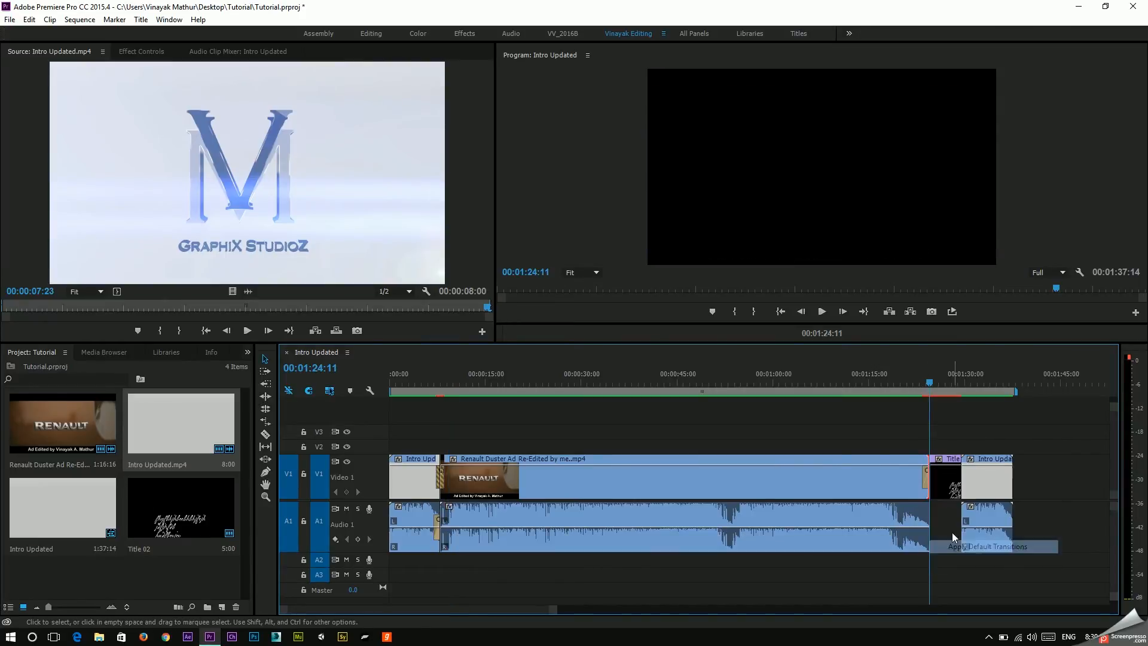
click(966, 475)
right_click(967, 475)
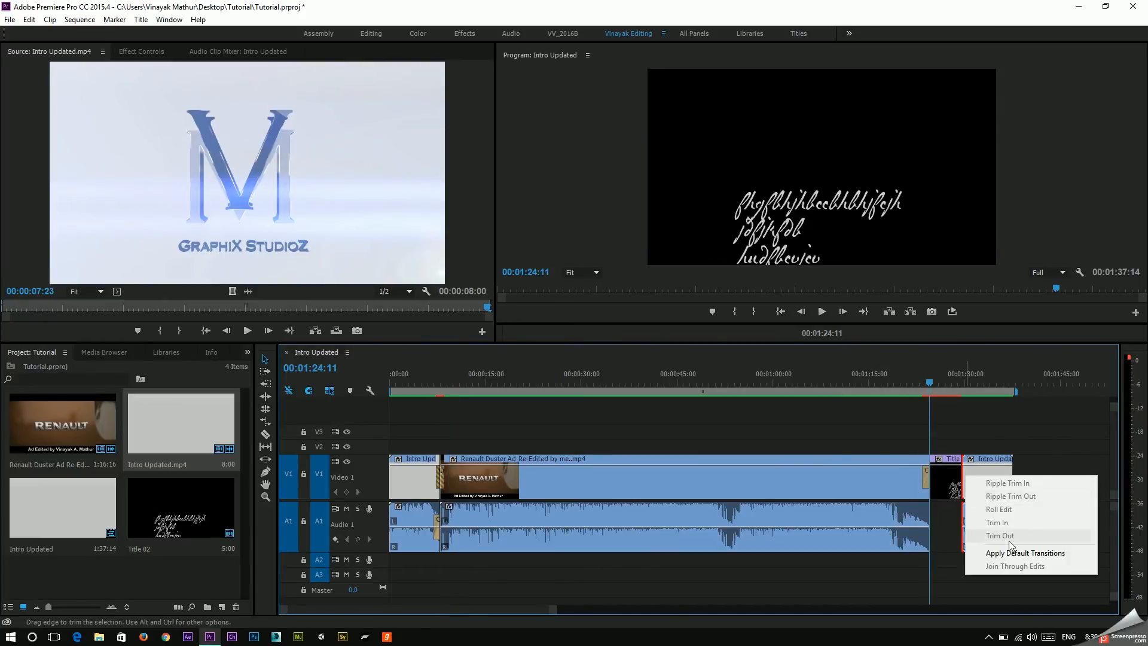
click(1010, 554)
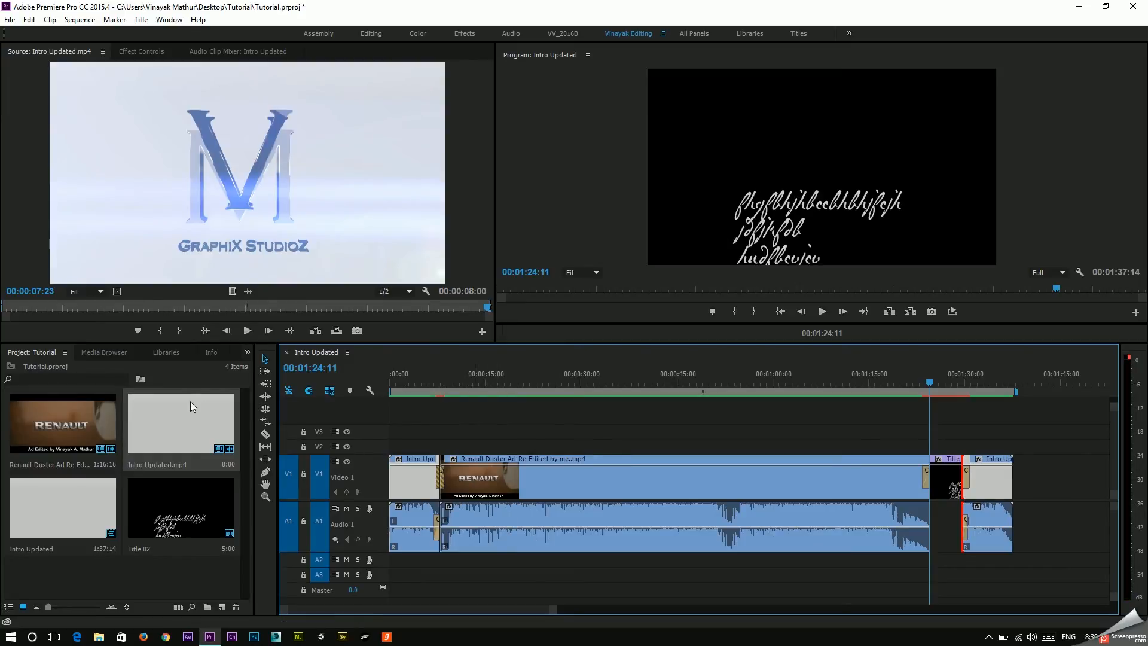
Step: Replace the transition between the Renault clip and Title 02 with the 3D Motion Cube Spin video transition, and scrub through it
click(247, 352)
click(279, 418)
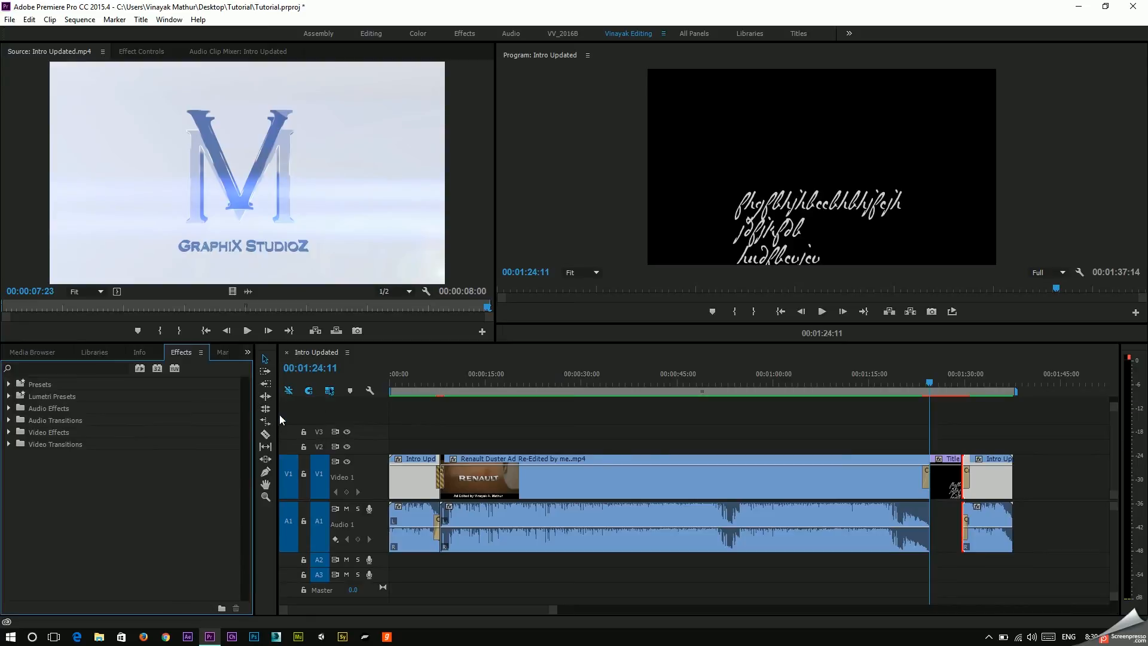
click(9, 445)
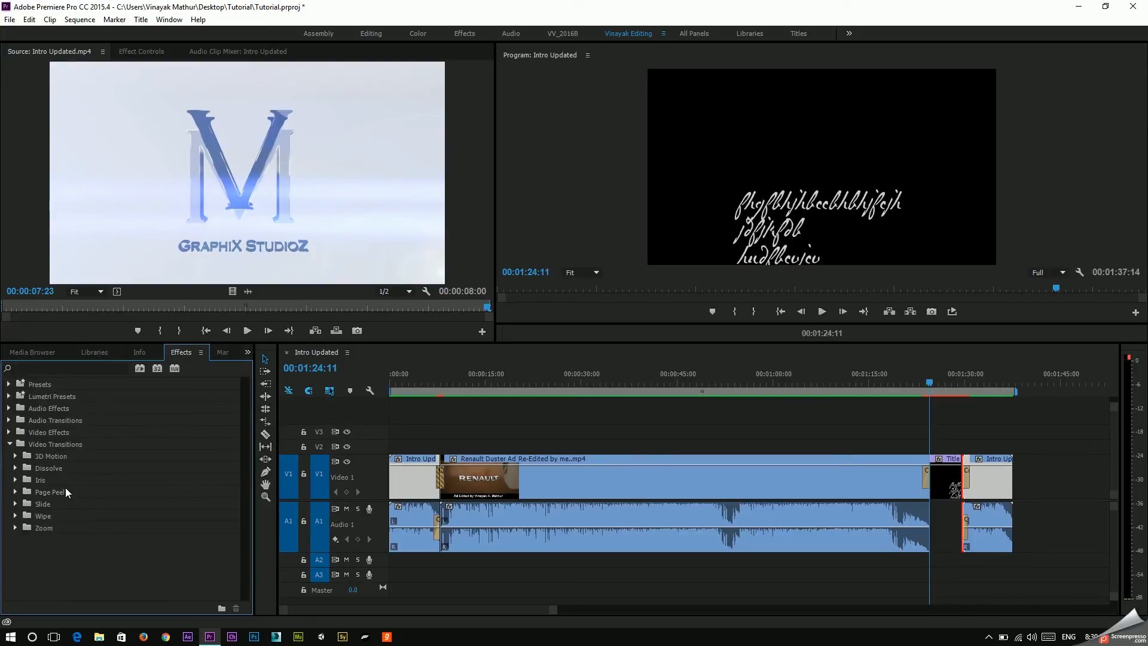
click(13, 456)
drag(57, 468, 468, 471)
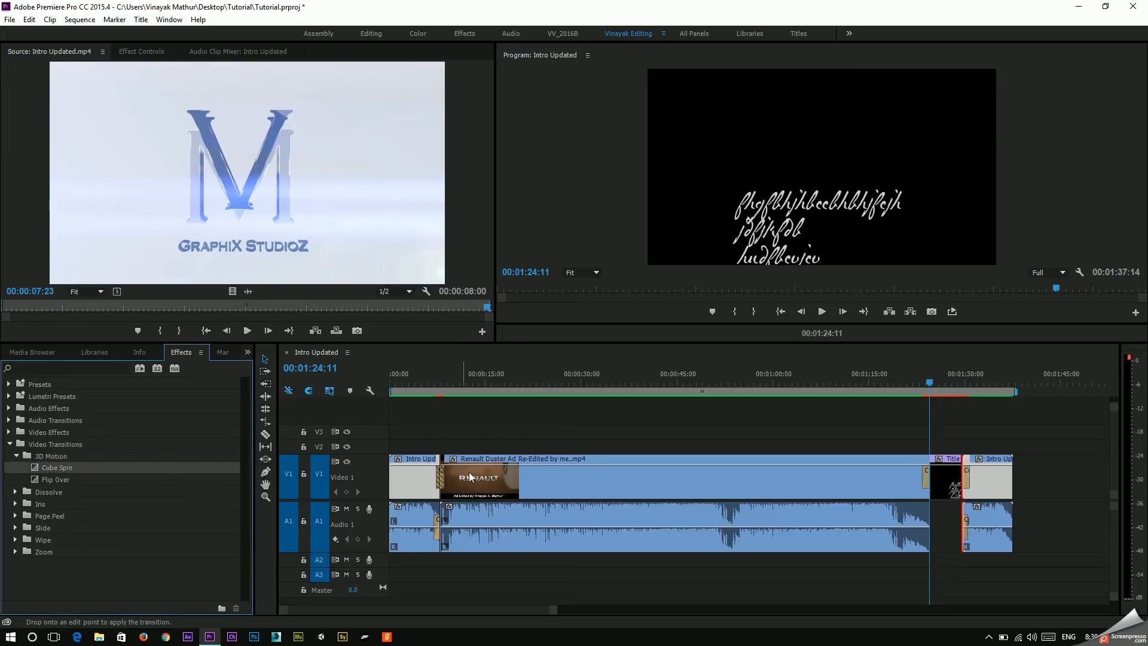
drag(664, 495, 932, 475)
mouse_move(923, 379)
mouse_down()
mouse_move(911, 381)
mouse_move(926, 389)
mouse_up()
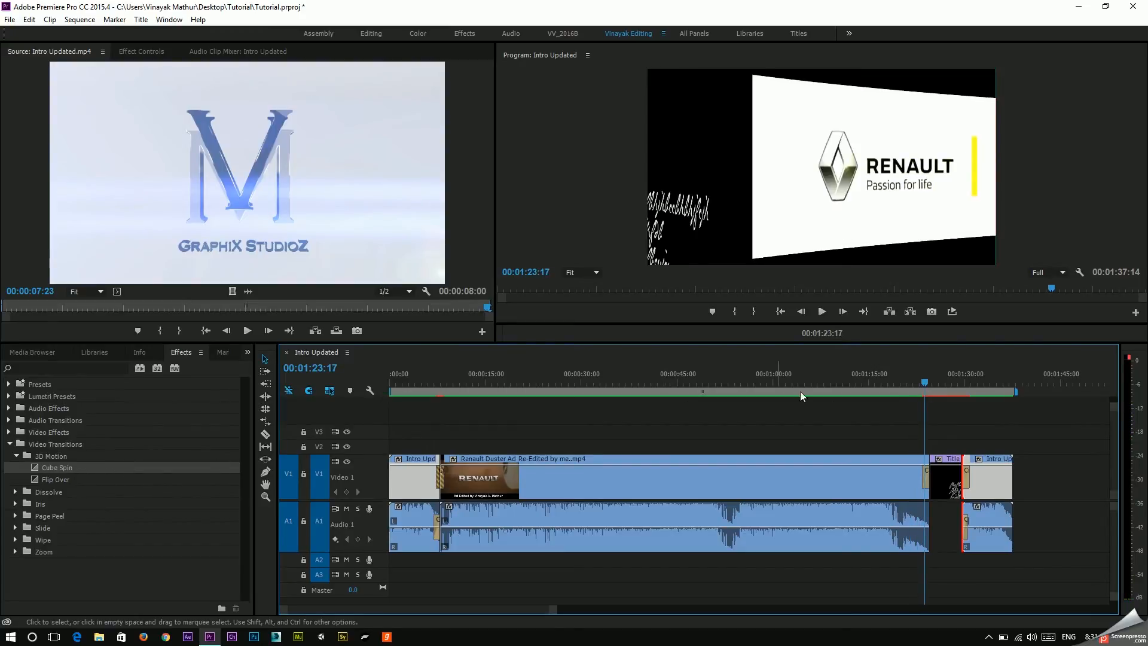
drag(919, 388, 927, 391)
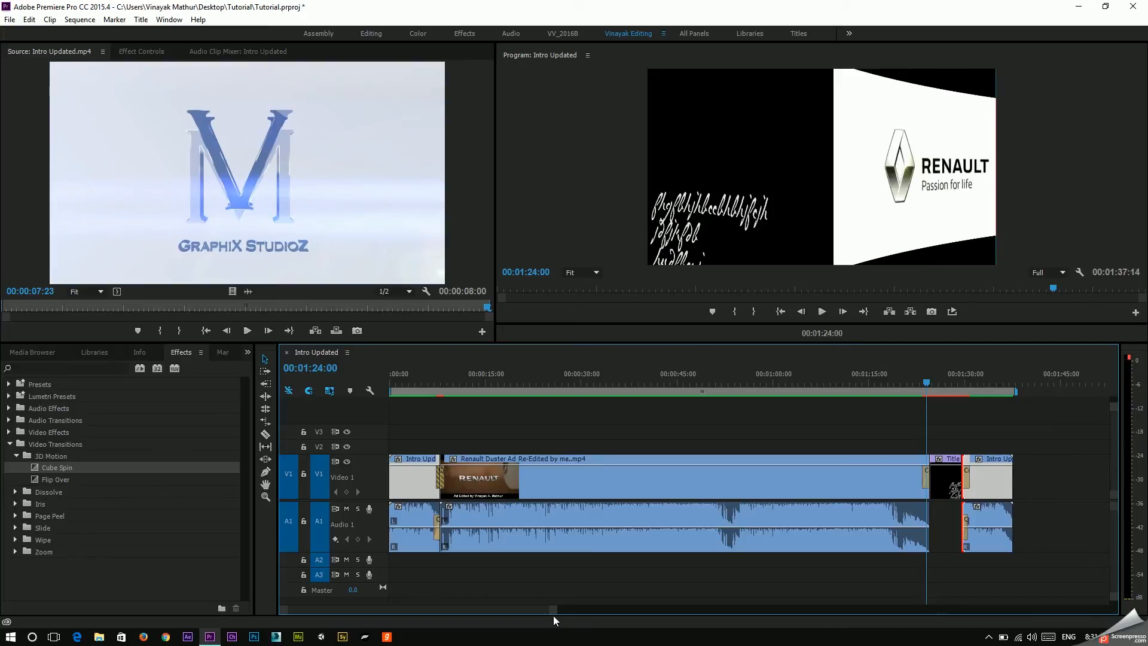
Step: Check the Cube Spin transition's duration without changing it, and bring up the transition's detailed settings
drag(553, 615, 516, 621)
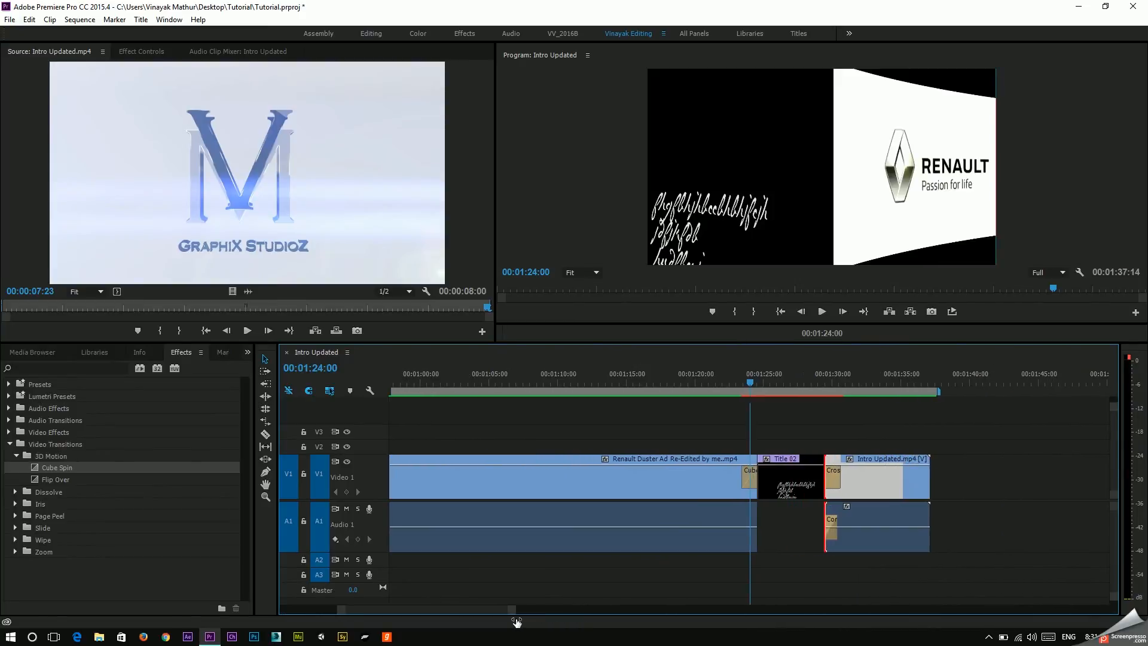
double_click(751, 477)
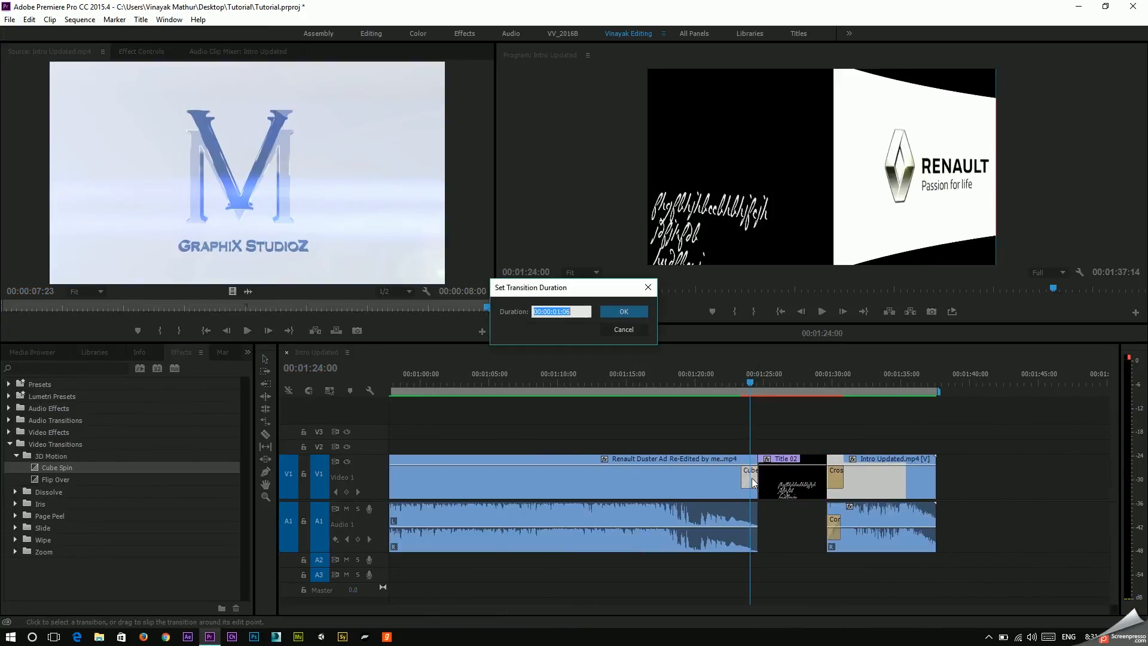
click(626, 330)
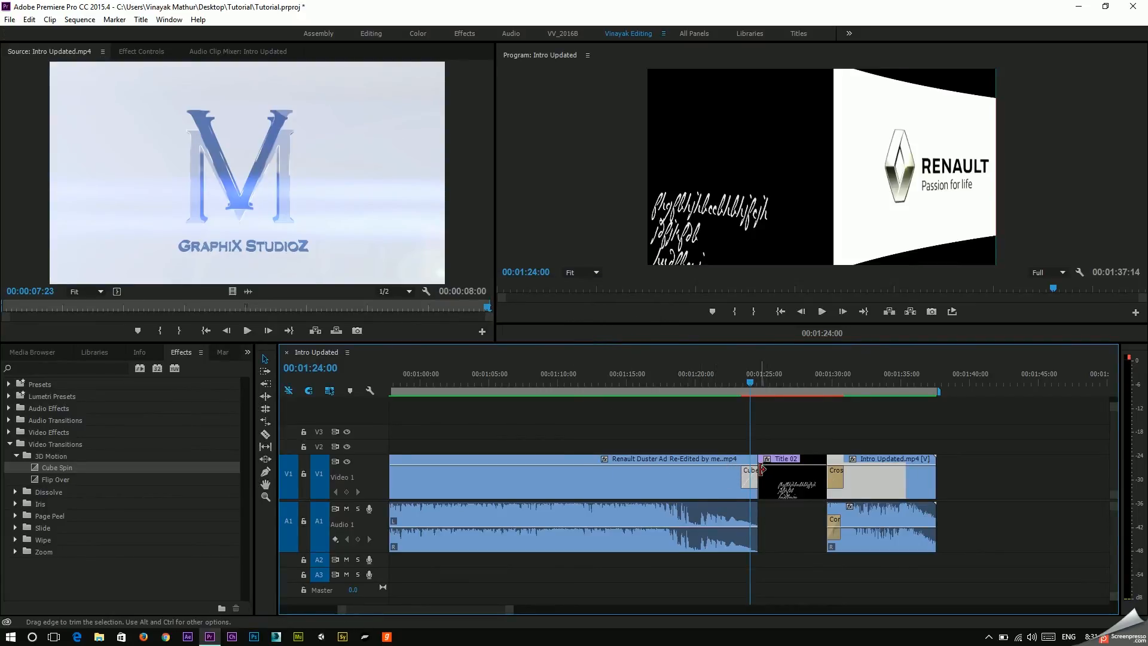
mouse_move(741, 473)
mouse_down()
mouse_move(712, 472)
mouse_move(743, 472)
mouse_up()
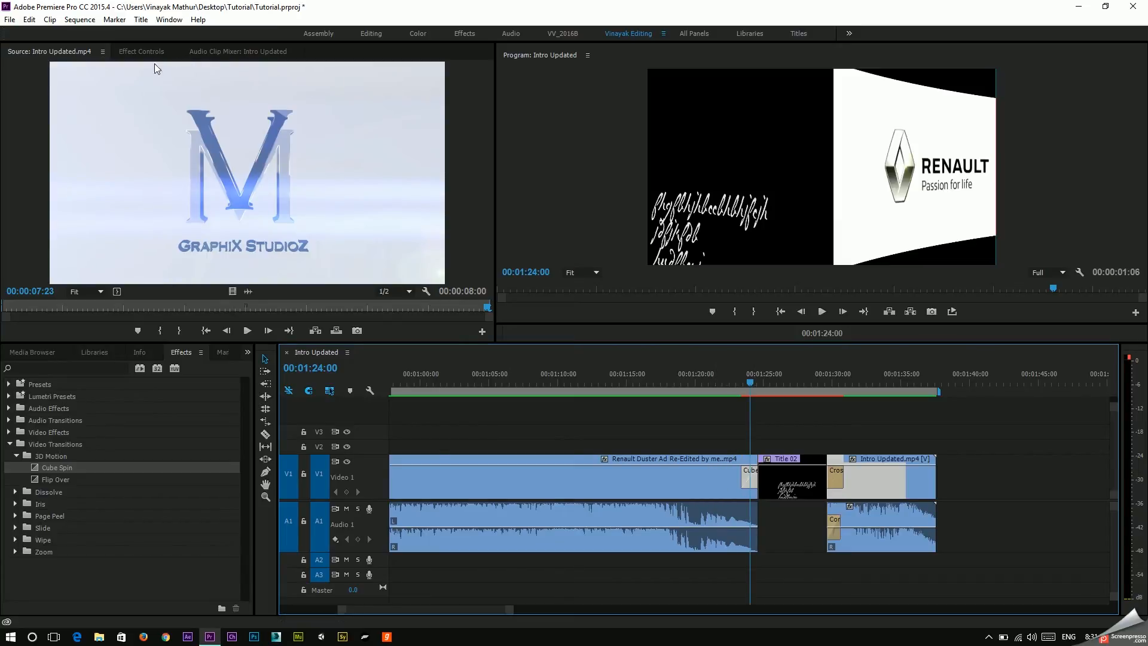
click(140, 54)
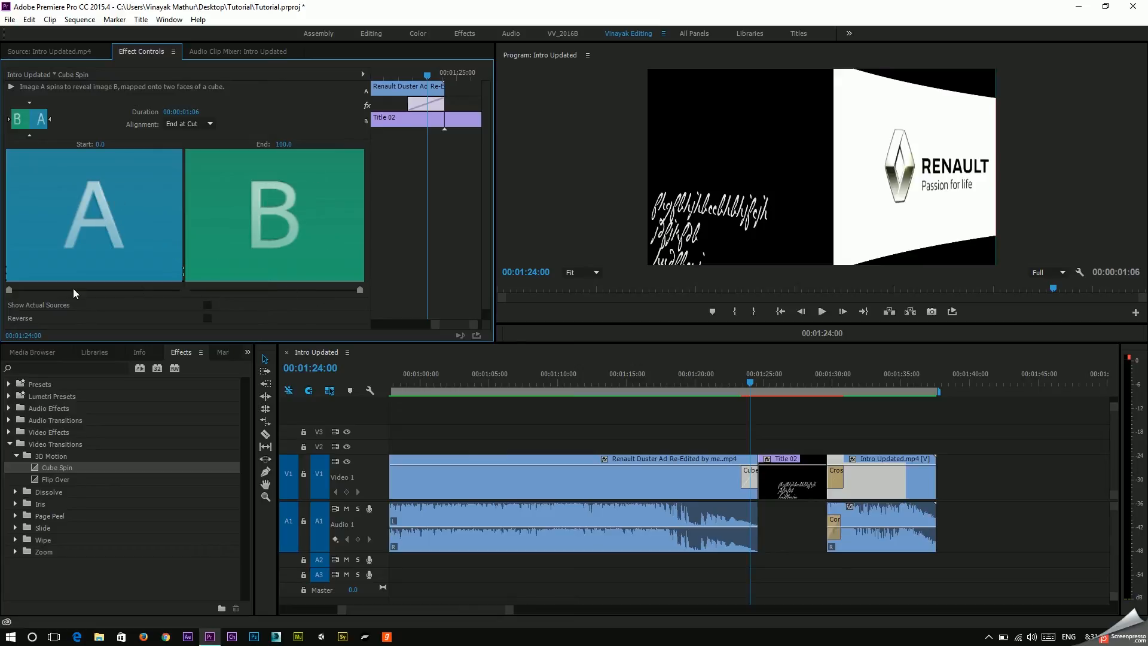
Step: Review the Cube Spin's alignment options, switch Reverse on and off again, and preview the transition into Title 02
click(188, 125)
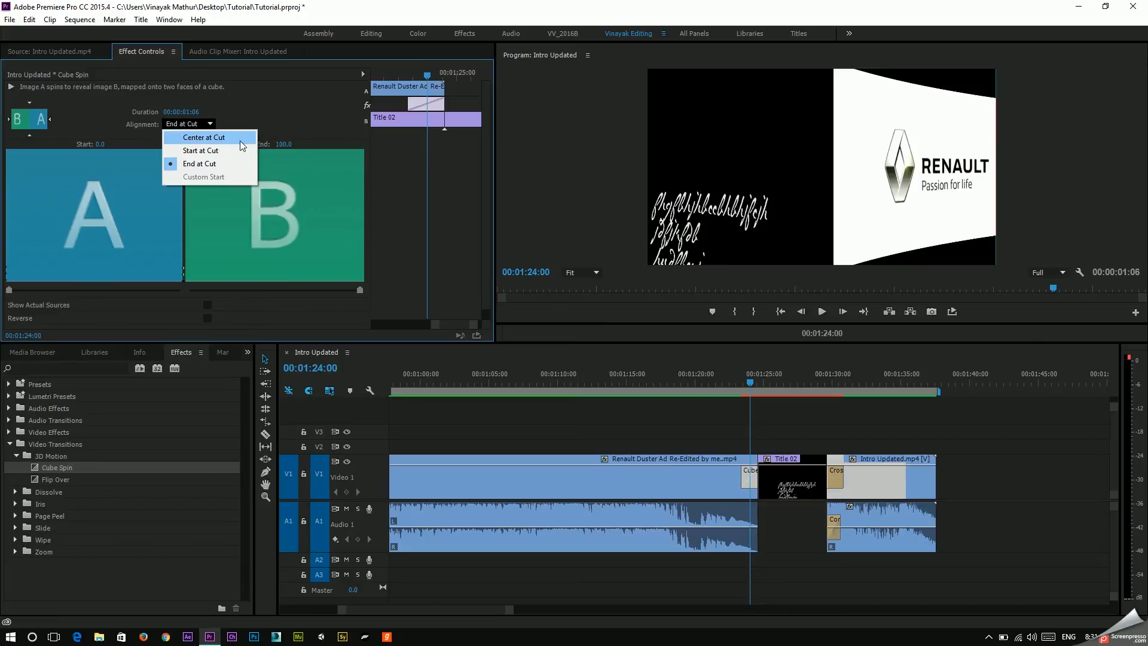
click(306, 117)
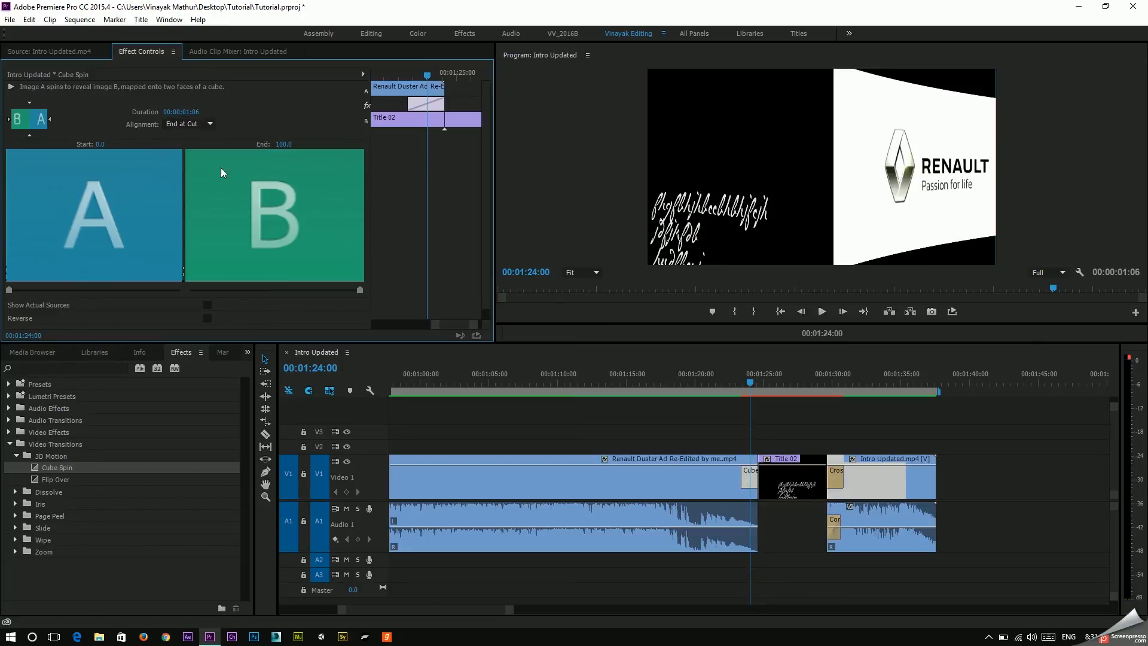
scroll(225, 183, down, 1)
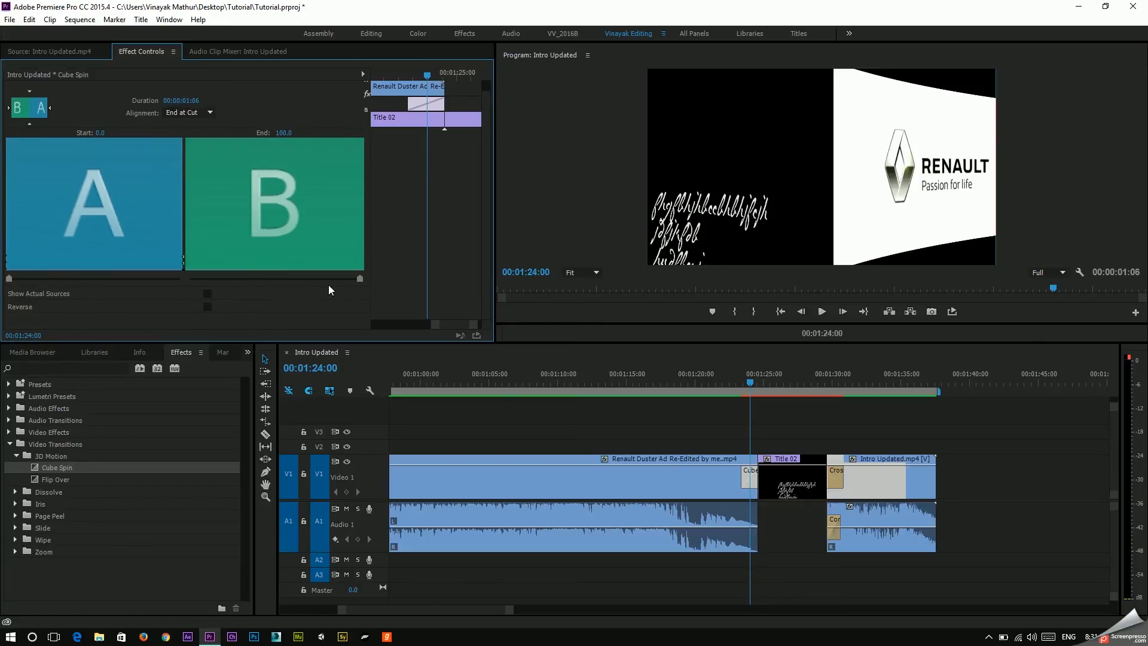
click(207, 307)
click(209, 307)
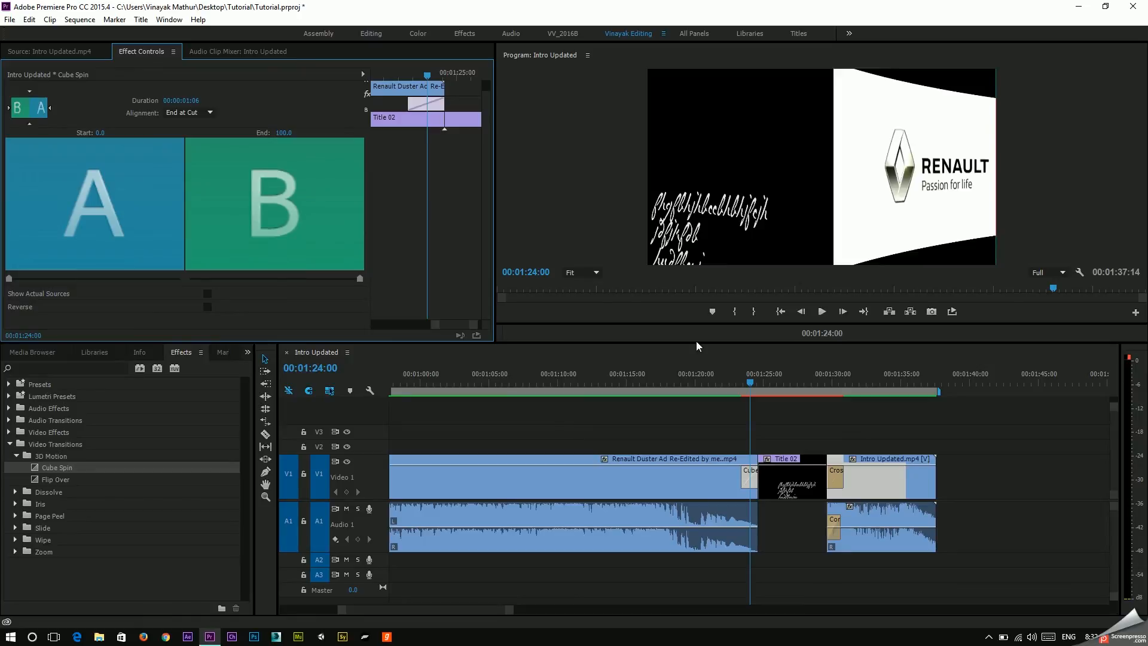
mouse_move(739, 389)
mouse_down()
mouse_move(764, 396)
mouse_move(754, 401)
mouse_up()
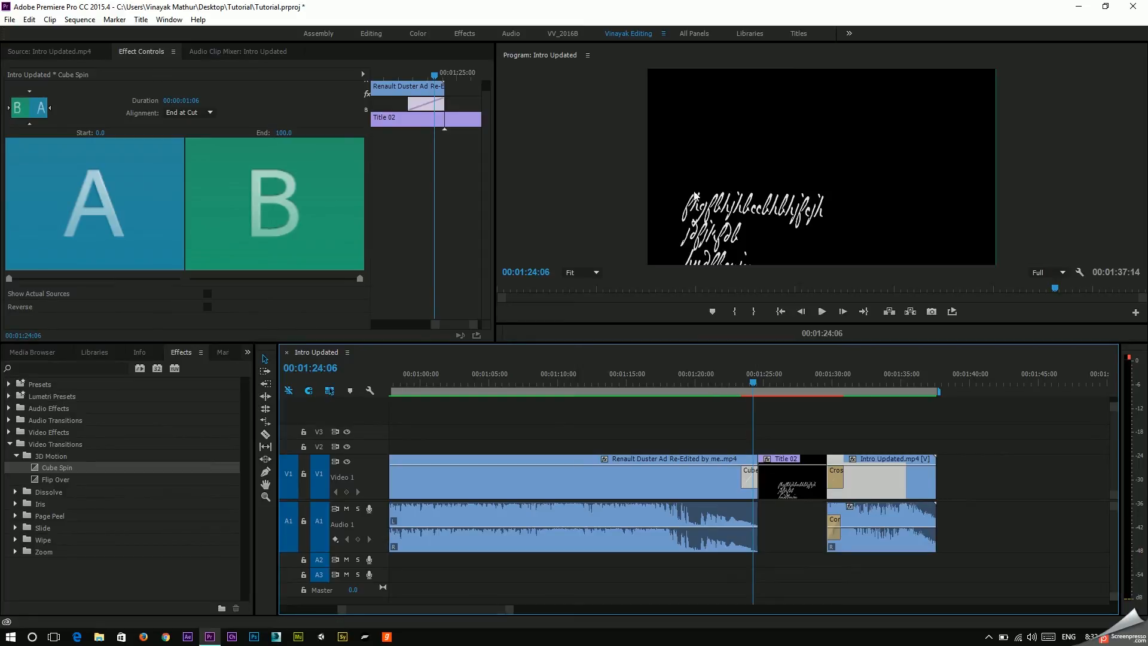
drag(740, 371, 788, 391)
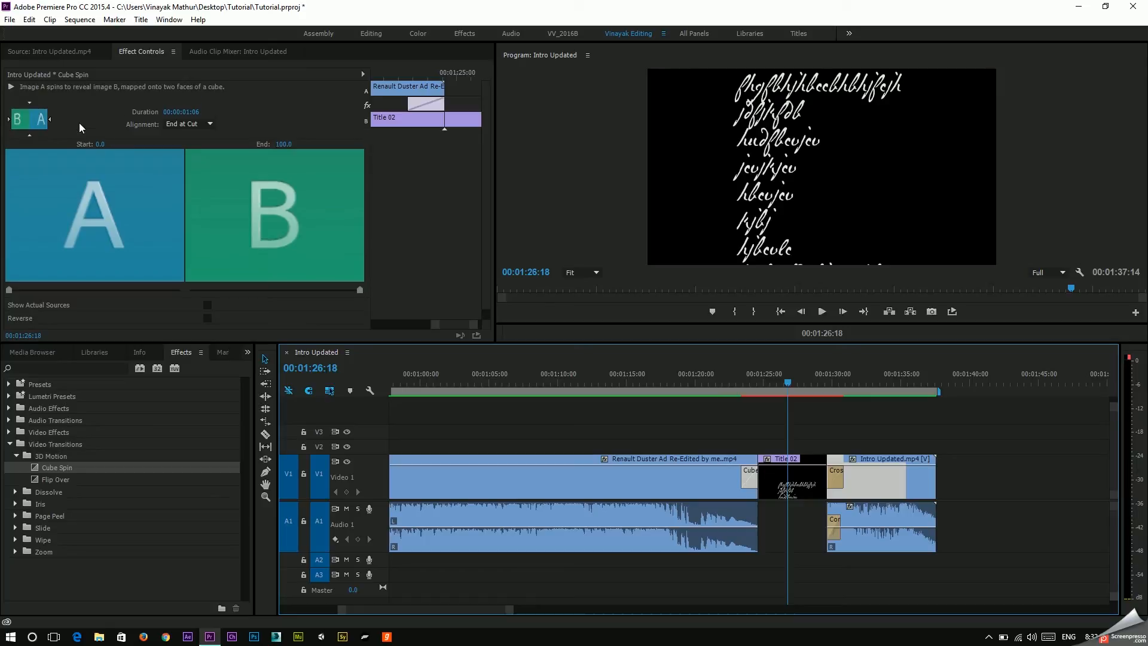
click(62, 53)
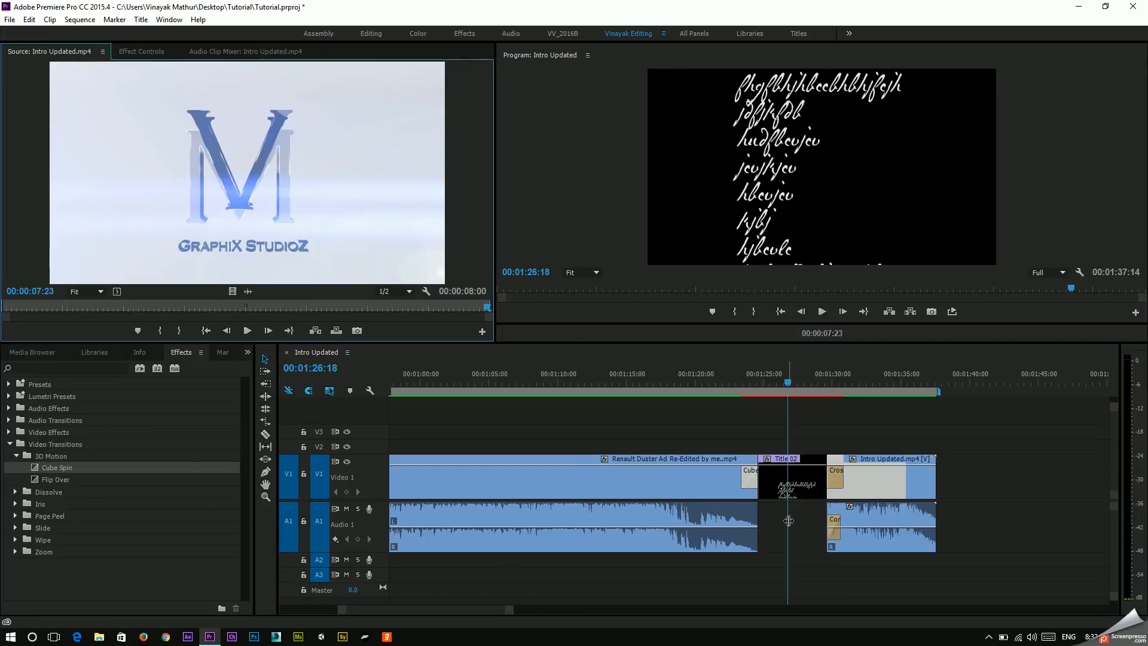
Step: Browse the Video Effects categories and examine the effects available under Color Correction
click(9, 443)
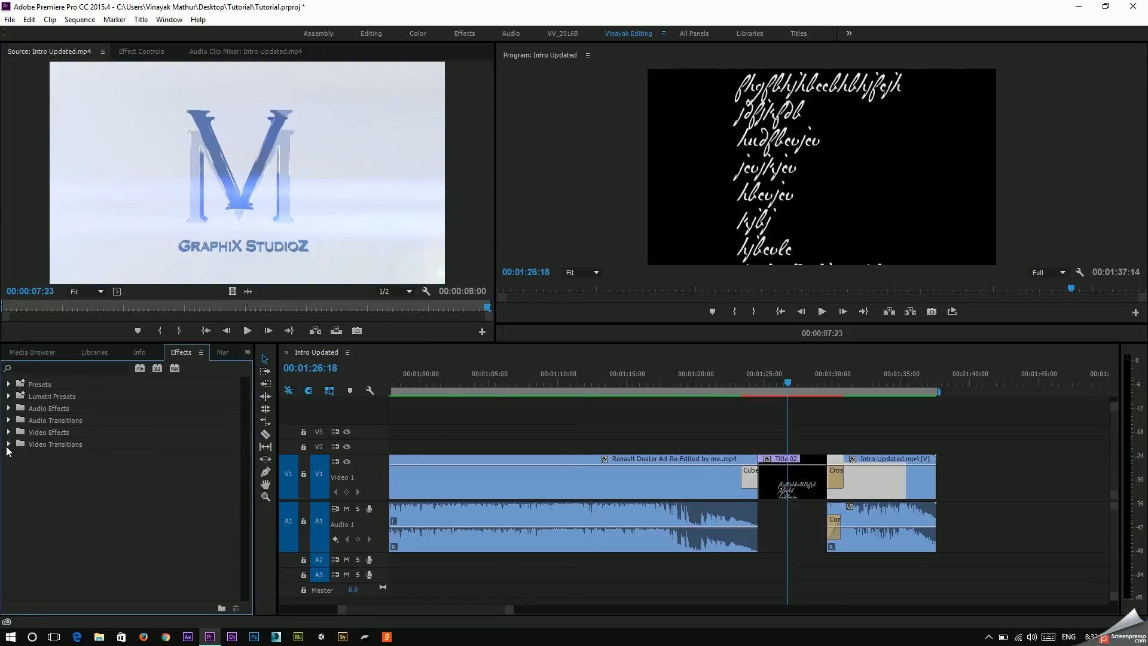
click(9, 431)
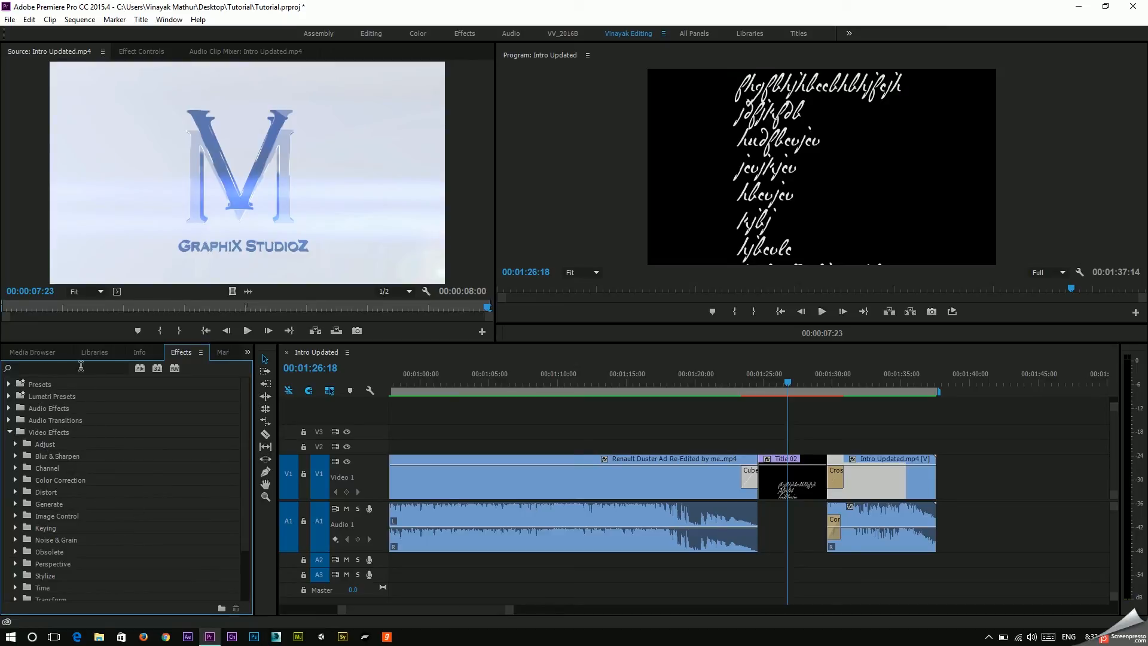
click(63, 369)
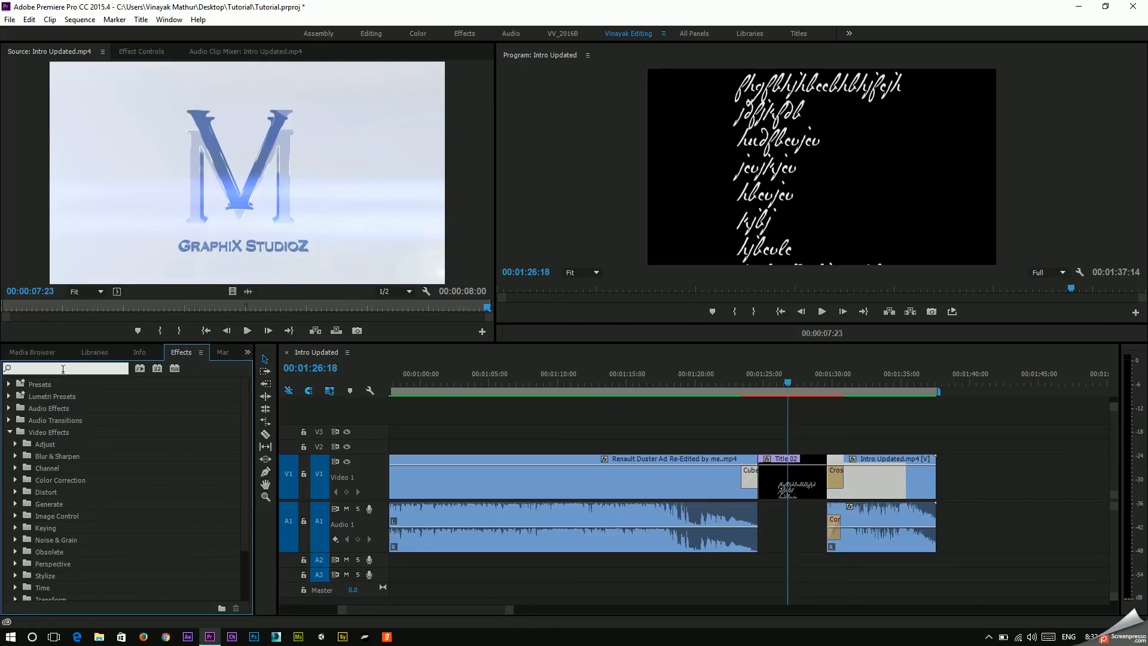
click(16, 481)
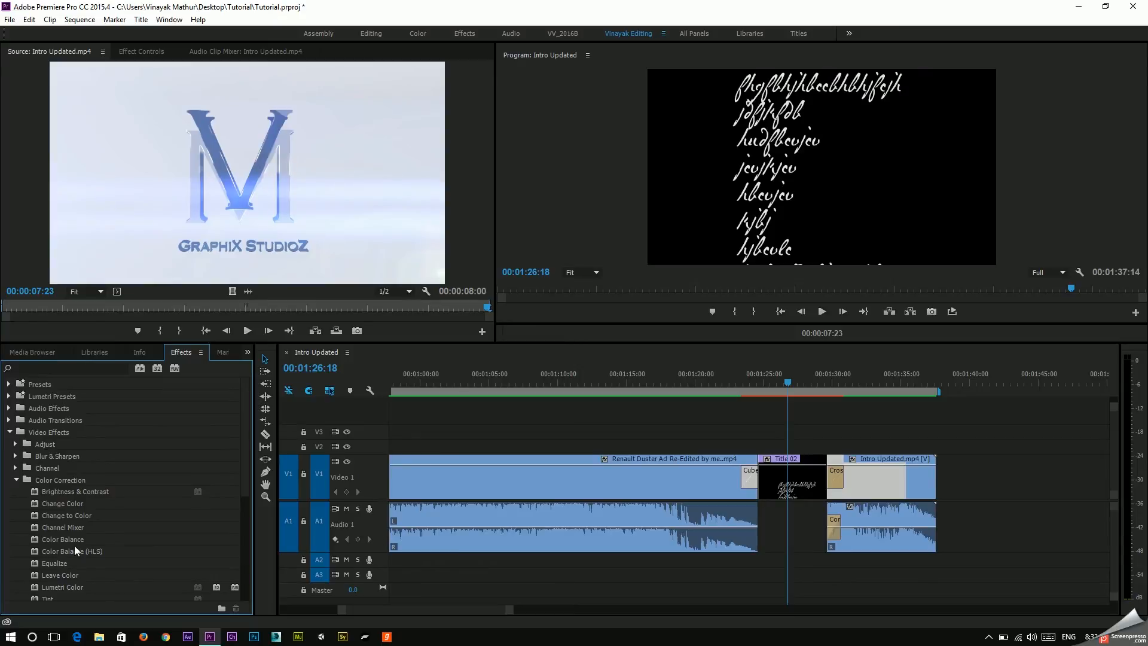
scroll(74, 546, down, 1)
scroll(59, 583, down, 1)
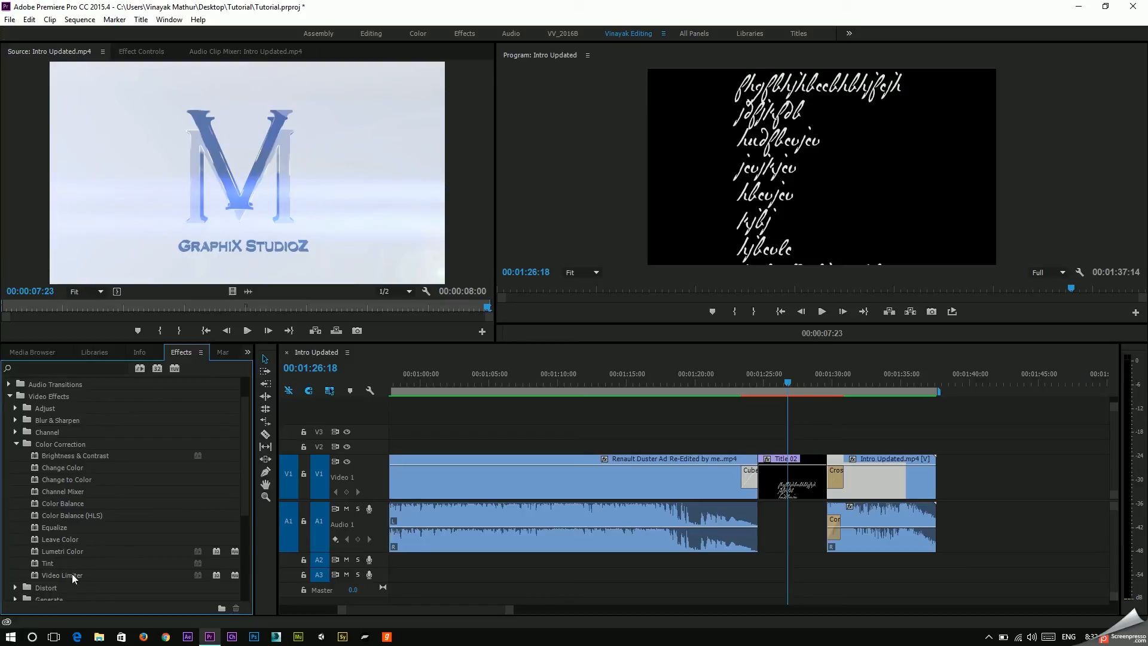
scroll(26, 452, down, 1)
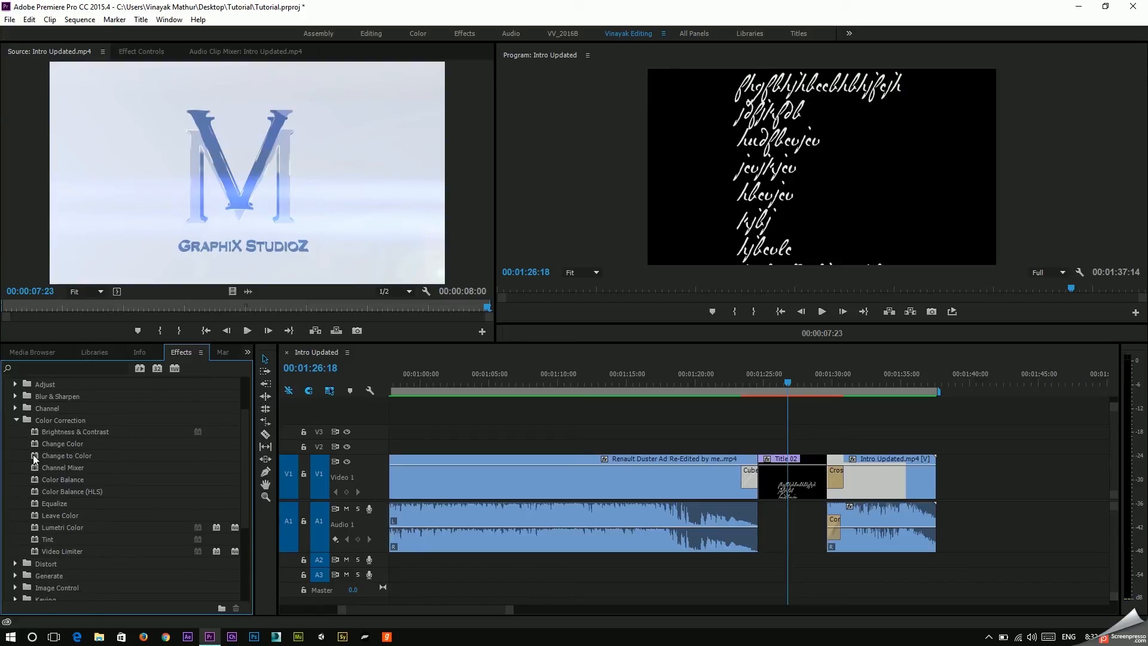
Step: Search the effects for "cur" and apply RGB Curves to the Renault clip
click(61, 366)
text(cur)
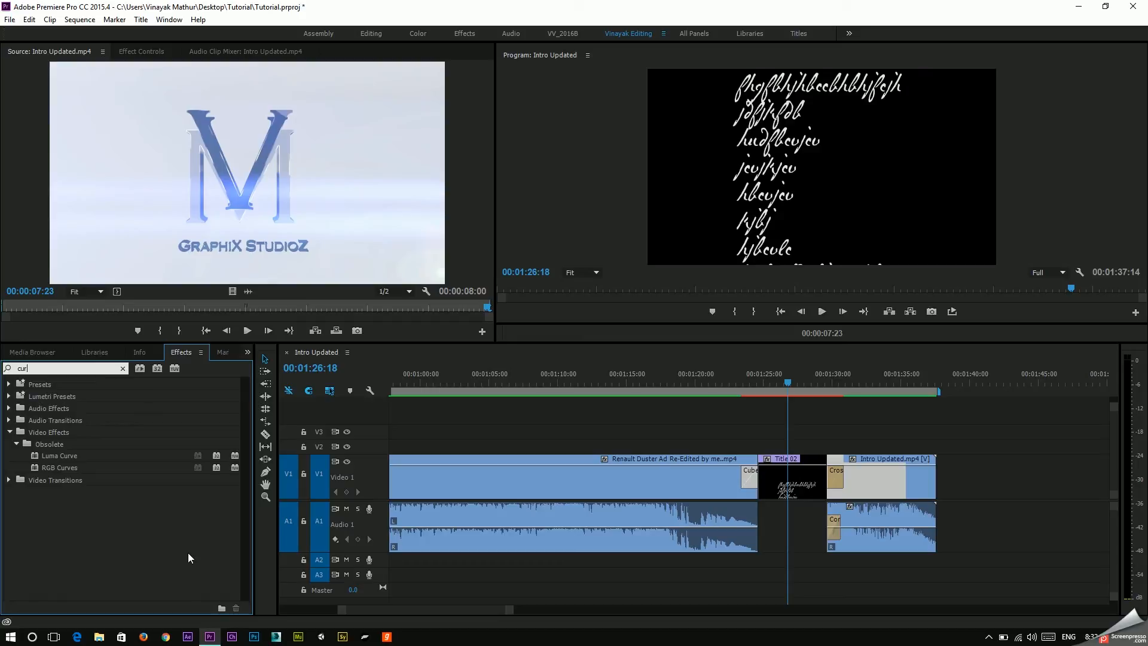
click(67, 465)
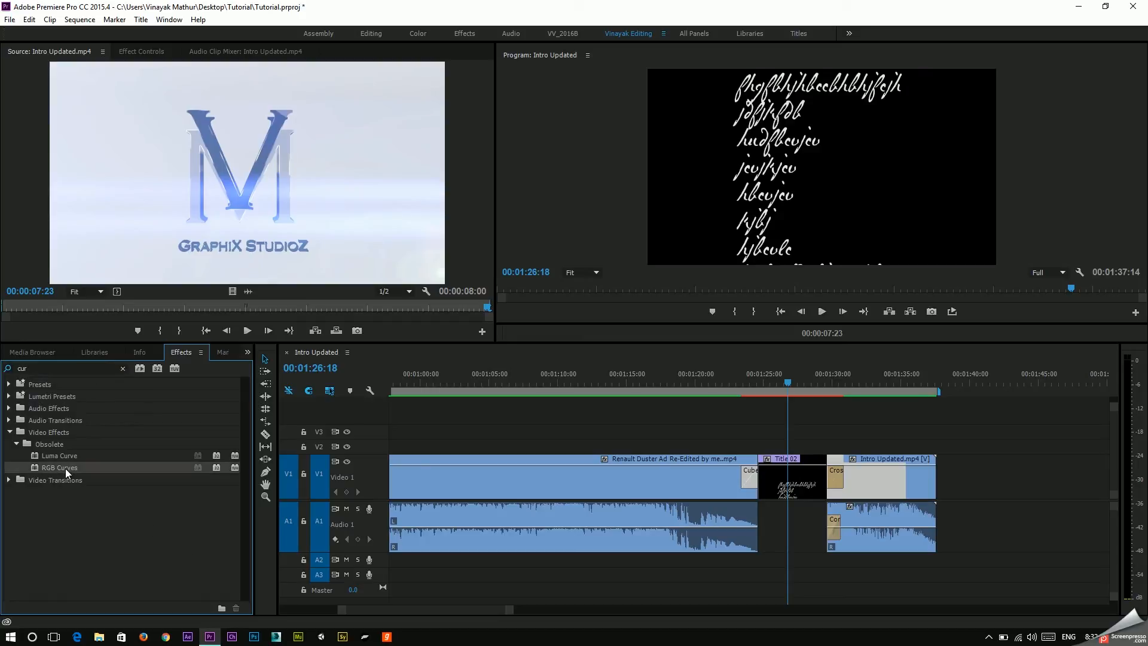
drag(56, 470, 565, 470)
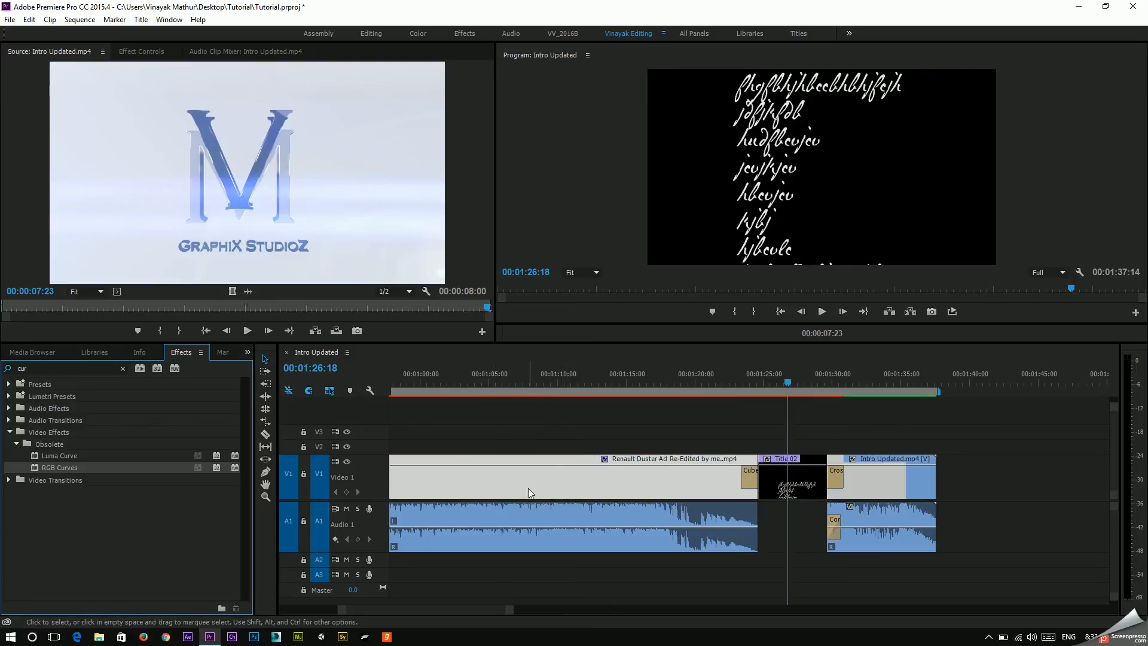
Step: View the Renault clip around 00:01:17:01 and darken it slightly by bending its RGB Curves Master curve just below the diagonal
click(608, 374)
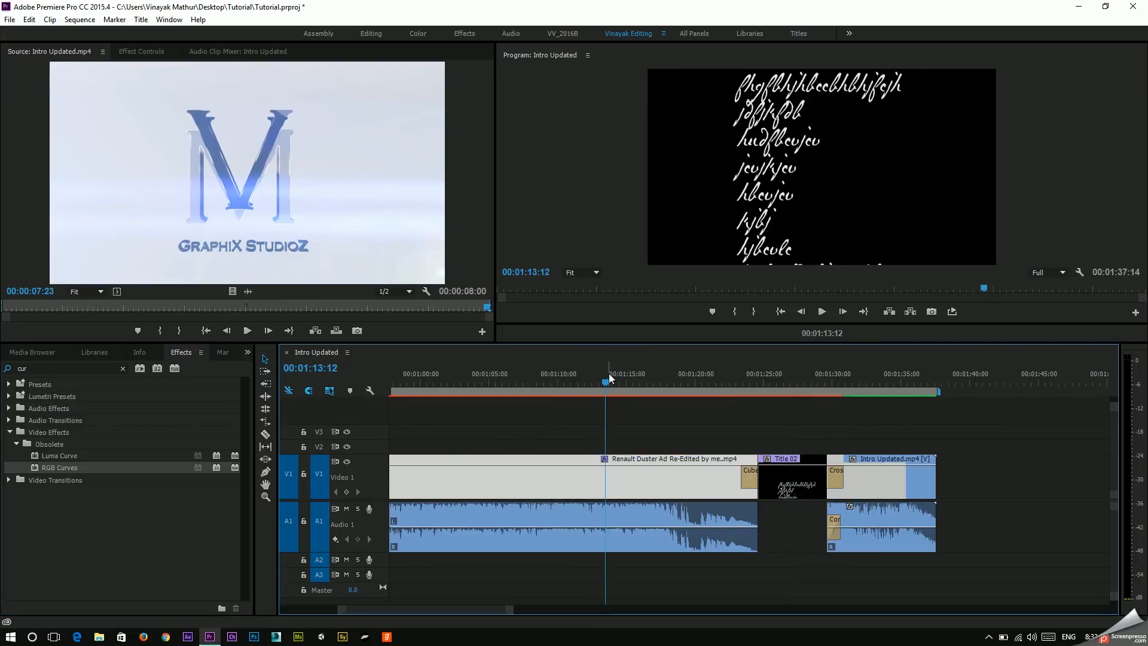
click(691, 375)
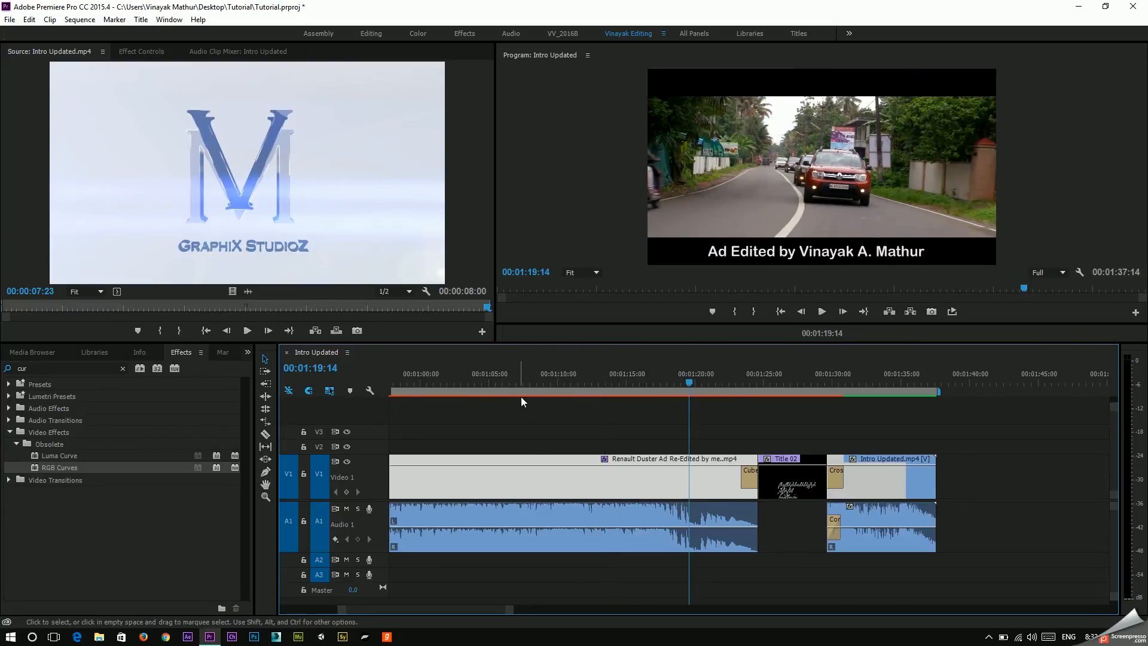
drag(601, 378, 648, 383)
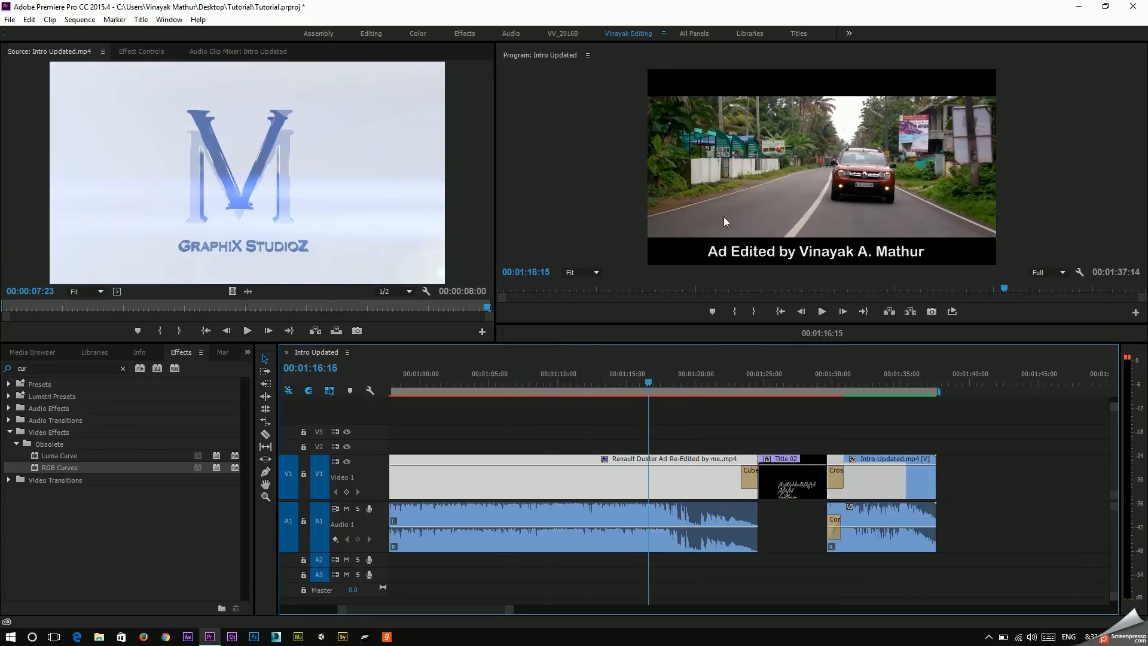
click(141, 51)
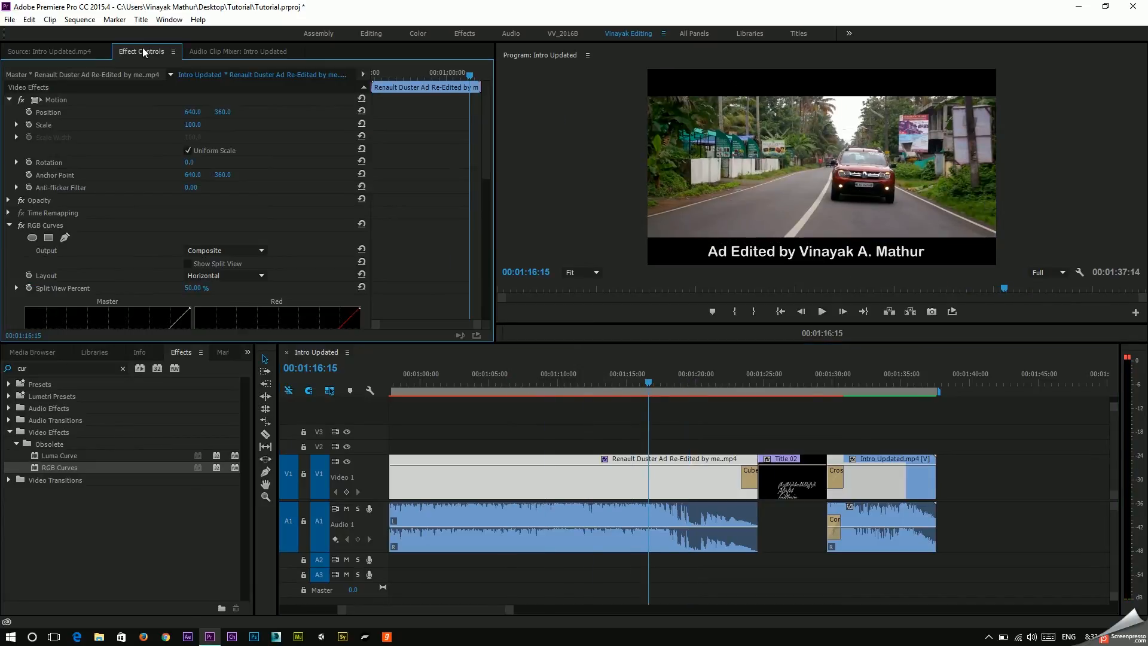
scroll(236, 234, down, 7)
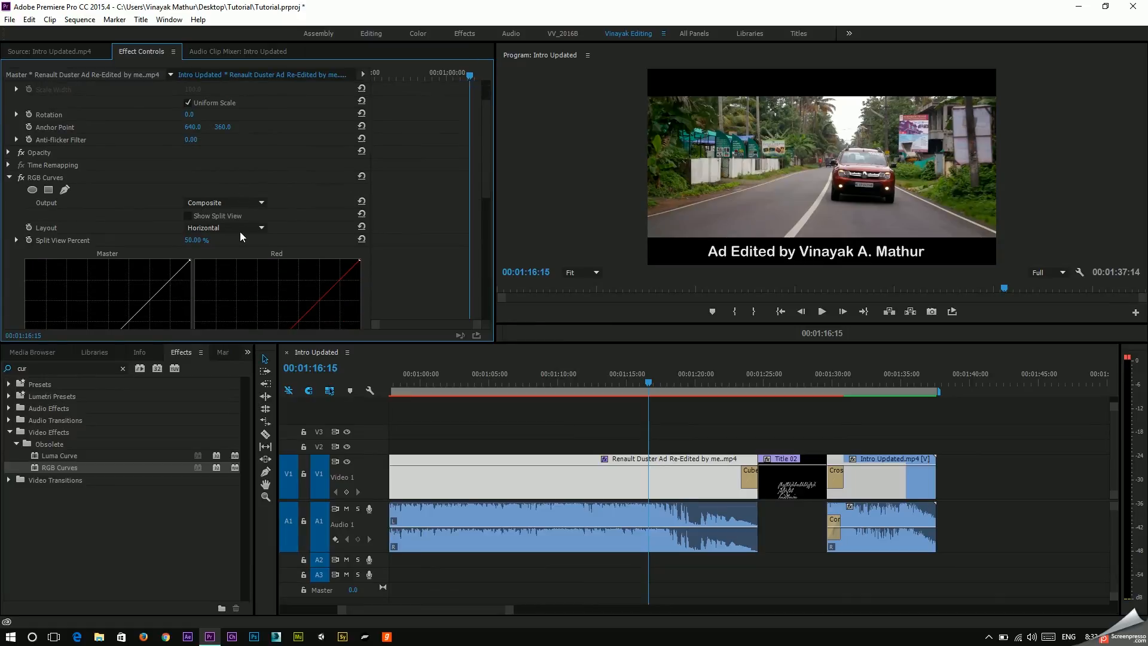
drag(91, 195, 125, 190)
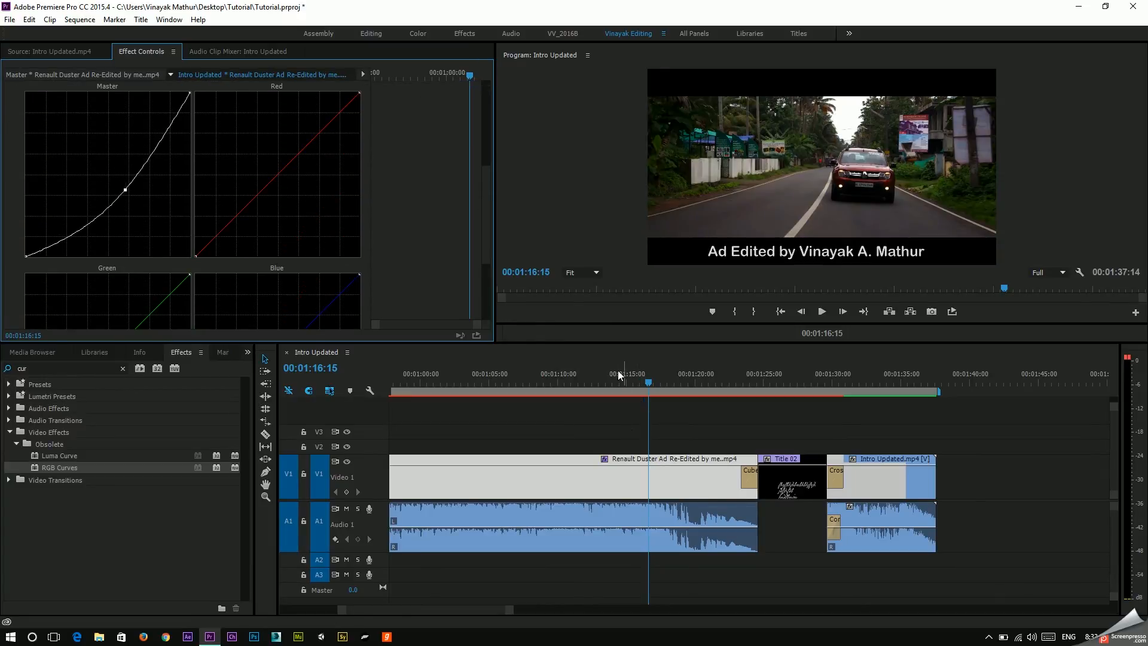
drag(621, 375, 654, 383)
mouse_move(126, 190)
mouse_down()
mouse_move(134, 203)
mouse_move(96, 148)
mouse_move(111, 182)
mouse_up()
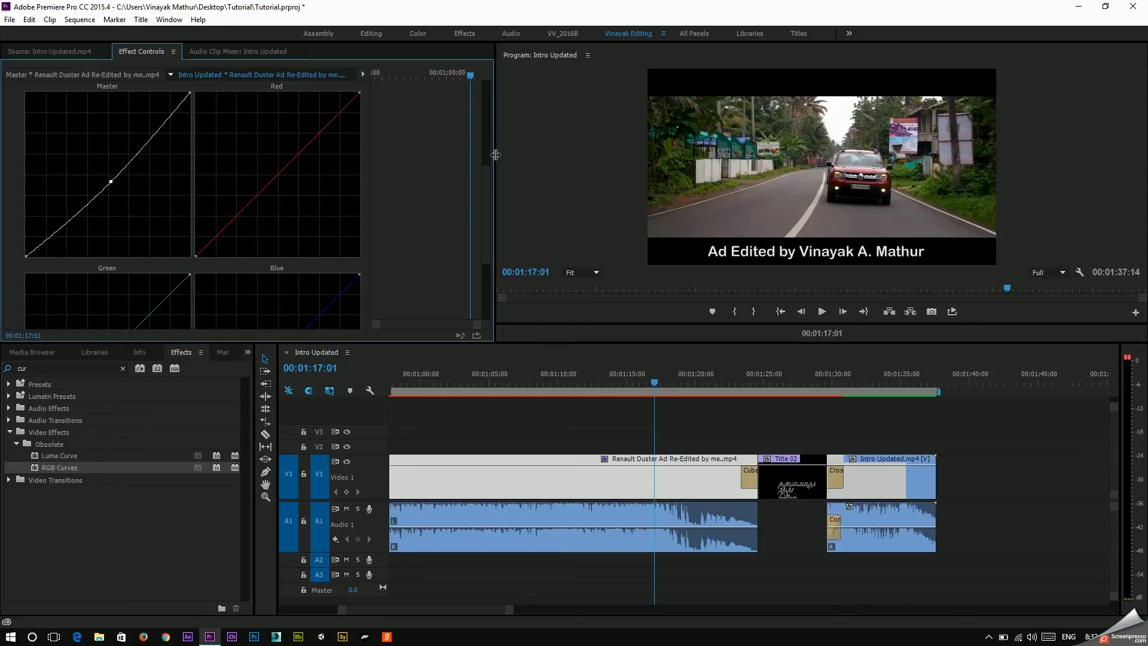
Step: Widen the clip's effect settings area and give most of its width to the keyframe timeline
drag(494, 155, 698, 165)
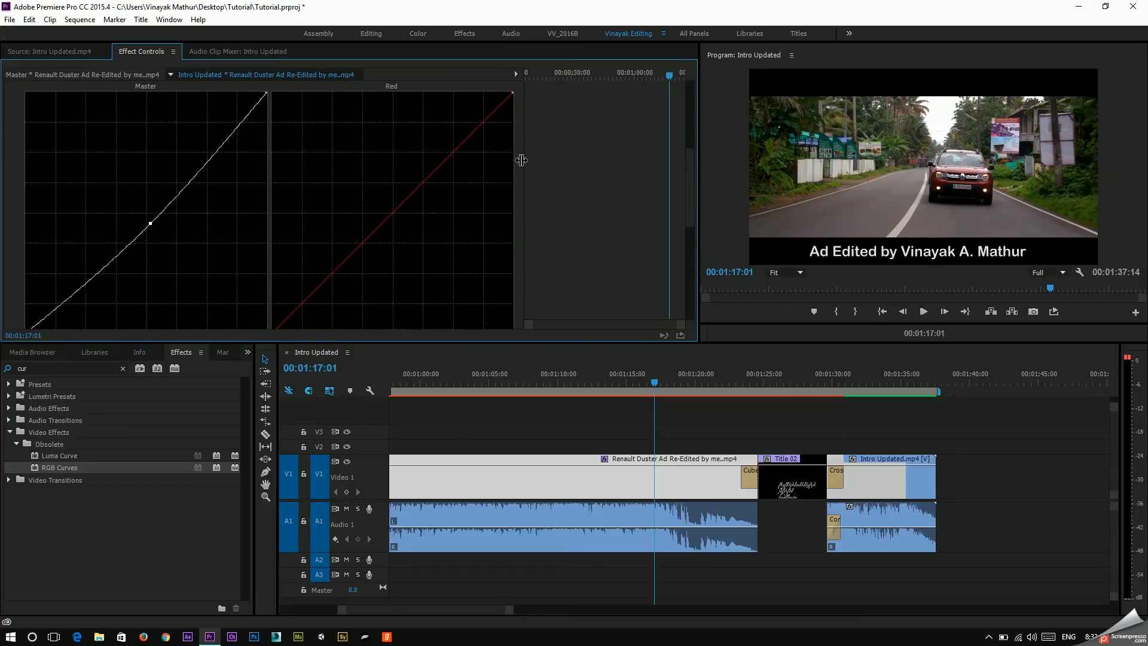
drag(522, 162, 226, 178)
scroll(203, 159, up, 3)
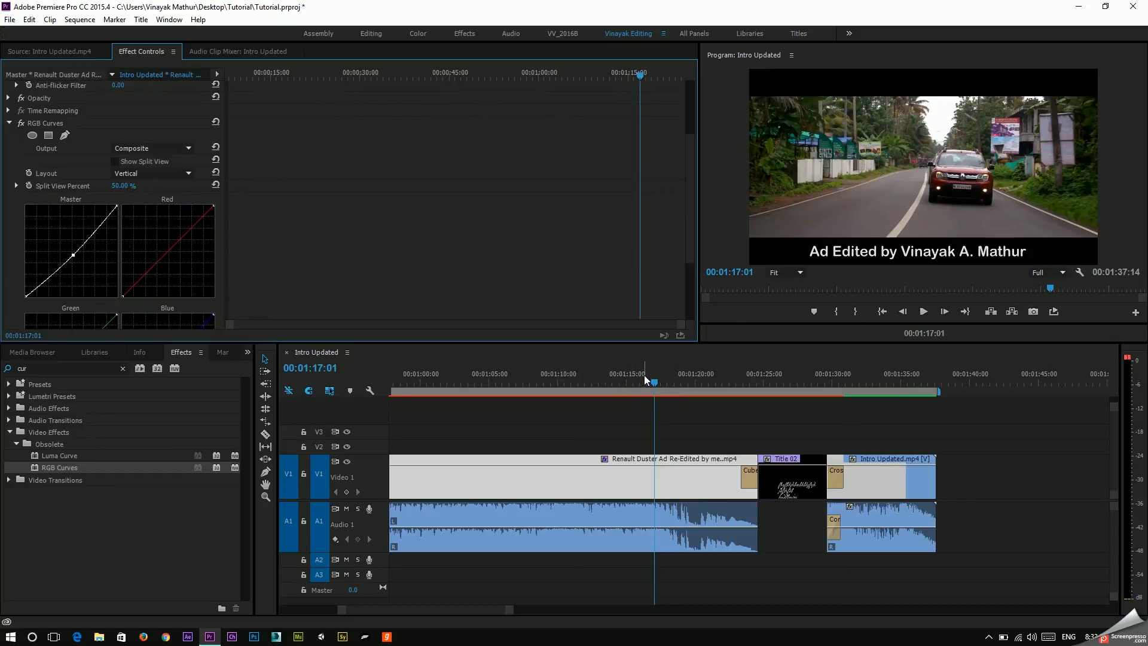
Step: At 00:01:08:03, darken the Renault clip by bending the Master curve further below the diagonal and start keyframing Split View Percent
drag(639, 75, 590, 76)
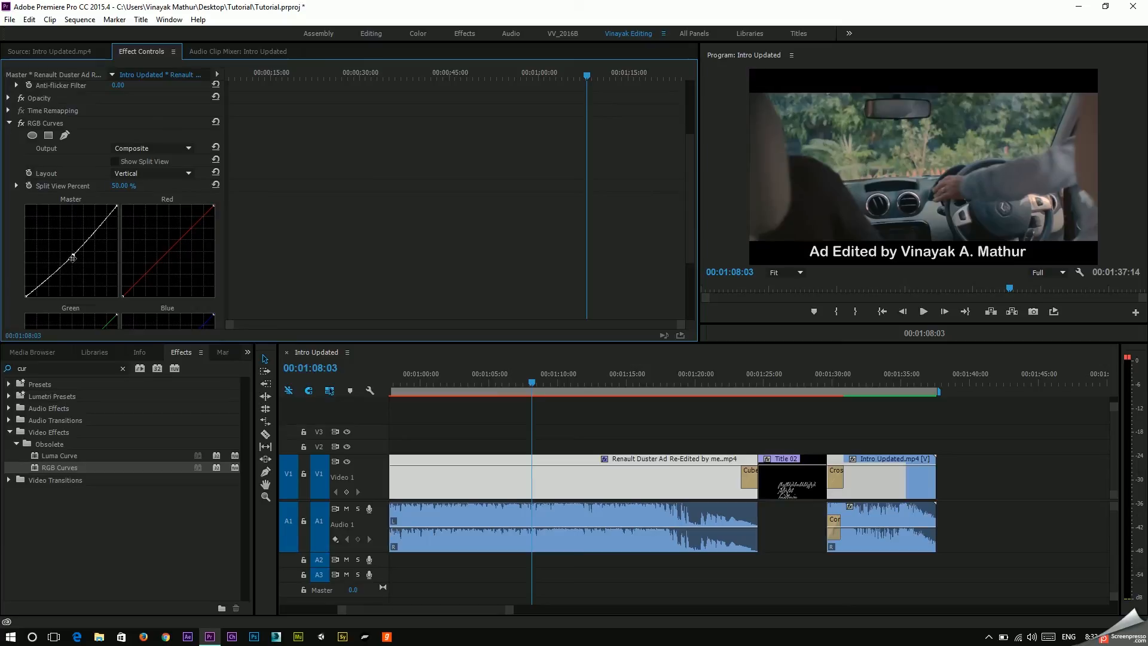
drag(72, 257, 78, 264)
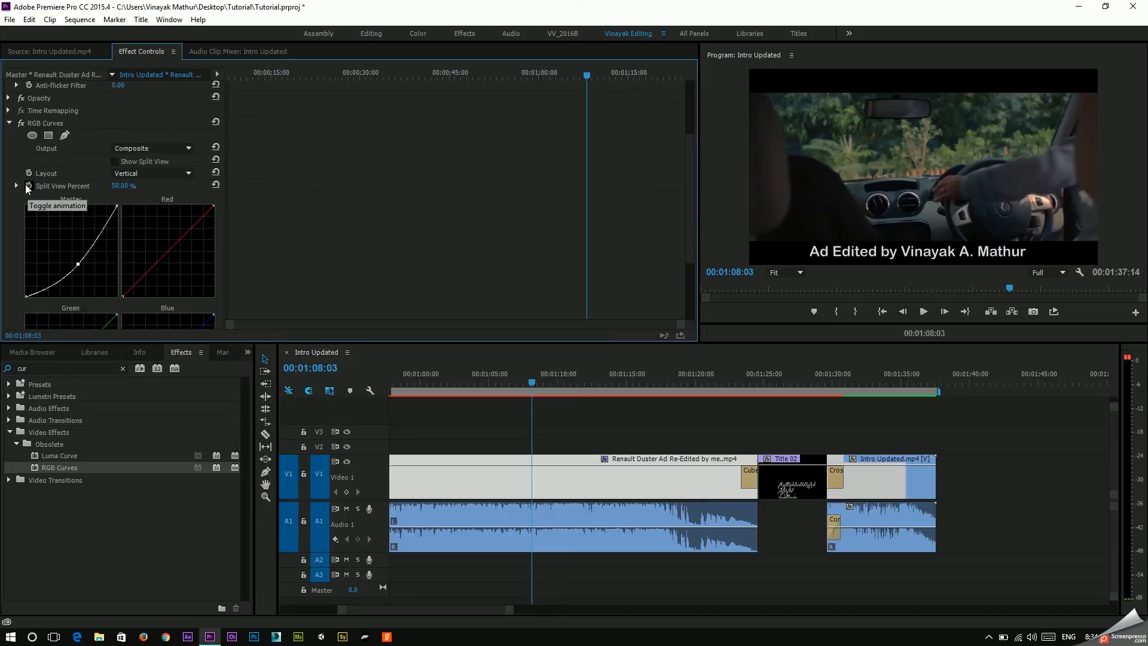
click(27, 186)
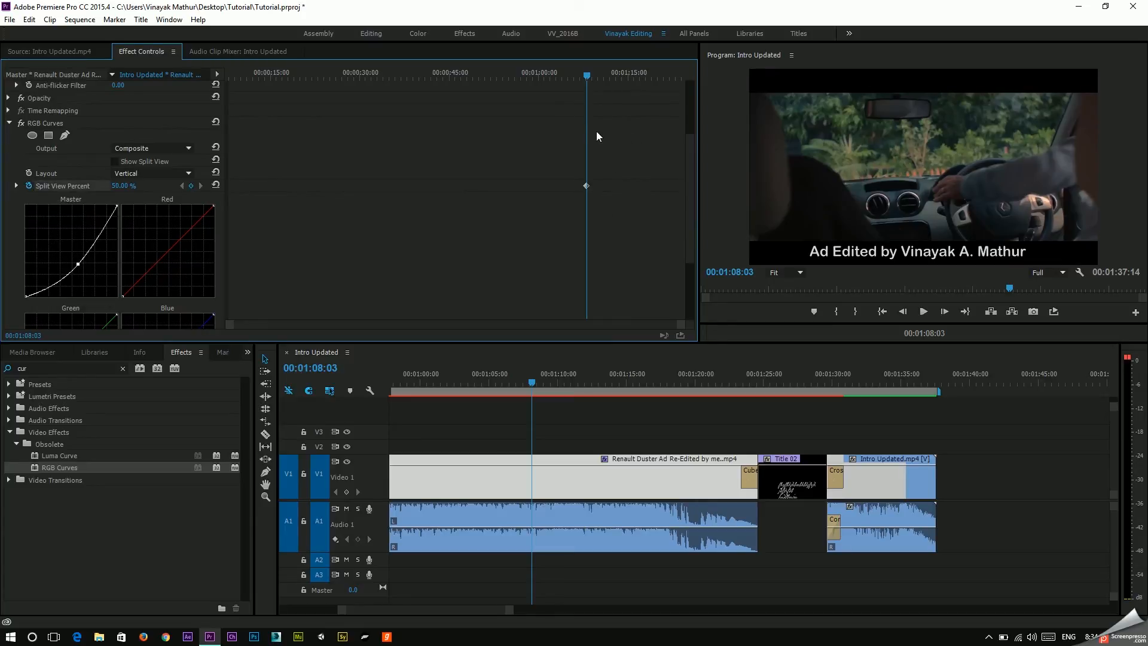
Step: At 00:01:12:04, brighten the clip by bending the Master curve well above the diagonal and add a second Split View Percent keyframe
drag(598, 72, 611, 78)
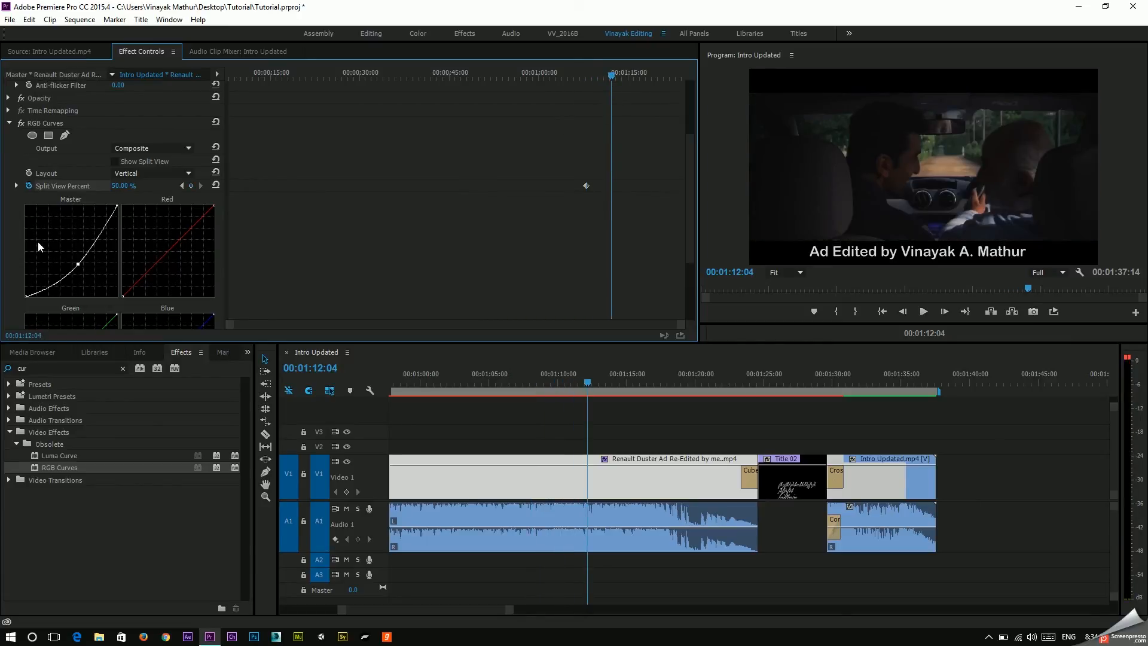
click(28, 186)
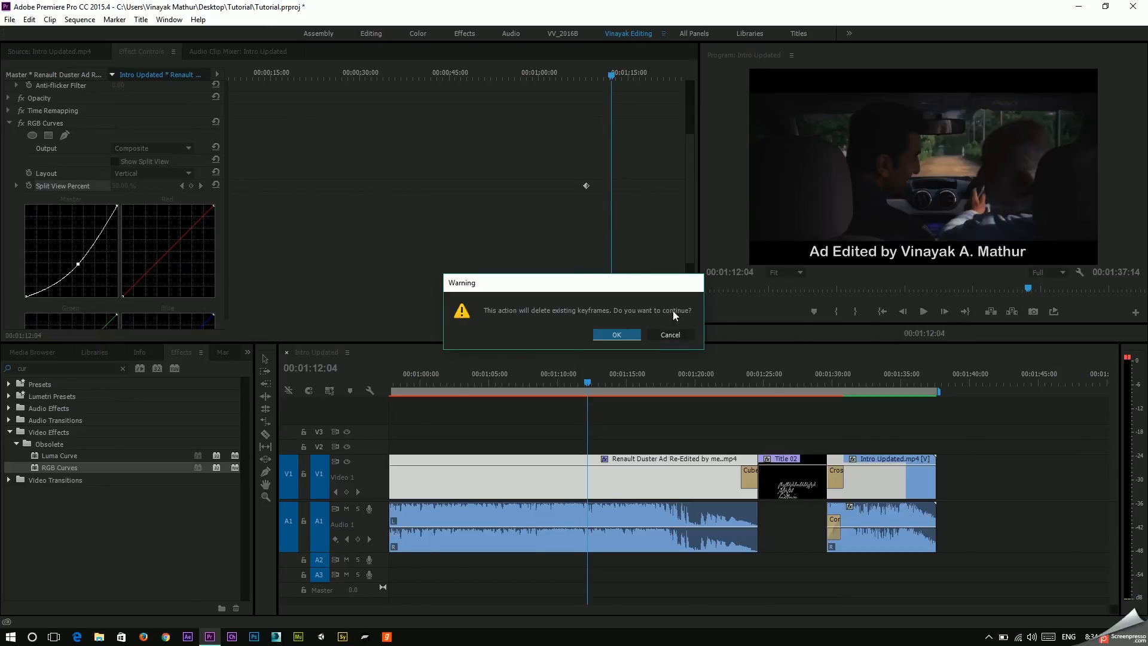
click(669, 336)
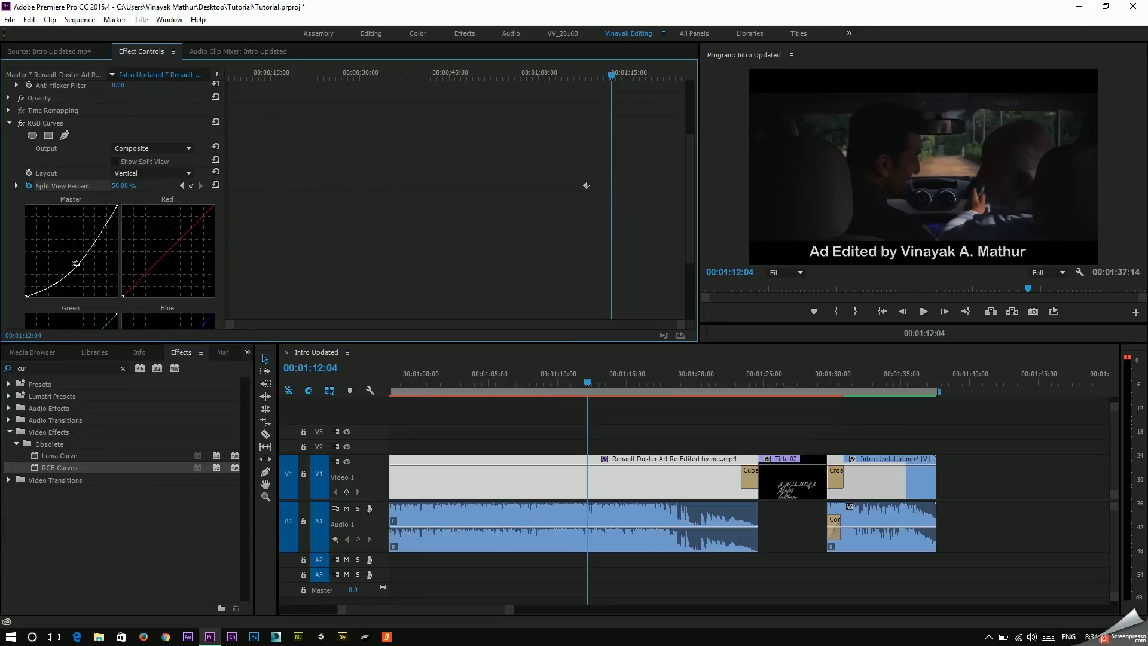
drag(79, 269, 57, 243)
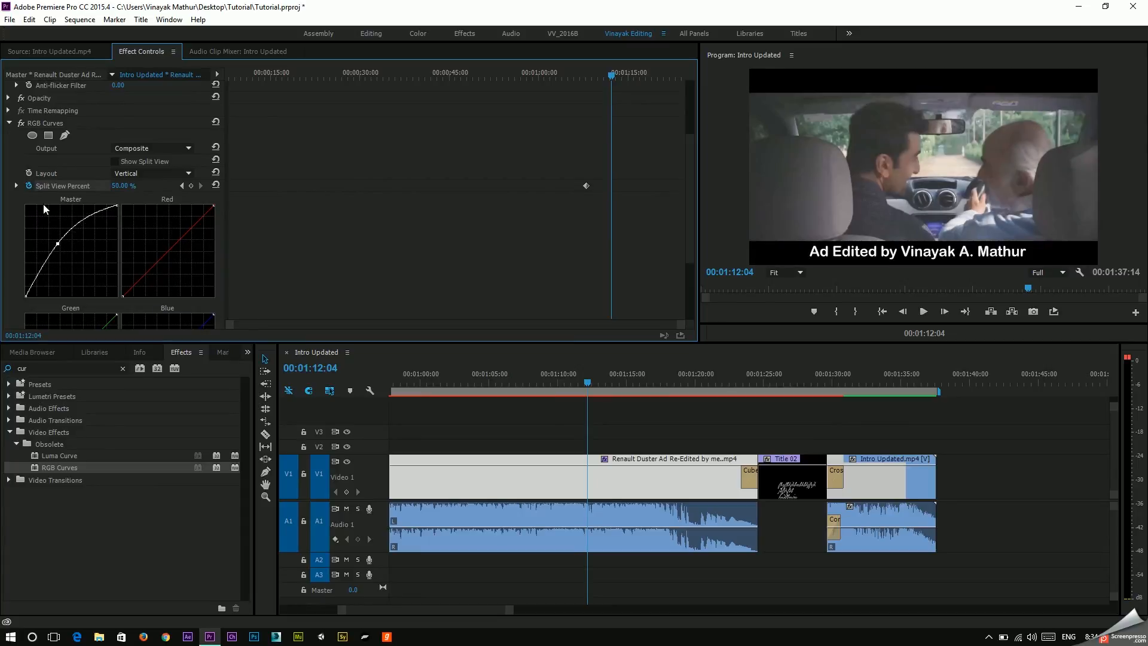
click(192, 186)
Step: Return to the first keyframe, bend the Master curve below the diagonal again, and check the picture near the second keyframe
drag(611, 77, 587, 77)
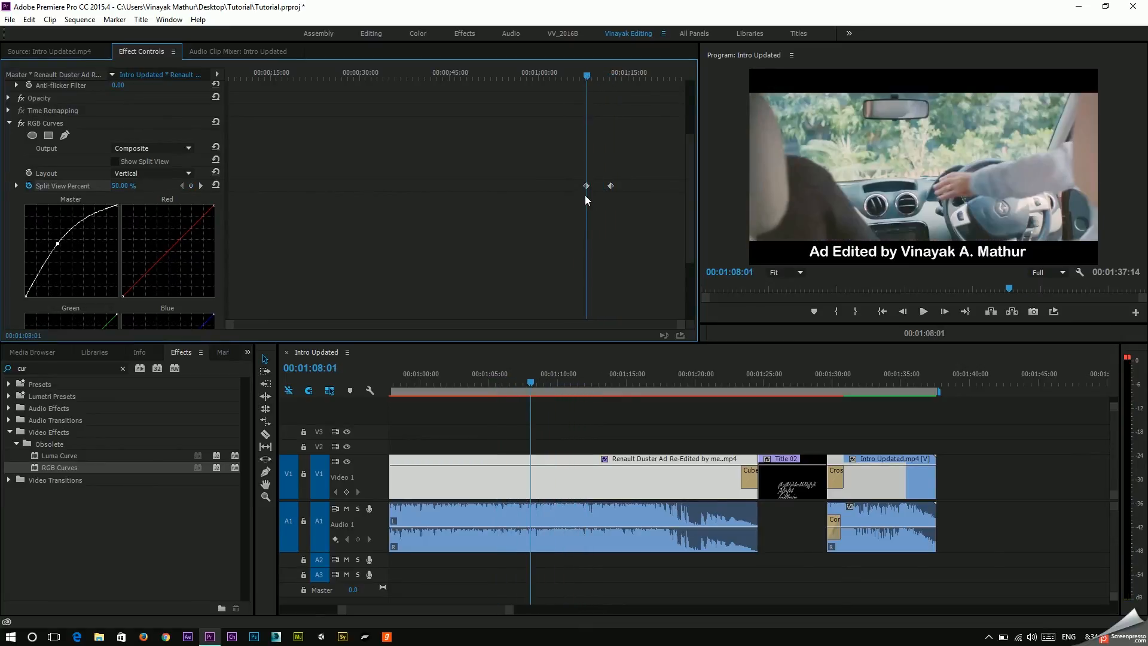
click(585, 185)
drag(58, 244, 88, 255)
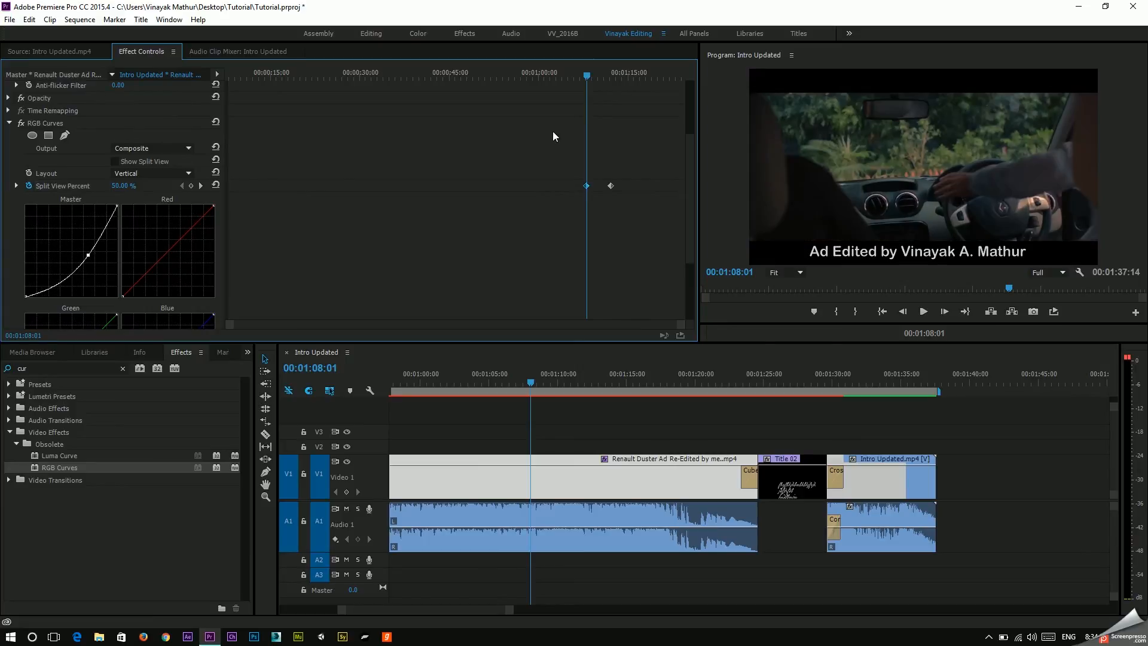
drag(586, 78, 610, 86)
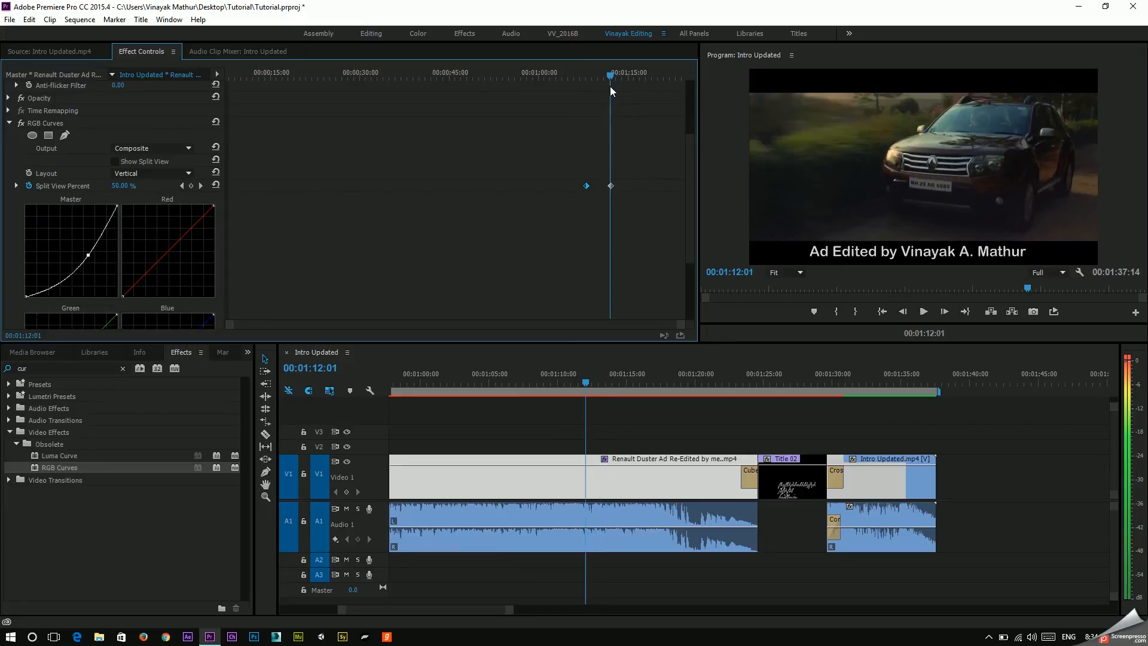
Step: Look over the RGB Curves parameters and remove the effect from the Renault clip
click(17, 186)
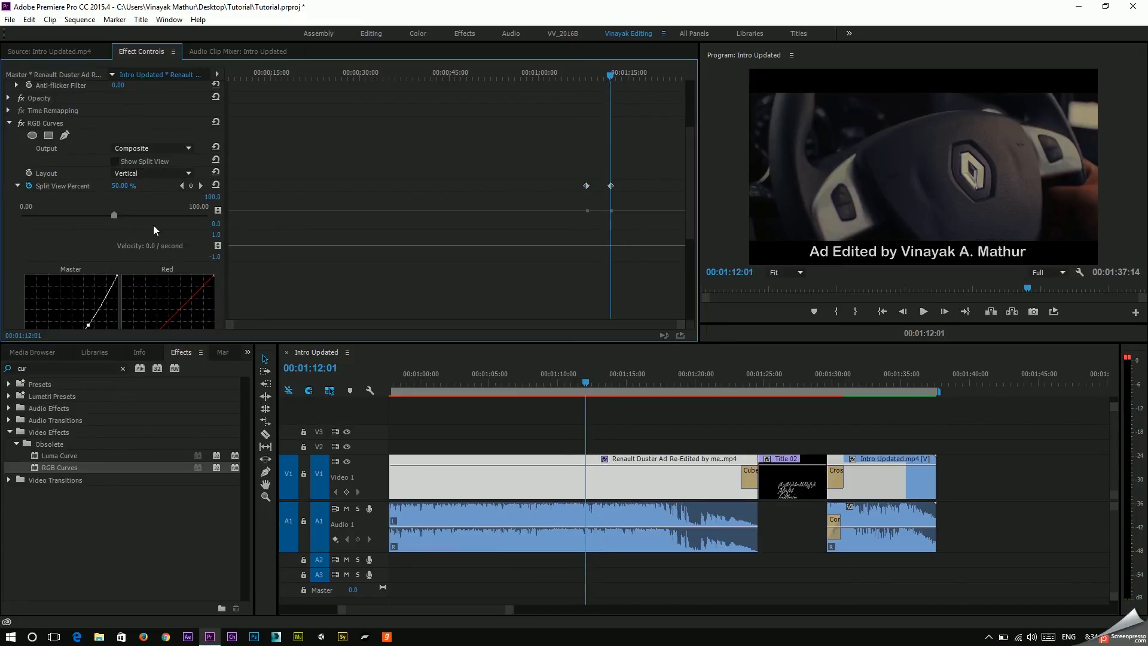
scroll(153, 225, down, 5)
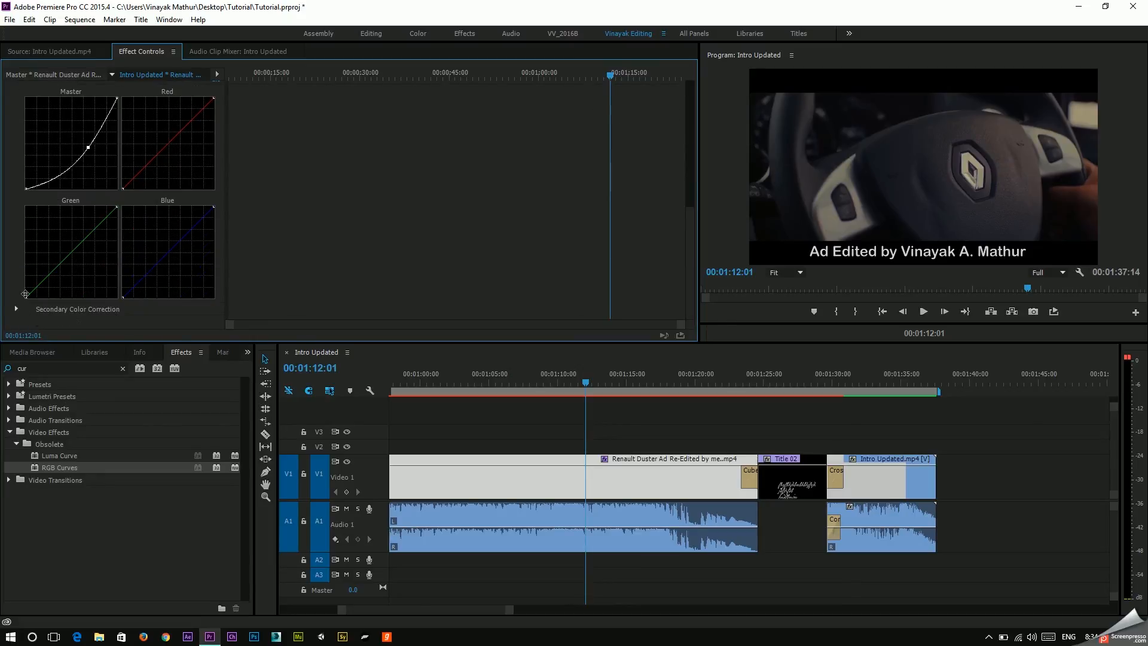
scroll(31, 274, up, 6)
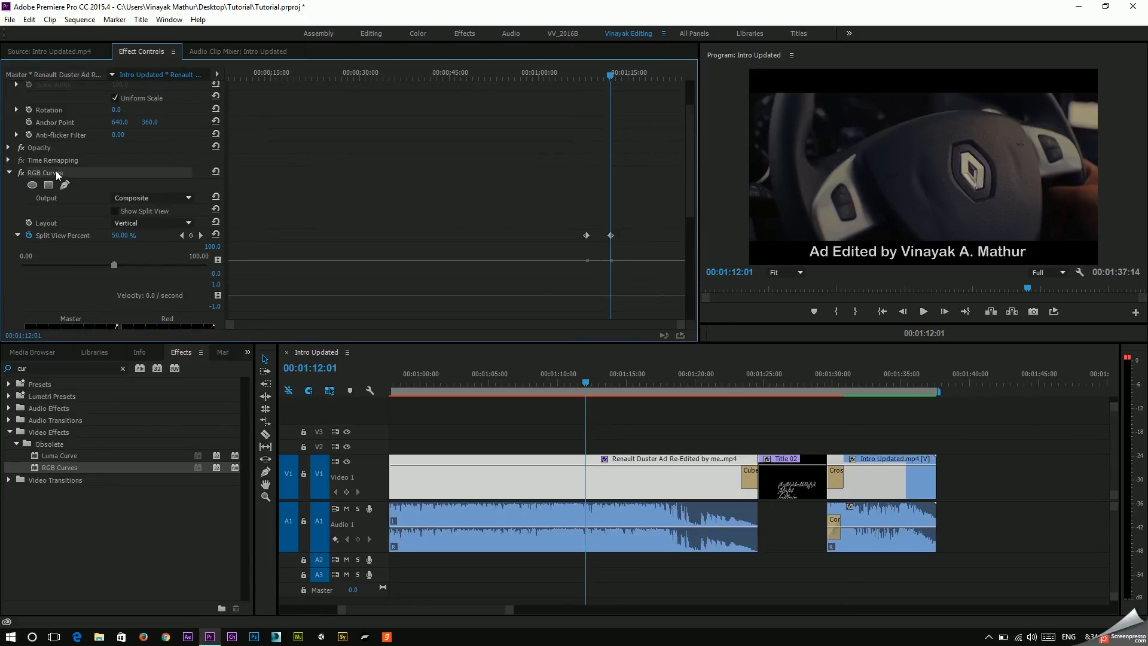
key(Delete)
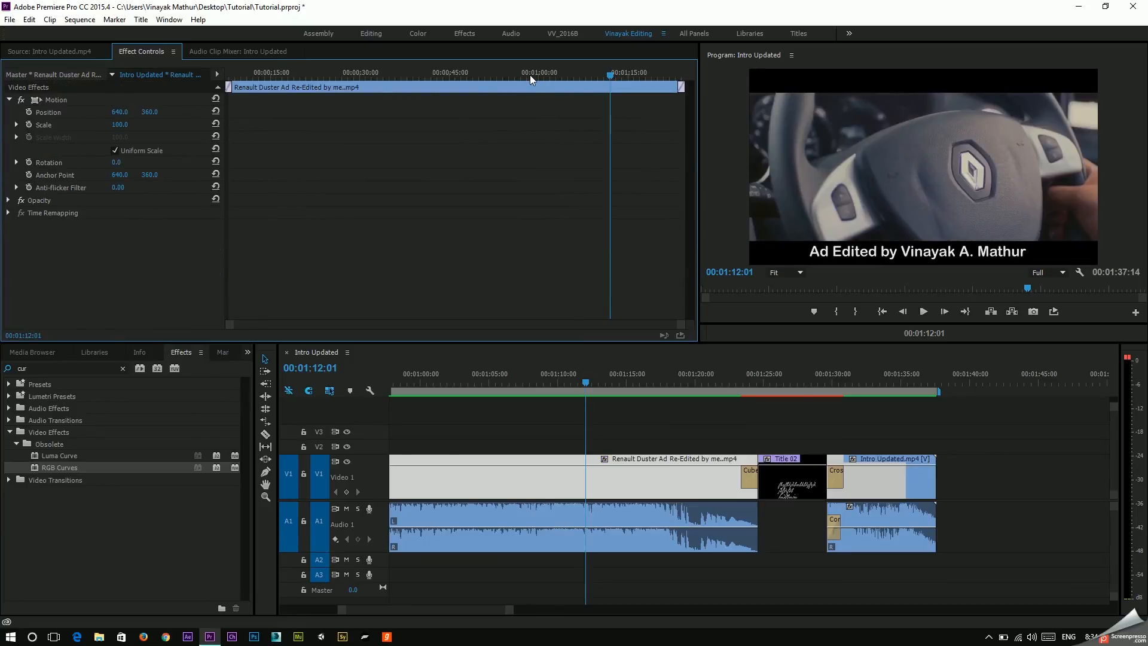
Step: Start keyframing the Renault clip's Scale at 00:00:58:10 and set its value to 50
drag(530, 74, 530, 75)
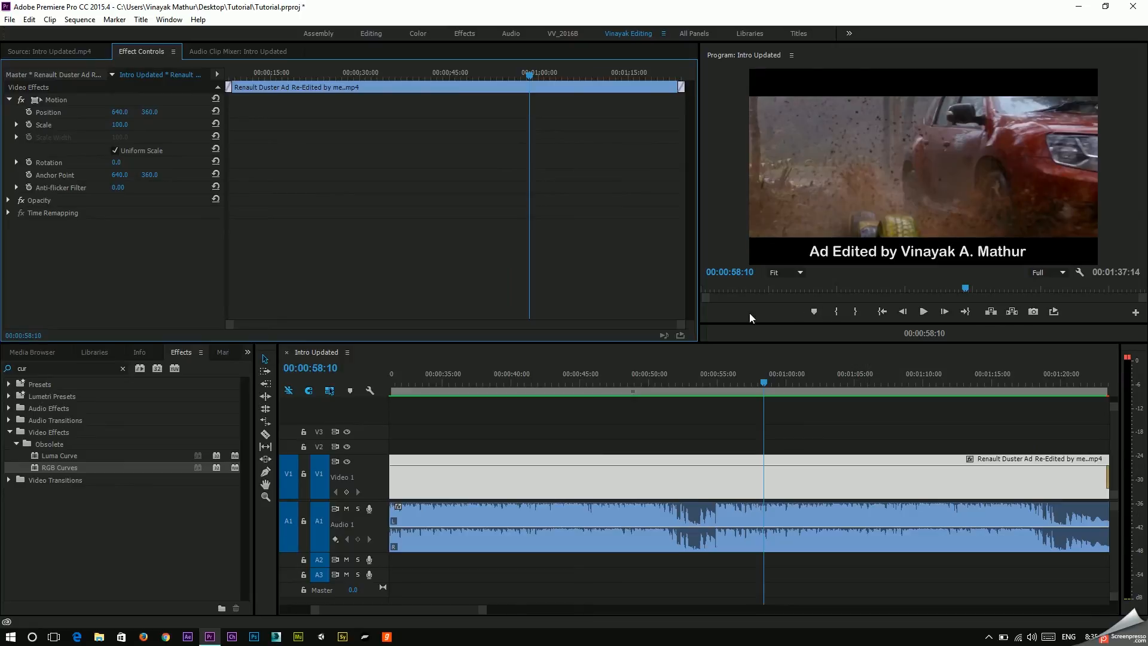
click(788, 458)
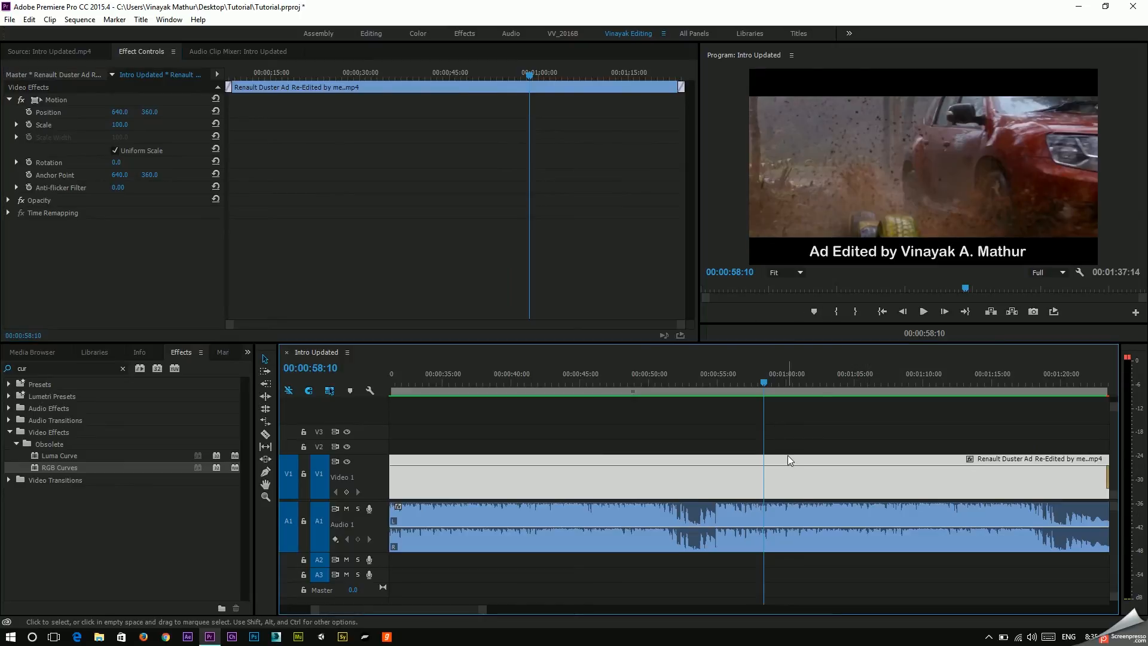
click(30, 127)
click(122, 124)
text(50)
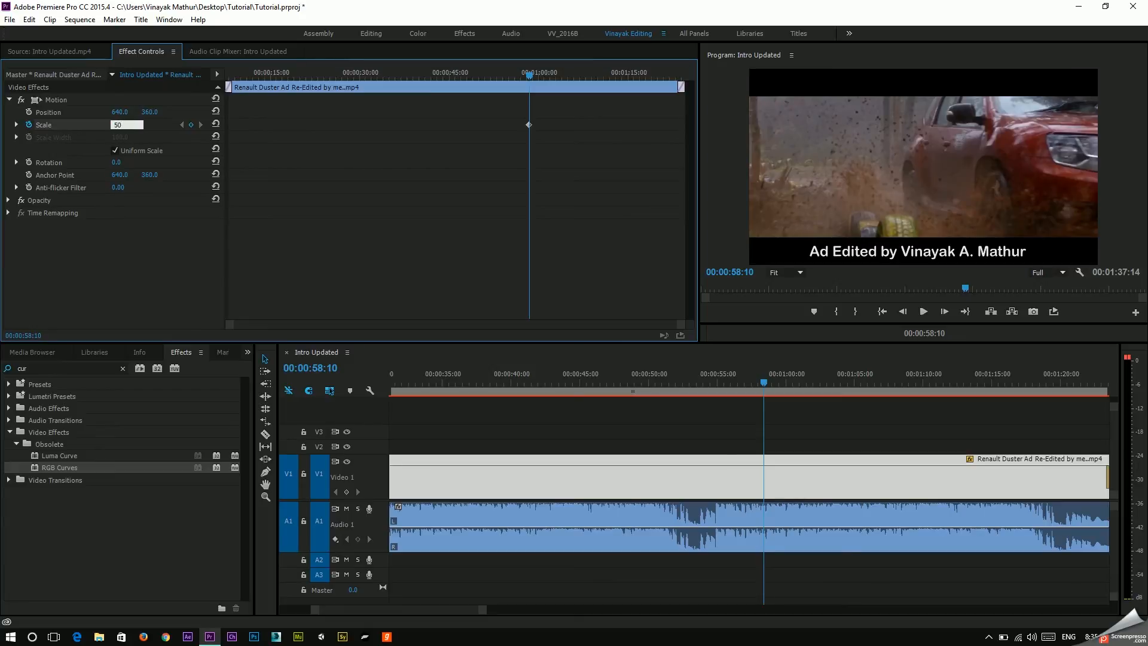
Step: Set the clip's Scale to 100 at 00:01:11:13 as a second keyframe and scrub through the scale animation
drag(569, 71, 606, 72)
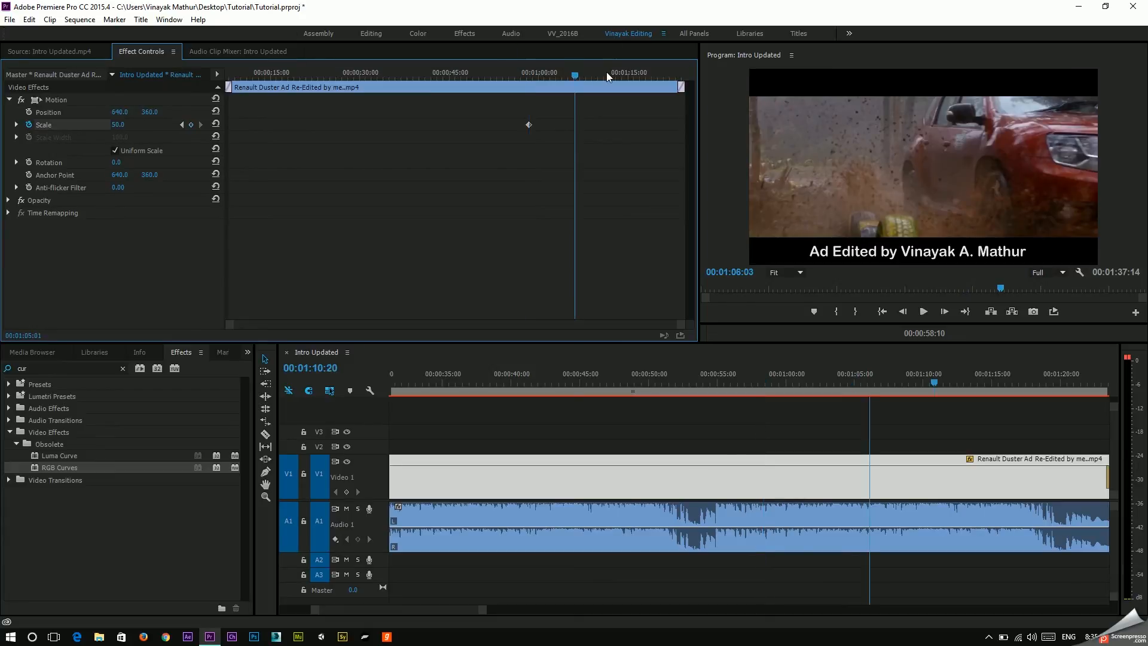
click(122, 125)
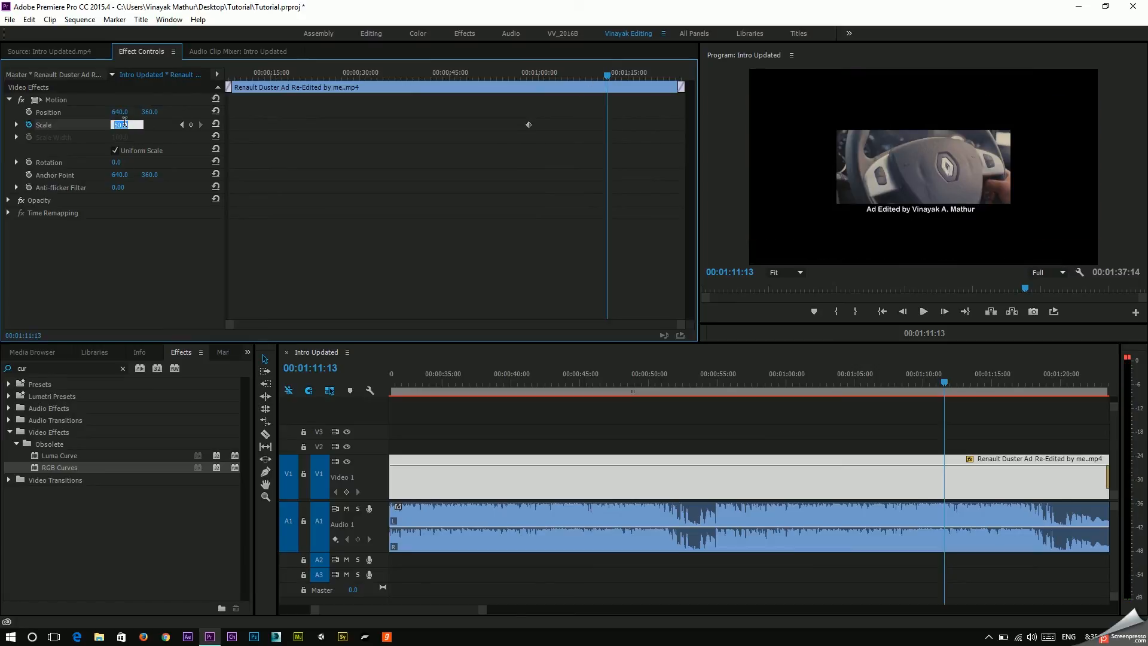
text(10)
key(Return)
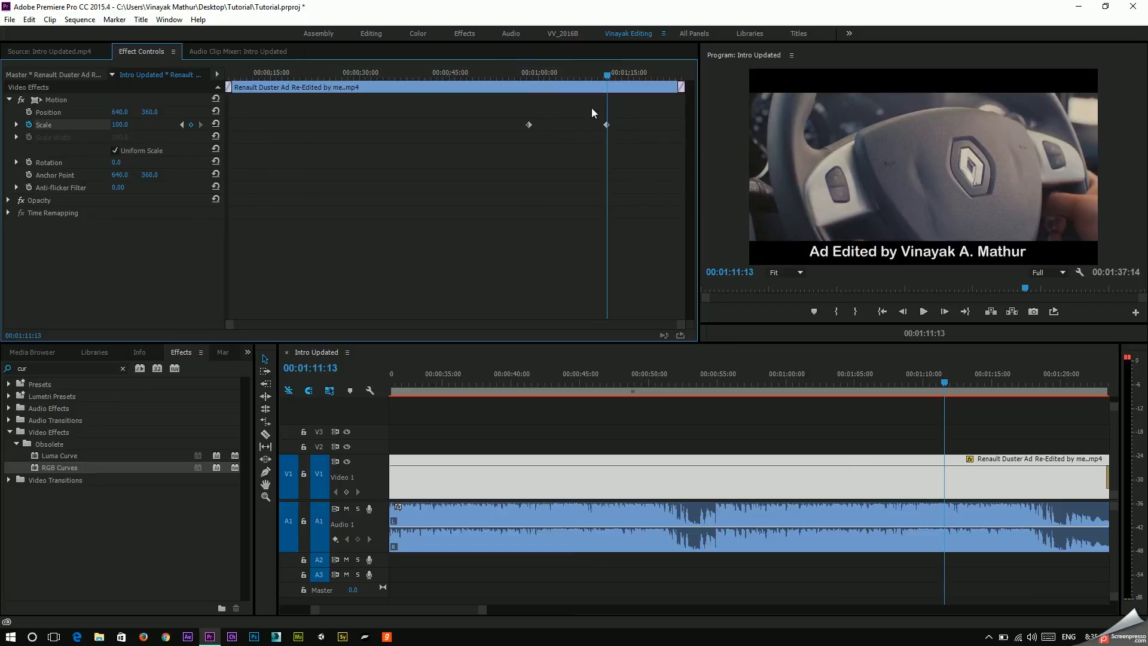
drag(581, 78, 629, 90)
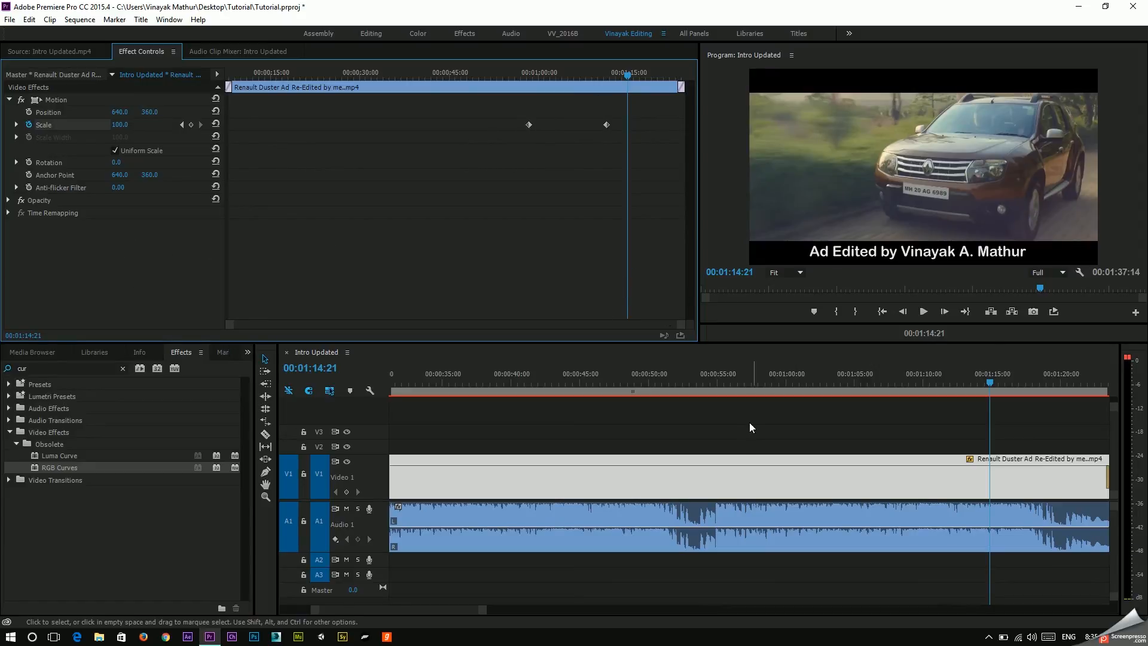
Step: Turn off Scale animation on the Renault clip and delete its existing keyframes
scroll(863, 493, down, 5)
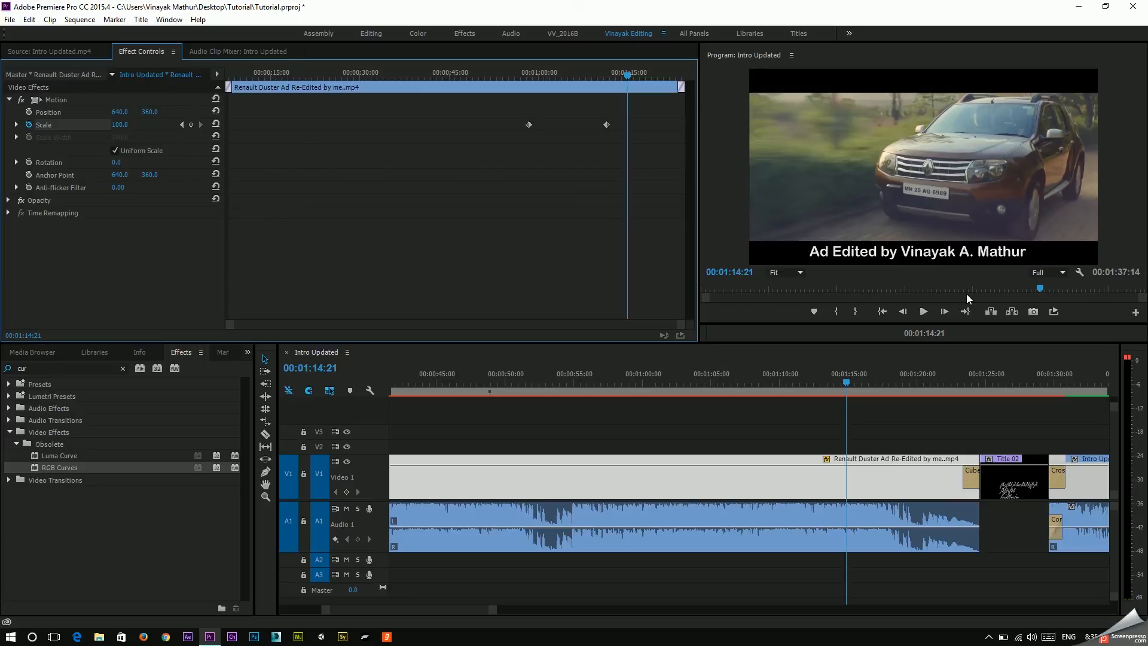
click(28, 126)
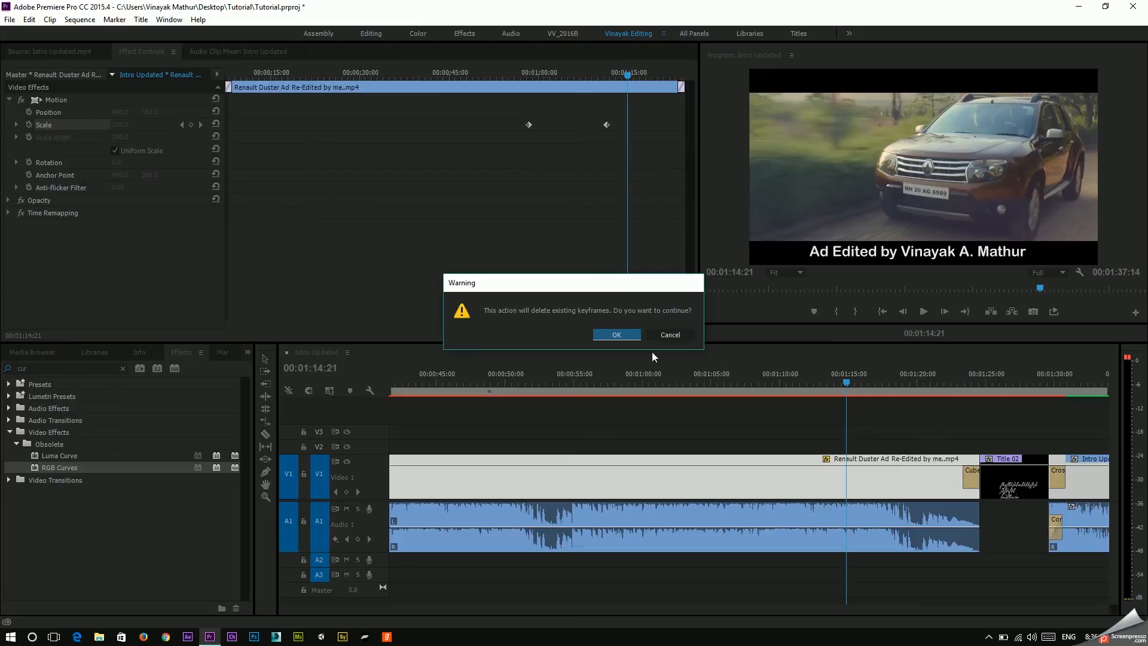
click(637, 333)
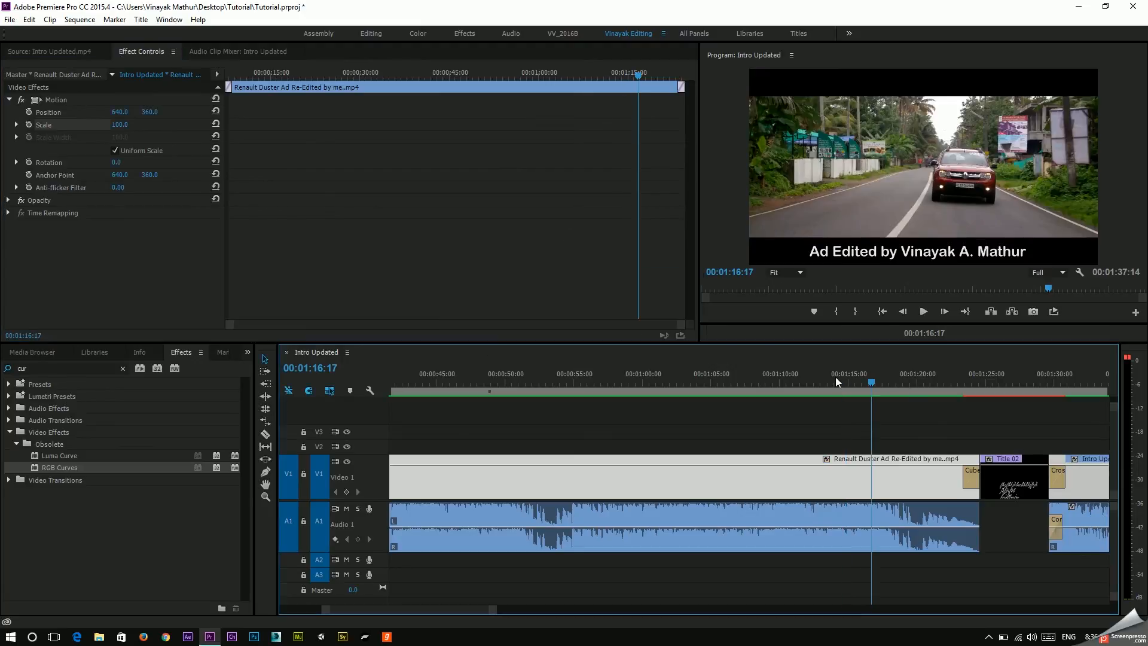
Step: Split the Renault clip's video on V1 at 00:00:47:20 with the Razor tool
mouse_move(834, 377)
mouse_down()
mouse_move(534, 377)
mouse_move(828, 379)
mouse_up()
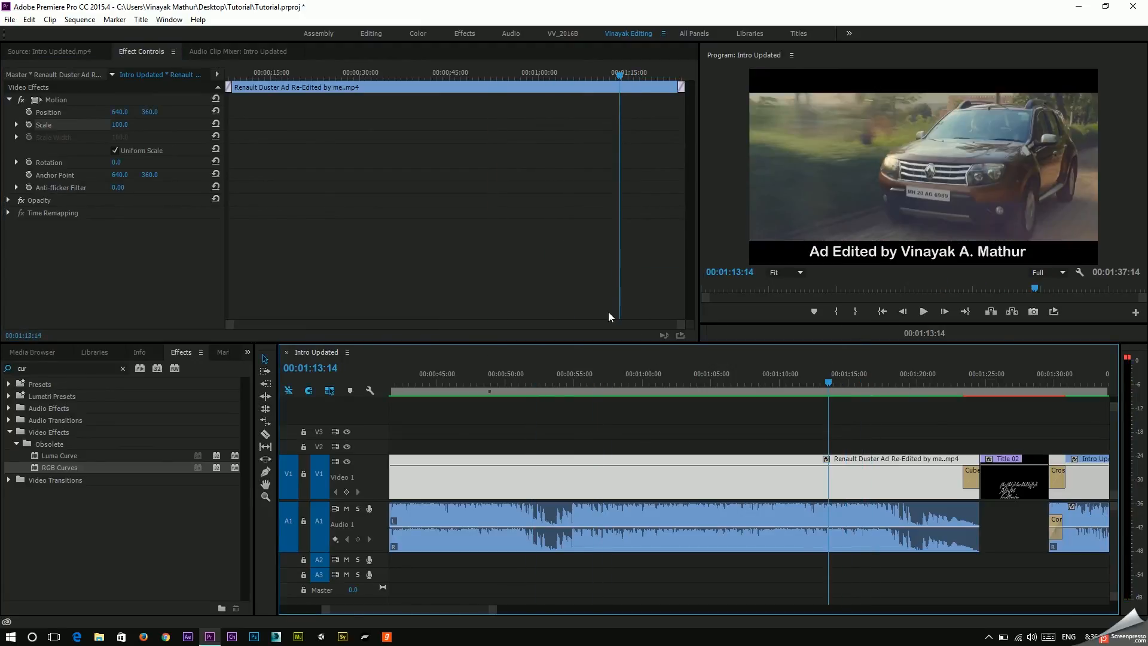
drag(326, 612, 249, 630)
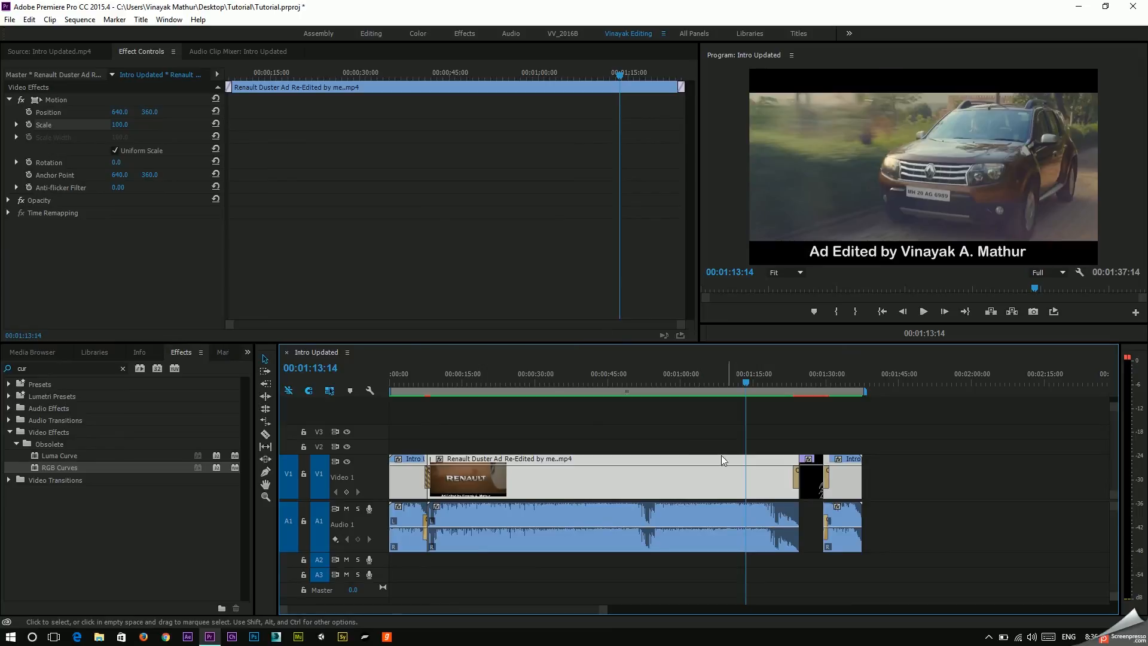
mouse_move(616, 476)
mouse_down()
mouse_move(622, 422)
mouse_move(1018, 451)
mouse_move(659, 497)
mouse_move(714, 524)
mouse_move(643, 479)
mouse_move(609, 478)
mouse_up()
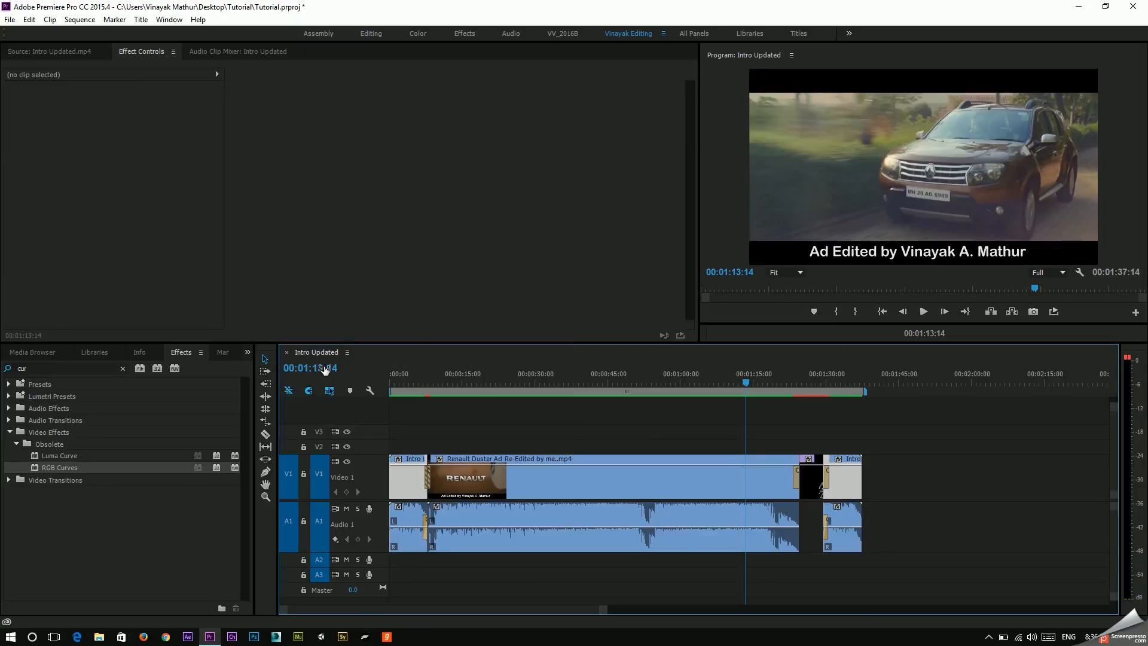
drag(634, 375, 623, 375)
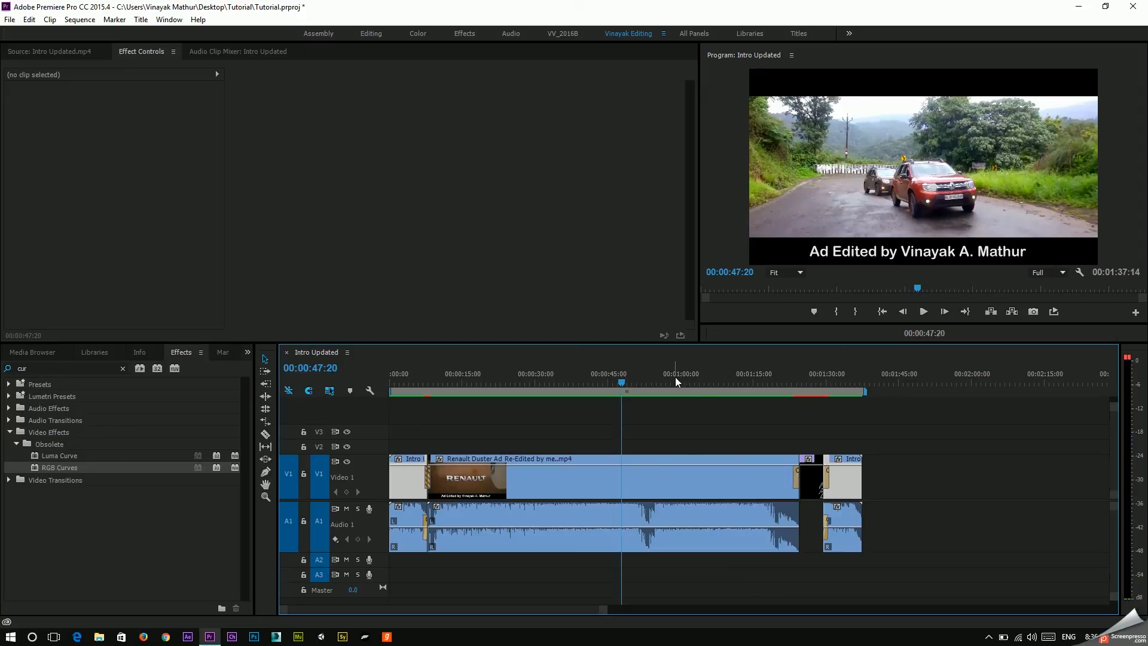
click(266, 434)
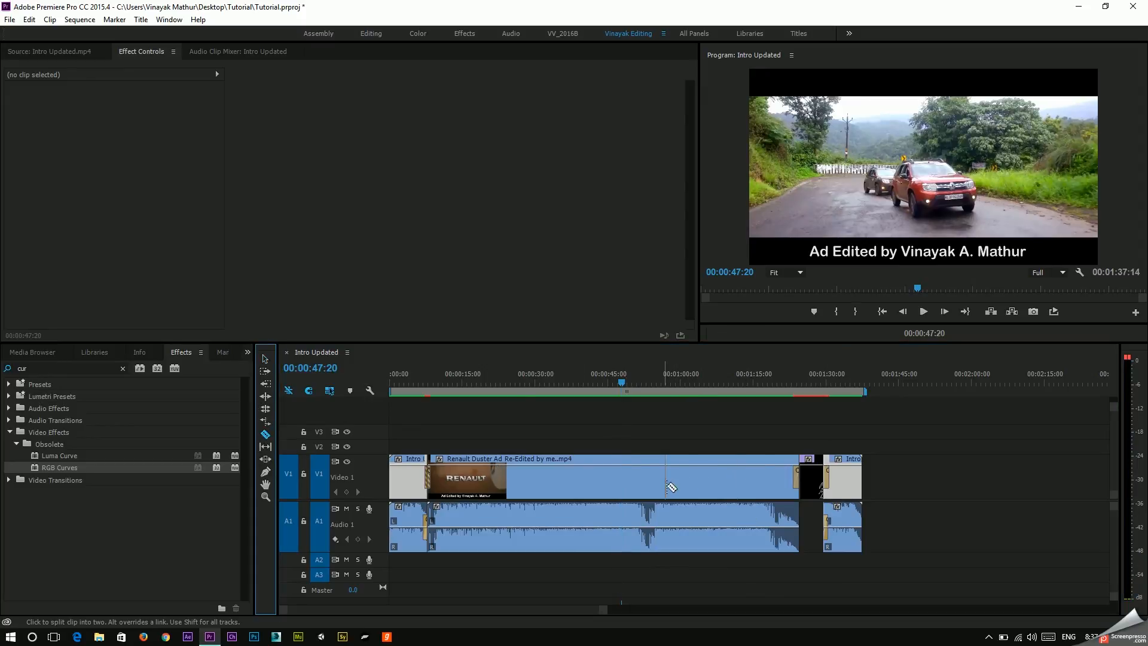
click(625, 473)
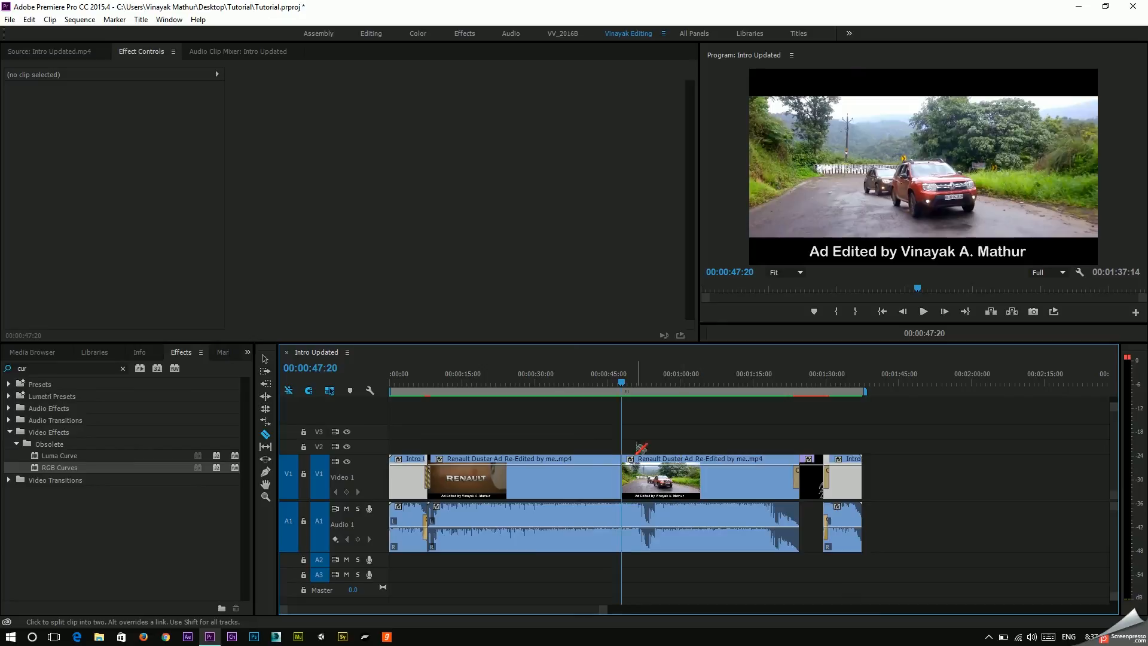
Step: Try cutting the Renault clip's audio on A1 at 00:00:47:20, and undo that cut
click(626, 533)
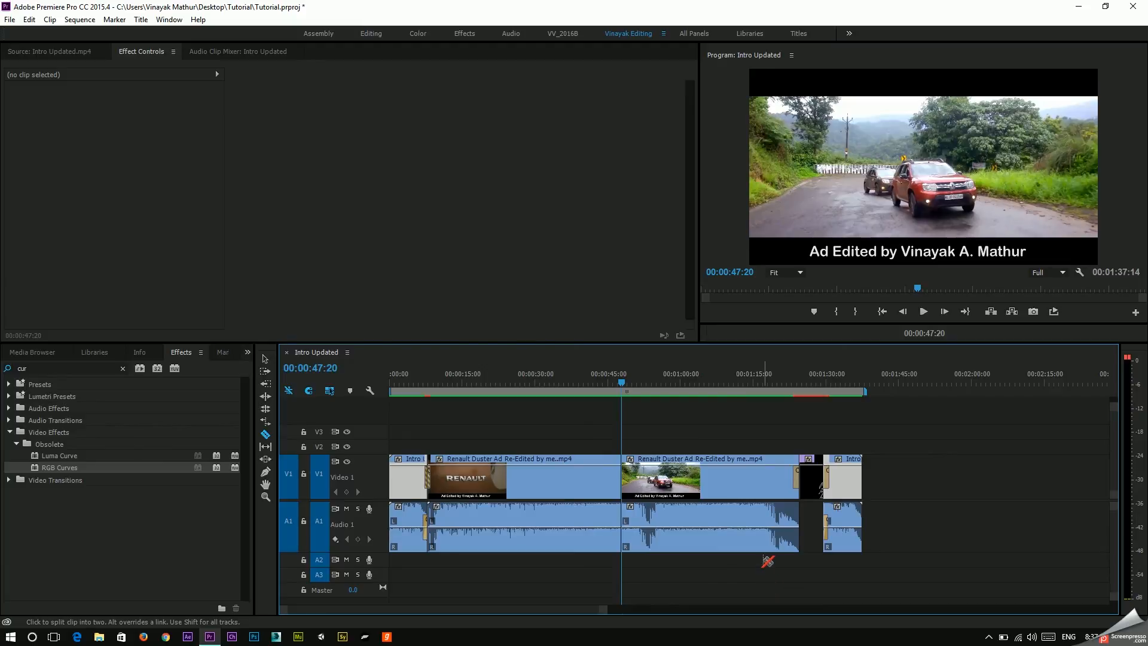
key(ctrl+z)
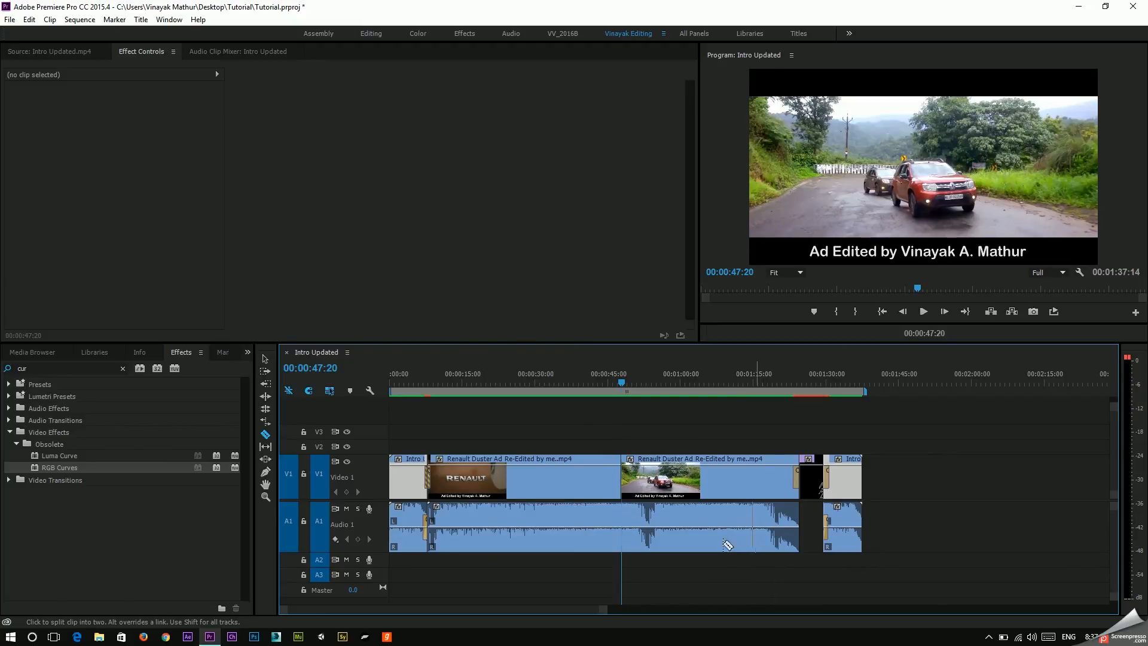
Step: Split the Renault clip's video again at 00:01:00:01 and return to the Selection tool
drag(619, 372, 681, 385)
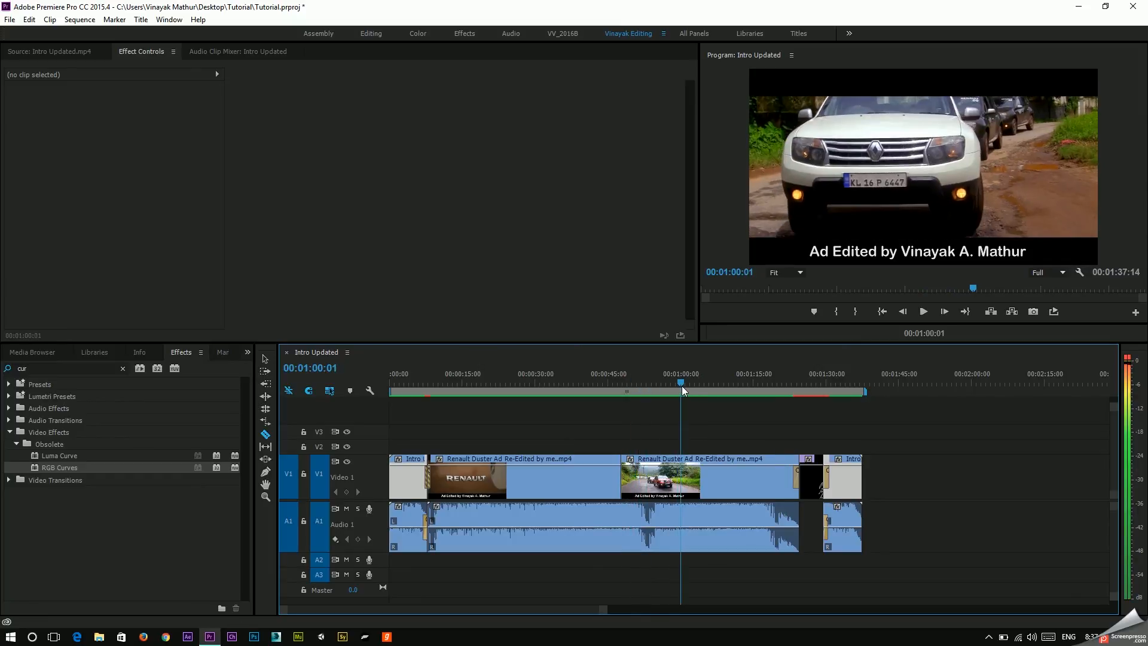
click(682, 481)
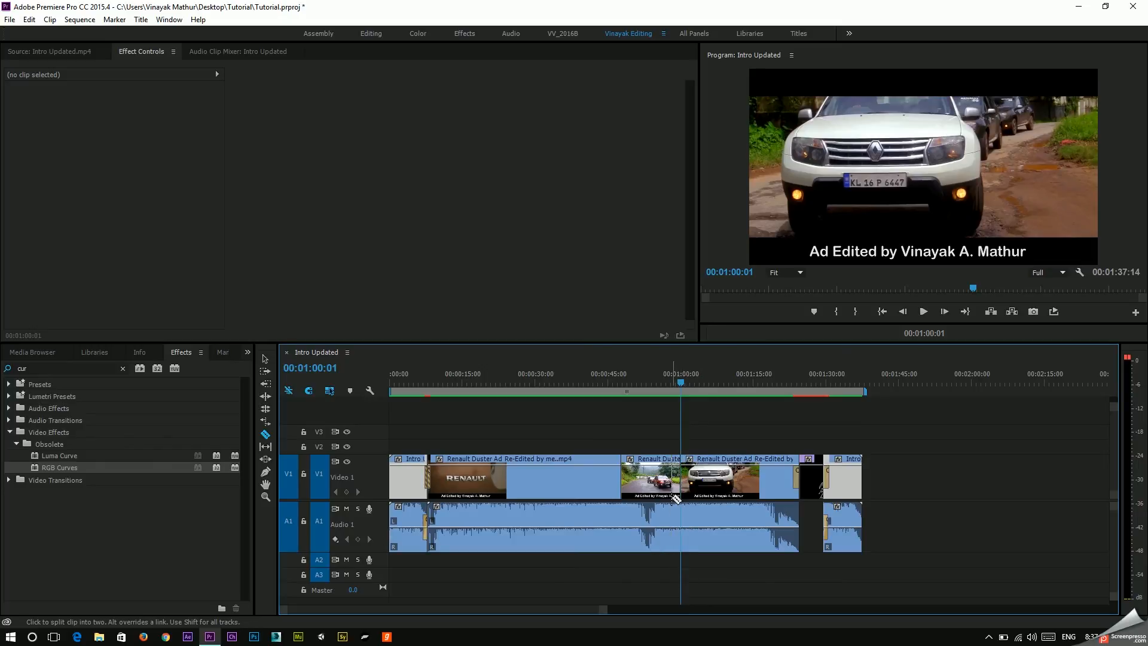
key(v)
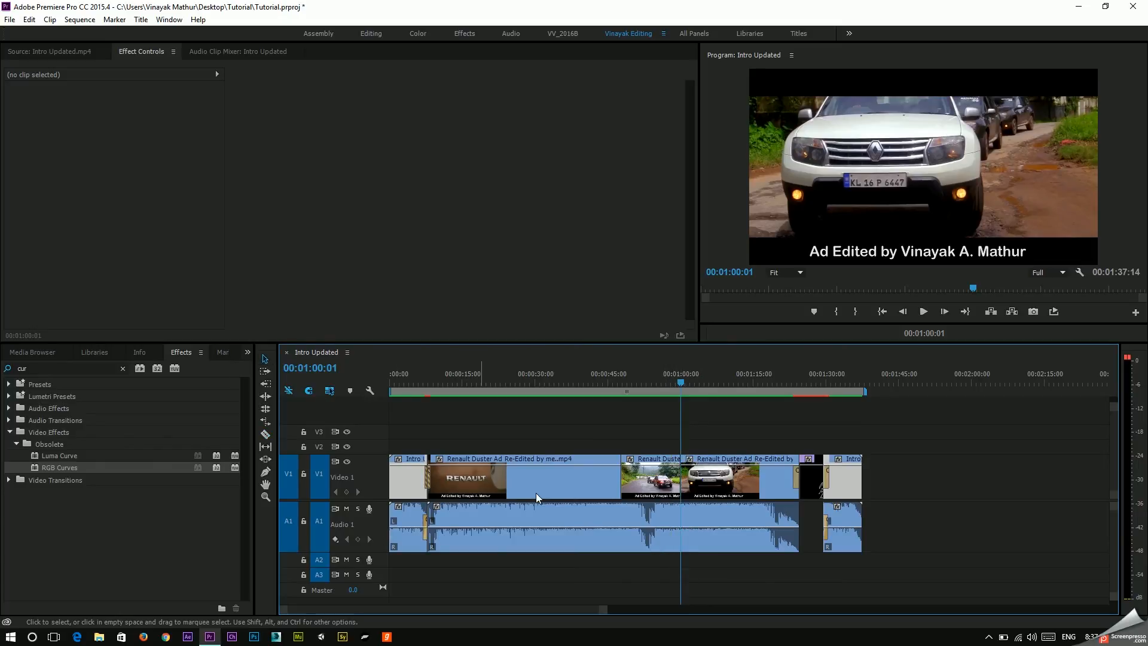
Step: Try deleting the Renault clip's video section between the two cuts, and undo the deletion and both cuts
click(648, 479)
key(Delete)
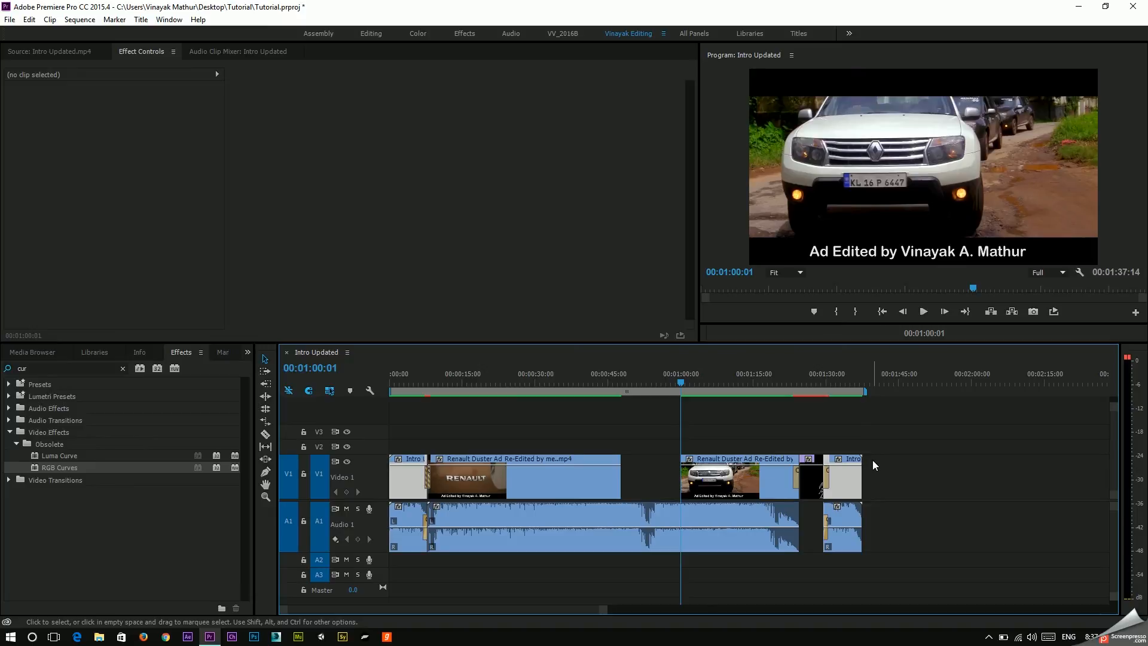
key(ctrl+z)
key(ctrl+z)
key(ctrl+z)
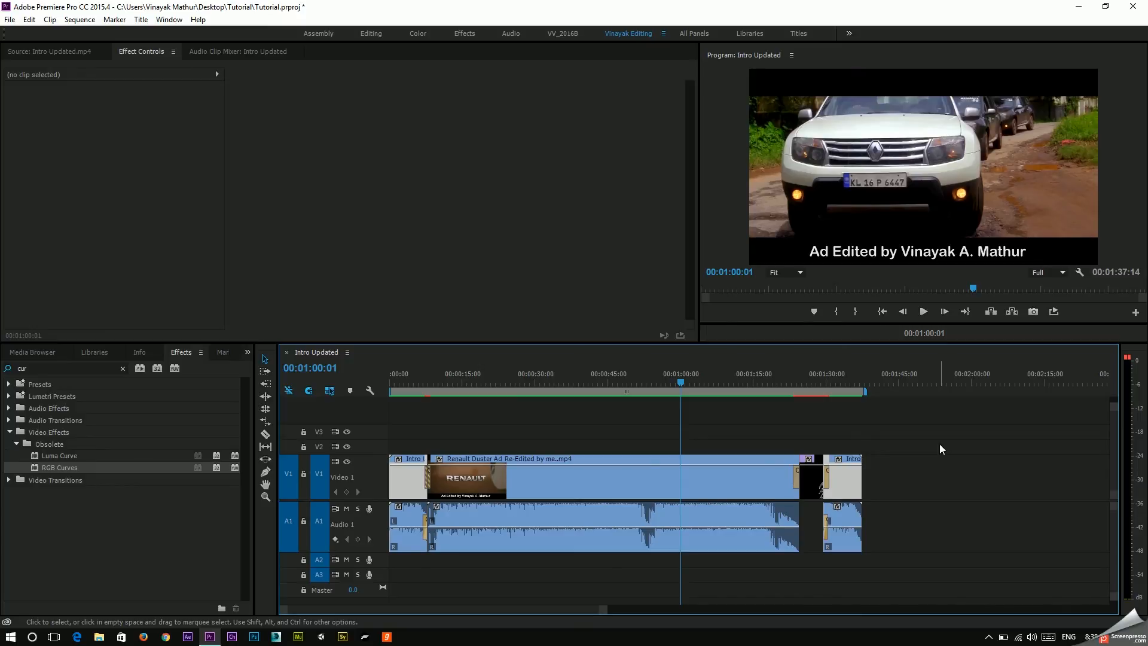
Step: Open the export settings for the Intro Updated sequence and choose H.264 as the format
key(ctrl+m)
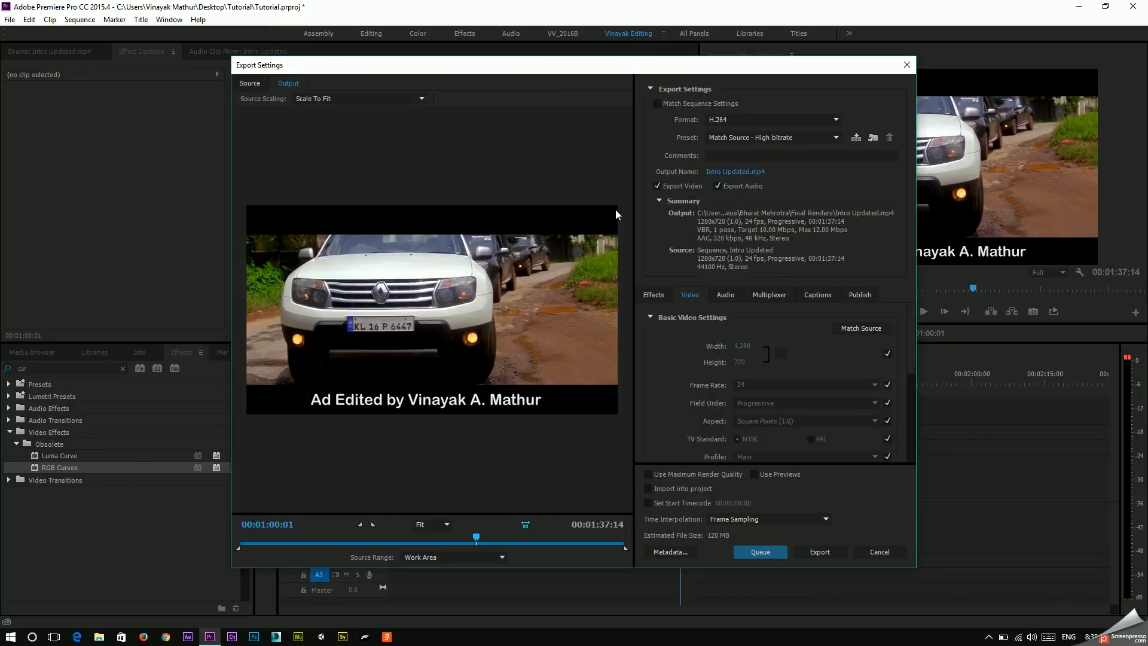
click(741, 118)
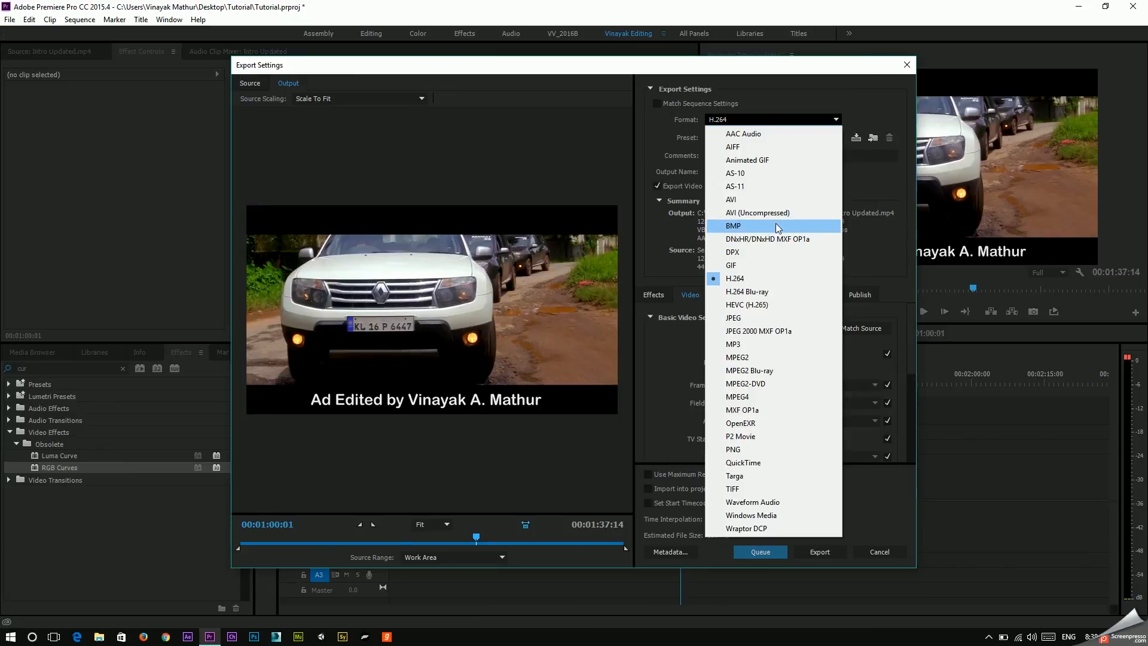
click(784, 278)
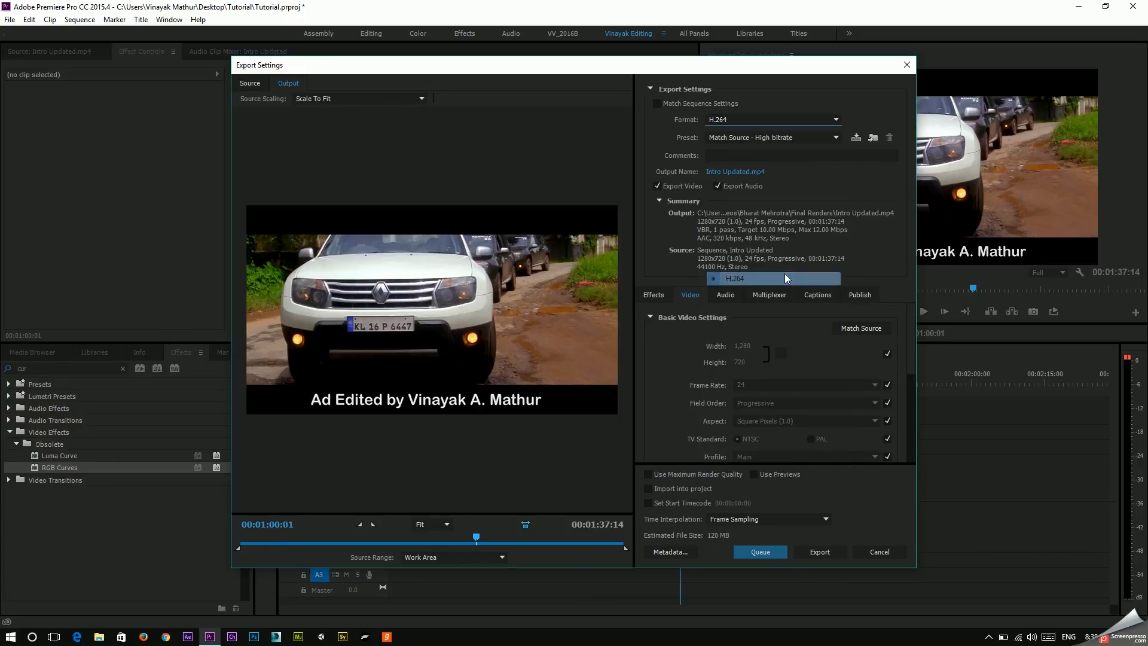
Step: Try to set the export output to Intro Updated.mp4 in the desktop's Tutorial folder, replacing the existing file
click(727, 171)
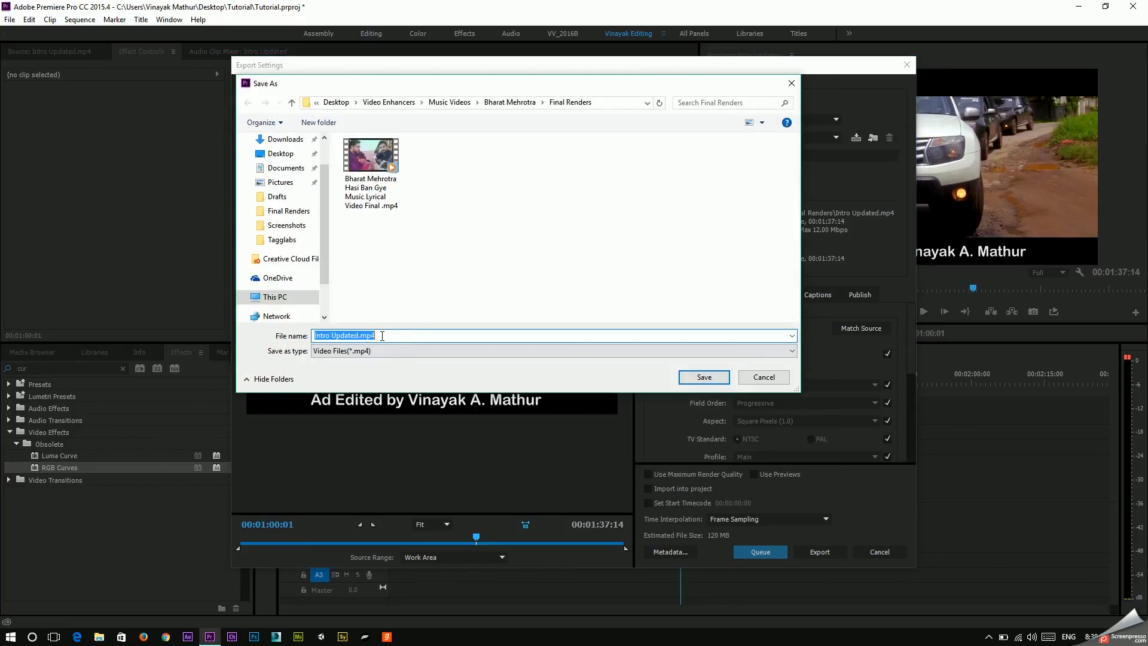
click(338, 103)
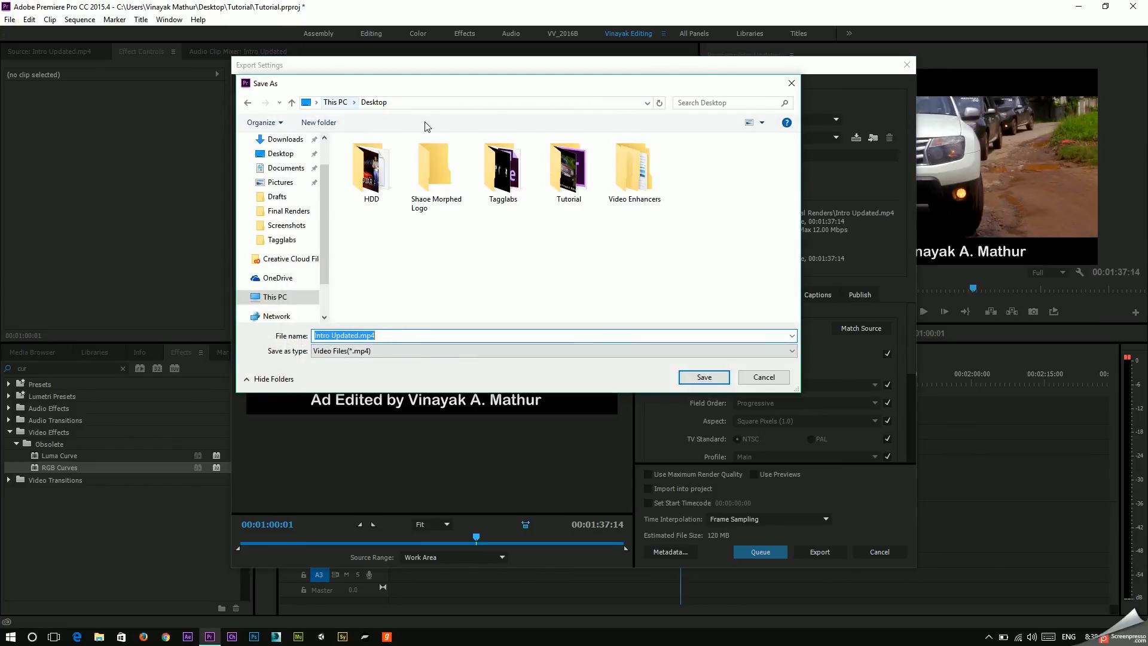
double_click(585, 190)
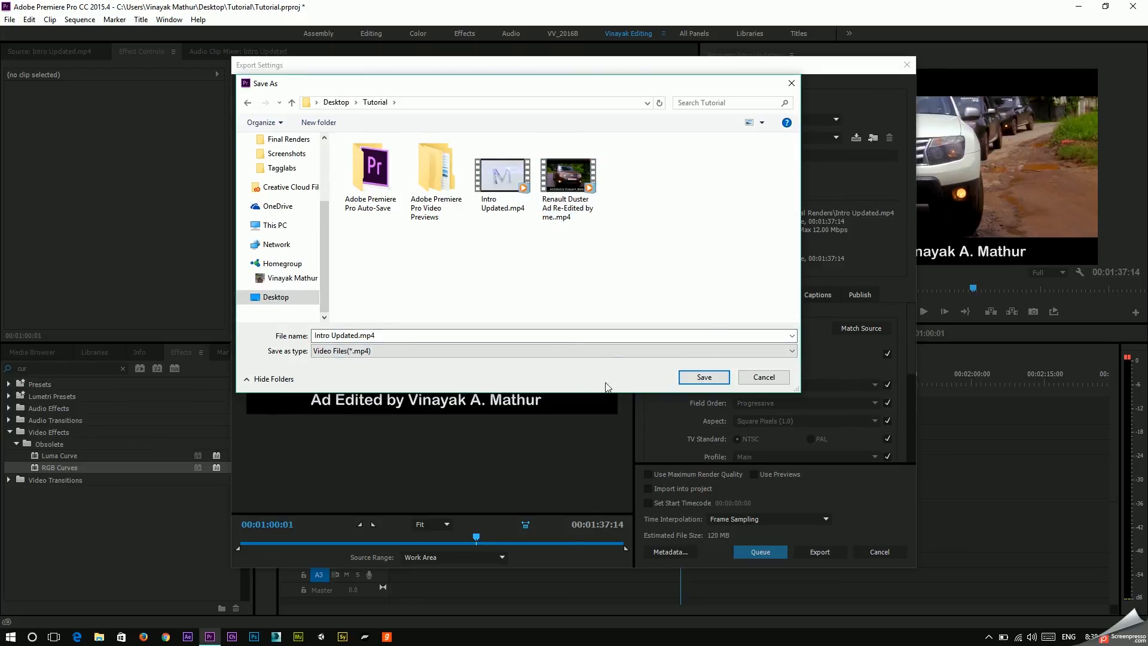
click(704, 376)
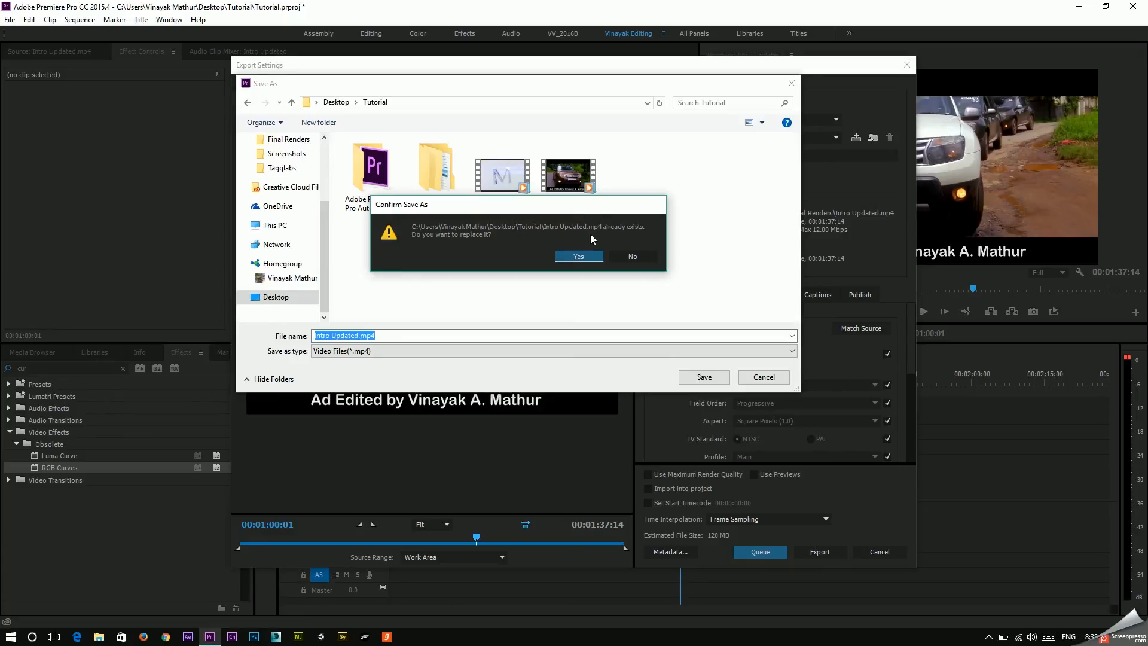
click(630, 257)
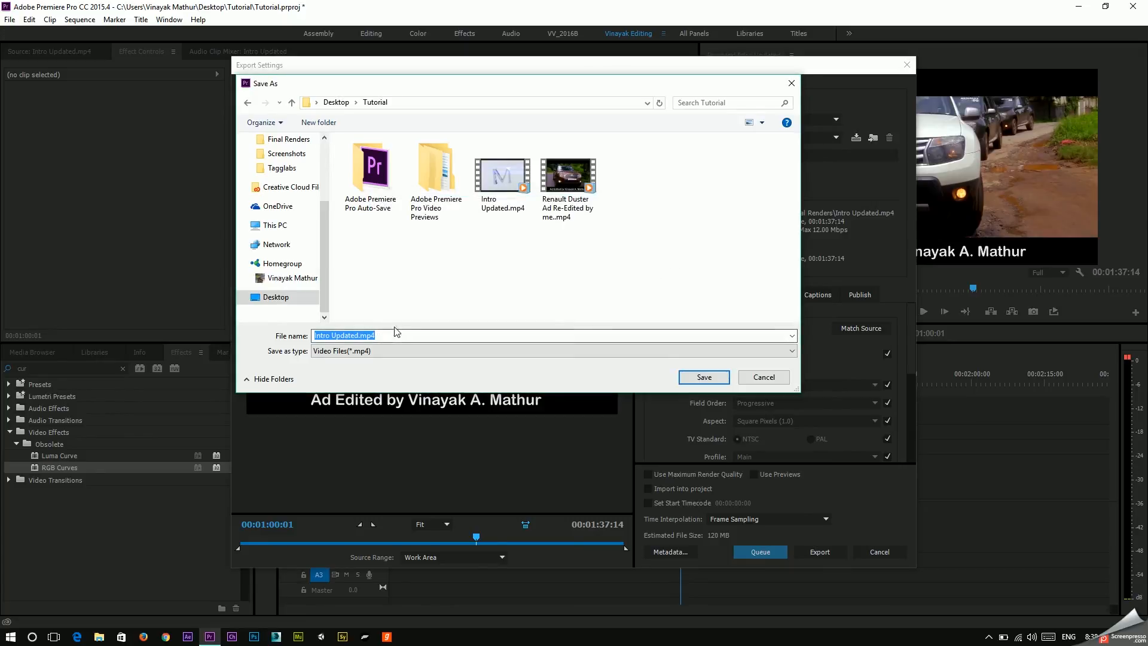
key(Return)
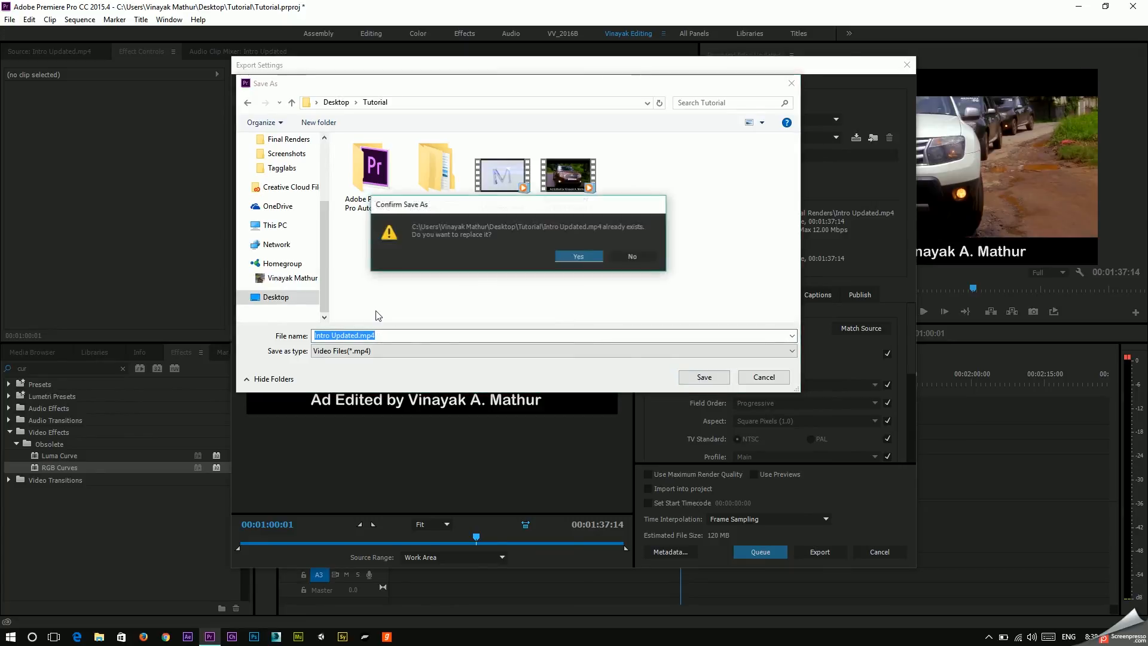
key(Return)
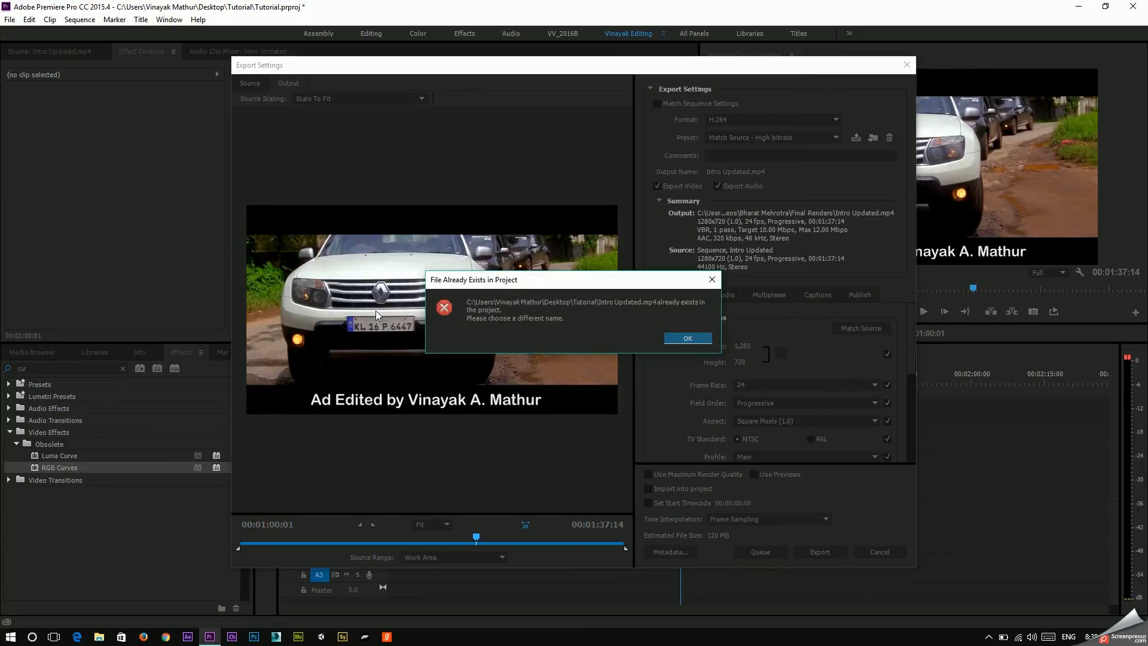
click(682, 337)
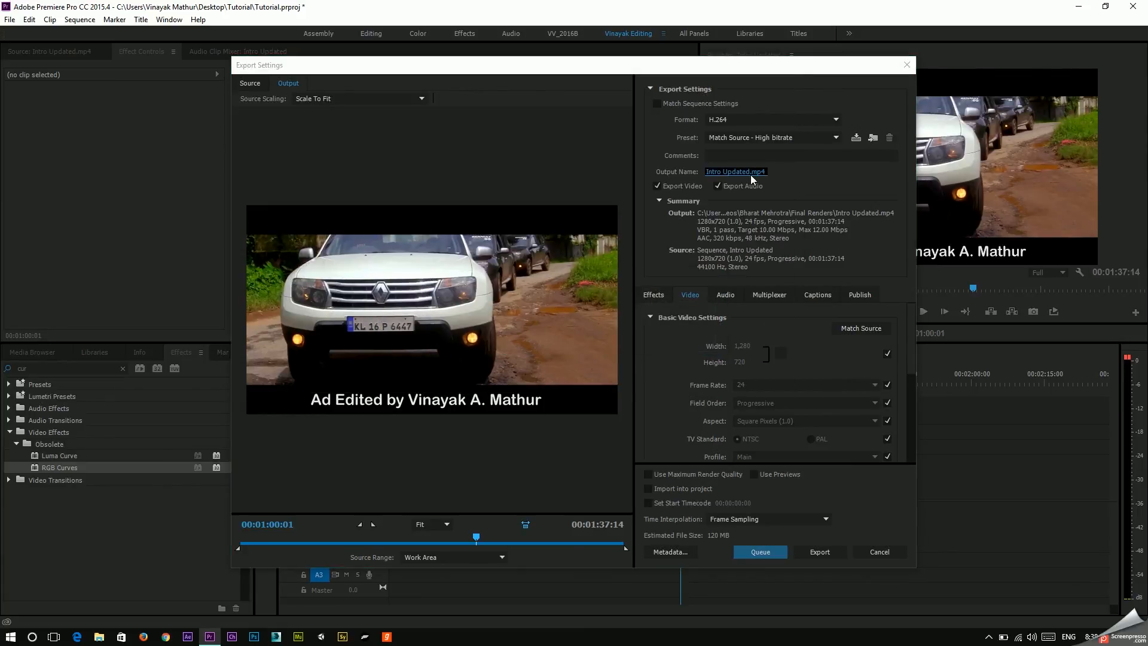
Step: Set the export output to a file named Final Output in the desktop's Tutorial folder
click(750, 174)
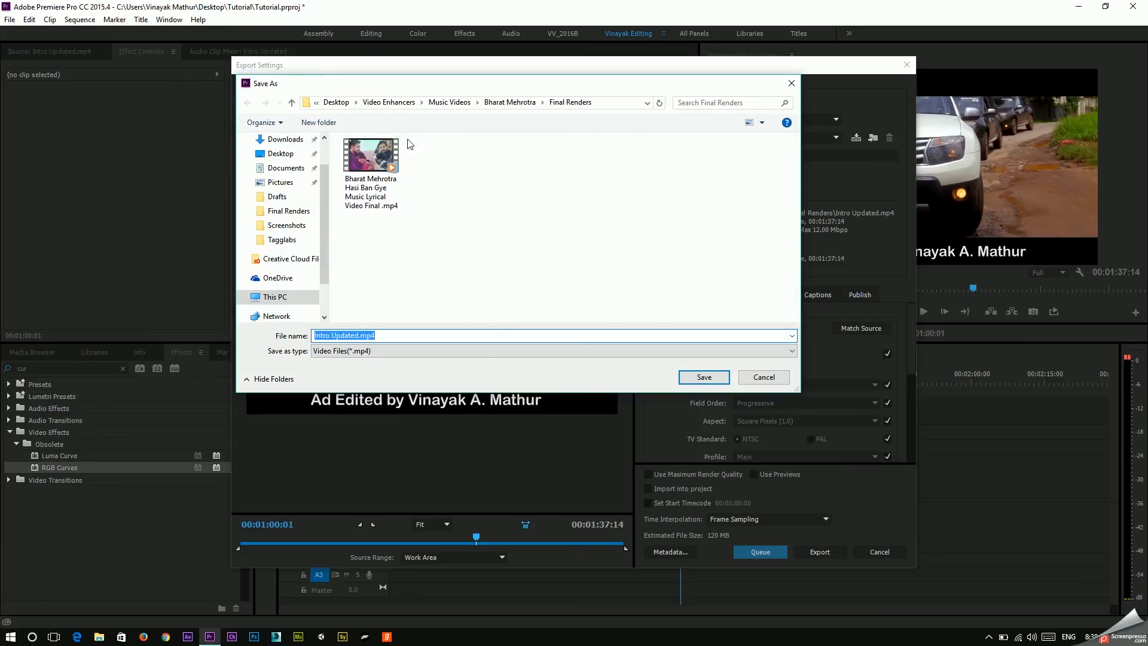
click(336, 102)
double_click(569, 172)
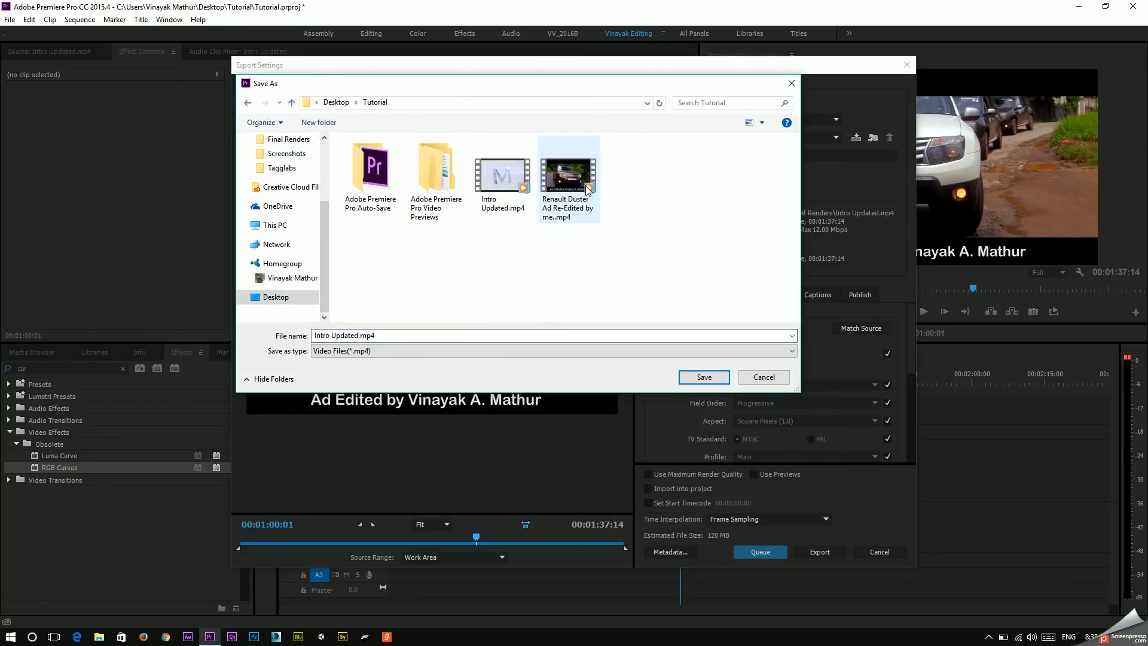
text(F)
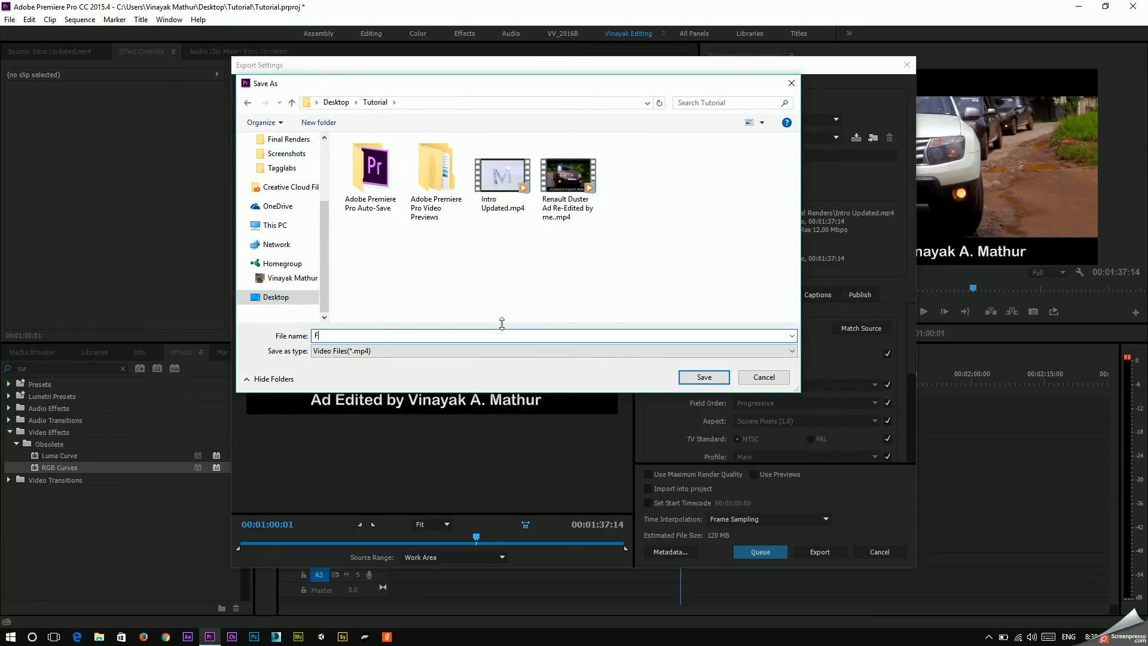
text(inal Output)
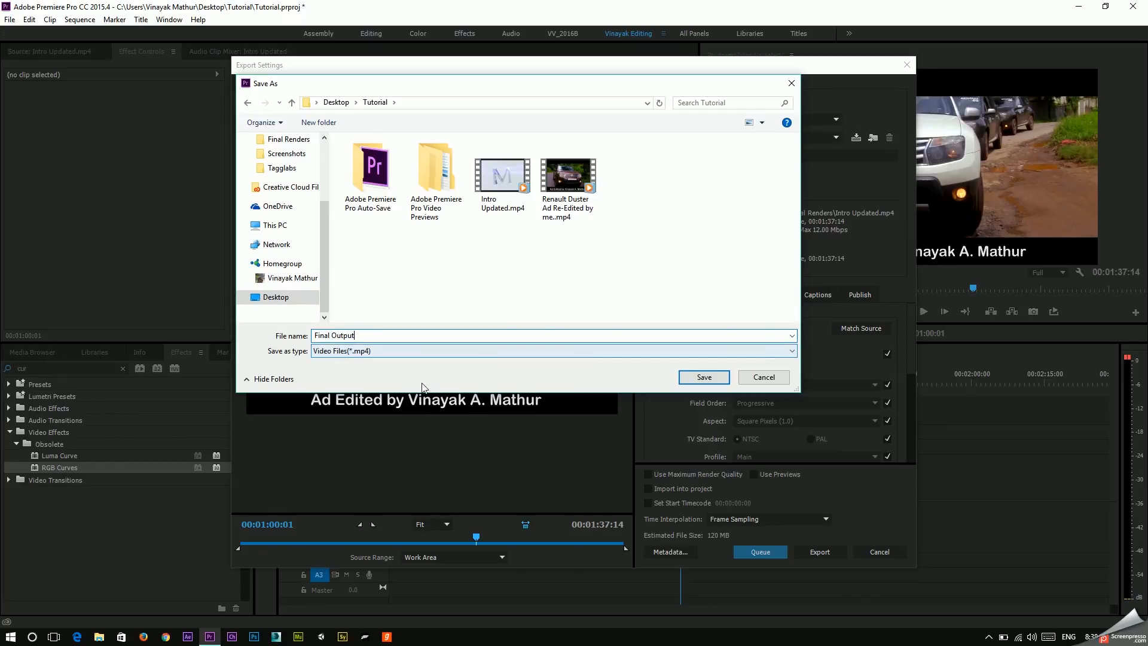
click(703, 378)
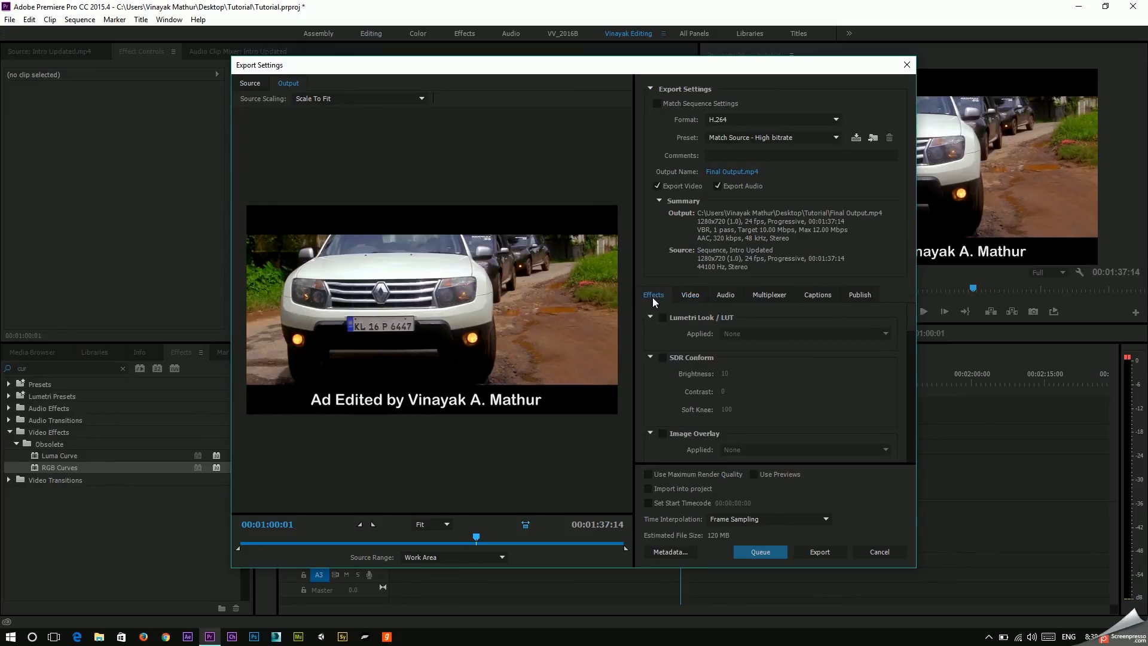
Step: Review the export's effects and video bitrate settings, and export the sequence
scroll(783, 352, down, 3)
scroll(783, 355, down, 3)
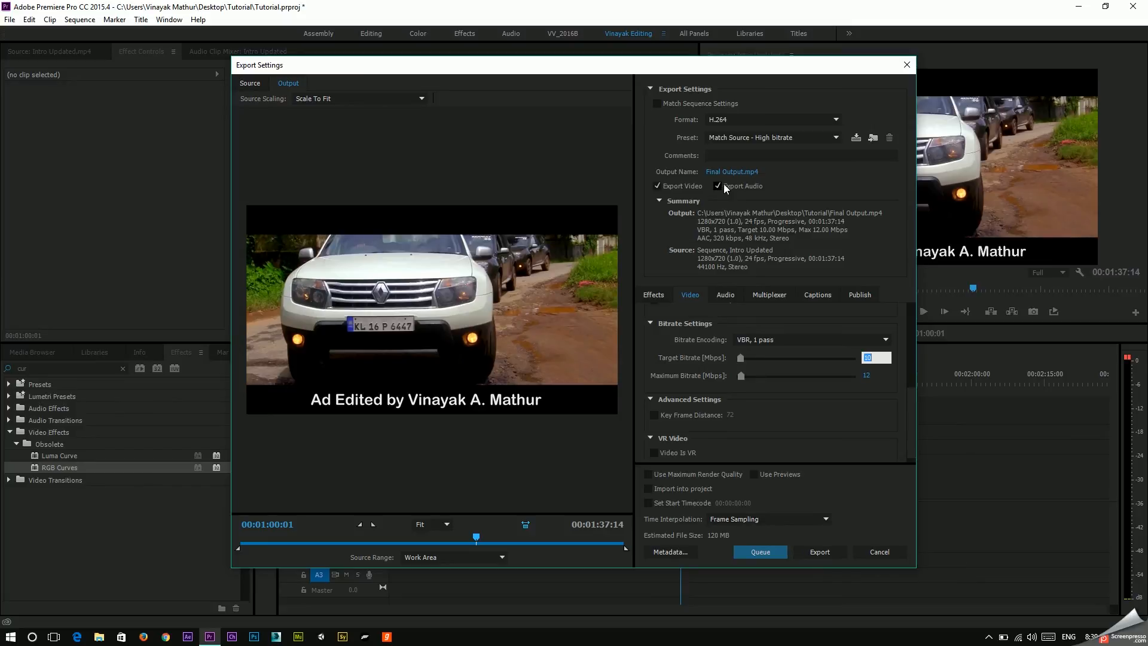
click(824, 552)
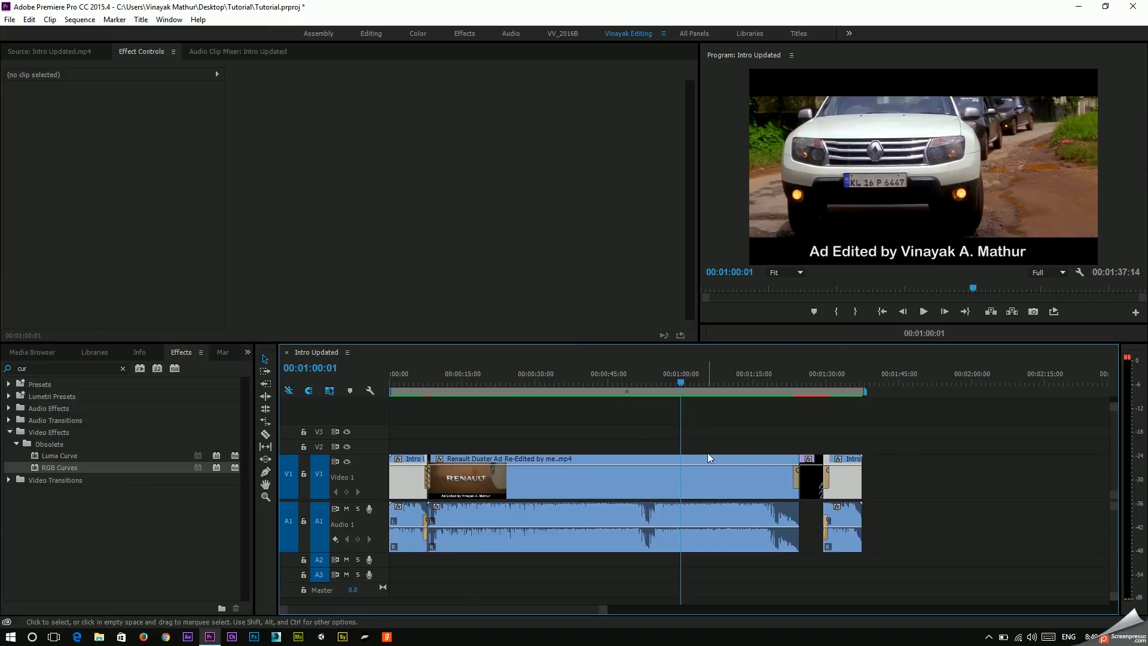
key(ctrl+s)
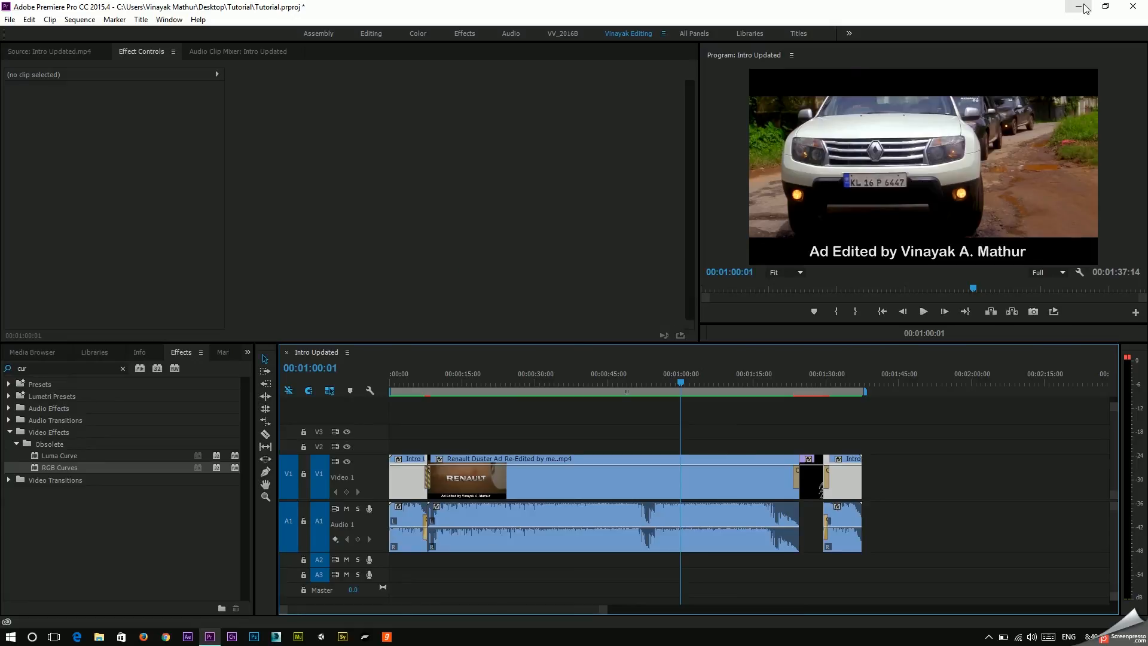
Step: Minimize the editor, open the Tutorial folder on the desktop and play Final Output.mp4
click(1080, 6)
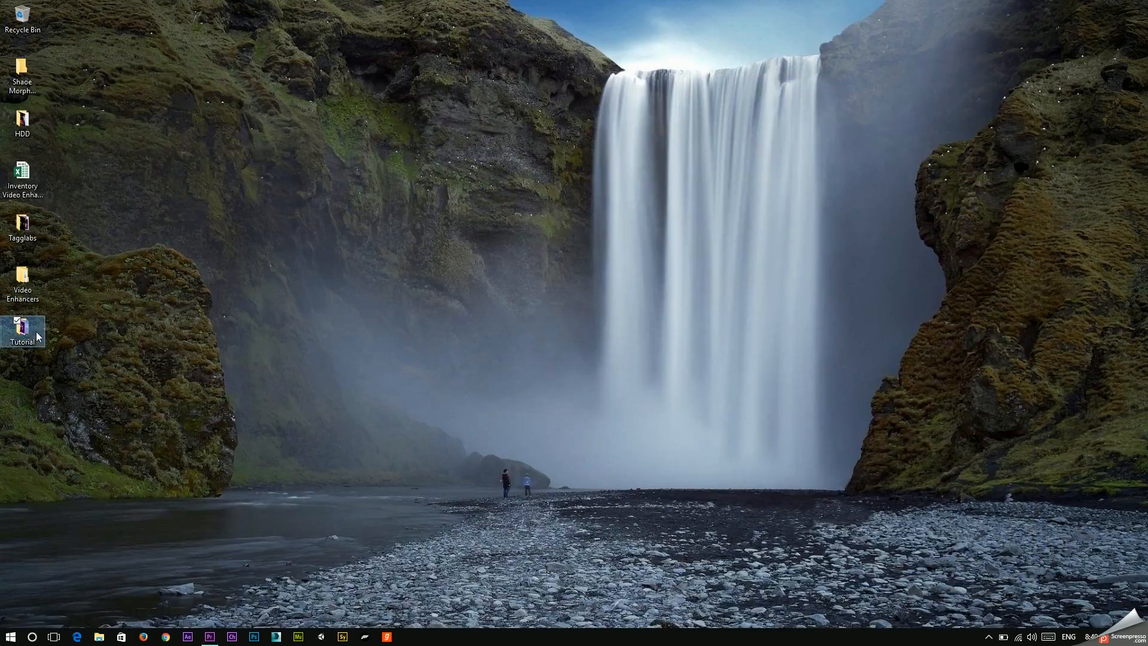
double_click(23, 329)
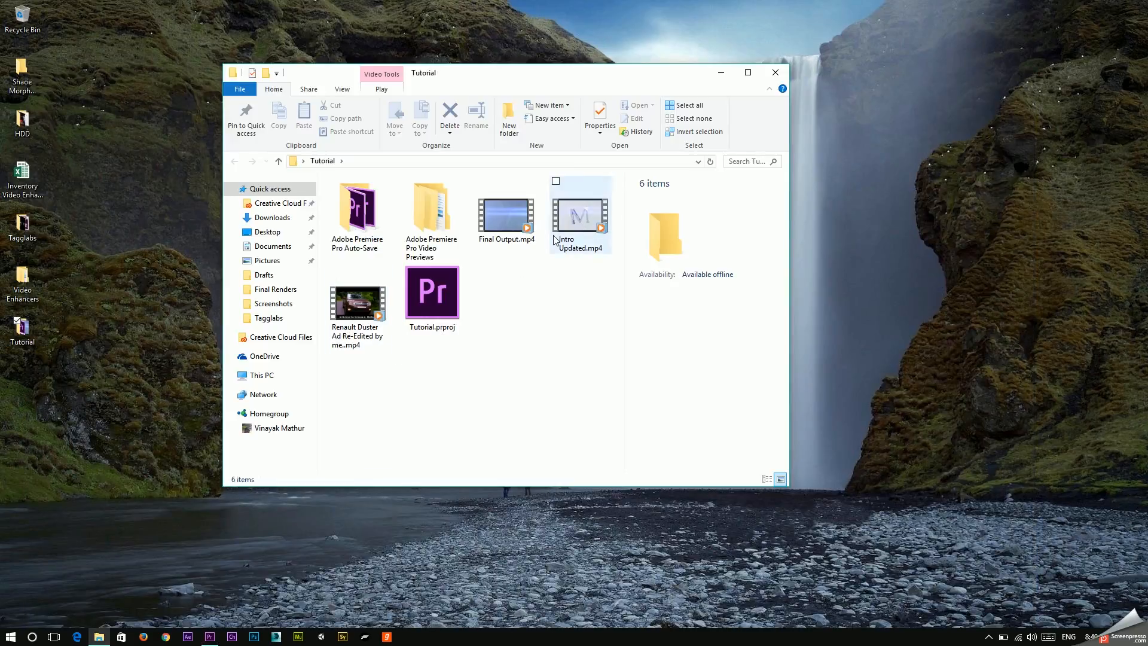
click(515, 217)
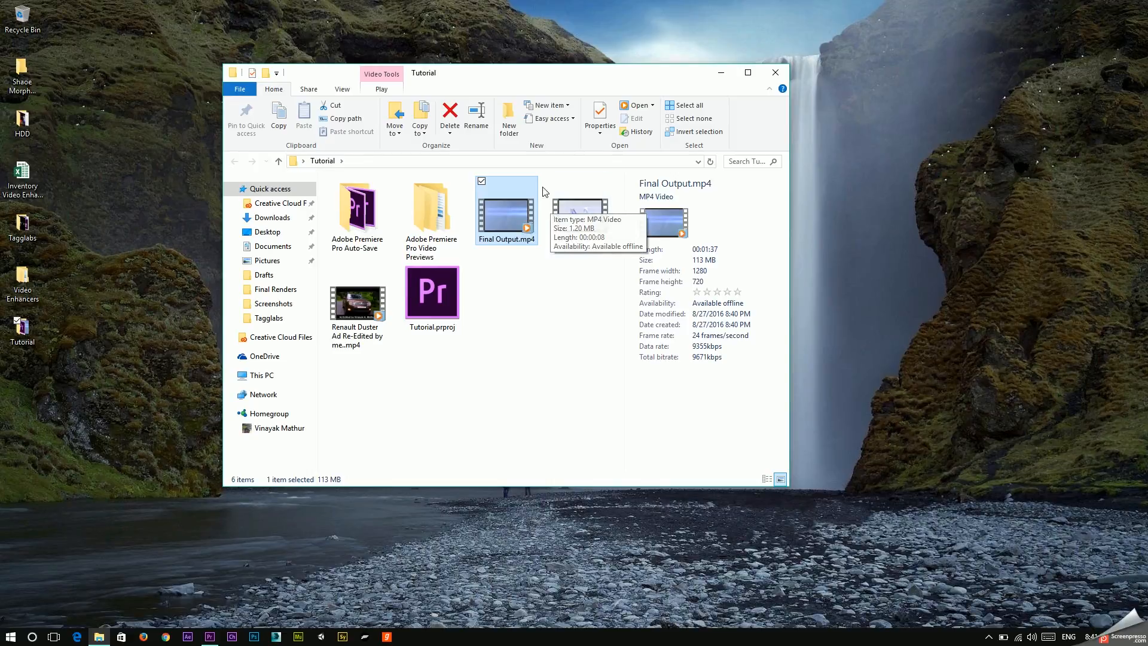
double_click(512, 210)
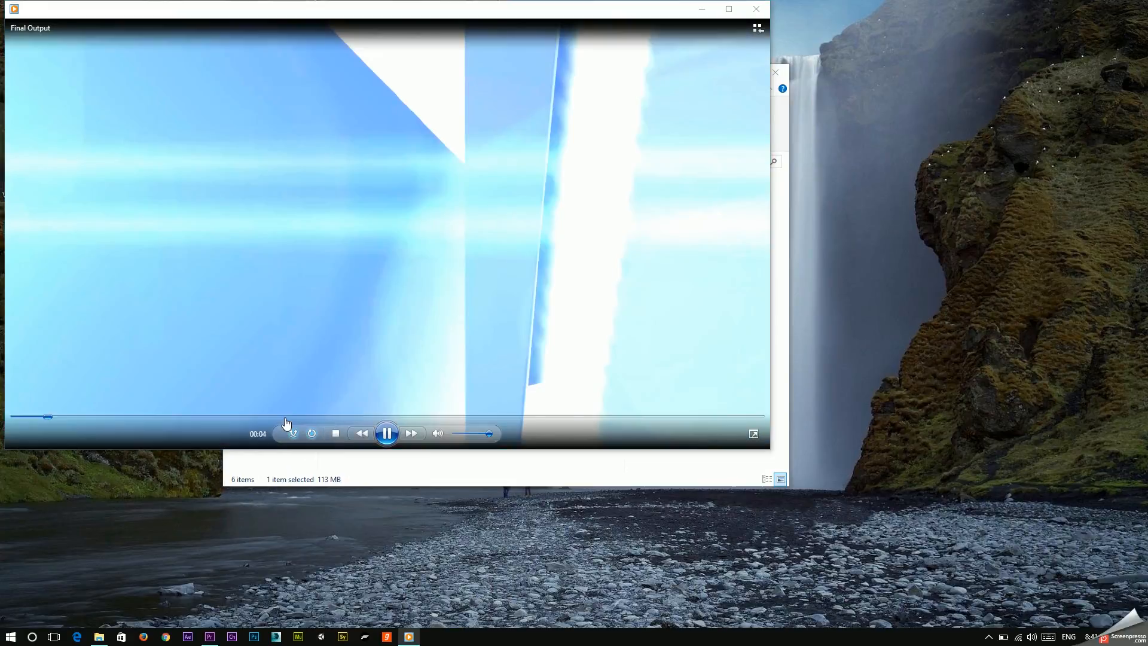
Step: Skim through the exported video up to the closing intro, and close the player and the folder window
click(284, 417)
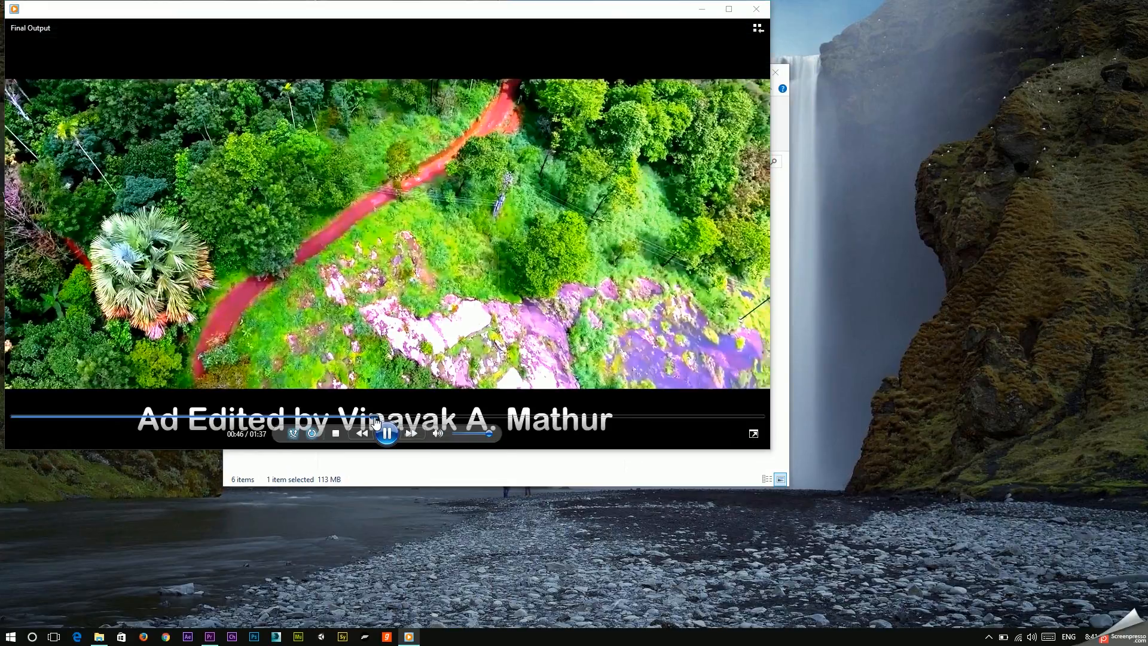
click(374, 416)
click(576, 417)
click(640, 416)
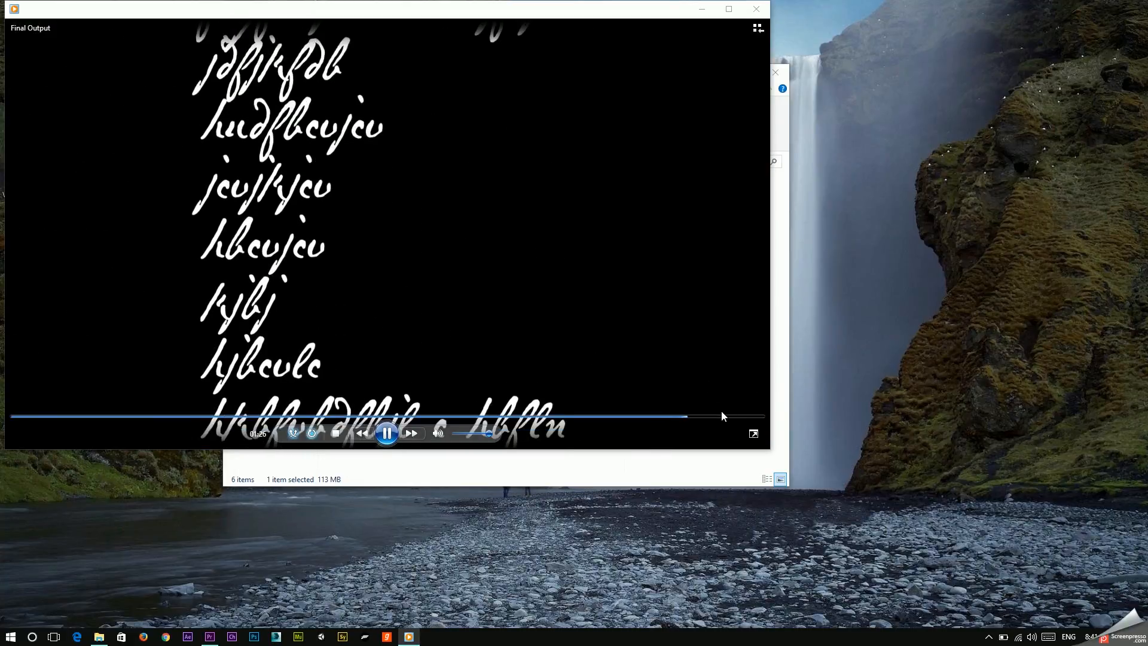
click(738, 415)
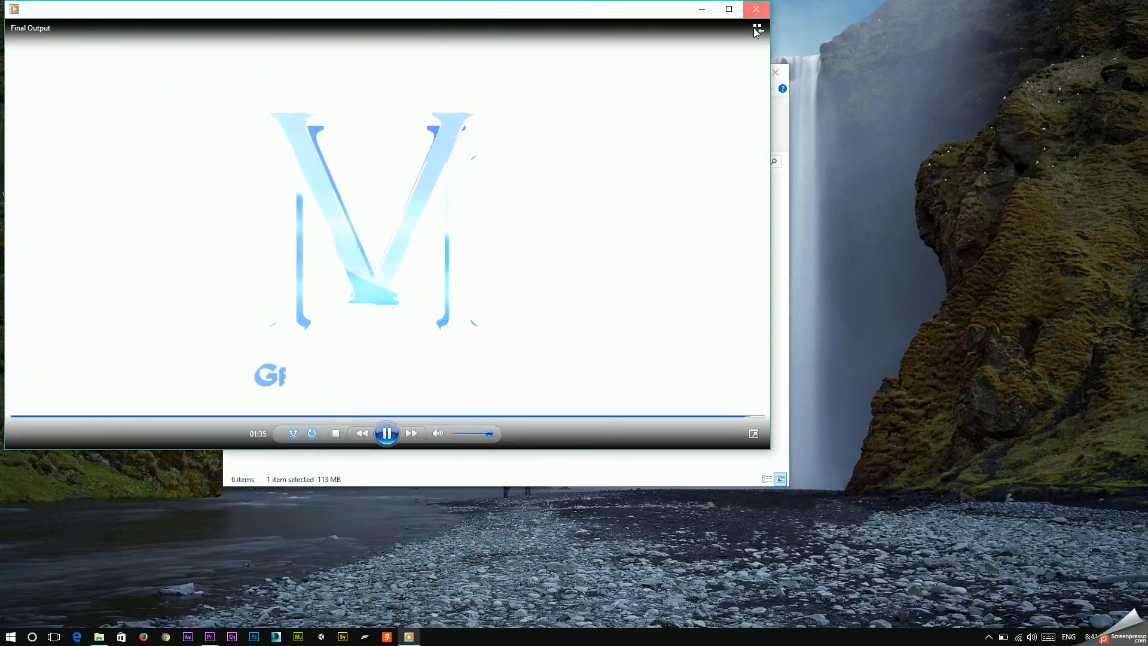
click(756, 8)
click(775, 72)
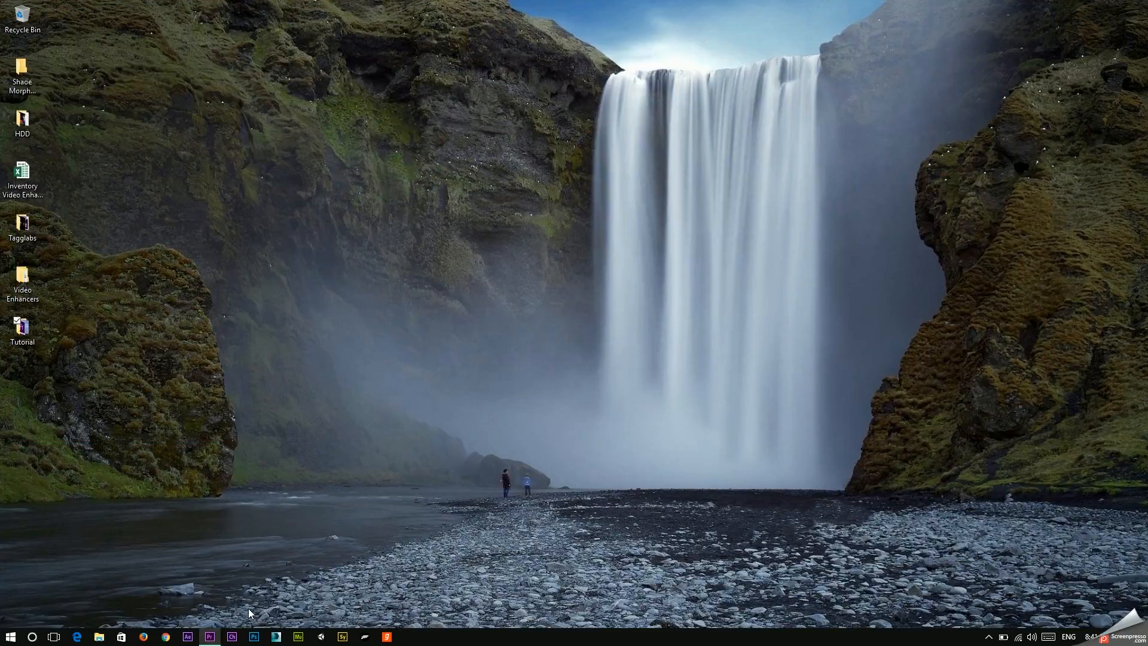
Step: Return to Premiere Pro, check the rolling title at 00:01:27:13, and close the program without saving the Tutorial project
click(210, 636)
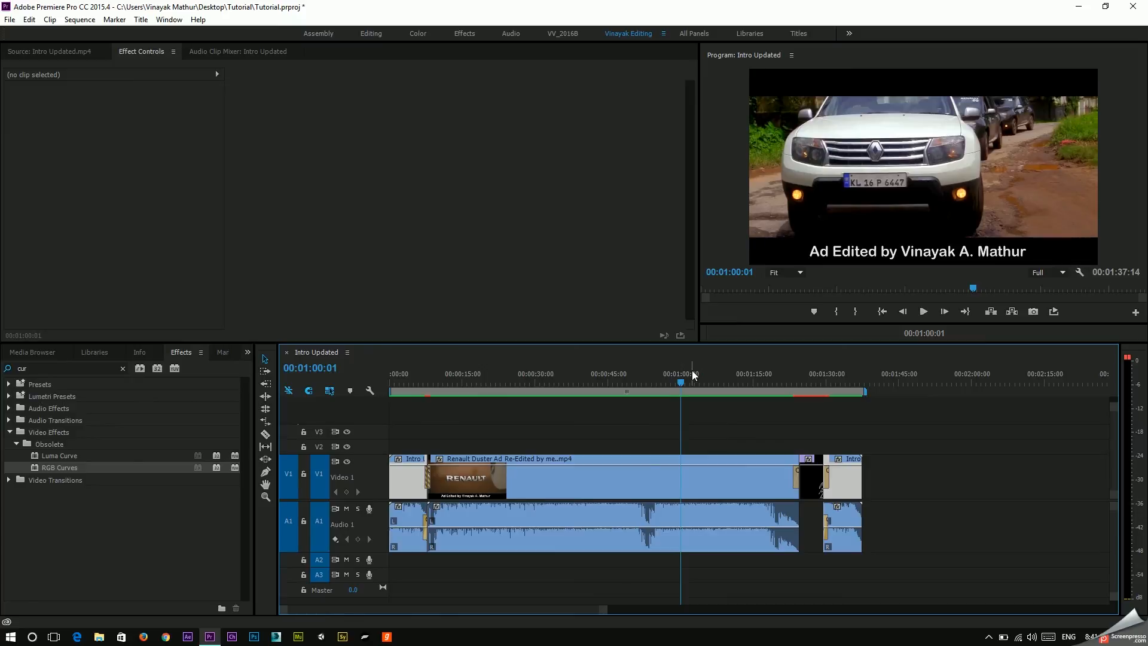
drag(691, 380, 818, 399)
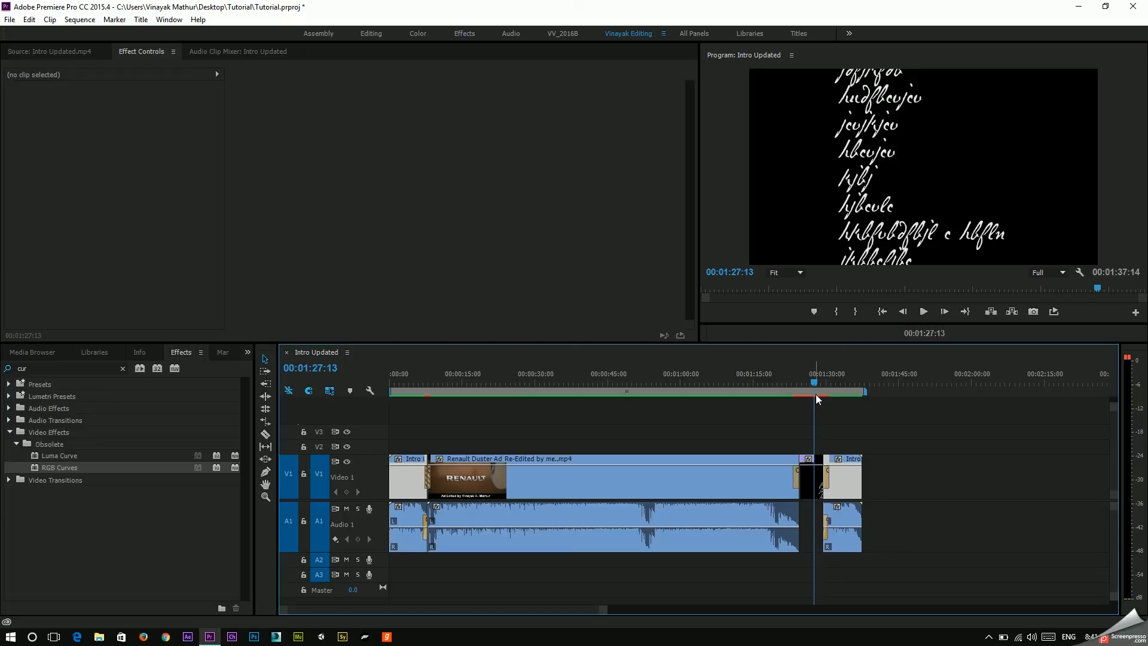
click(1133, 7)
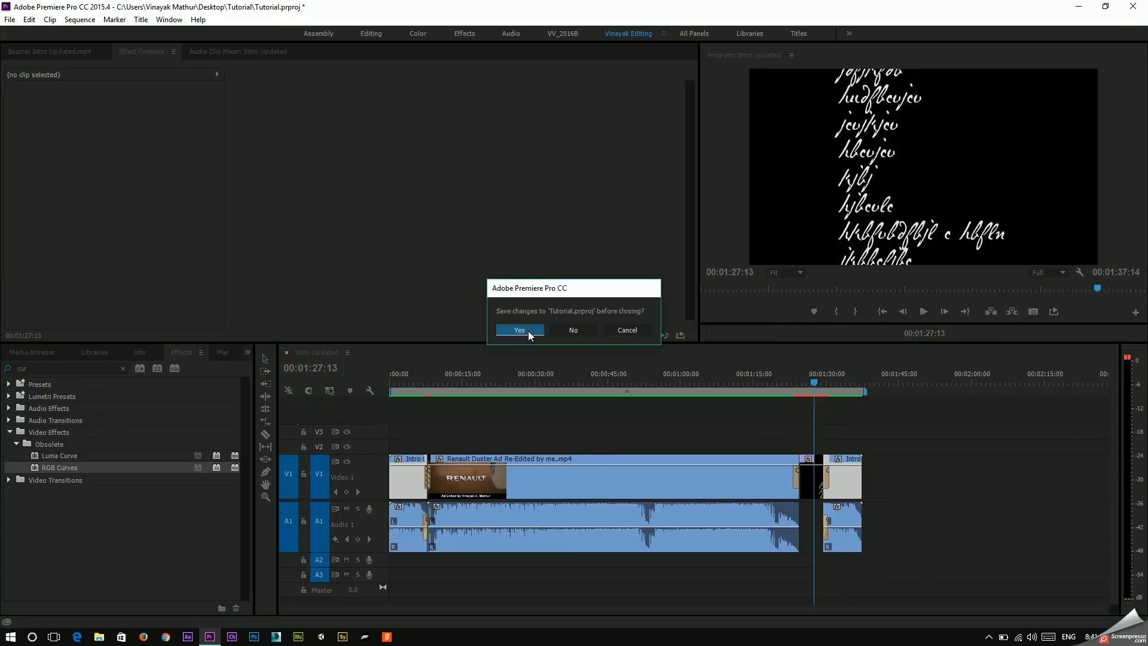
click(564, 329)
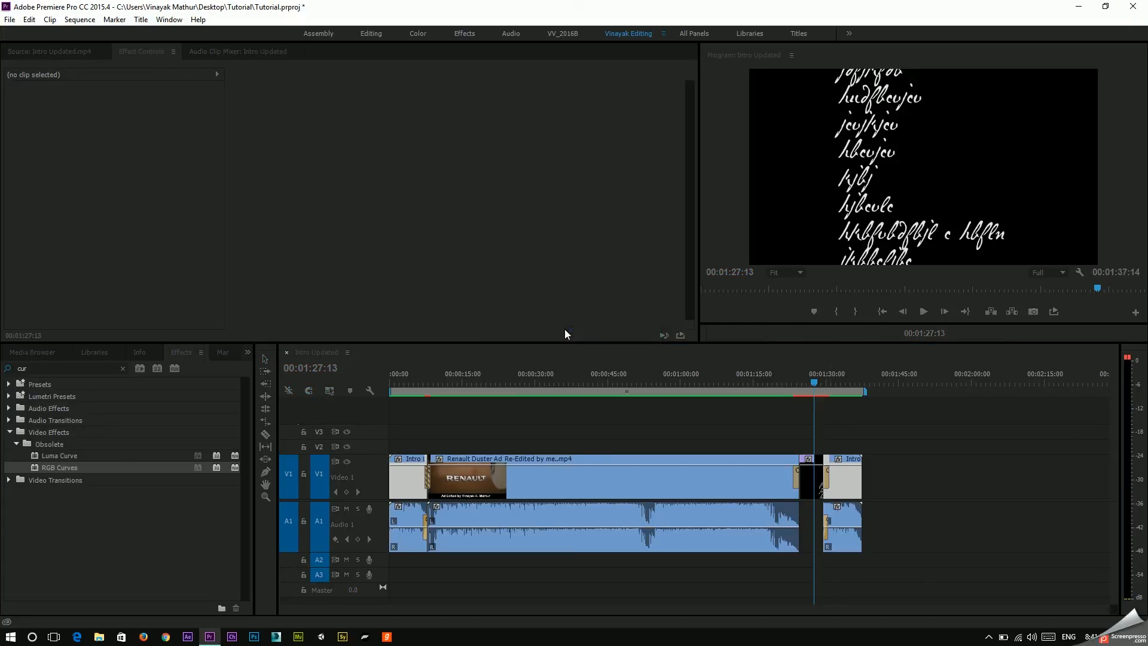